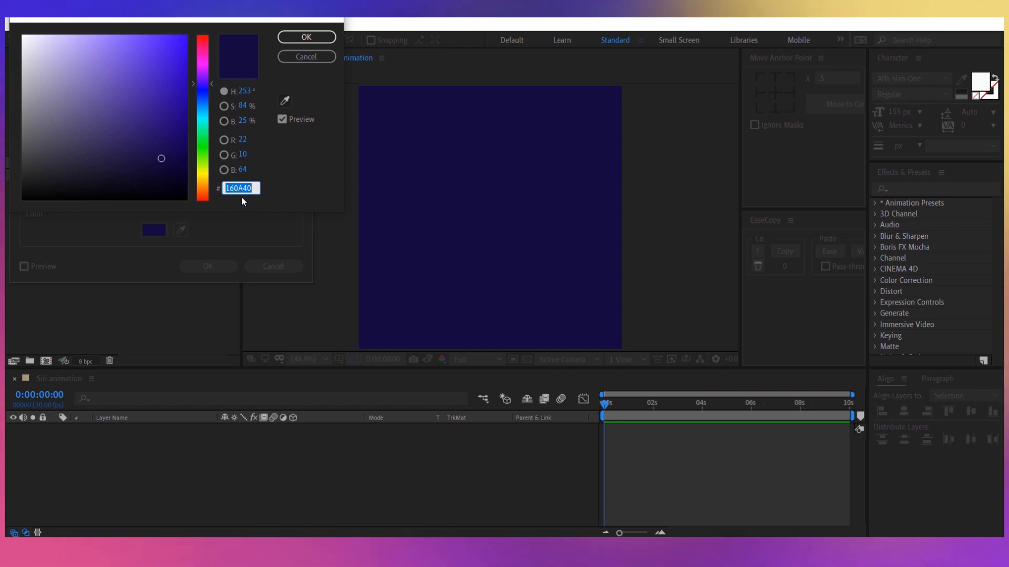
Create the 1080 × 1080 px BG solid in dark blue #160A40 and lock its layer.
key("Return")
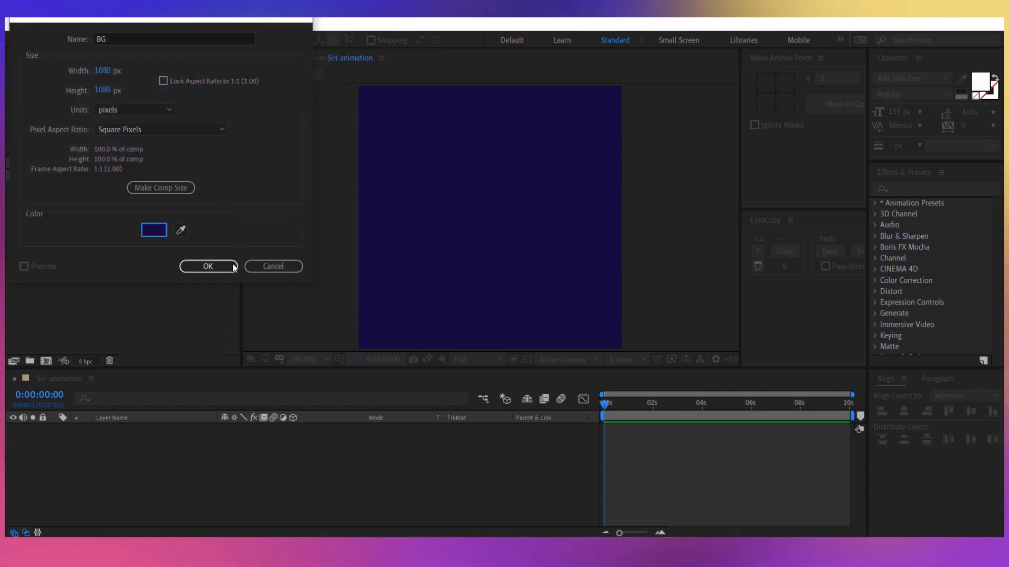
left_click(208, 267)
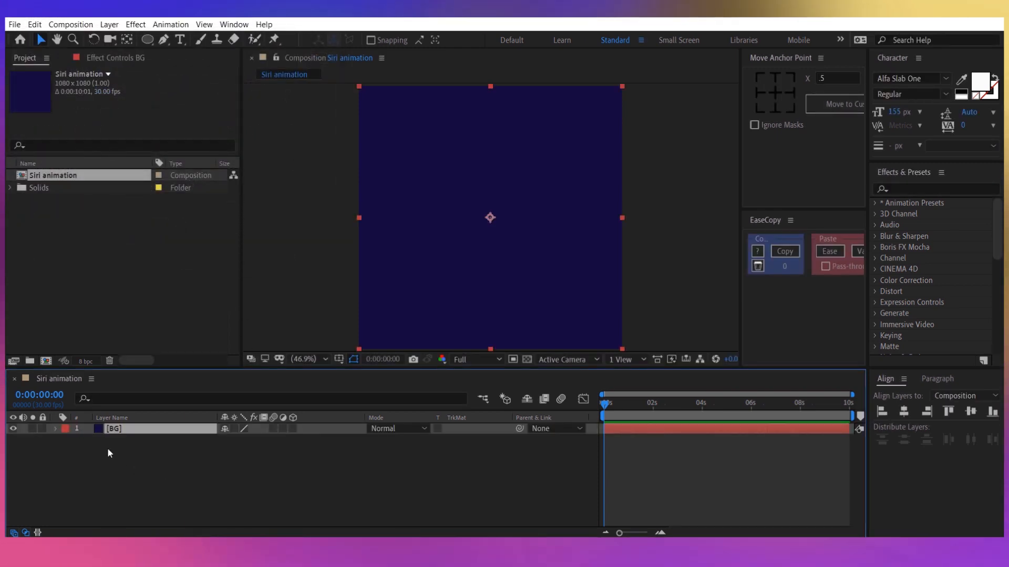
left_click(42, 429)
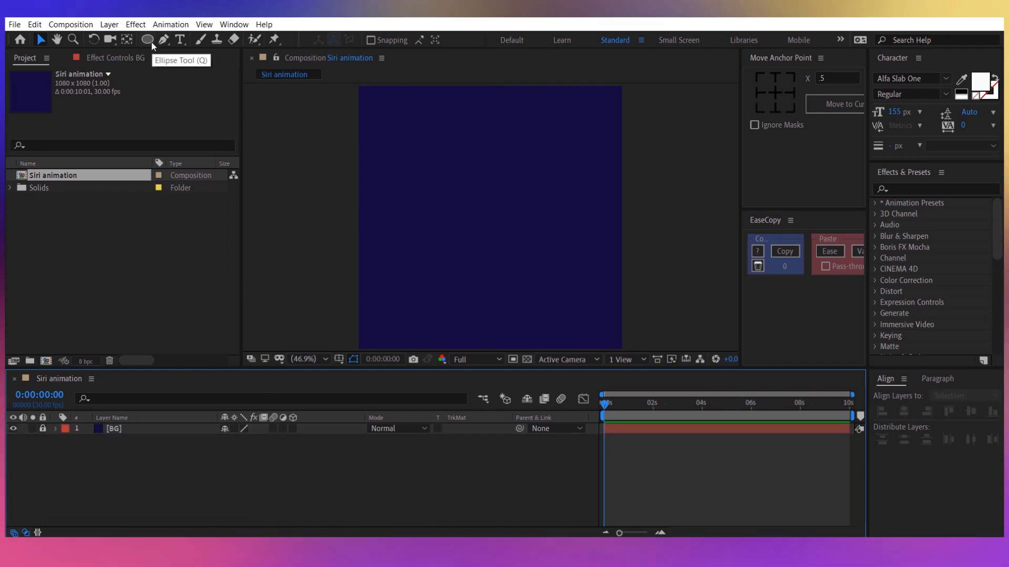
Add a full-frame green rectangle shape layer above BG and draw a large circular mask on it.
left_click_drag(152, 42, 177, 41)
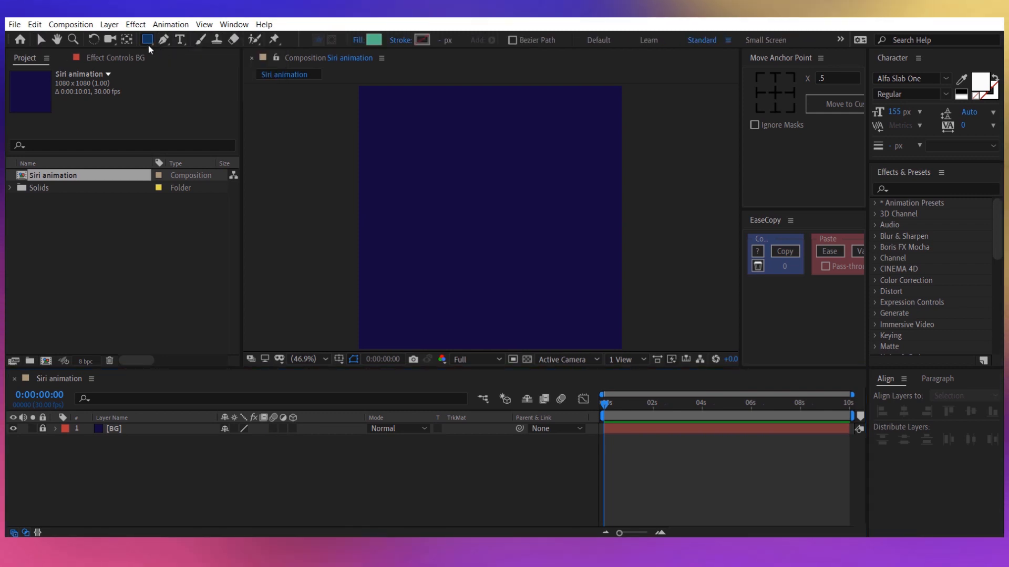
double_click(148, 39)
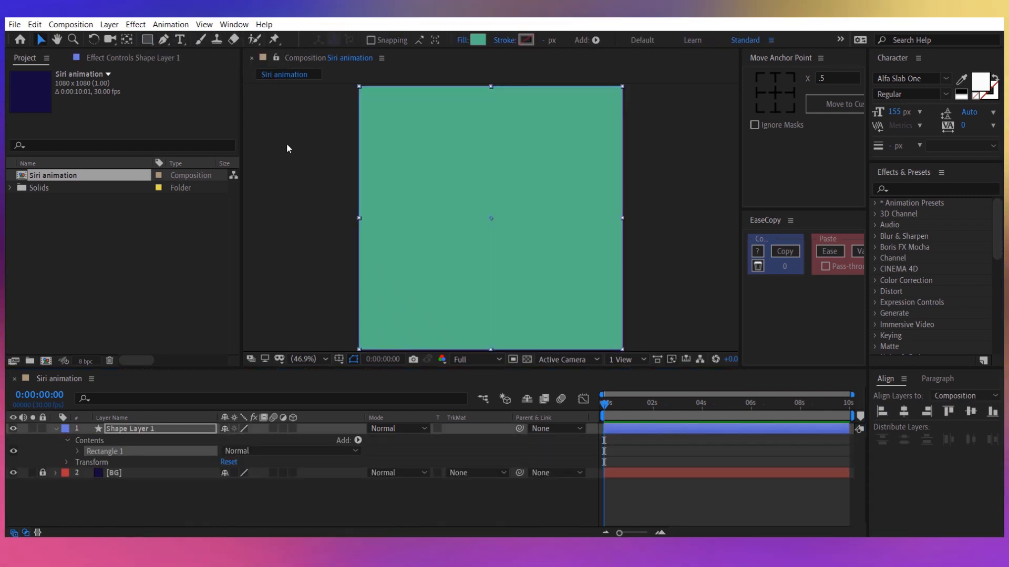
left_click_drag(149, 37, 213, 68)
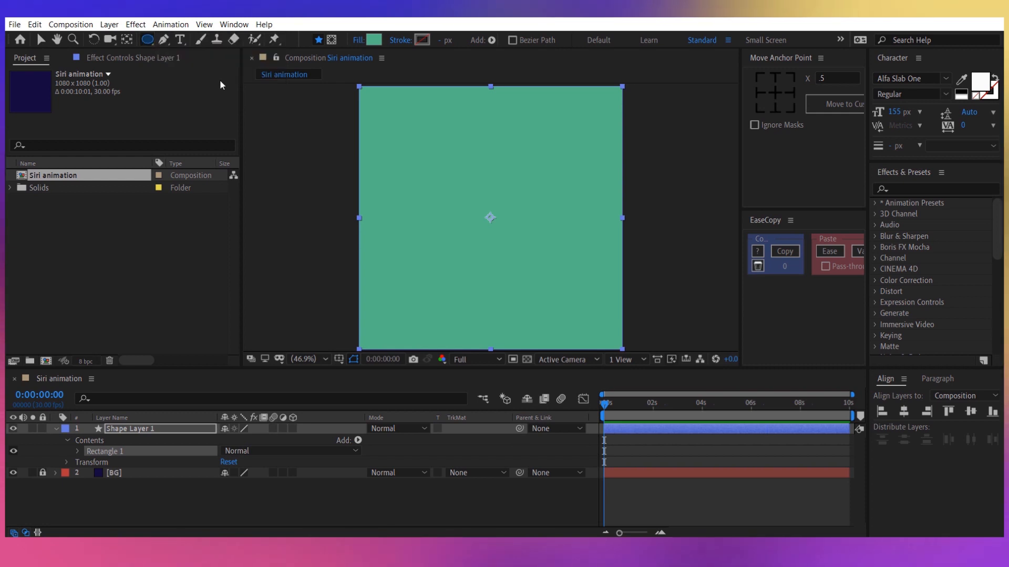
left_click(331, 40)
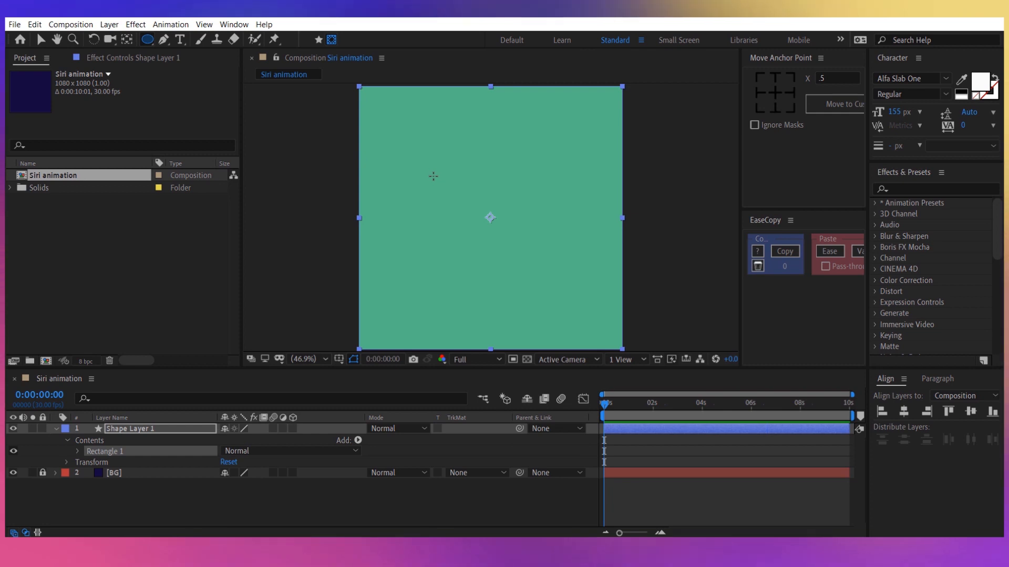
left_click_drag(433, 176, 628, 313)
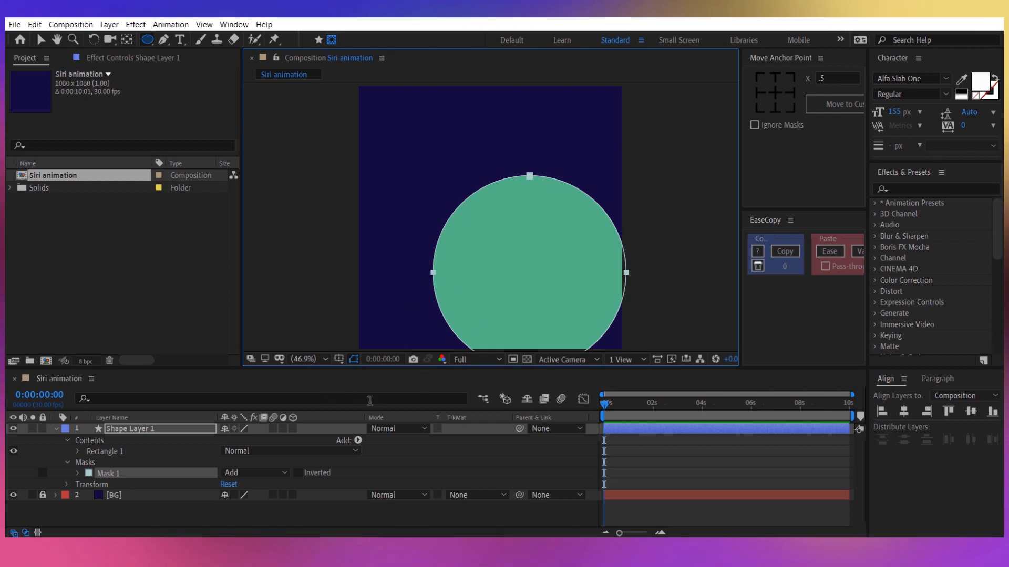
Show the Title/Action Safe overlay and move the circular mask roughly to the middle of the composition.
left_click(79, 473)
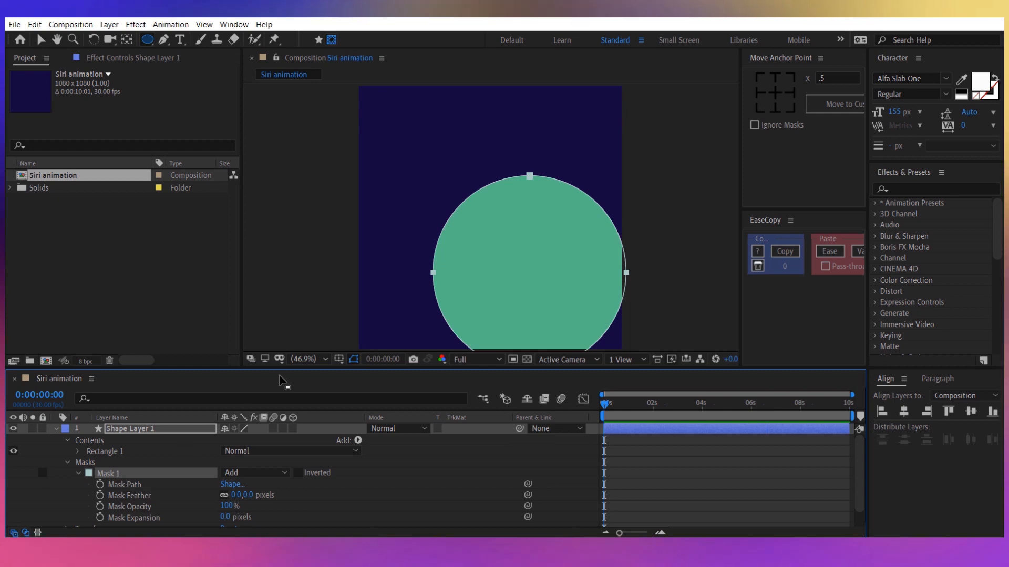
left_click(340, 360)
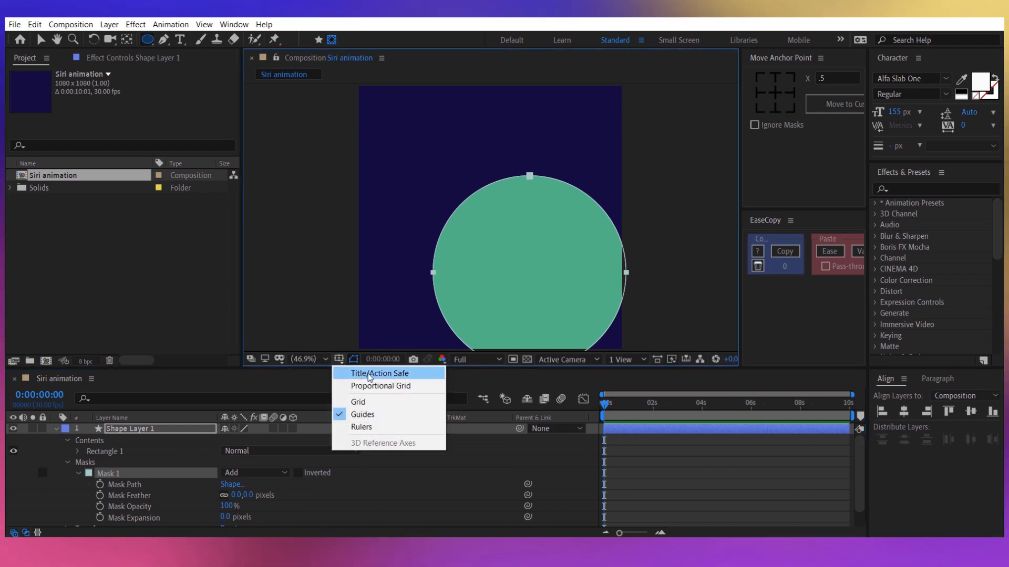
left_click(344, 373)
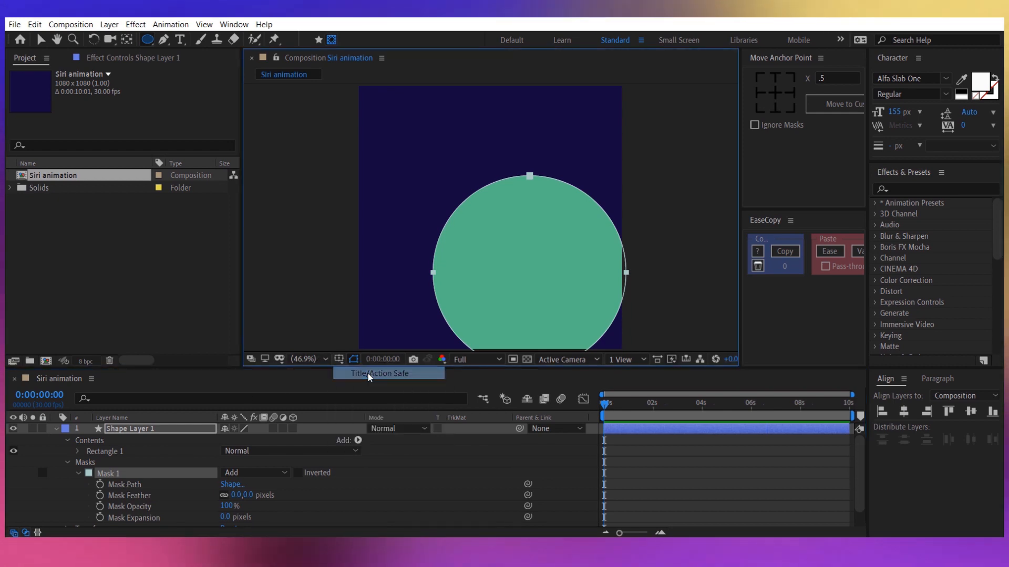
left_click(122, 474)
key("v")
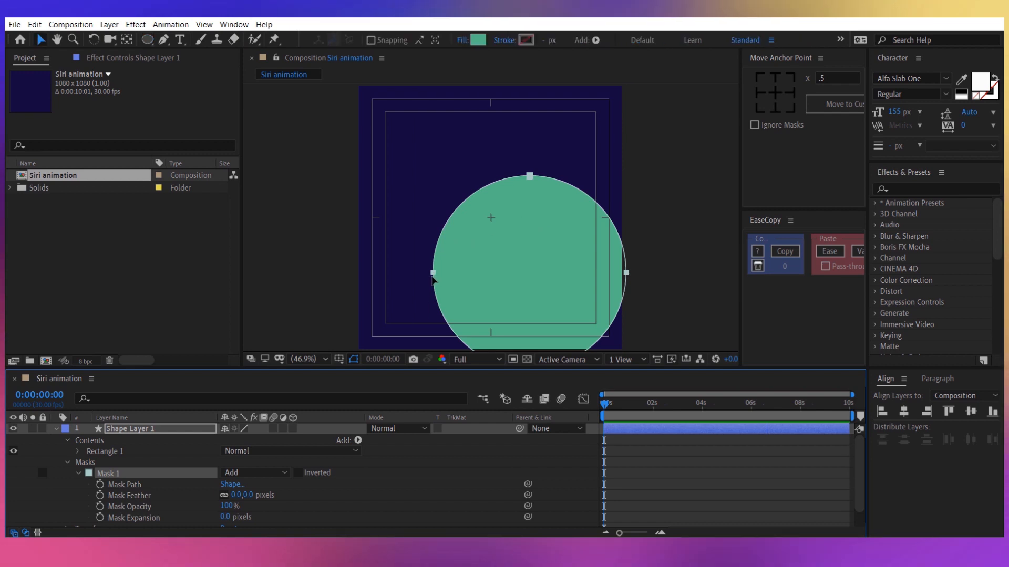
left_click_drag(433, 273, 407, 222)
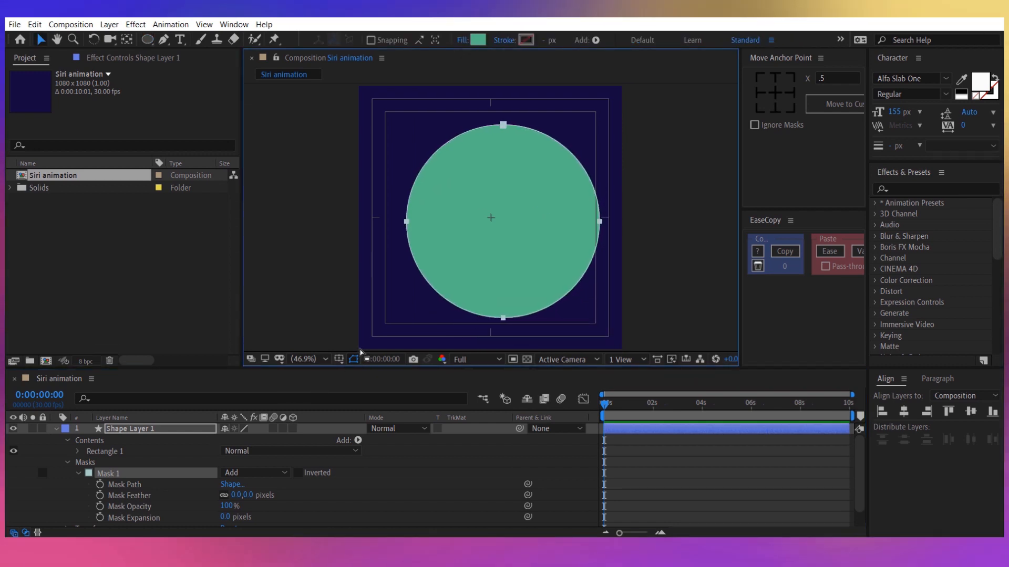
Free-transform the circular mask and align its centre precisely with the composition's centre cross.
key("ctrl+t")
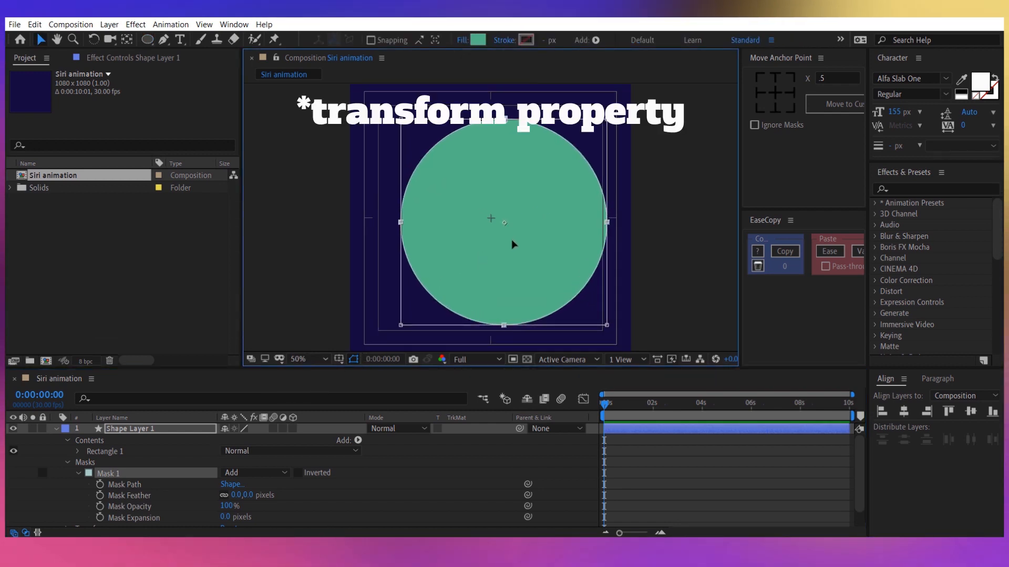
scroll(513, 243, "up", 4)
mouse_move(569, 261)
left_mouse_down()
mouse_move(557, 243)
mouse_move(561, 255)
mouse_move(529, 242)
left_mouse_up()
key("h")
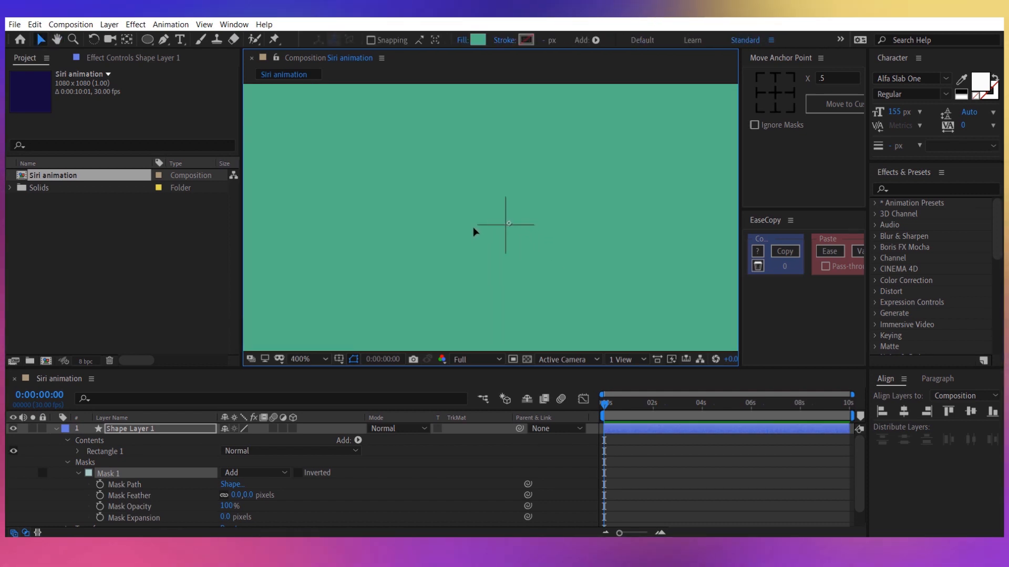
scroll(468, 215, "up", 3)
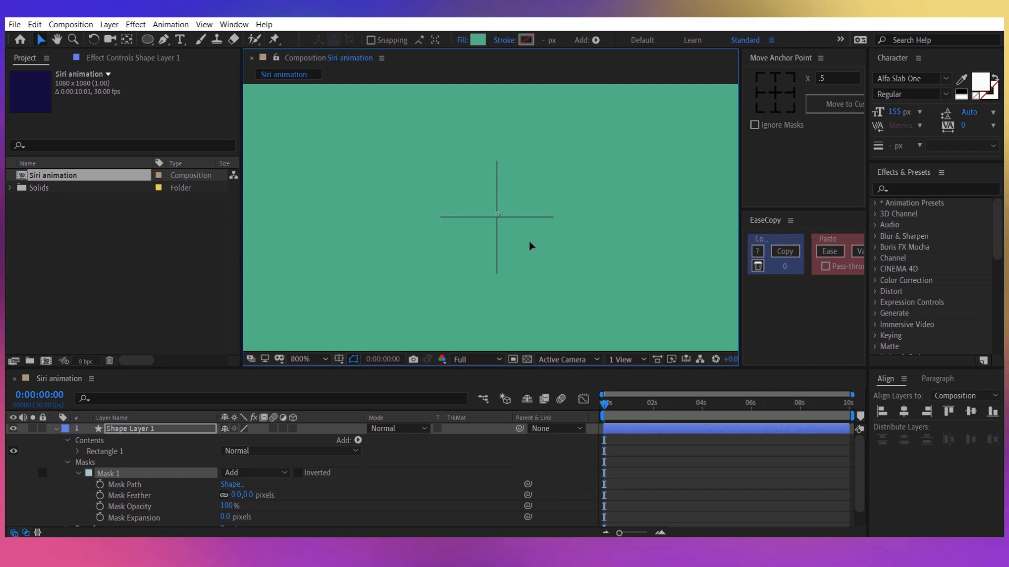
left_click_drag(529, 245, 519, 234)
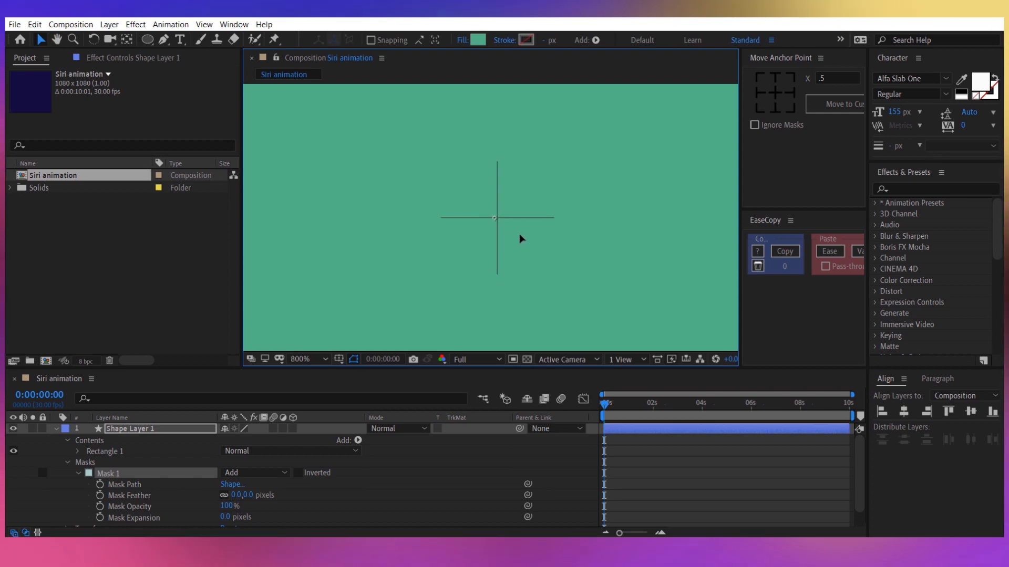
scroll(522, 235, "down", 10)
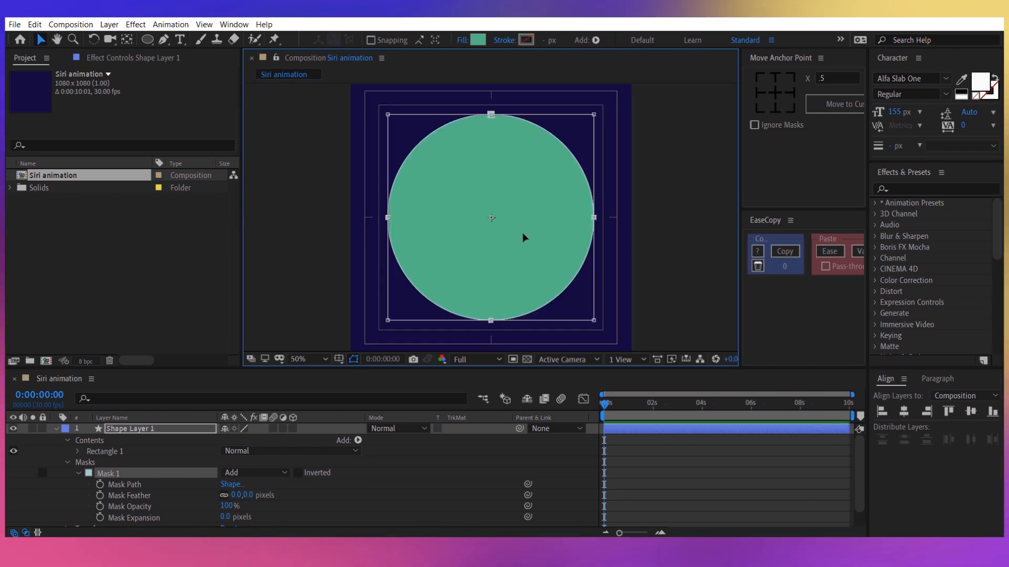
scroll(515, 238, "up", 2)
left_click(301, 361)
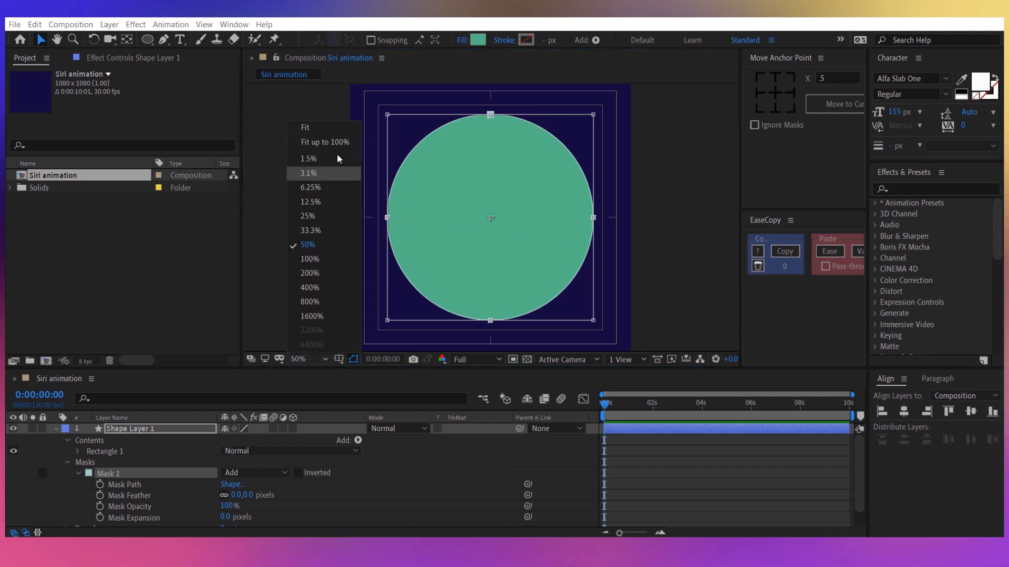
left_click(324, 145)
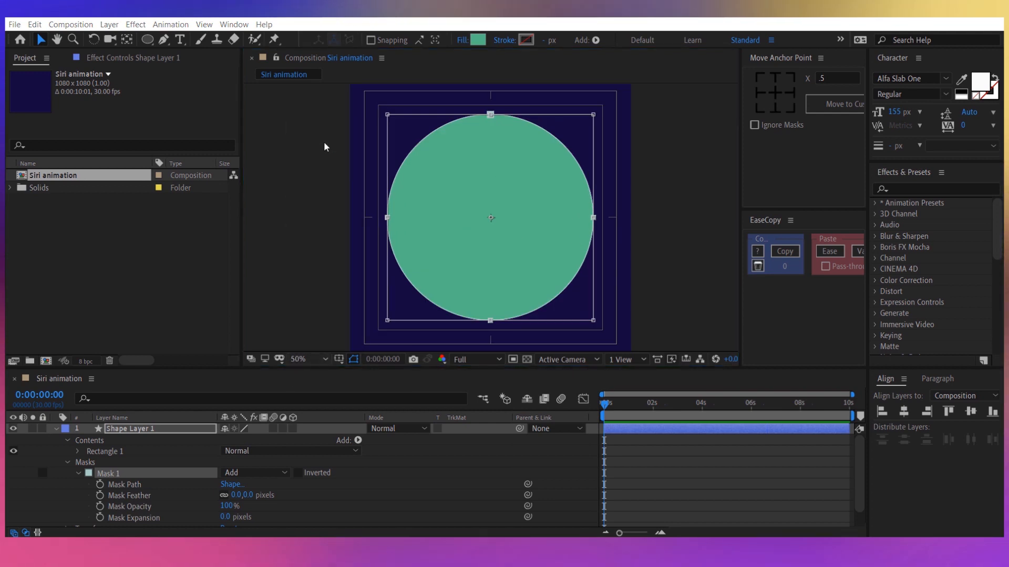
Set the circular mask's feather to 40 pixels.
left_click(158, 496)
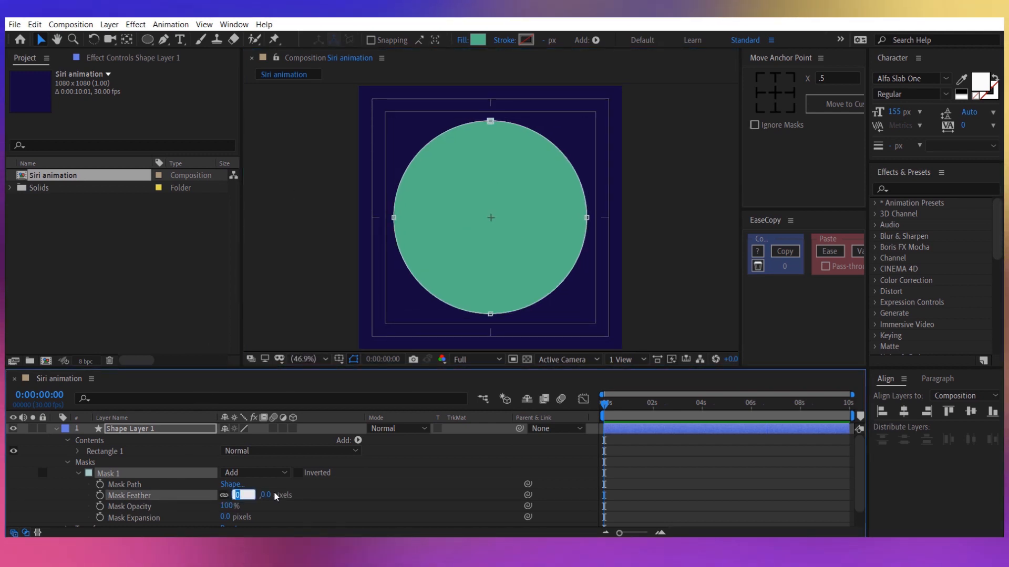
key("Return")
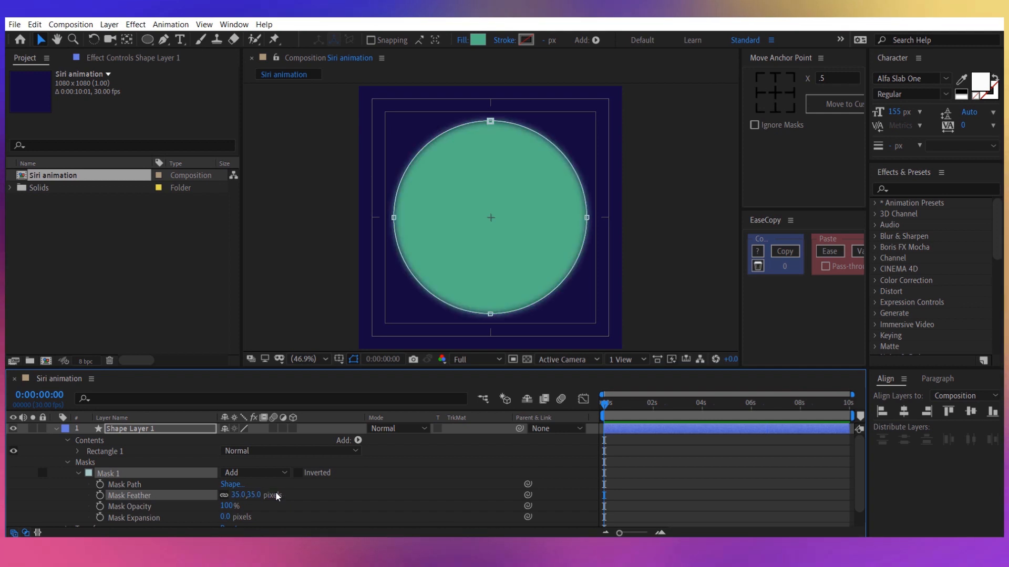
left_click_drag(260, 495, 274, 503)
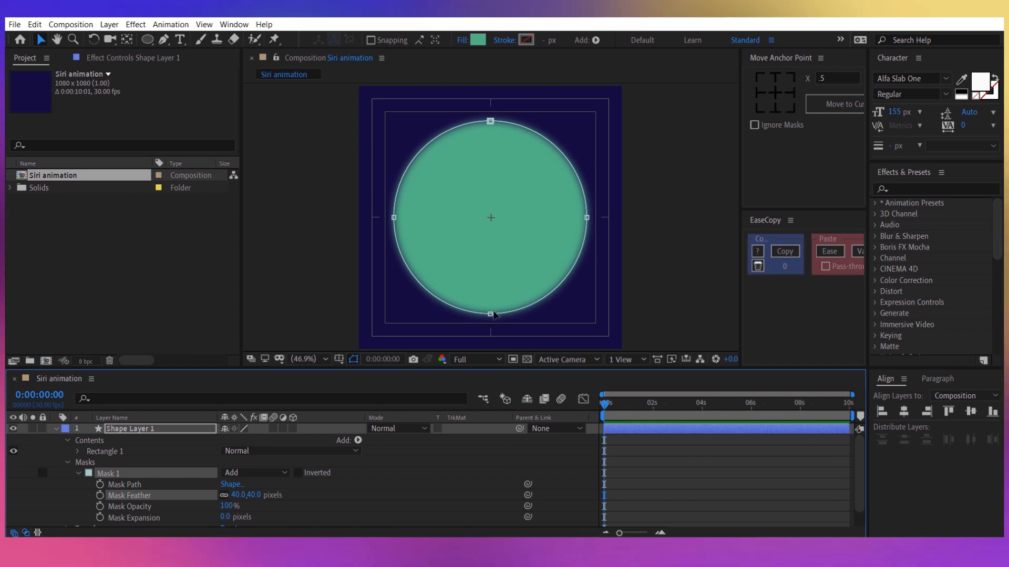
Scale the circular mask down slightly about its centre and turn off the Title/Action Safe overlay.
double_click(494, 315)
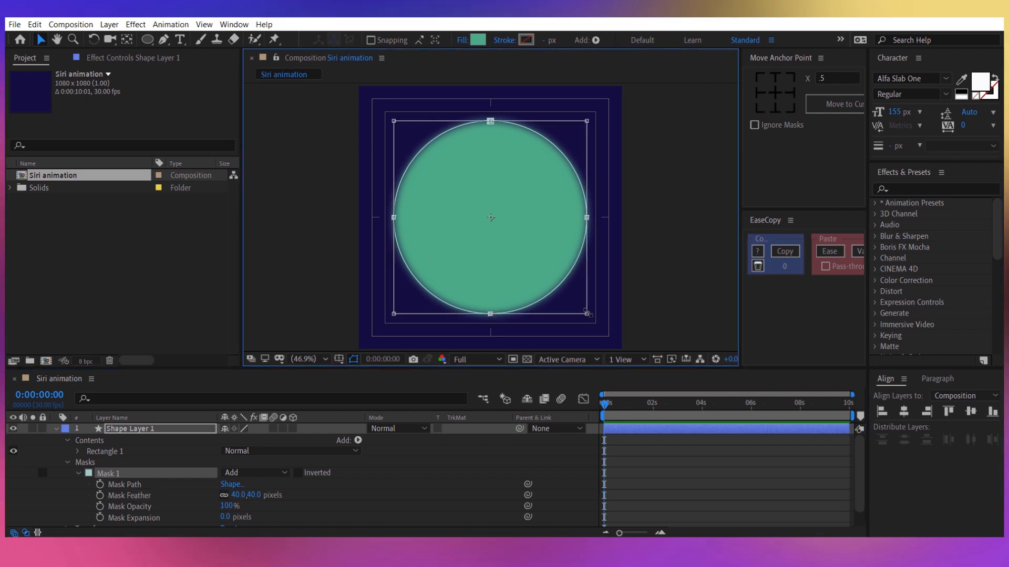
mouse_move(588, 314)
left_mouse_down()
mouse_move(581, 301)
mouse_move(570, 303)
mouse_move(582, 311)
left_mouse_up()
left_click(484, 466)
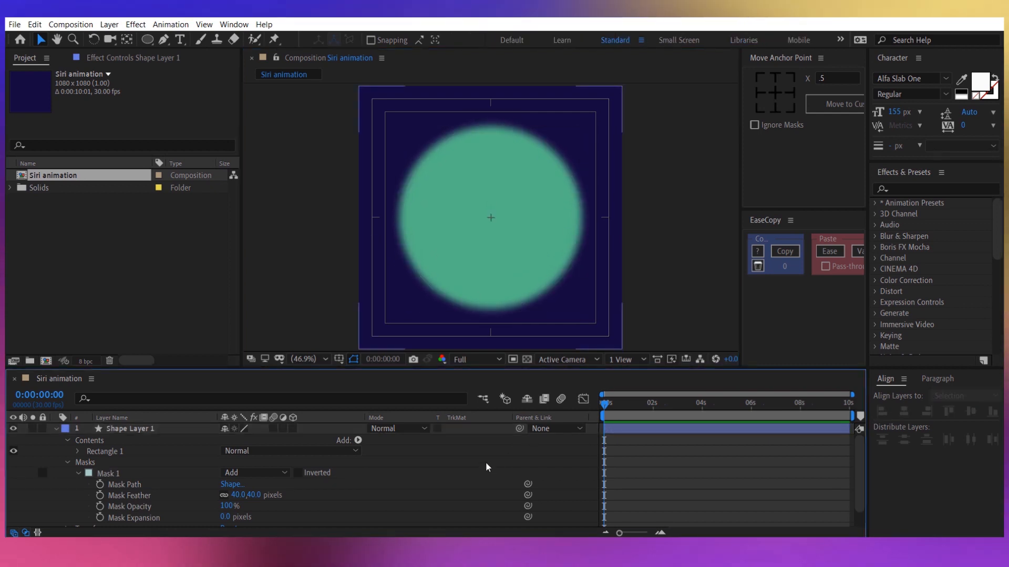
left_click(339, 359)
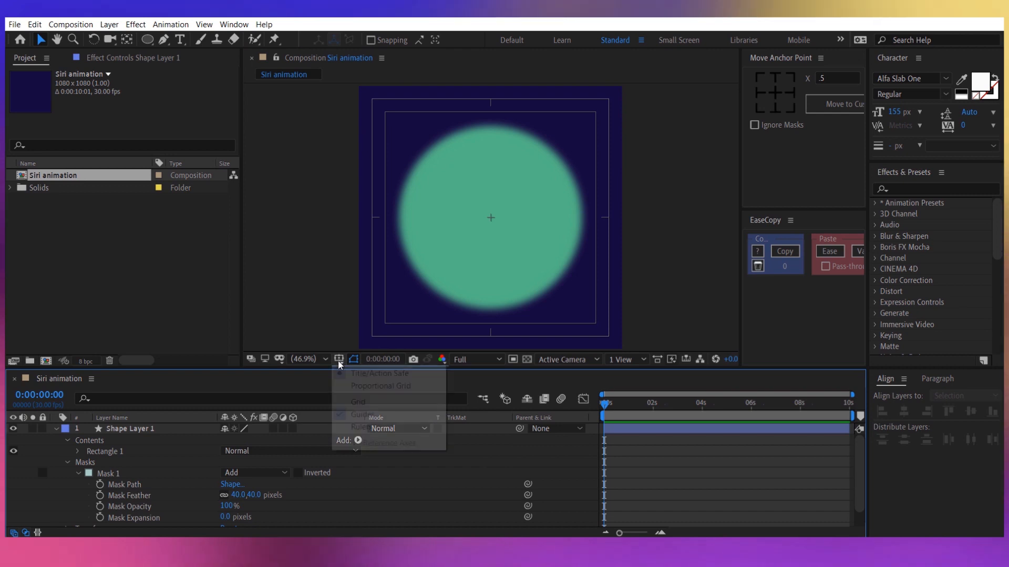
left_click(362, 375)
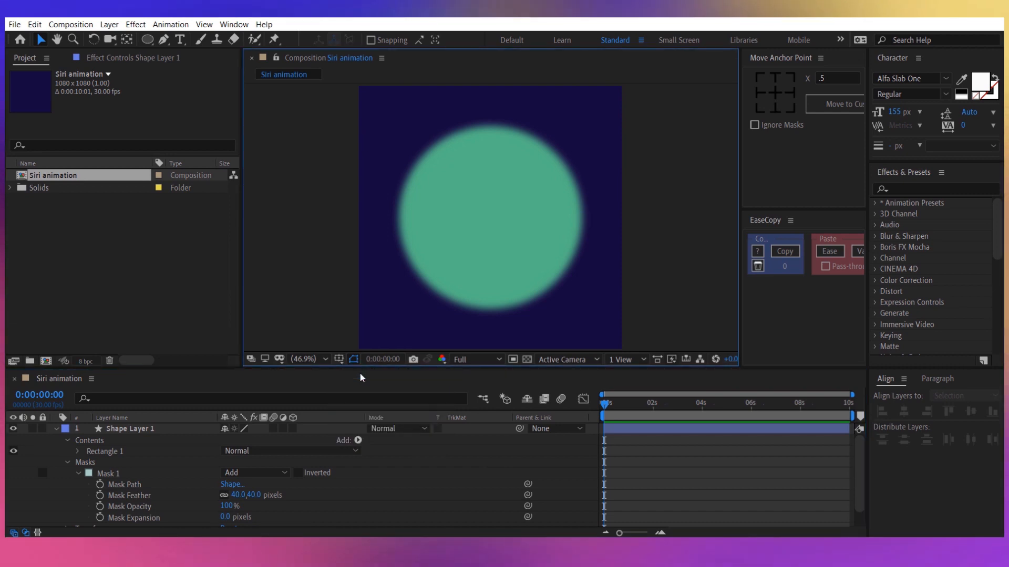
Rename the masked shape layer to "Circle" and collapse its properties.
right_click(166, 429)
left_click(262, 418)
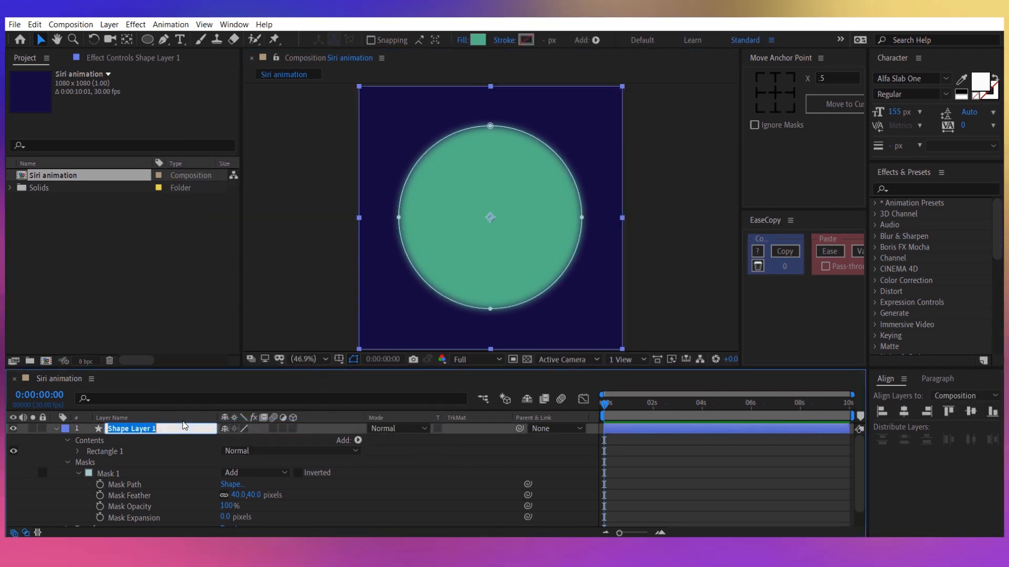
type("Circle")
key("Return")
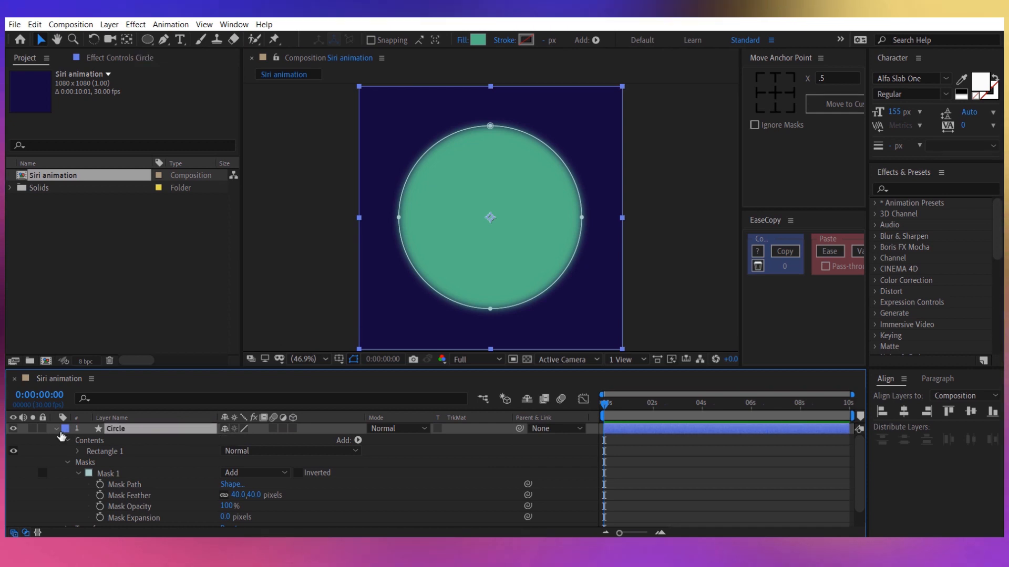
left_click(57, 429)
left_click(106, 465)
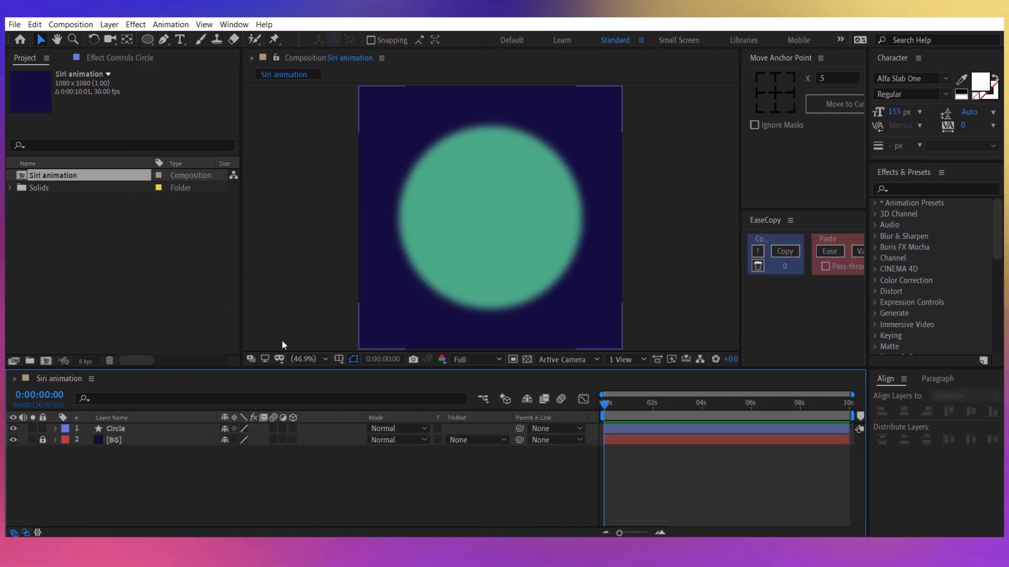
Add a second full-frame green rectangle shape layer above the Circle layer.
left_click_drag(150, 40, 168, 37)
double_click(150, 37)
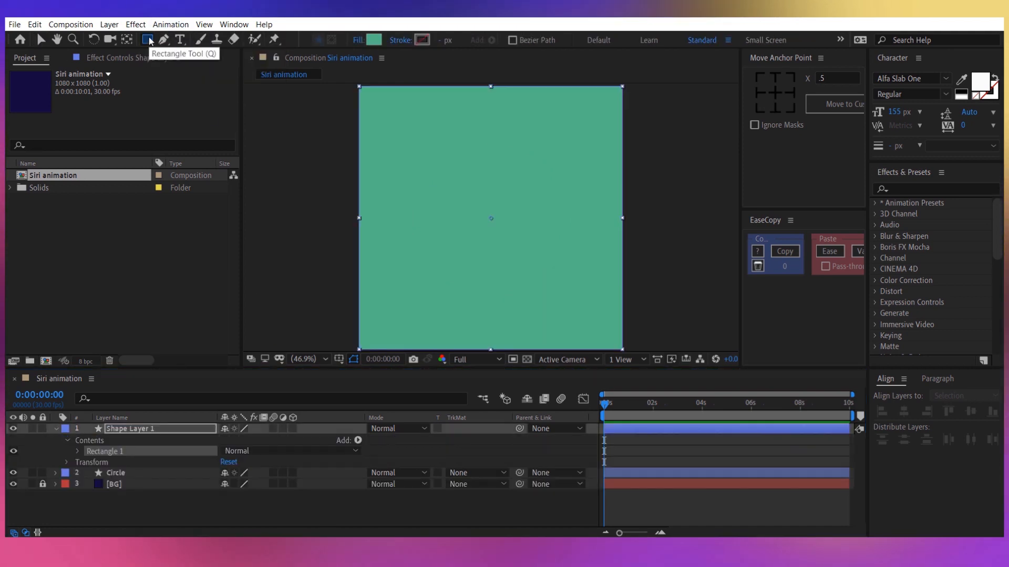
key("v")
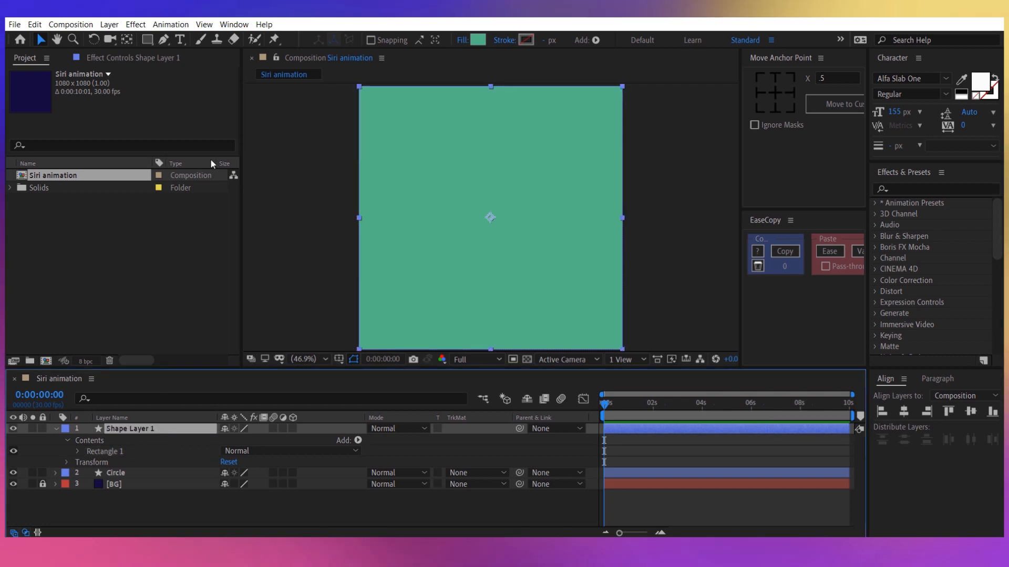
Draw a small circular mask on the new rectangle layer, inside the large circle and slightly below its centre.
left_click_drag(146, 40, 194, 67)
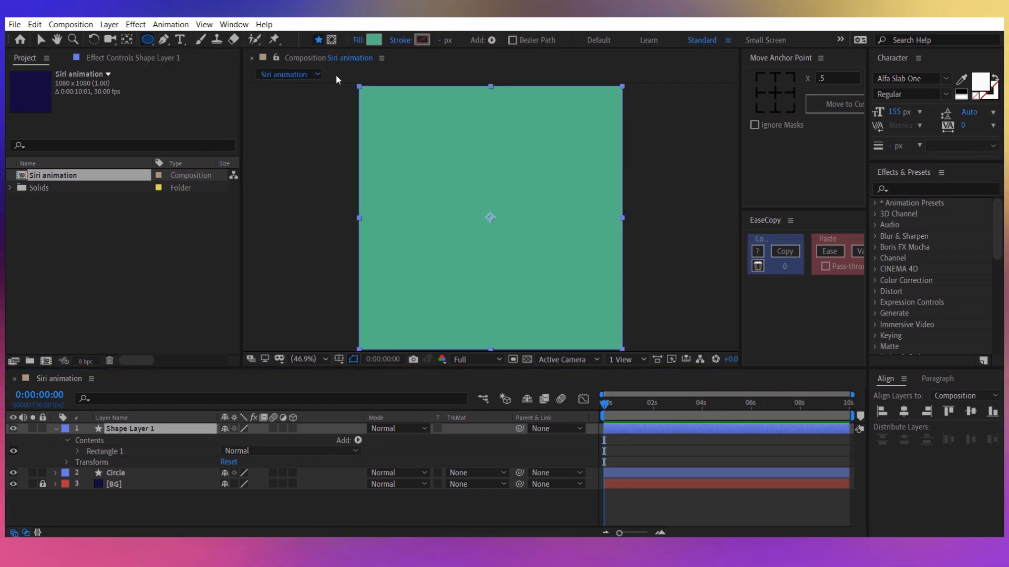
left_click(332, 40)
left_click_drag(450, 198, 534, 284)
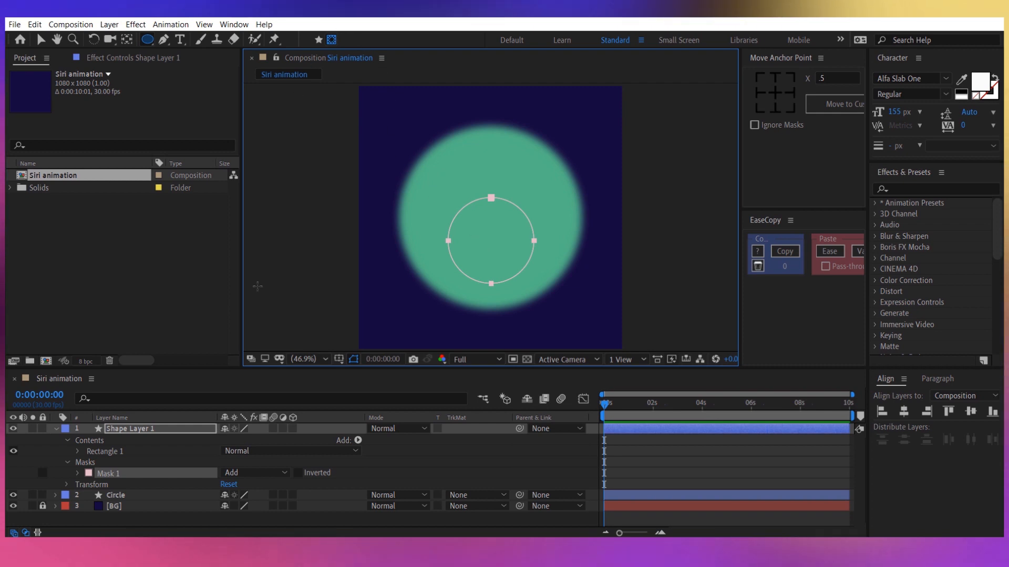
left_click(153, 427)
left_click(41, 40)
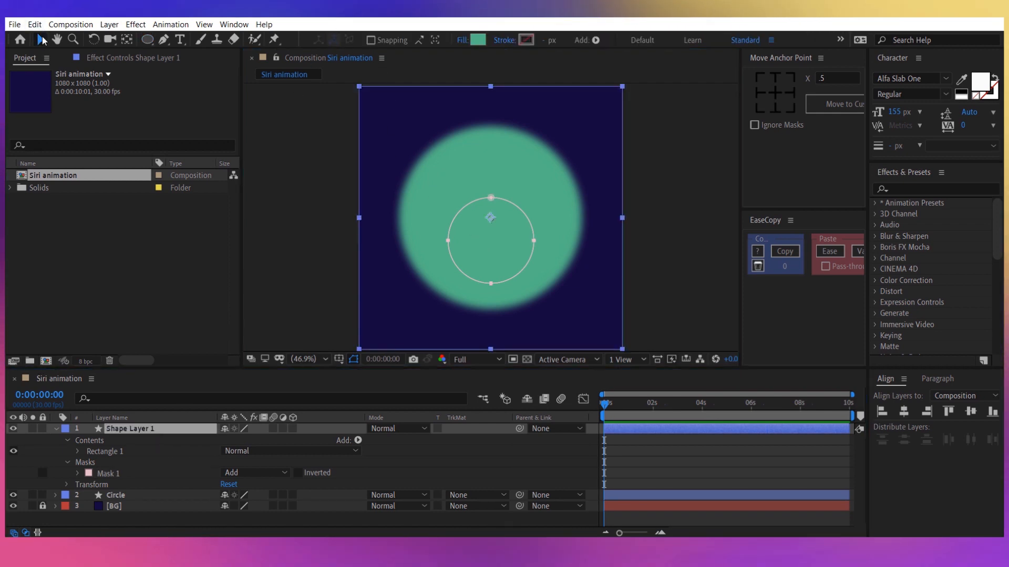
Set the fill colour of the small-masked Shape Layer 1 to F72585.
left_click(478, 39)
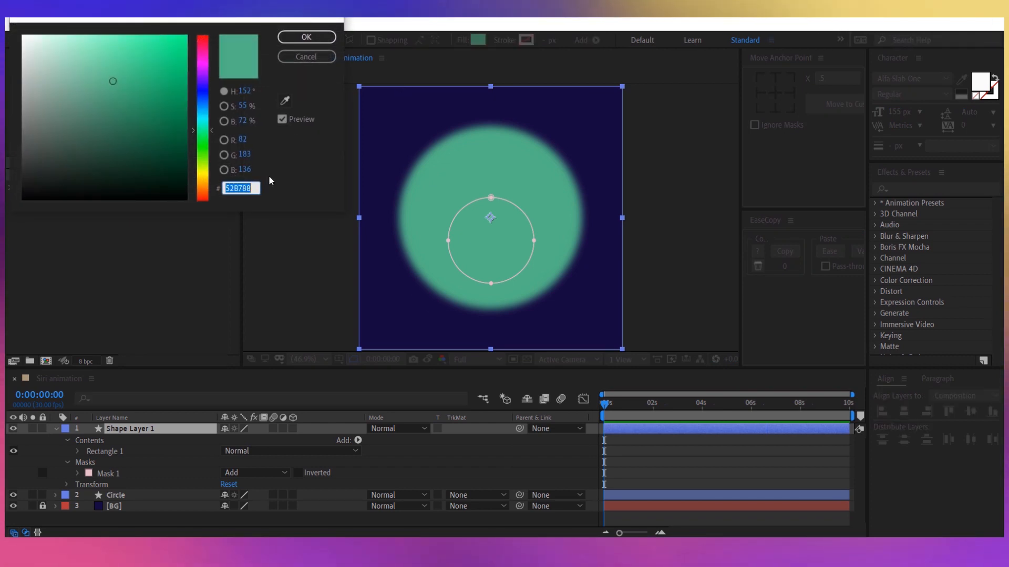
type("F72585")
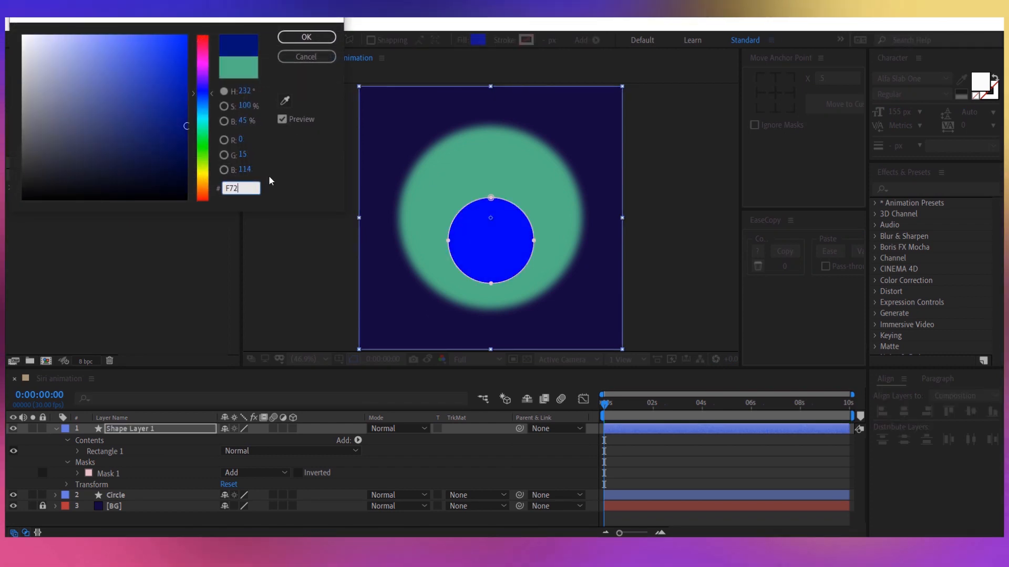
left_click(306, 37)
Rename Shape Layer 1 to "Pink".
right_click(210, 428)
left_click(209, 425)
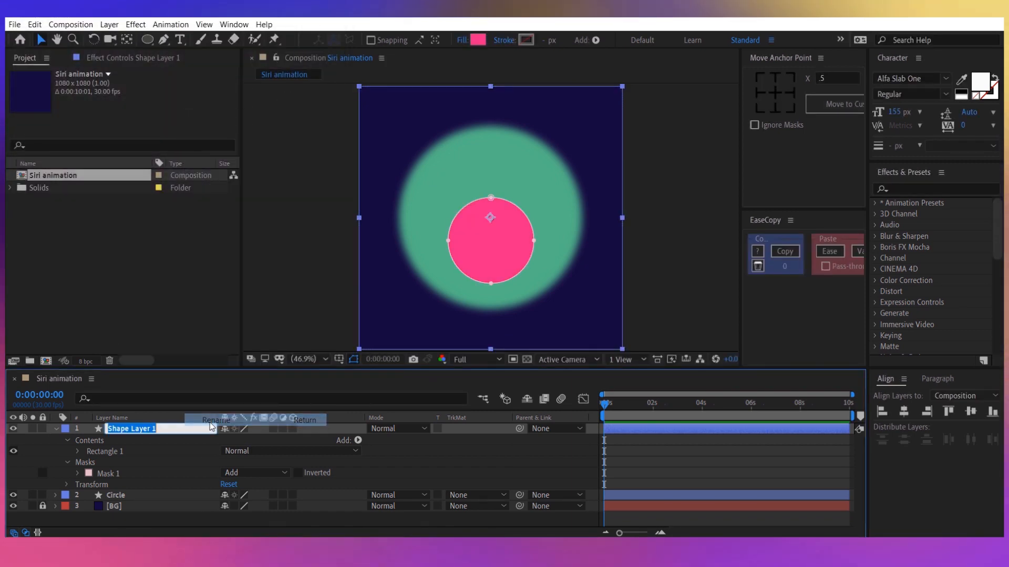
type("Pink")
key("Return")
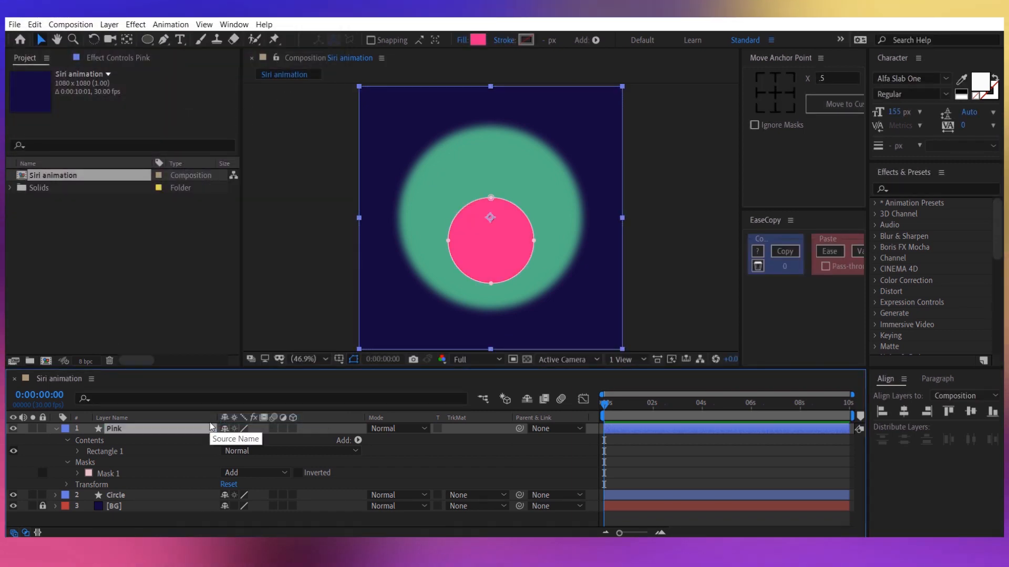
Move the Pink layer's circular mask over the left edge of the large circle and enlarge it slightly.
left_click(148, 472)
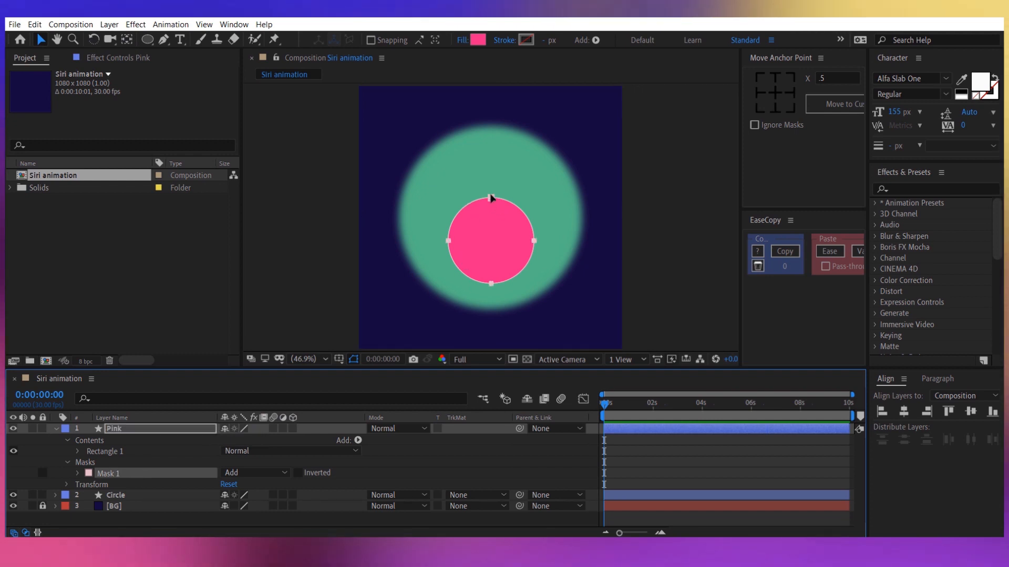
left_click_drag(490, 198, 427, 167)
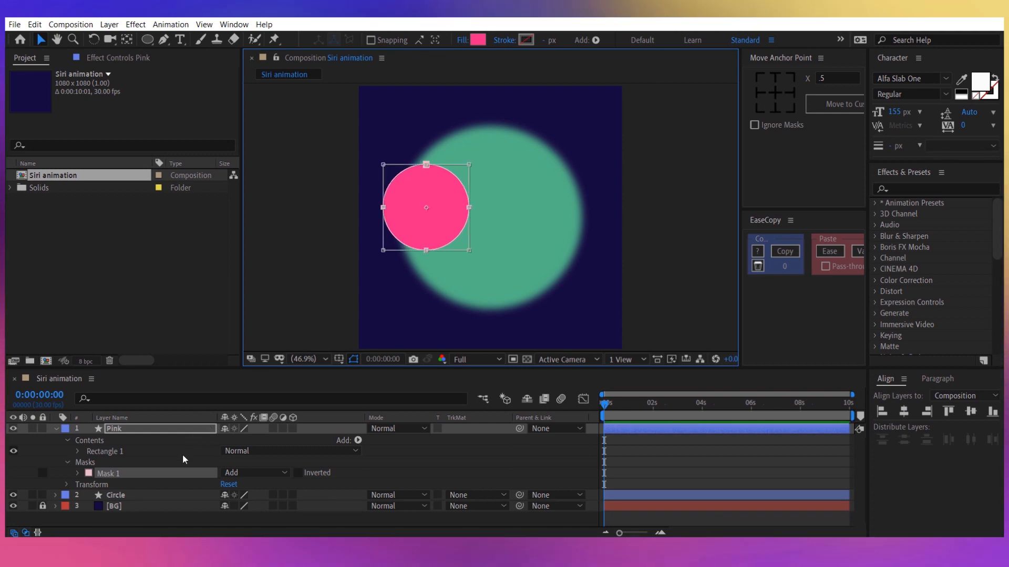
left_click(181, 472)
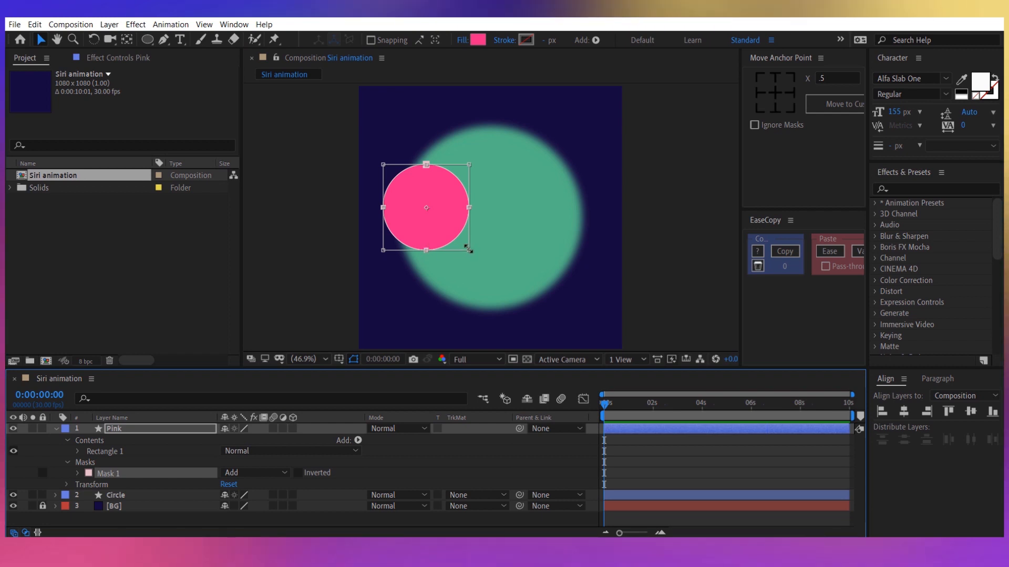
left_click_drag(470, 251, 497, 268)
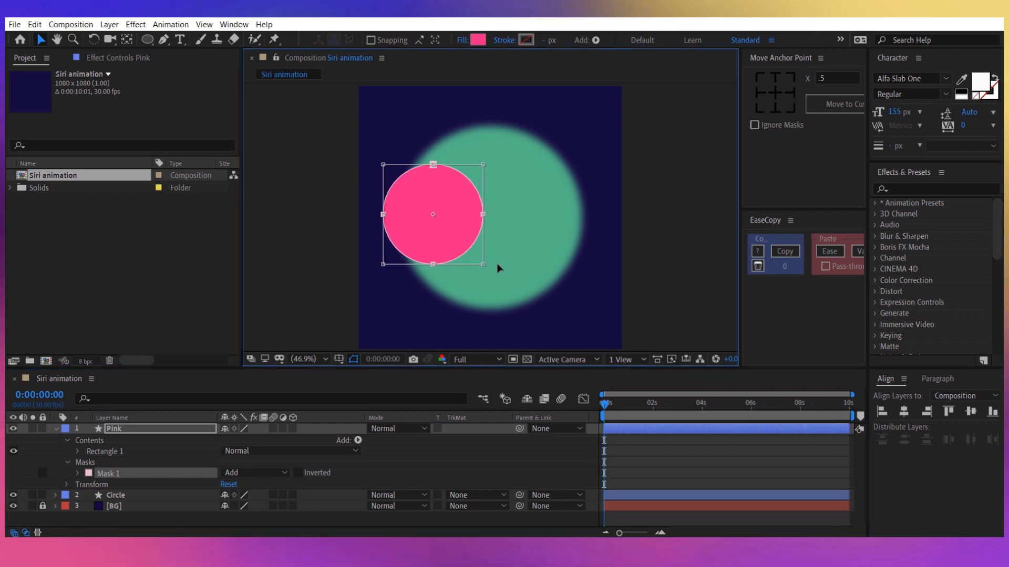
Duplicate the Pink layer four times.
left_click(162, 431)
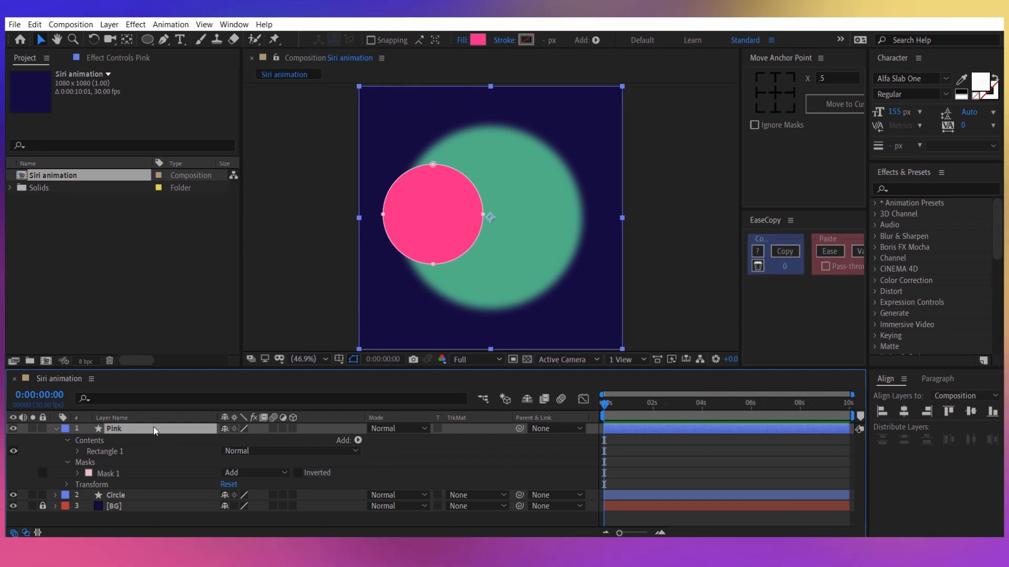
key("ctrl+d")
key("ctrl+d")
key("ctrl+d")
key("ctrl+d")
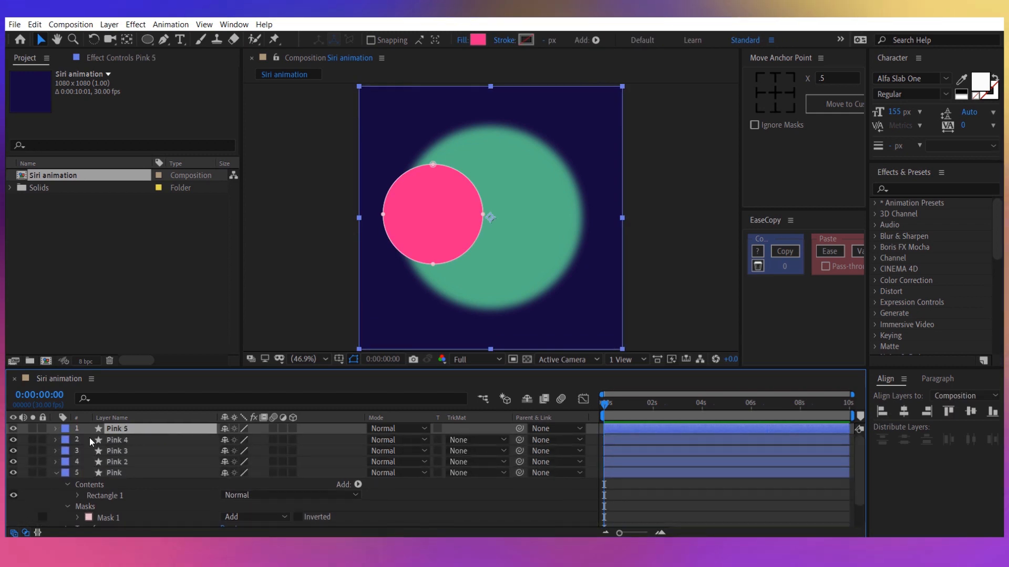
Rename the Pink 2 layer to "Green".
right_click(120, 462)
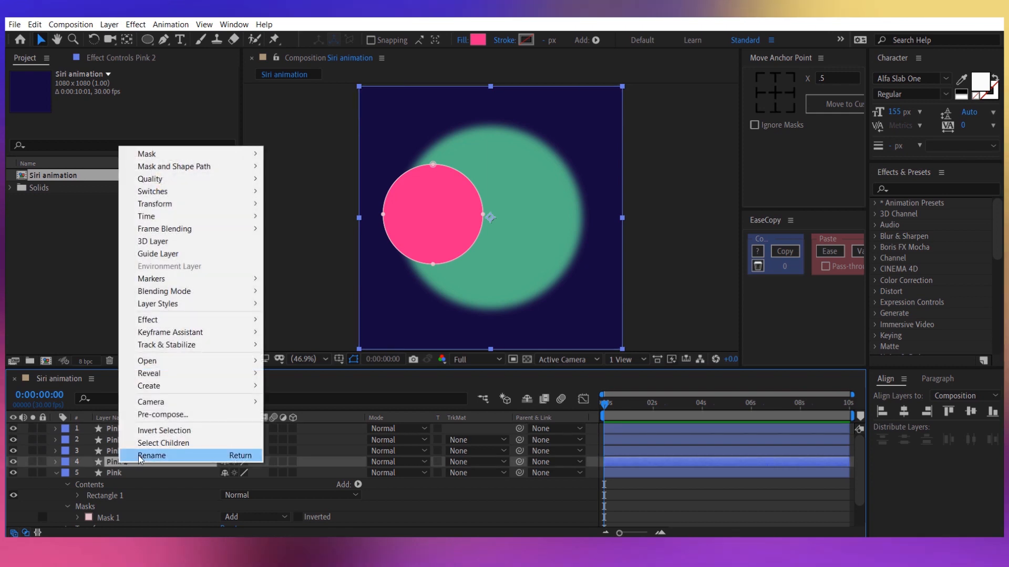
left_click(139, 456)
type("Gre")
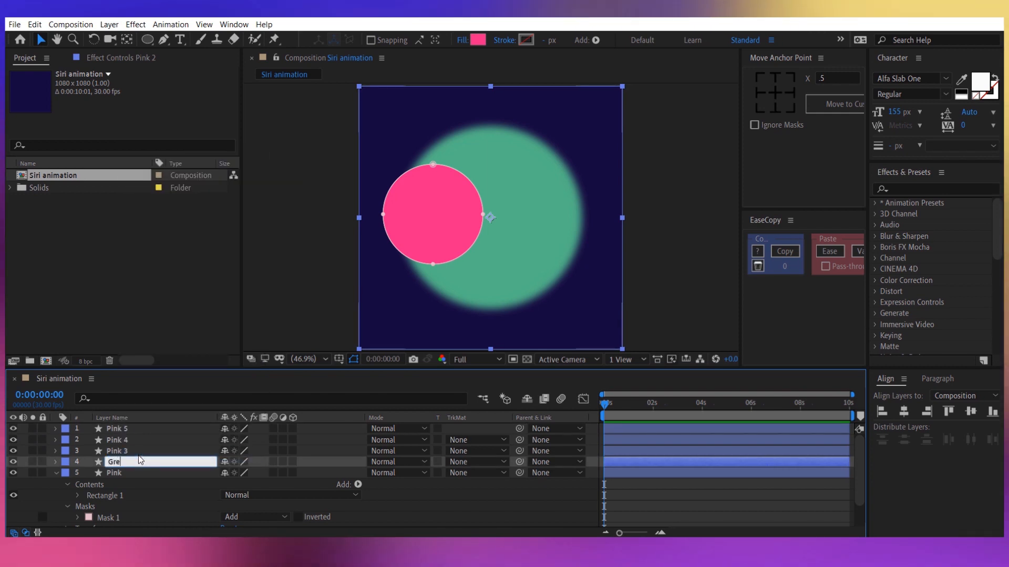
type("en")
key("Return")
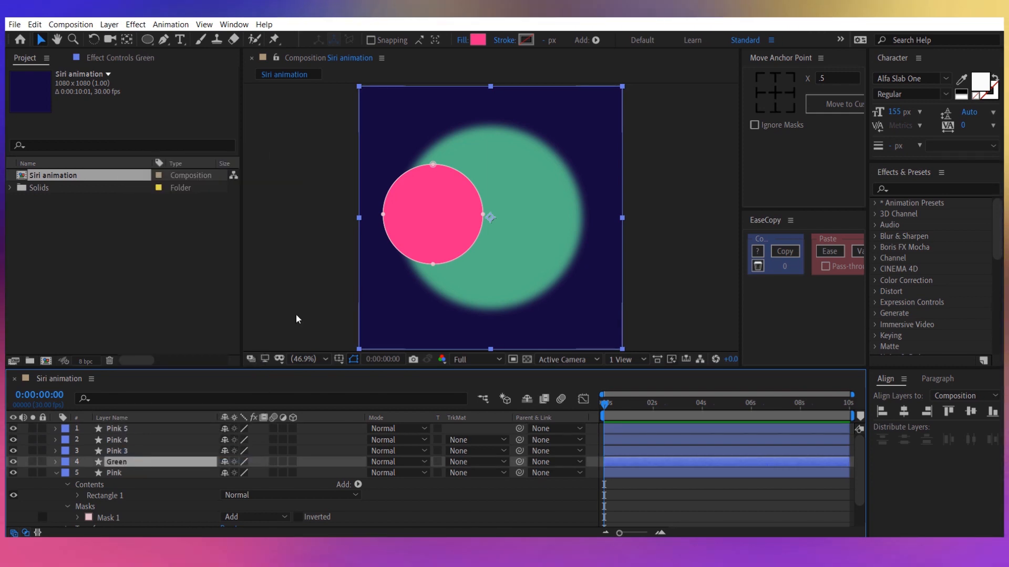
Set the Green layer's fill colour to 52B788.
left_click(479, 40)
type("52")
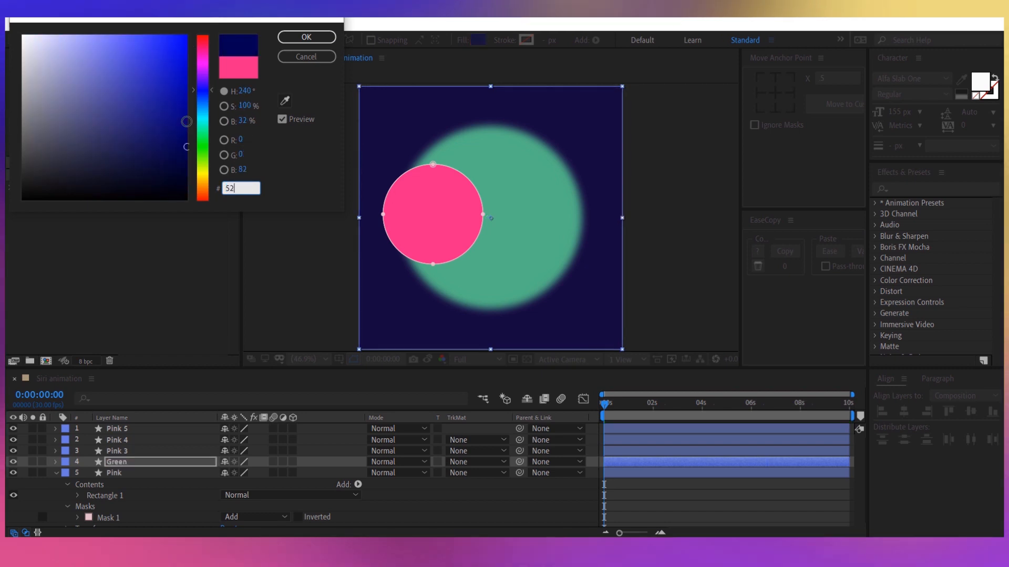
type("B788")
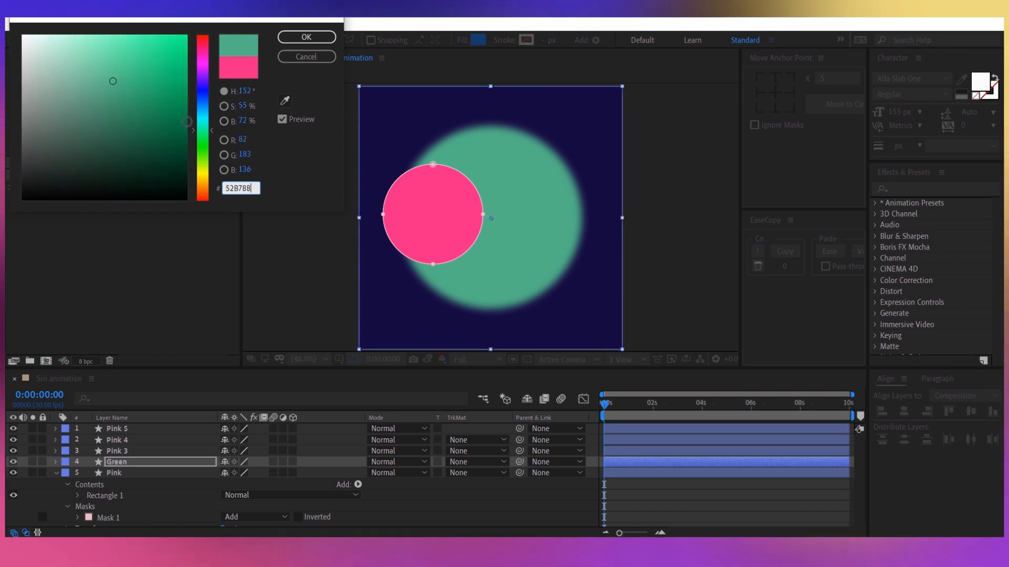
key("Return")
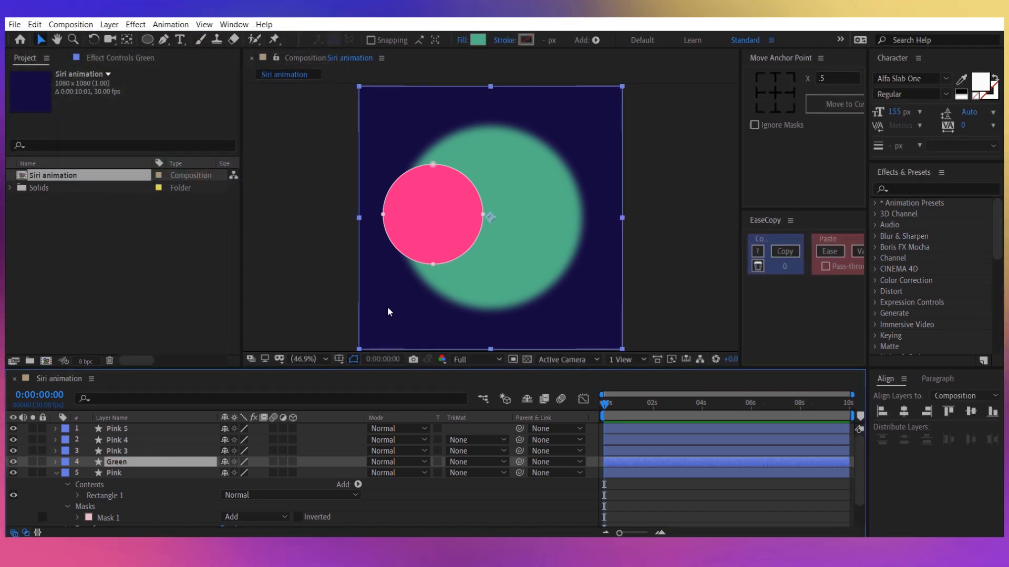
Move the Green layer's circular mask down to overlap the lower edge of the large circle.
key("m")
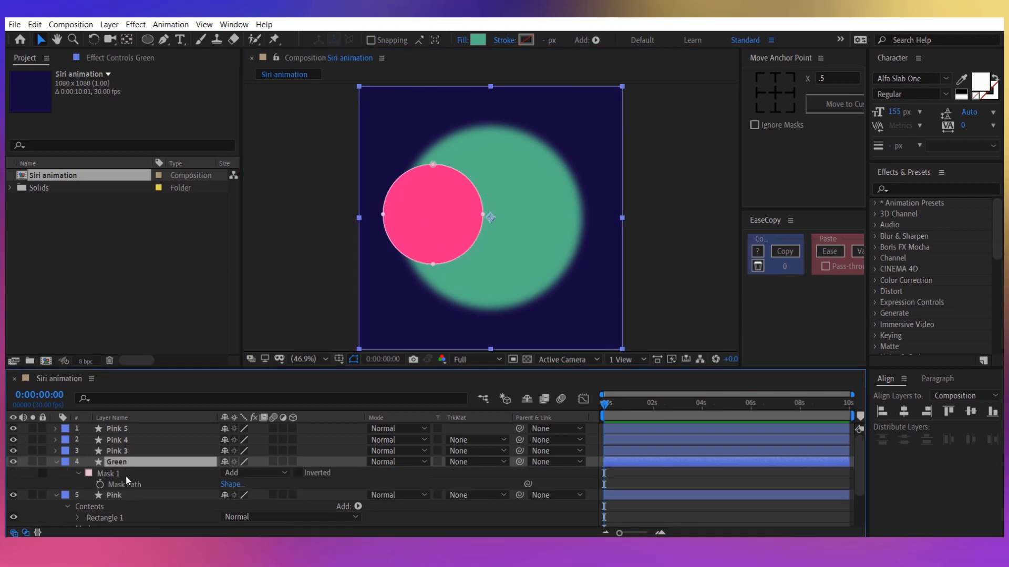
left_click(125, 475)
left_click_drag(484, 217, 531, 214)
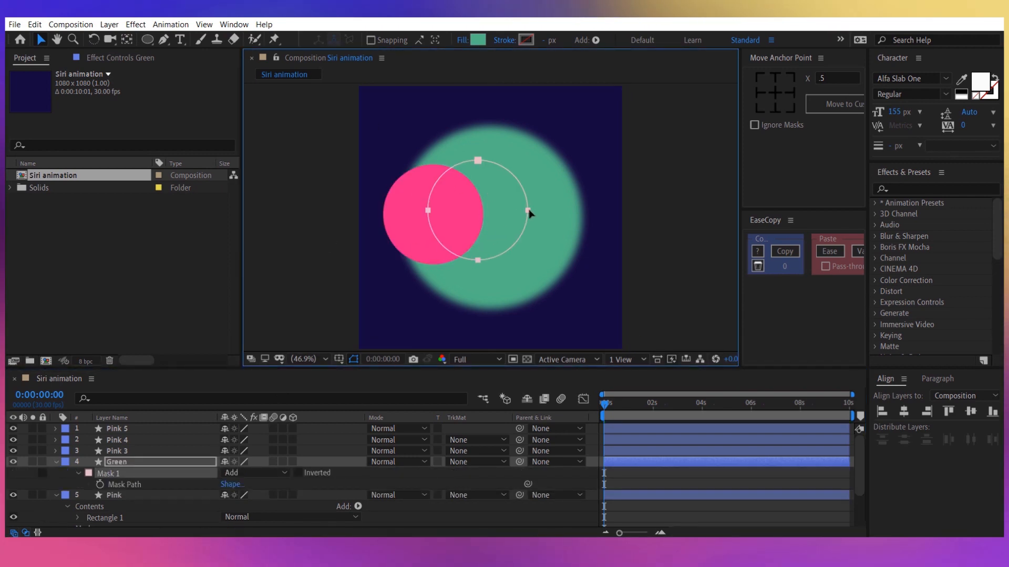
left_click_drag(518, 249, 535, 282)
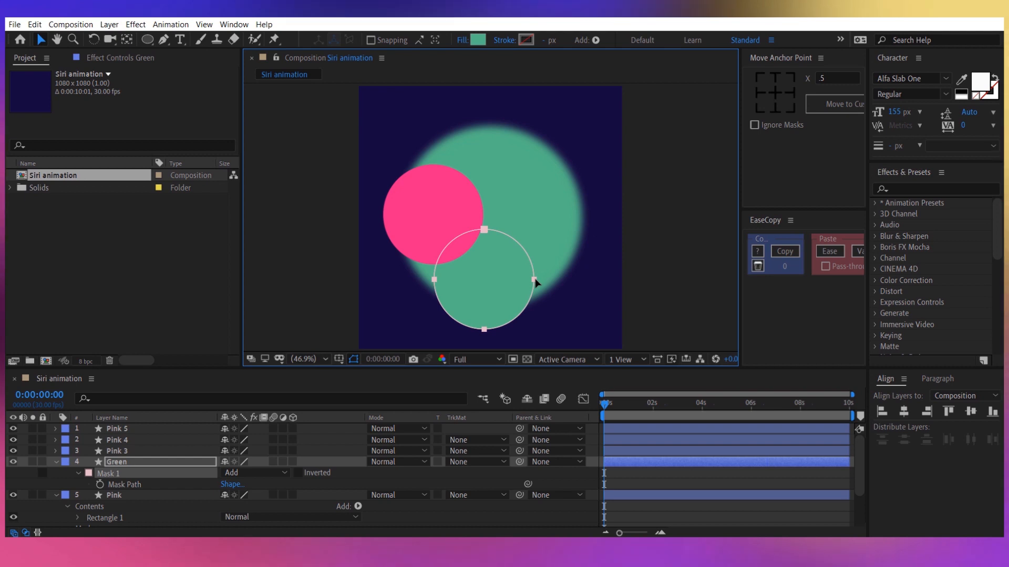
scroll(536, 282, "up", 3)
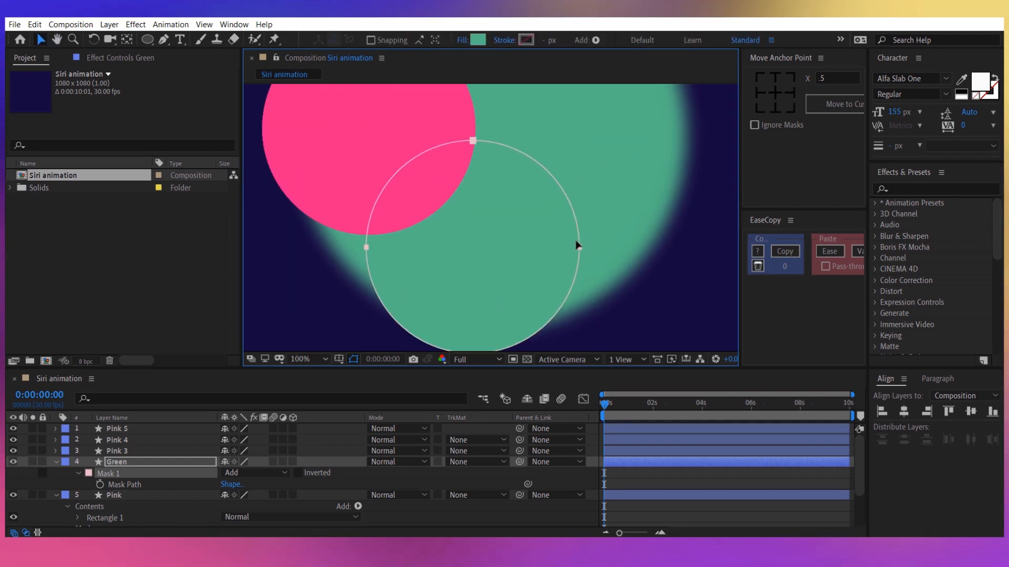
left_click_drag(577, 243, 545, 272)
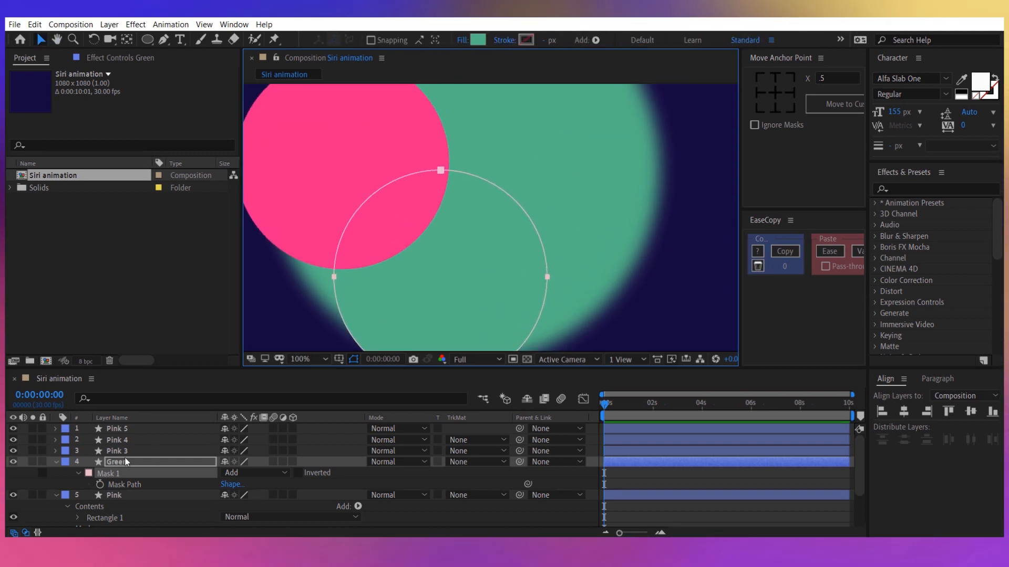
Rename the Pink 3 layer to "Teal".
right_click(126, 450)
left_click(154, 440)
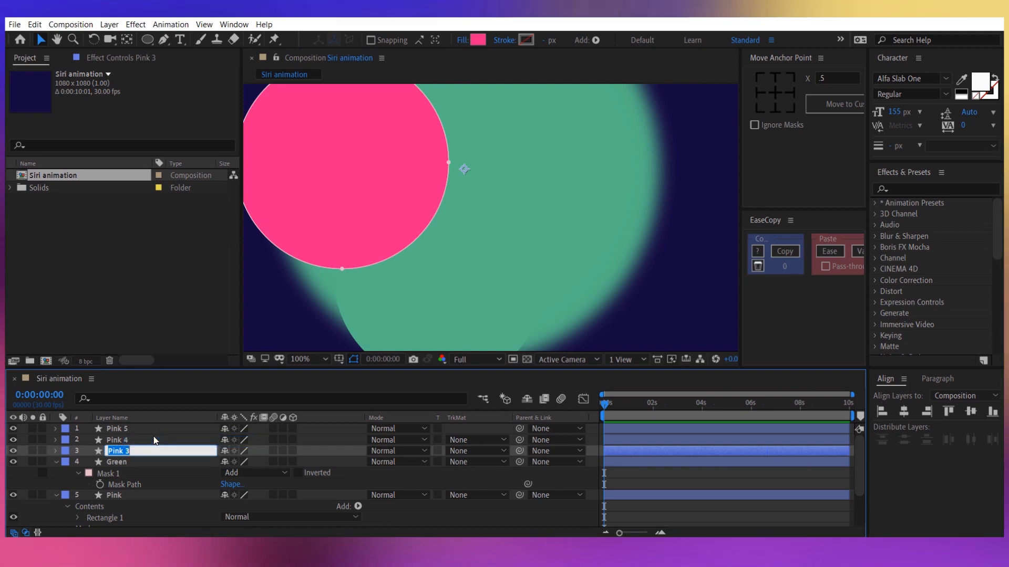
type("Teal")
key("Return")
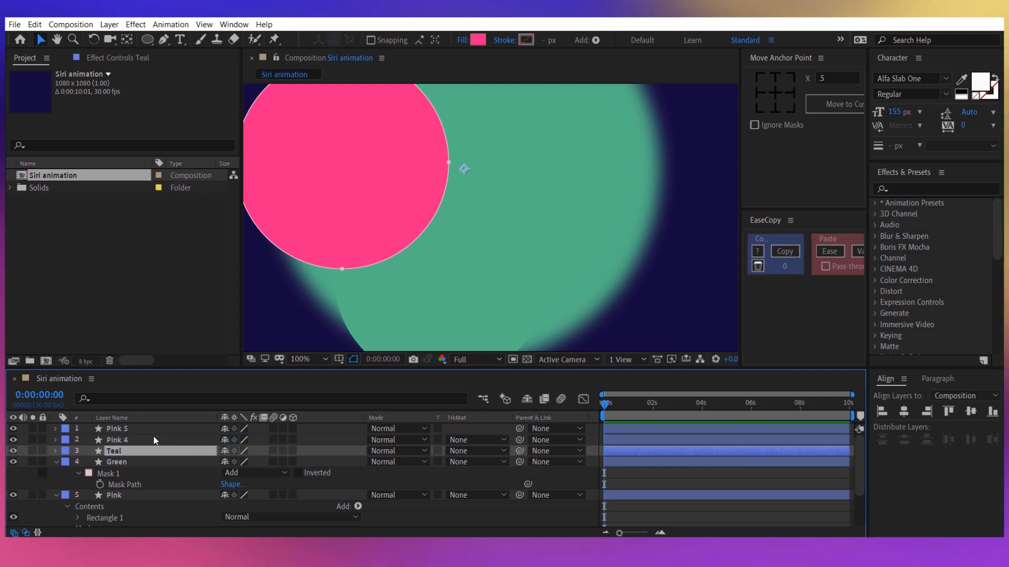
Set the Teal layer's fill colour to 4CC970.
left_click(478, 40)
type("4")
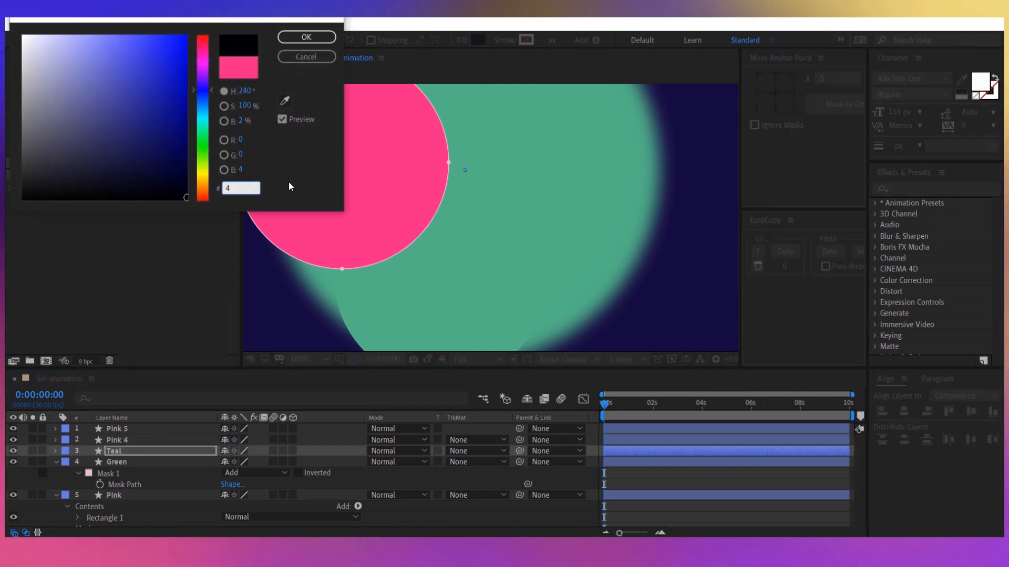
type("CC970")
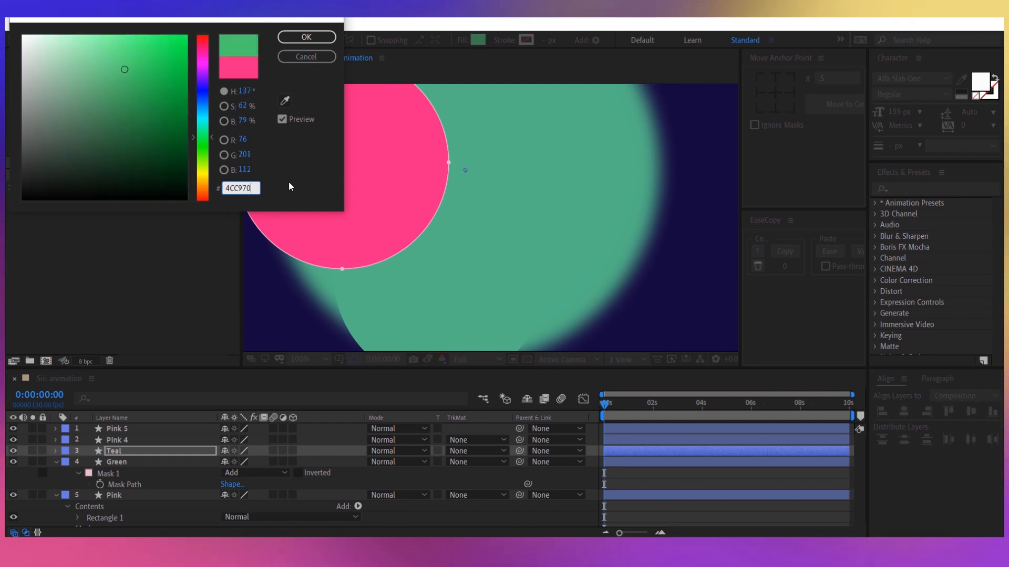
key("Return")
Move the Teal layer's circular mask to the upper-right part of the large circle.
scroll(407, 227, "down", 2)
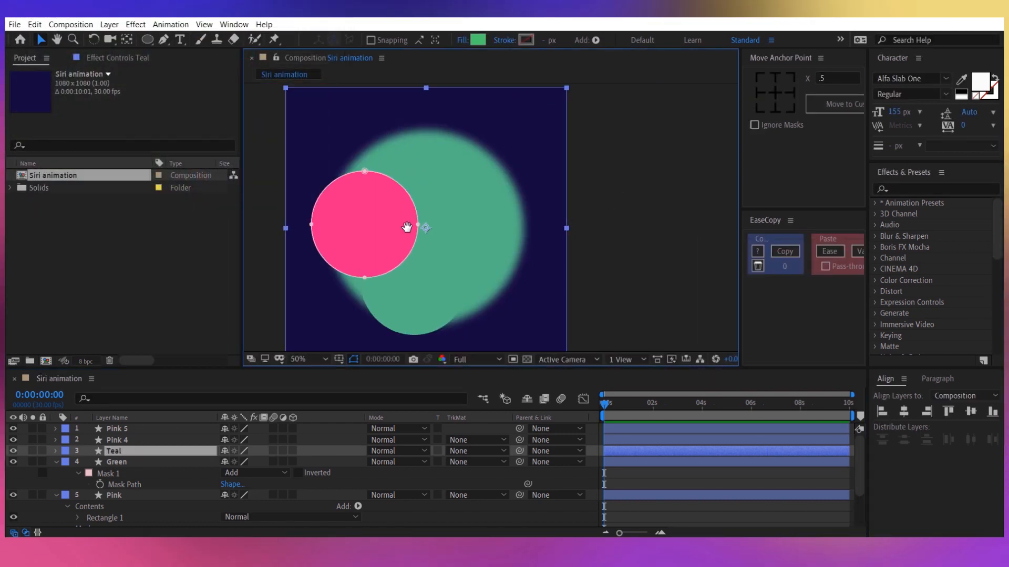
key("m")
left_click(170, 462)
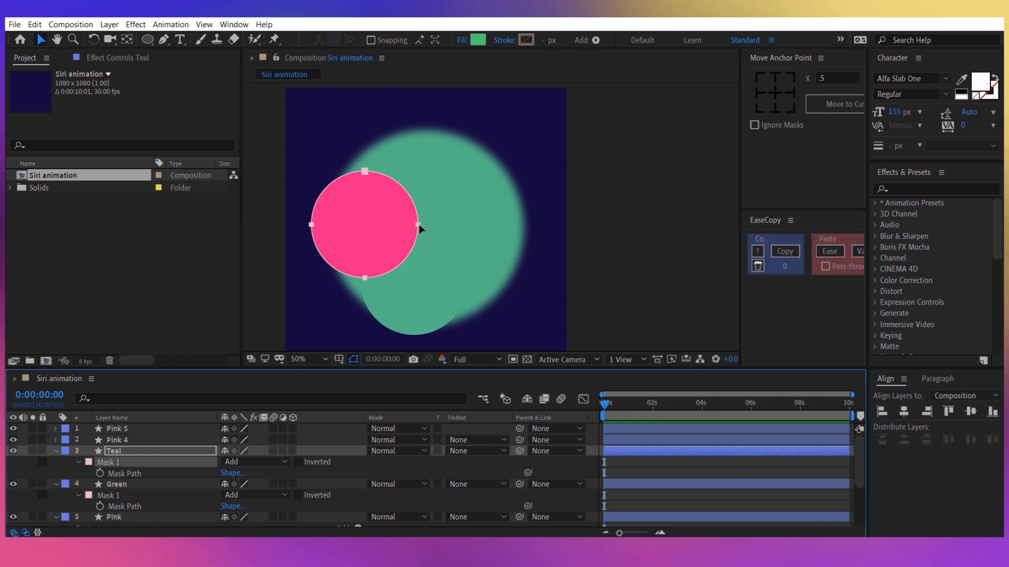
left_click_drag(419, 228, 504, 186)
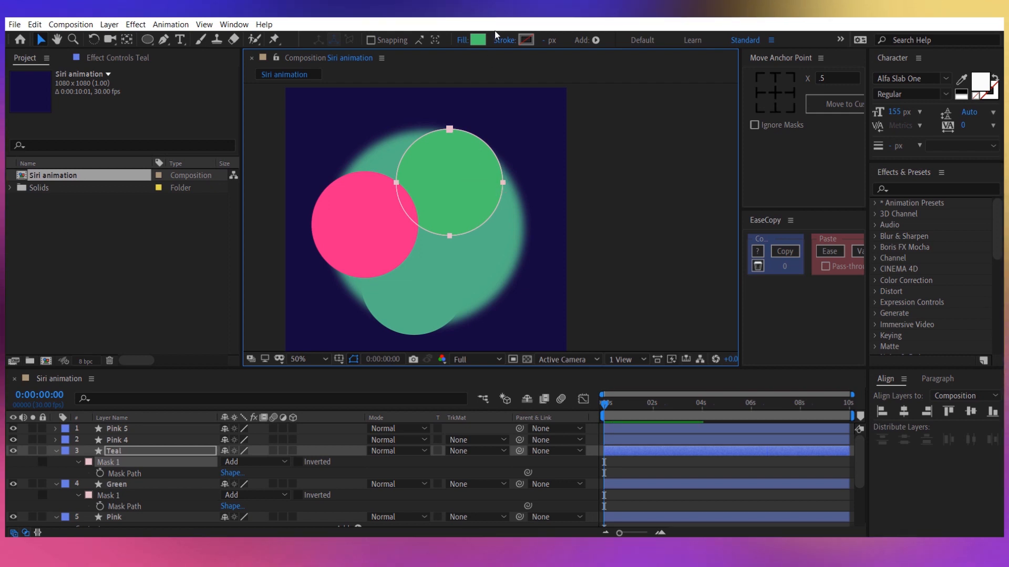
Set the Teal layer's fill colour to 4CC9F0 and shift its mask slightly up and to the left.
left_click(484, 40)
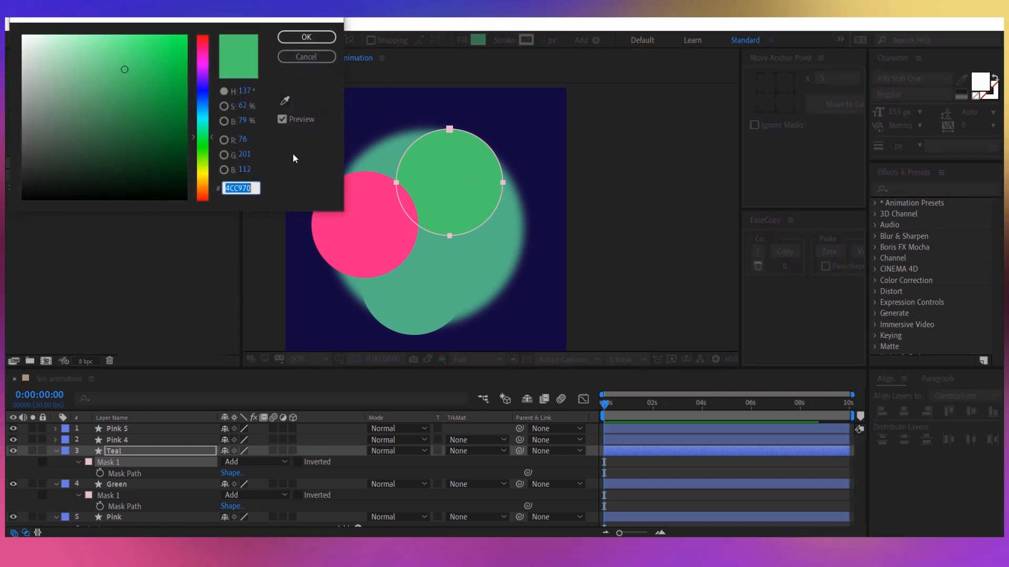
left_click(255, 185)
key("BackSpace")
key("BackSpace")
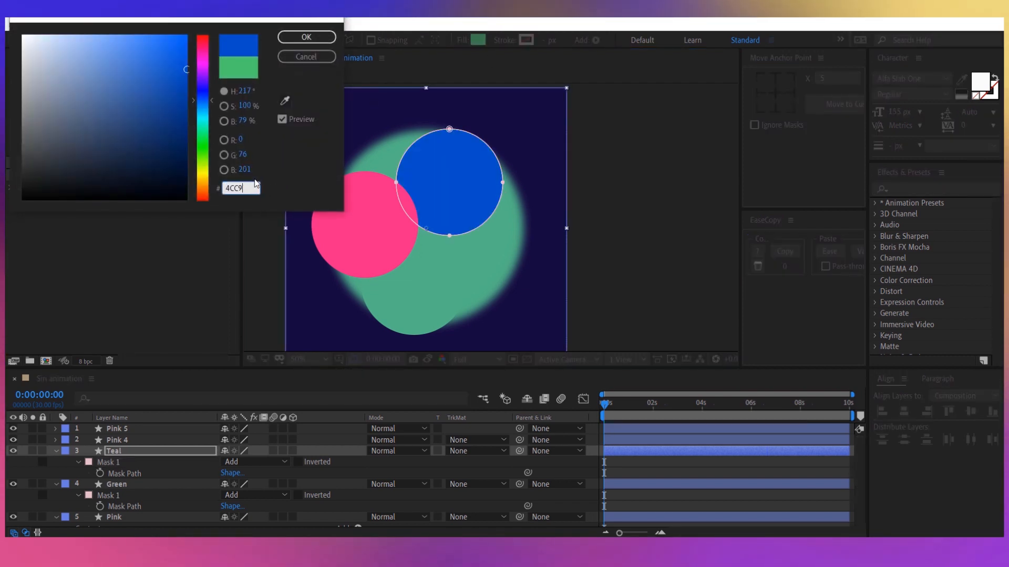
type("F0")
key("Return")
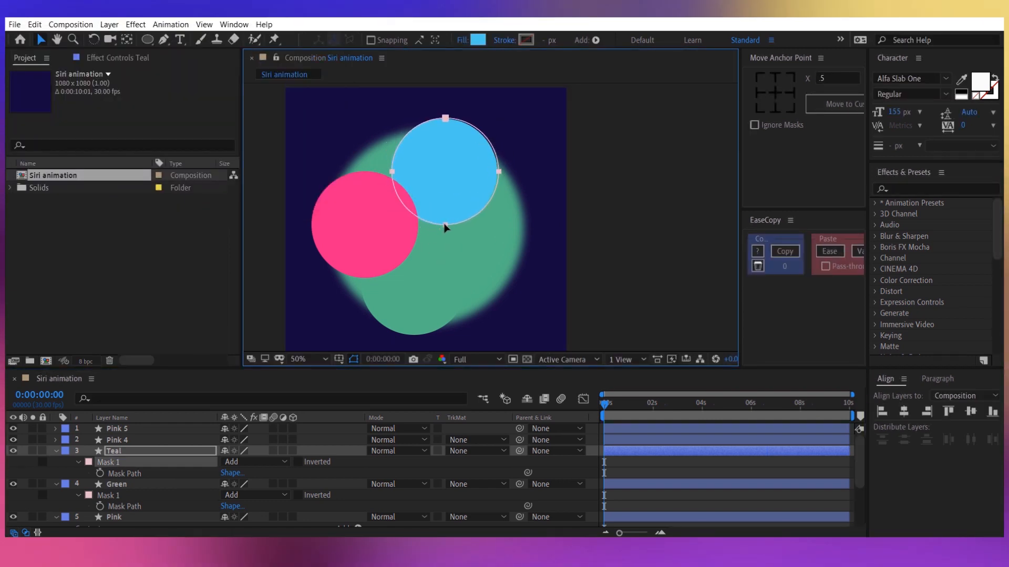
left_click_drag(446, 231, 432, 230)
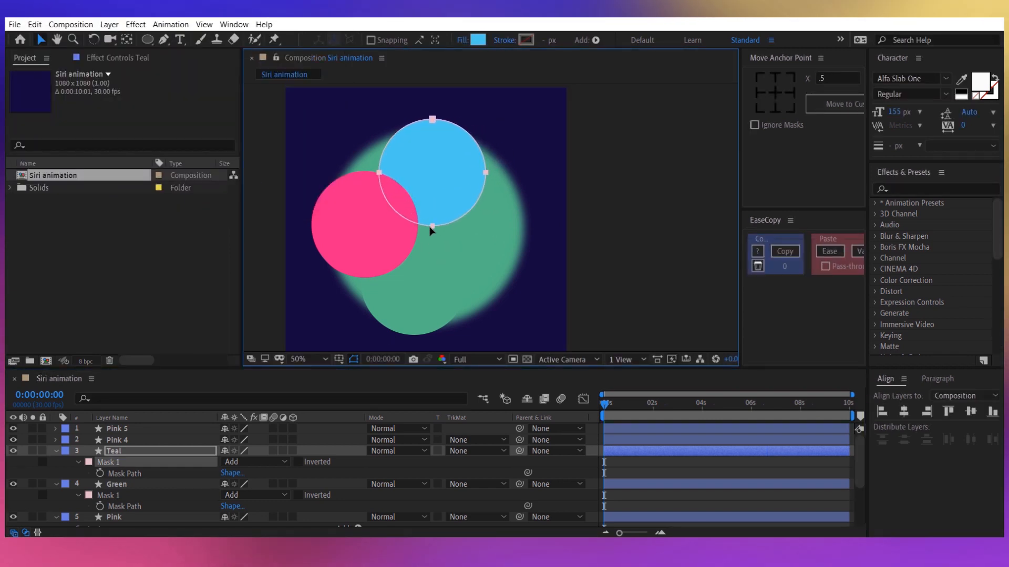
Rename the Pink 4 layer to "Blue".
right_click(133, 437)
left_click(133, 433)
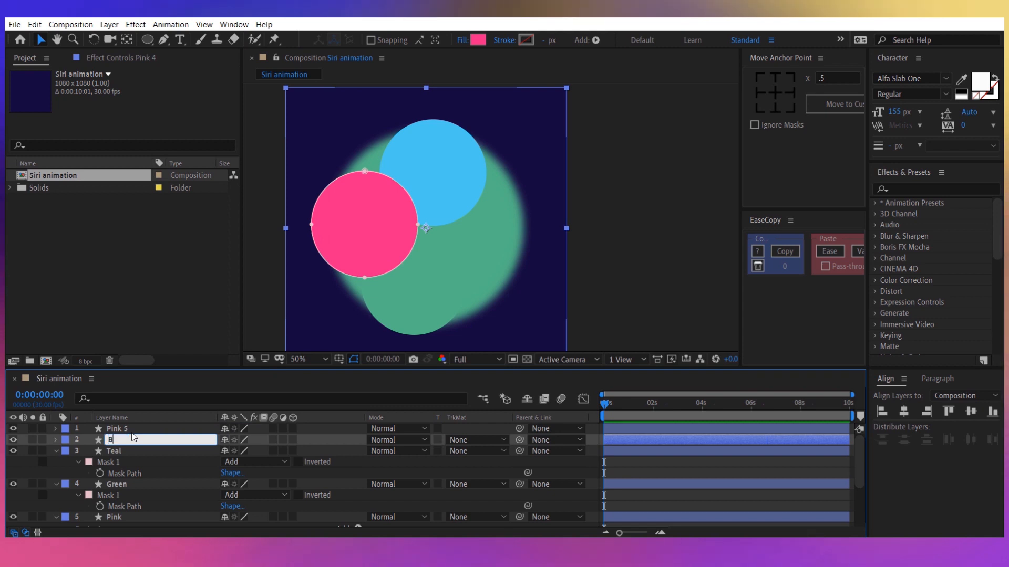
type("Blue")
key("Return")
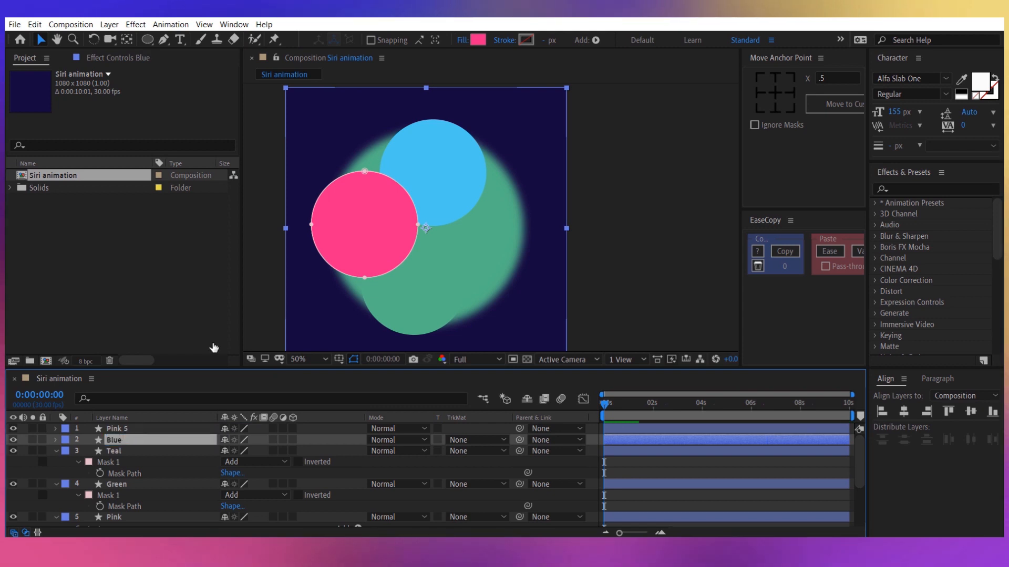
Set the Blue layer's fill colour to 4895EF and move its circular mask to the upper-right edge of the large circle.
left_click(477, 40)
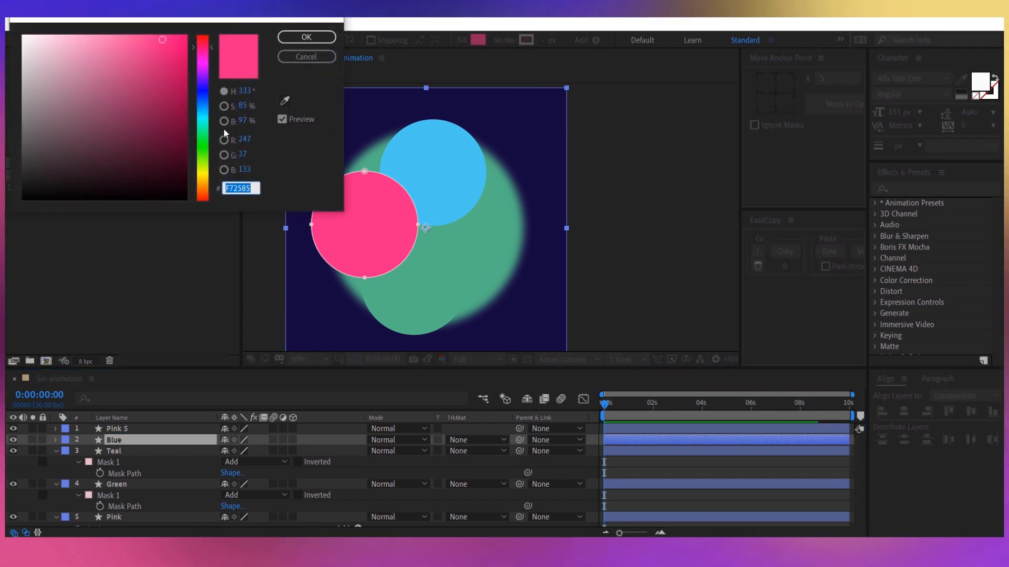
type("489")
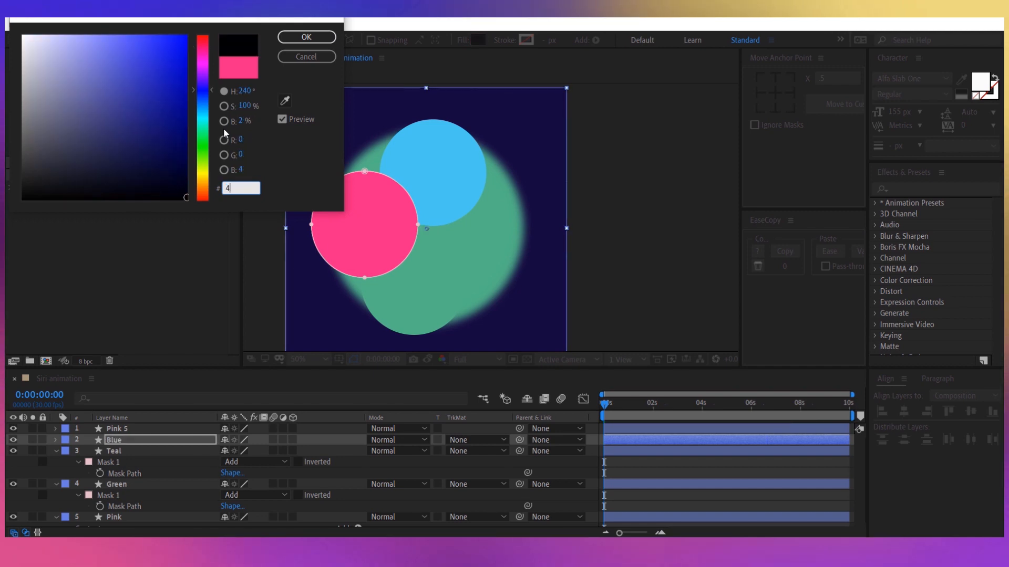
type("5ef")
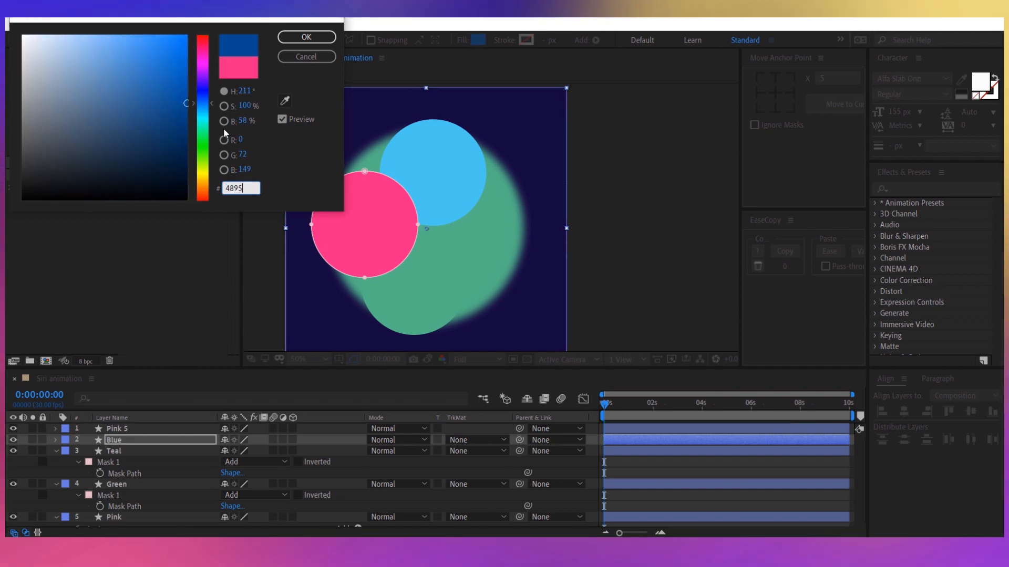
key("Return")
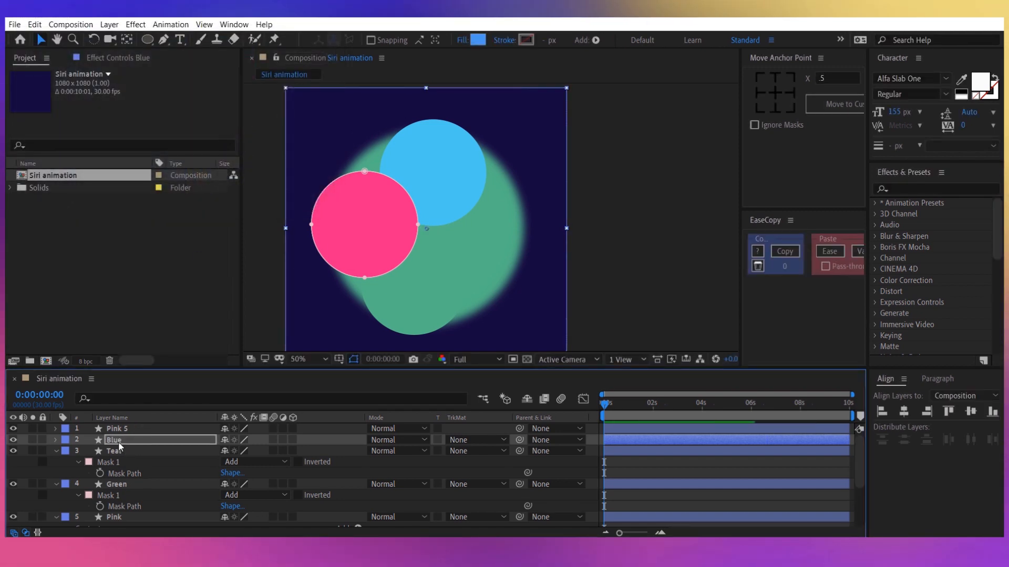
key("m")
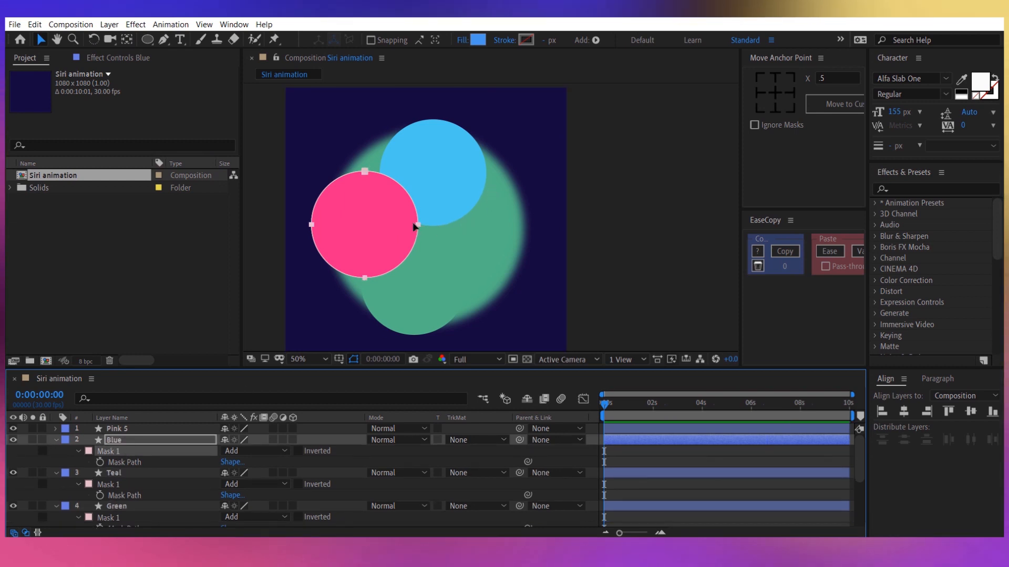
left_click_drag(415, 226, 535, 220)
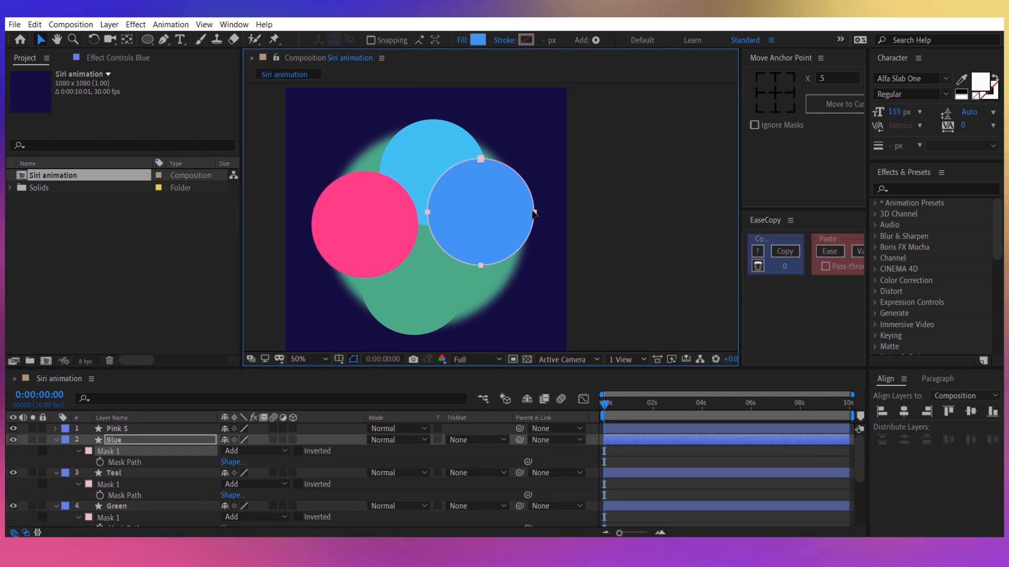
Rename the Pink 5 layer to "Violet".
left_click(143, 427)
key("Return")
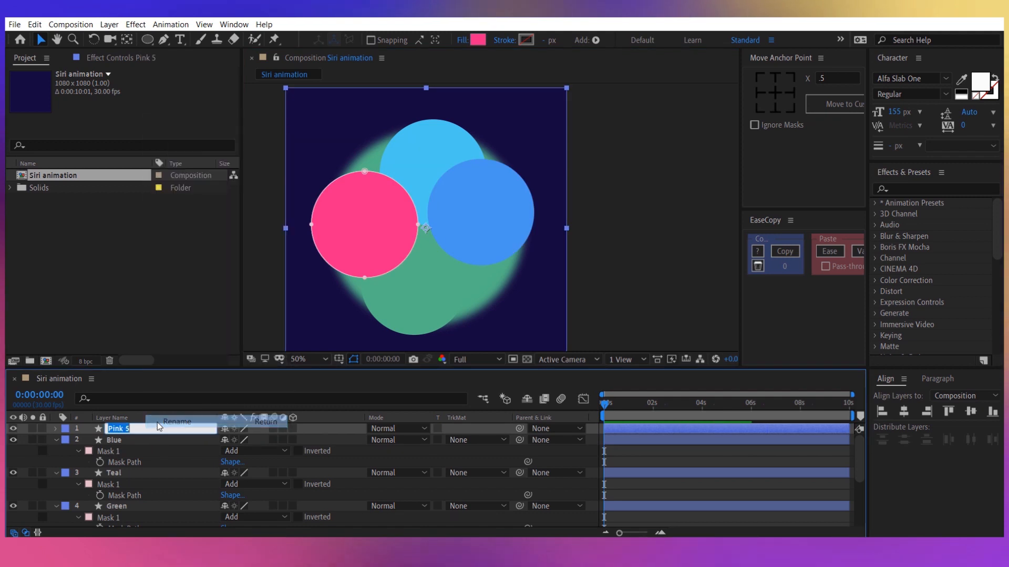
type("Violet")
key("Return")
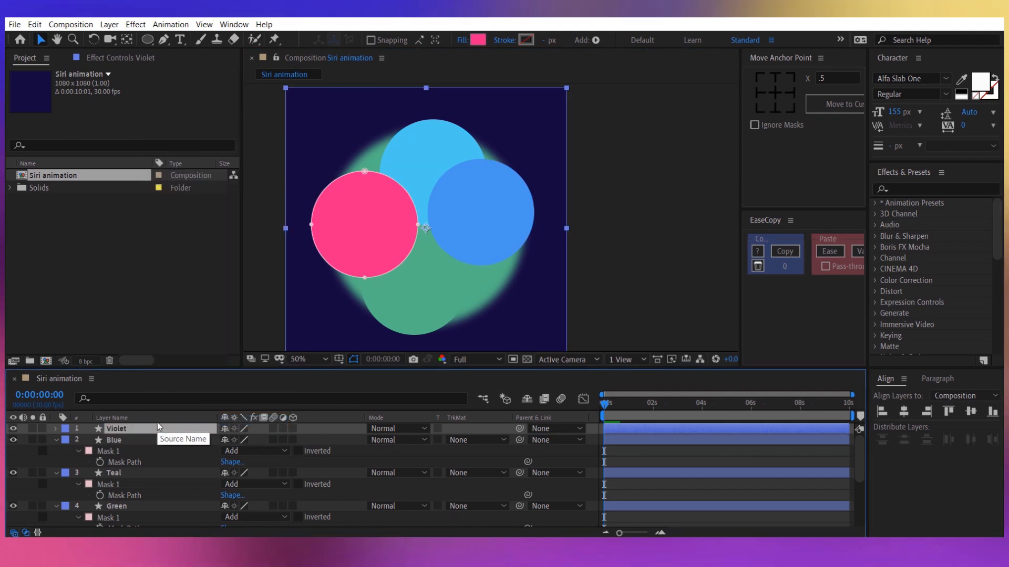
Set the Violet layer's fill colour to 7209B7 and move its circular mask to the lower-right edge of the large circle.
left_click(478, 39)
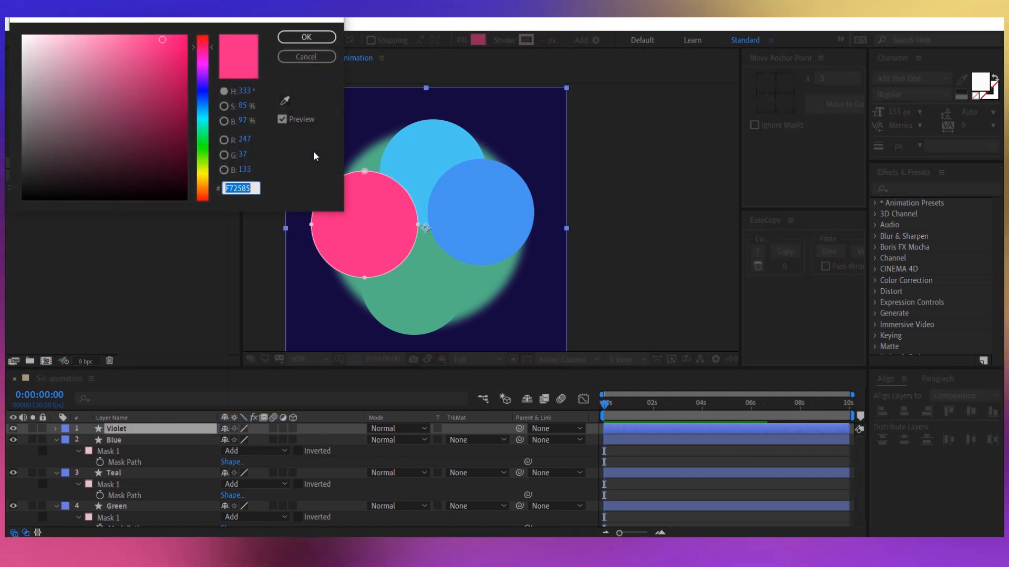
type("720")
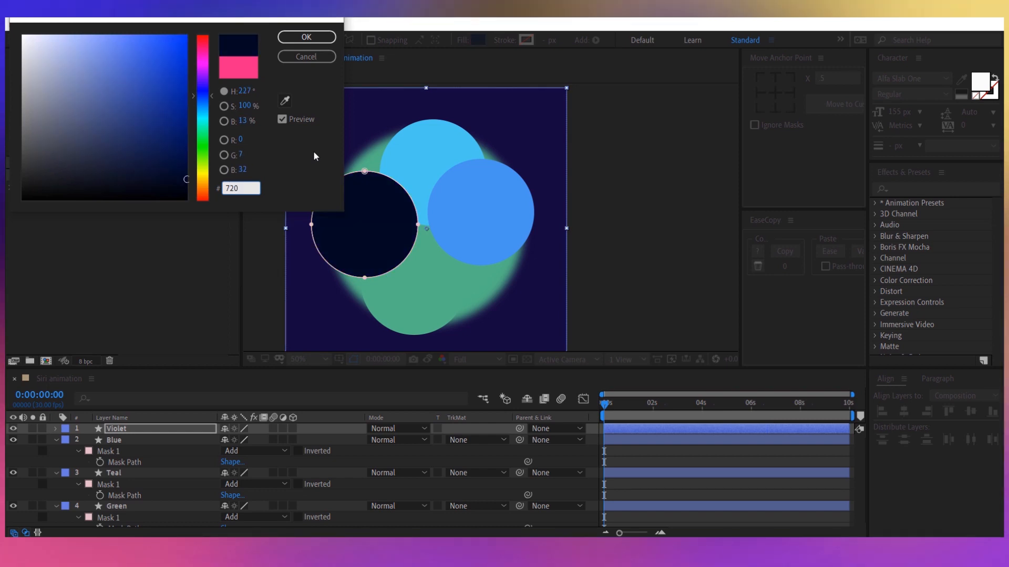
type("9B7")
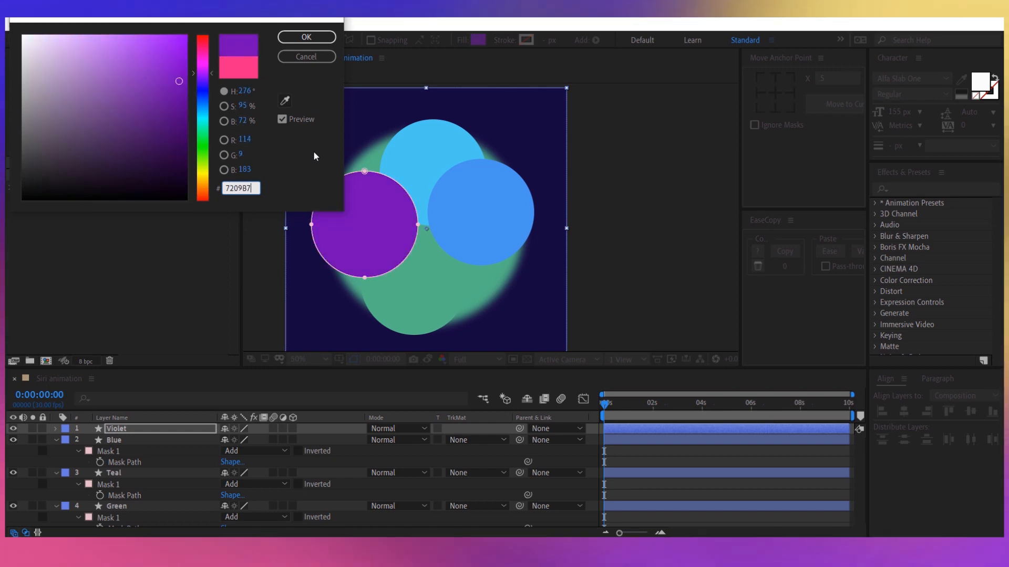
key("Return")
key("m")
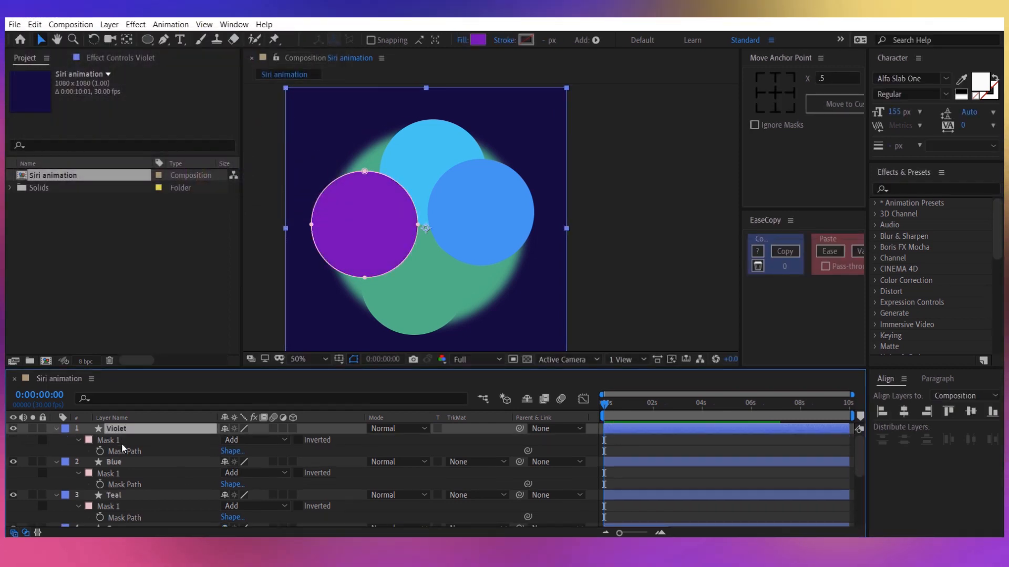
left_click_drag(371, 285, 478, 327)
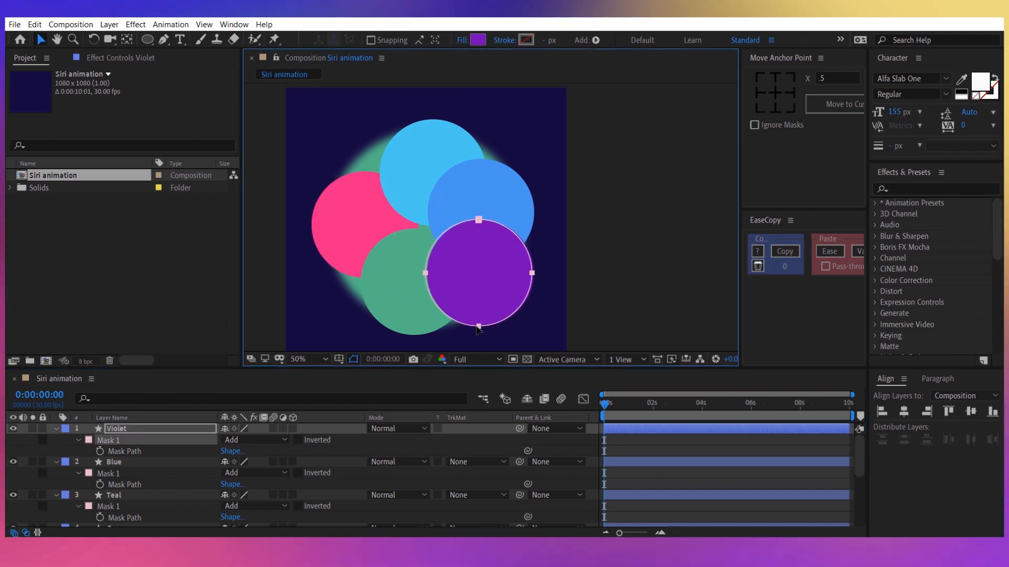
left_click(134, 430)
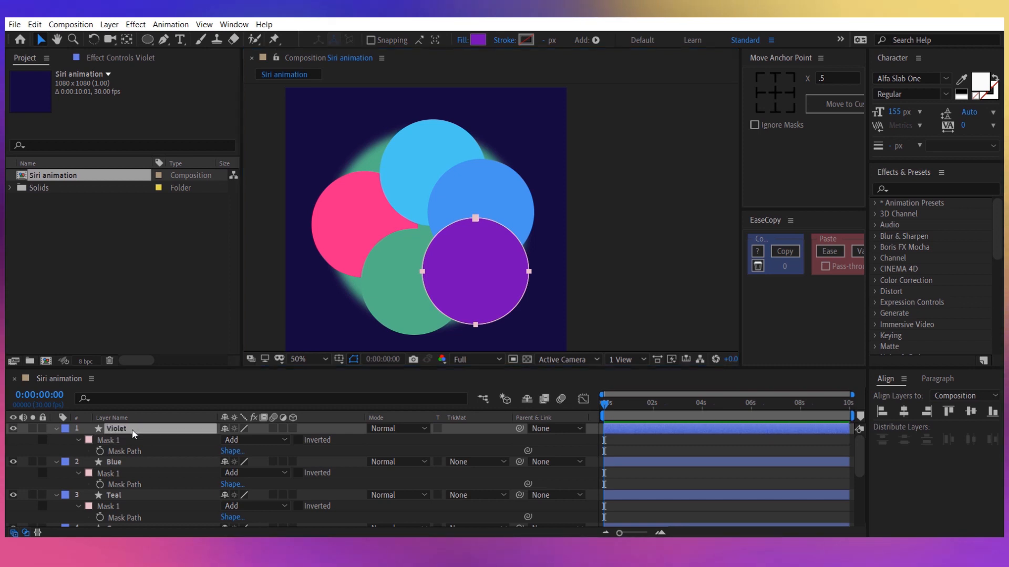
Collapse the properties of the Violet, Blue, Teal, Green and Pink layers.
left_click(56, 428)
left_click(56, 439)
left_click(55, 451)
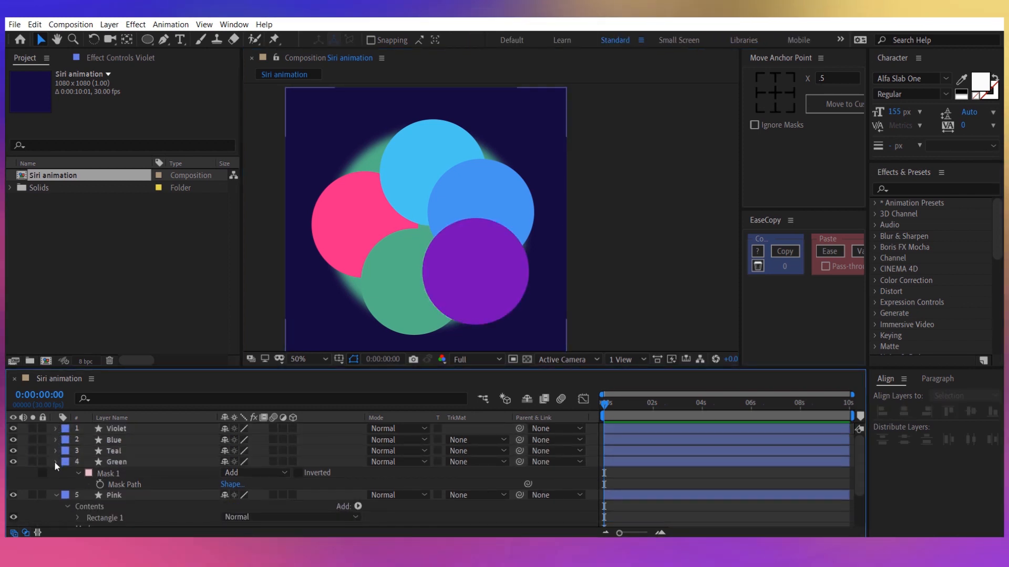
left_click(55, 461)
left_click(55, 472)
Move the five colour layers, Violet through Pink, below the Circle layer in the stacking order.
left_click(121, 472)
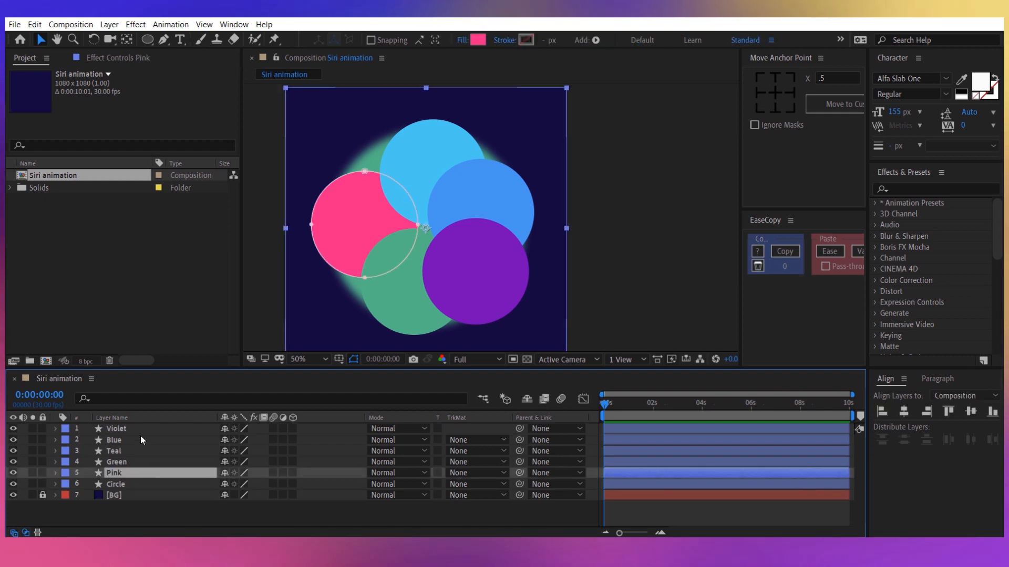
left_click(134, 427, "shift")
left_click_drag(131, 428, 135, 490)
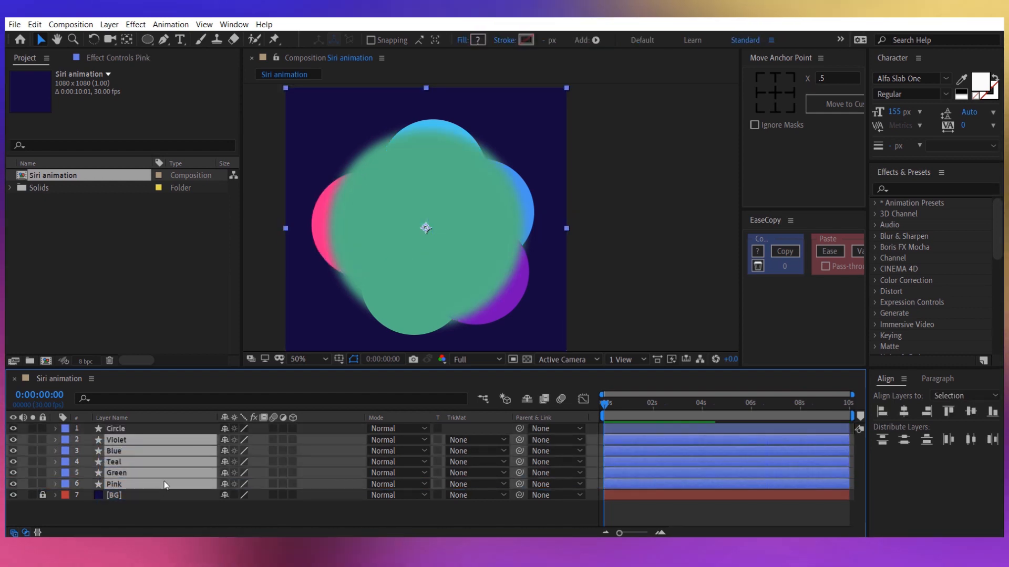
left_click(197, 509)
Set the Circle layer's fill colour to 160A40.
left_click(144, 429)
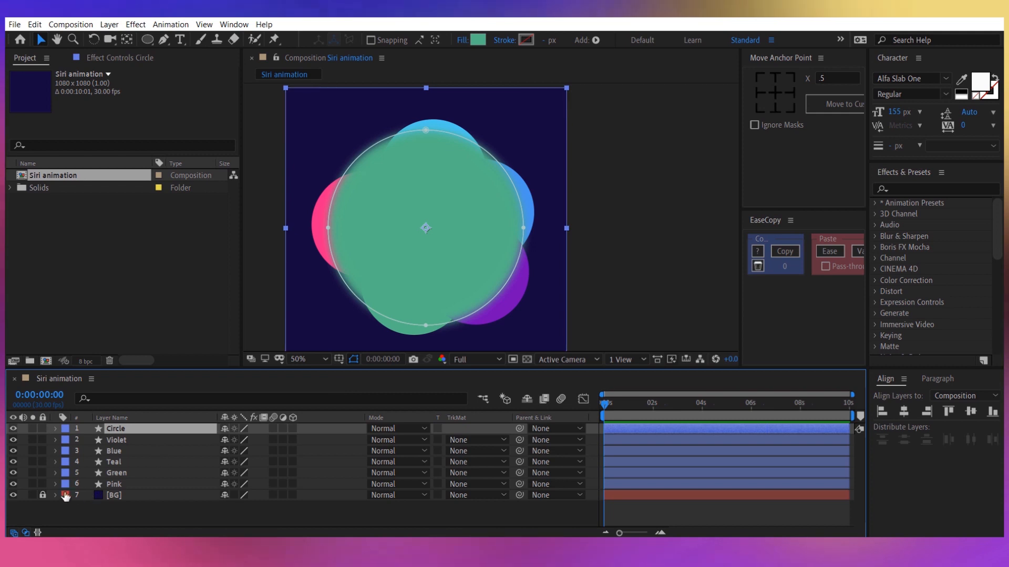
left_click(478, 39)
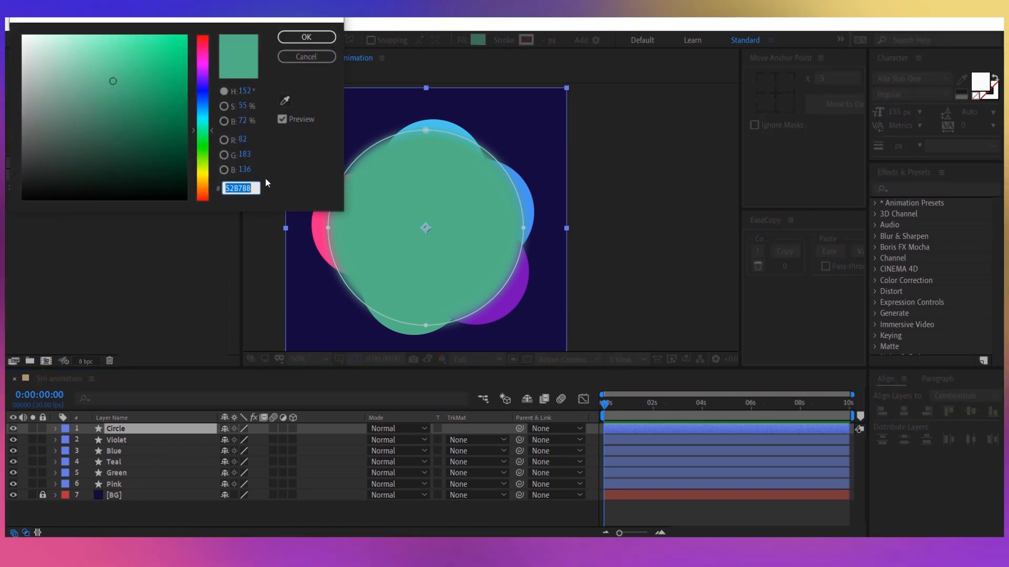
type("160A40")
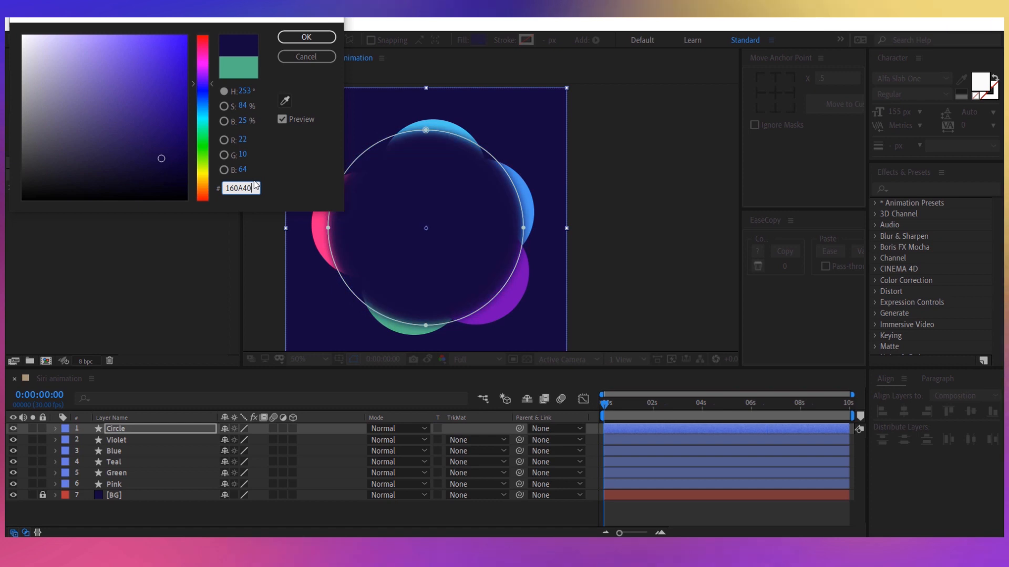
key("Return")
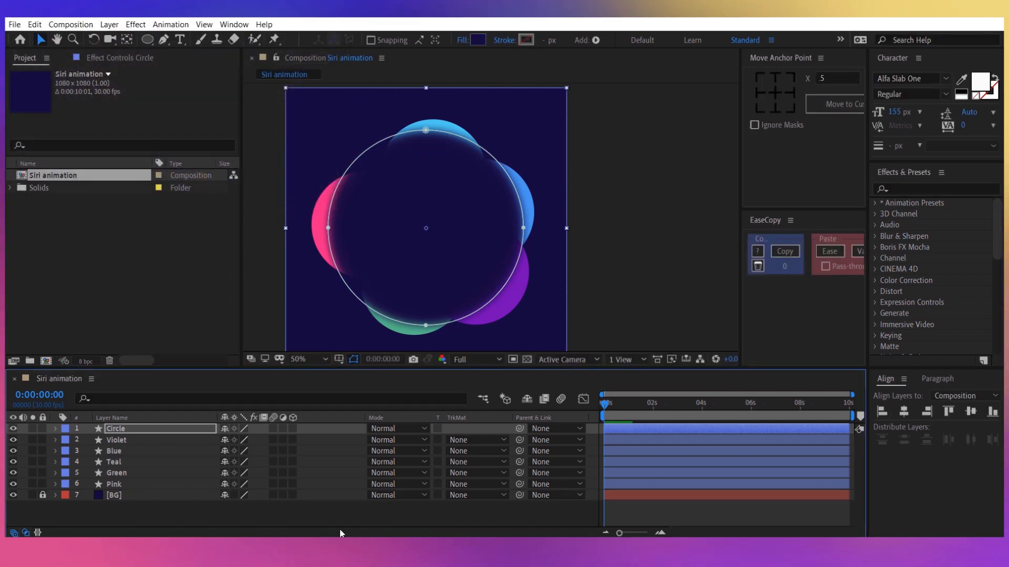
left_click(330, 506)
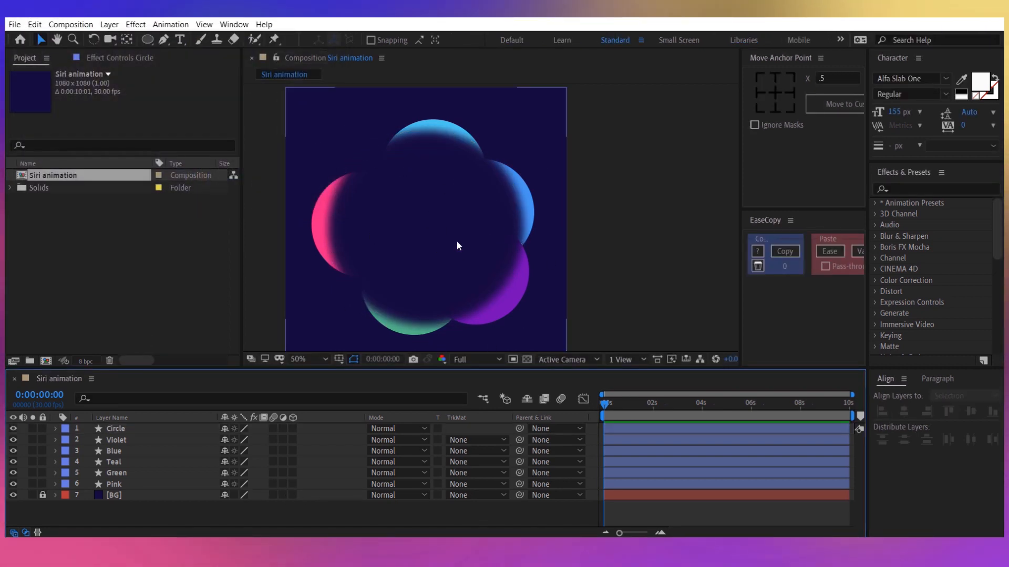
Reveal the mask paths of the five colour layers, Violet through Pink.
left_click(146, 484)
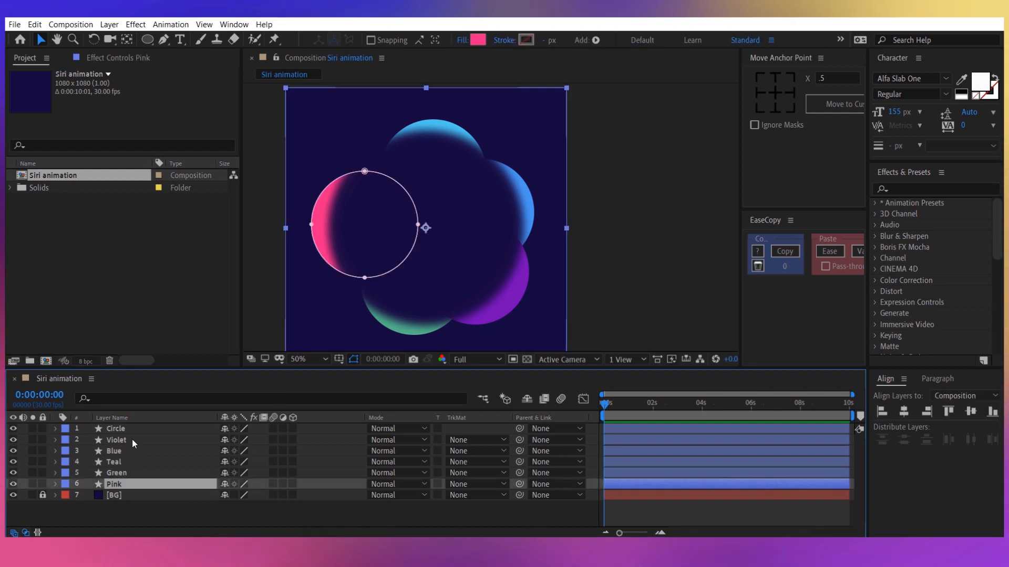
left_click(131, 440, "shift")
key("m")
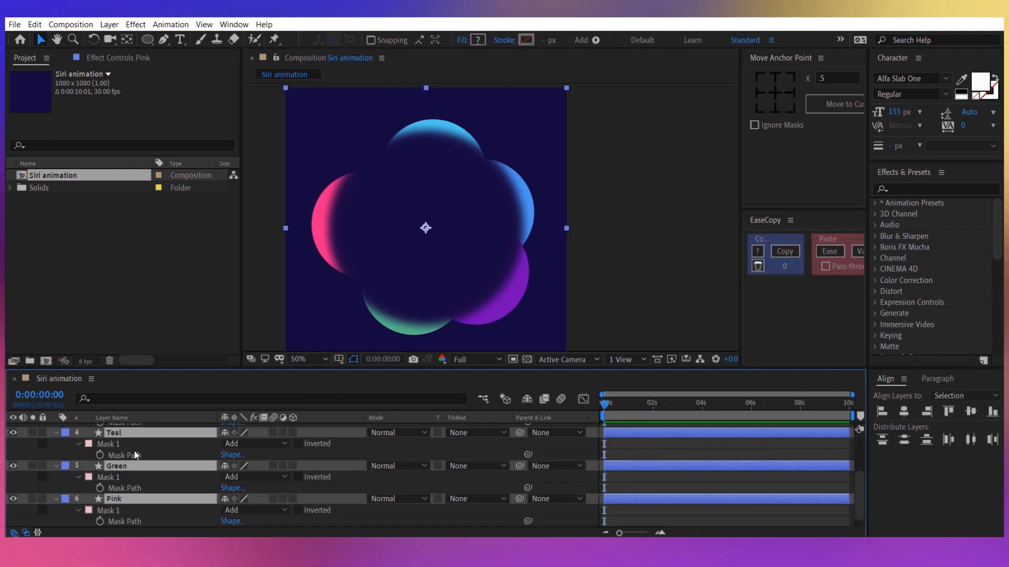
Shift the Pink layer's mask slightly right and the Green layer's mask slightly up and left, leaving thinner crescents around the dark circle.
scroll(133, 450, "down", 4)
left_click(136, 500)
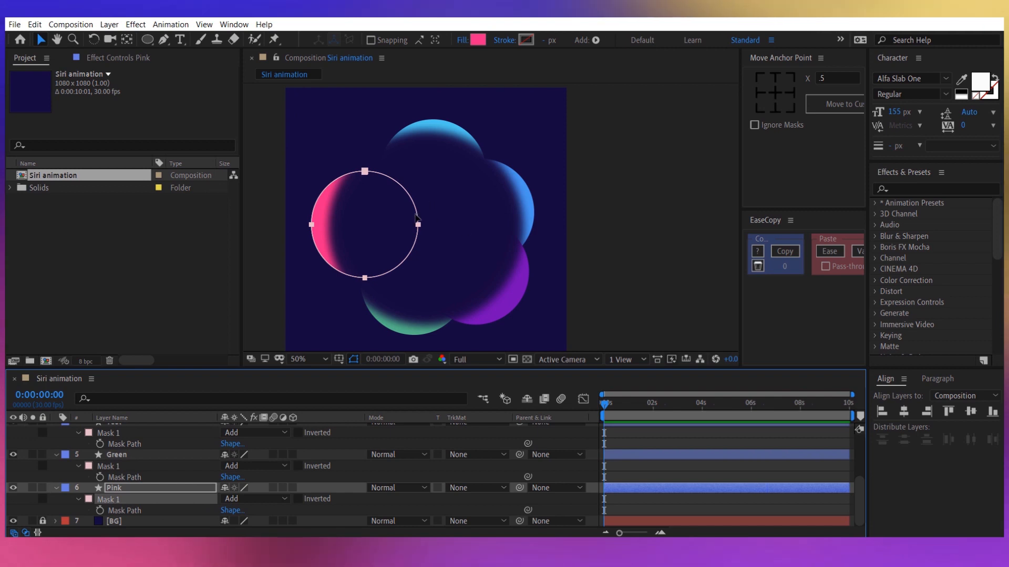
left_click_drag(424, 224, 427, 225)
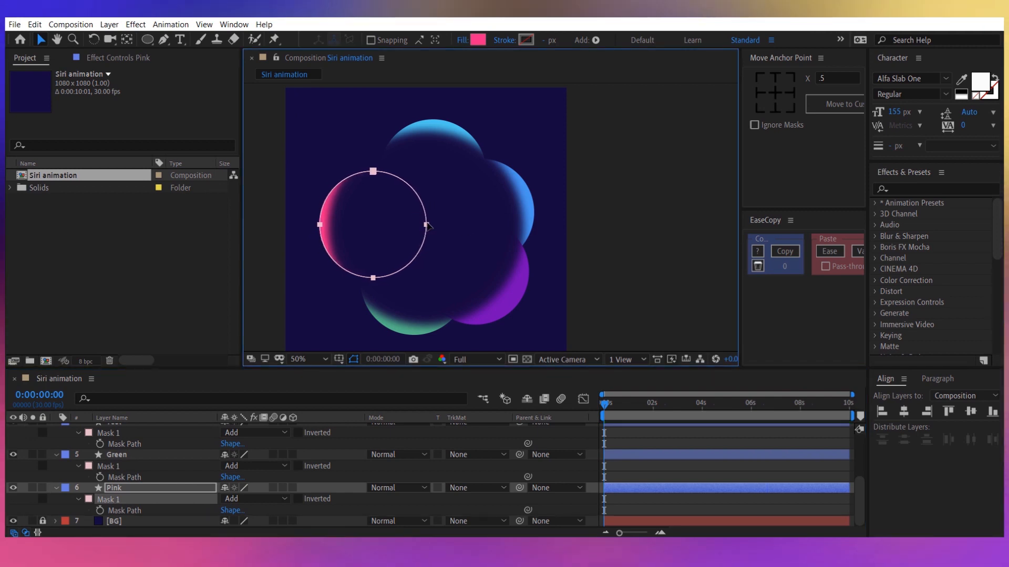
left_click(152, 465)
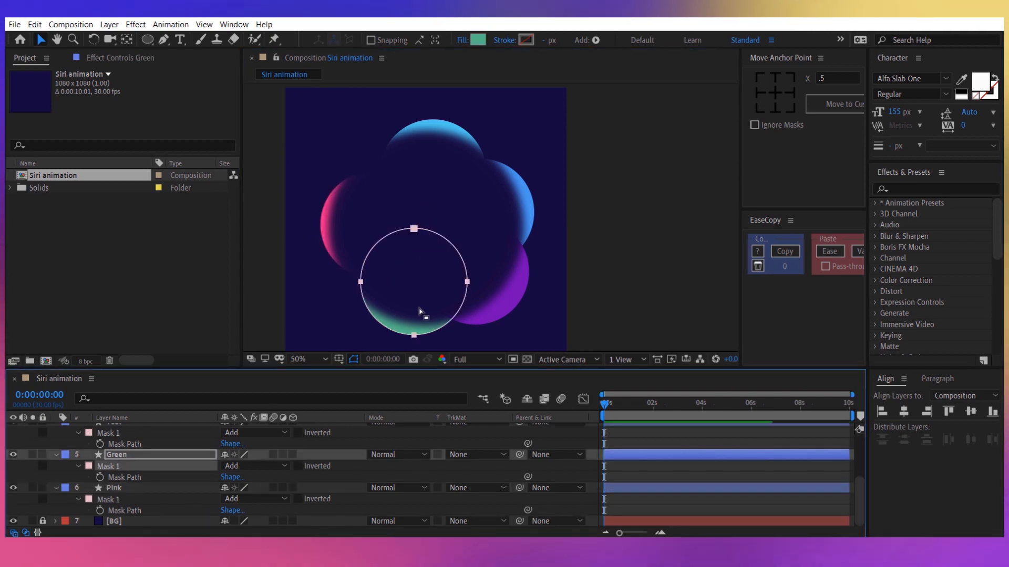
left_click_drag(415, 334, 410, 335)
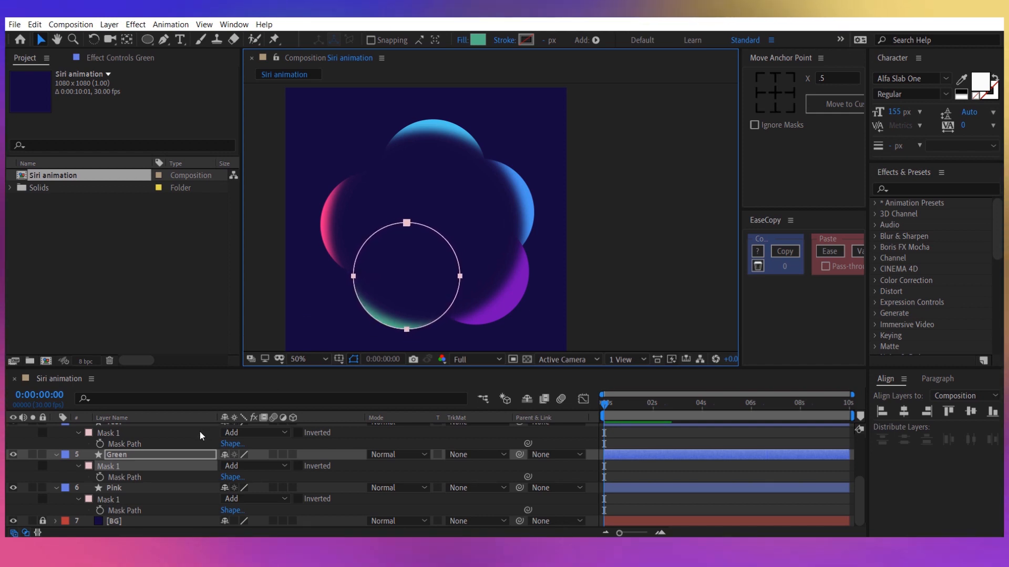
Shift the Teal layer's mask slightly left and down, and the Blue layer's mask slightly left.
scroll(200, 432, "up", 1)
left_click(184, 466)
left_click_drag(434, 225, 421, 231)
left_click(186, 433)
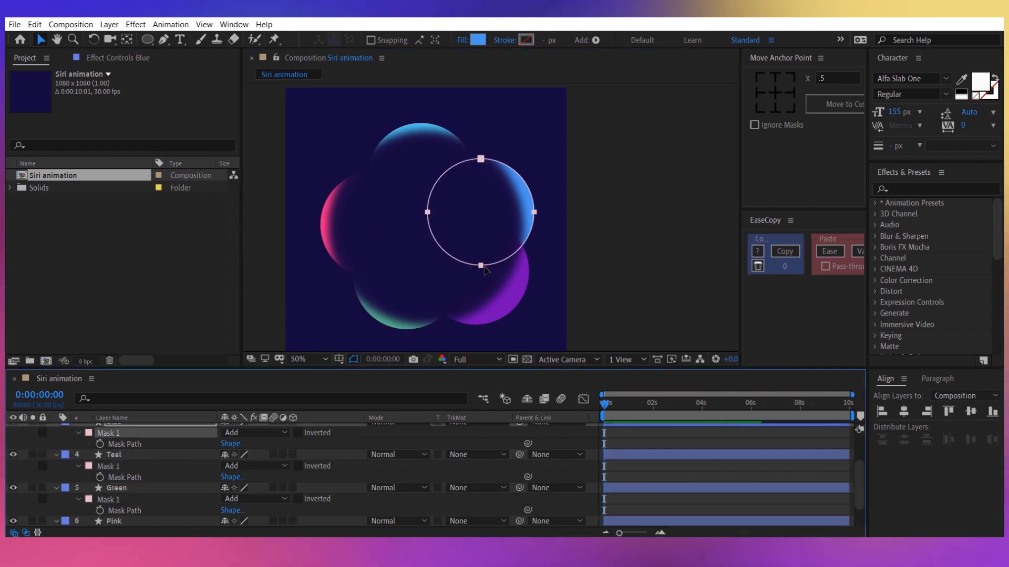
left_click_drag(481, 266, 479, 267)
Shift the Violet layer's mask slightly up and left, towards the centre of the dark circle.
scroll(194, 460, "up", 2)
left_click(189, 452)
left_click_drag(478, 330, 471, 324)
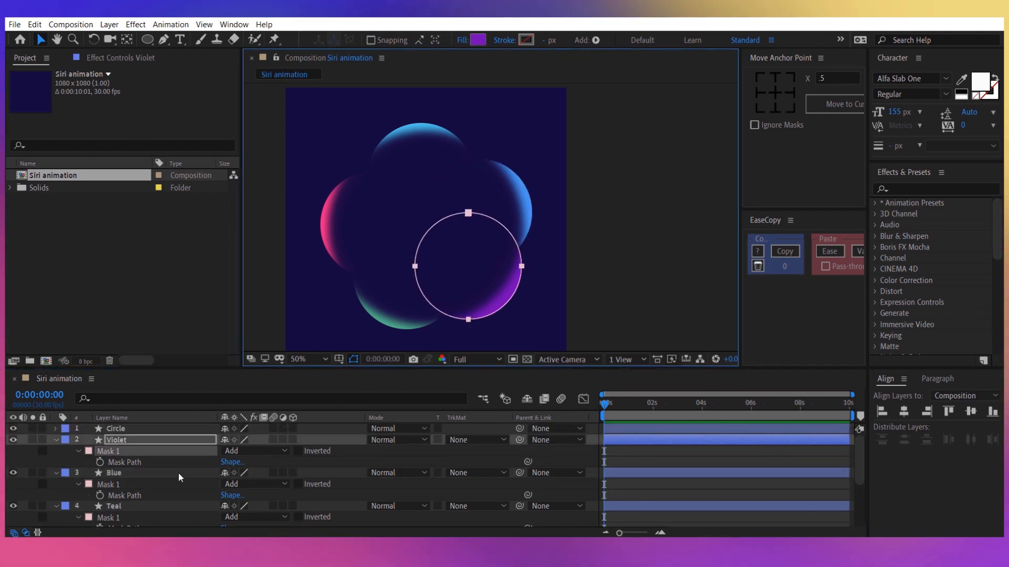
Find the Turbulent Displace effect and apply it to the Pink layer.
scroll(157, 484, "down", 3)
left_click(127, 486)
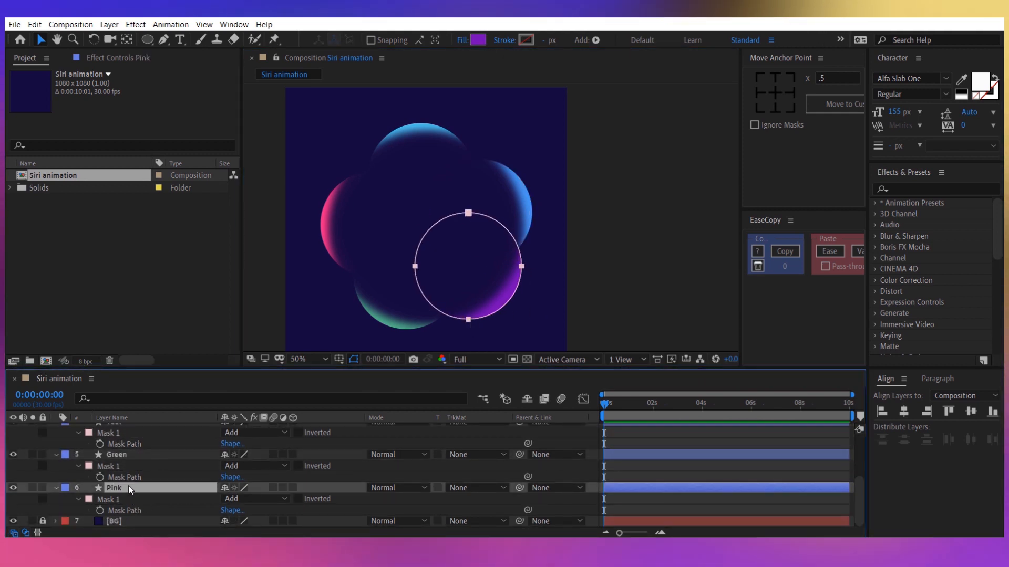
left_click(941, 189)
type("turbul")
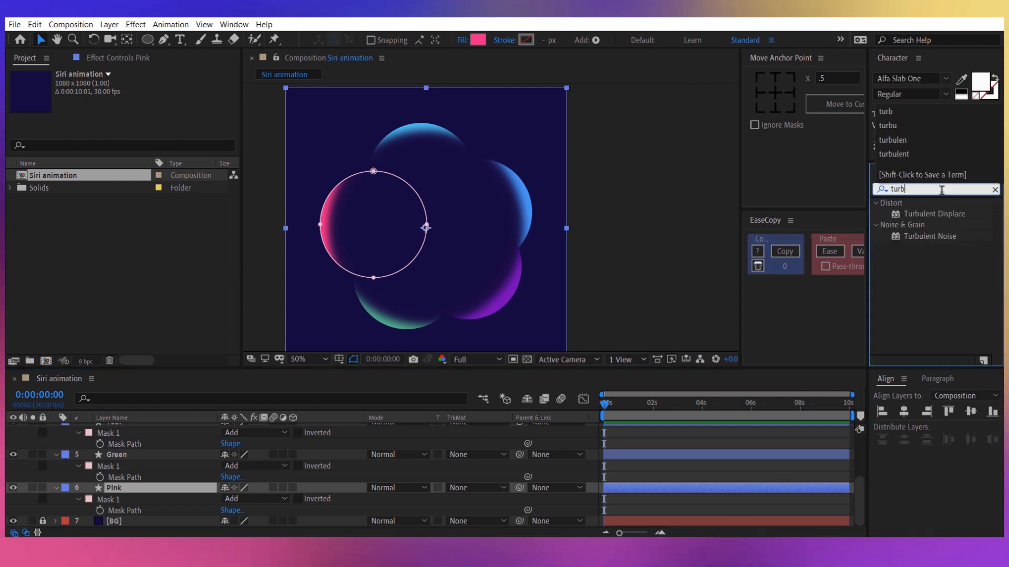
double_click(938, 213)
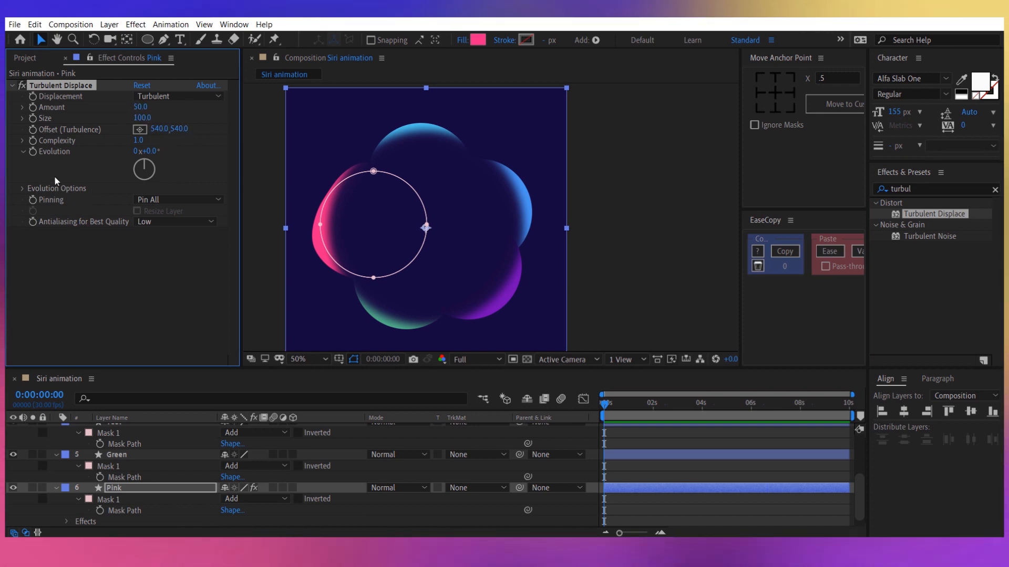
Add a starting keyframe to the Pink layer's Turbulent Displace Evolution at 0:00 and reveal it in the timeline.
left_click(33, 151)
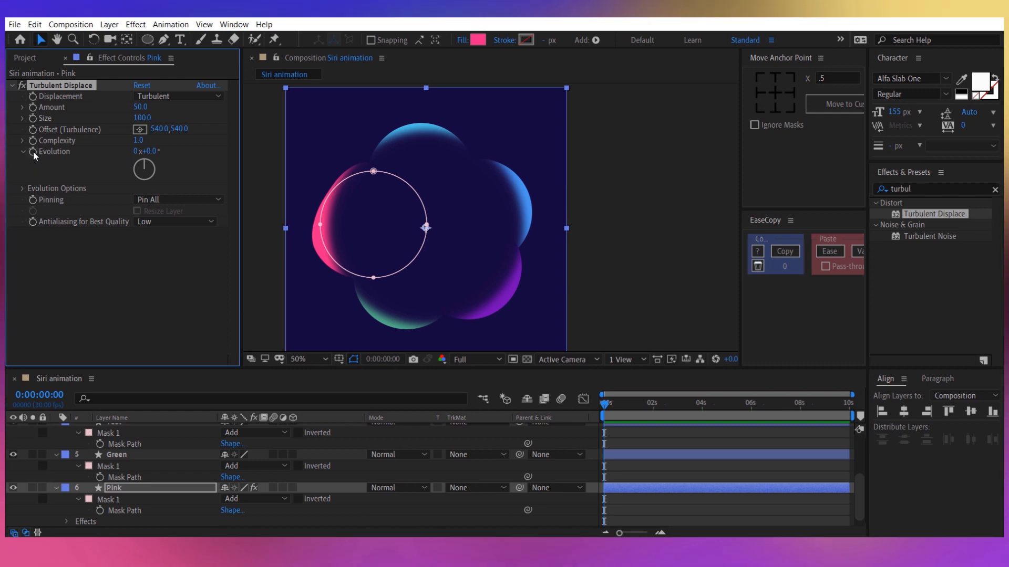
left_click(156, 487)
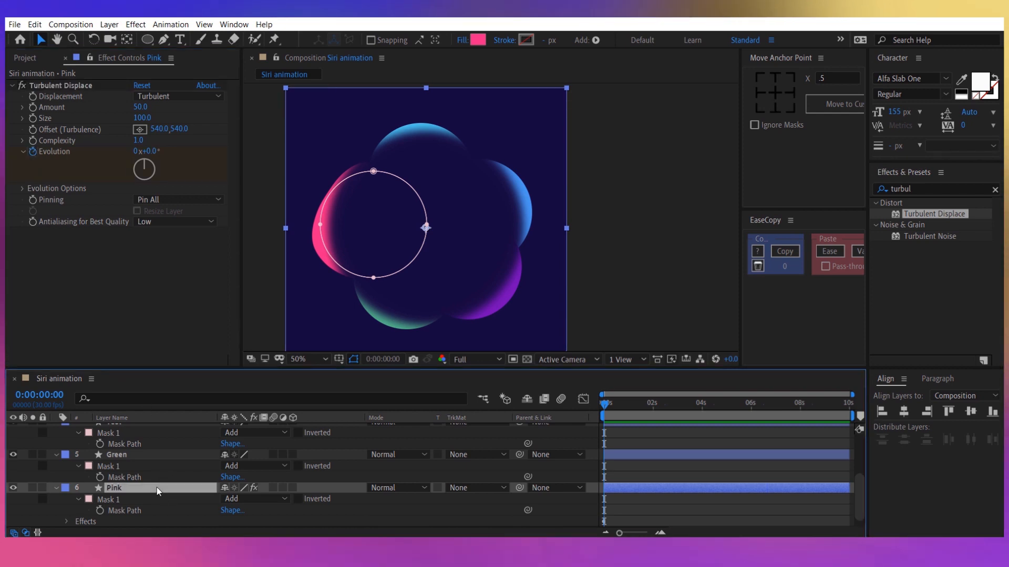
key("u")
left_click(151, 509)
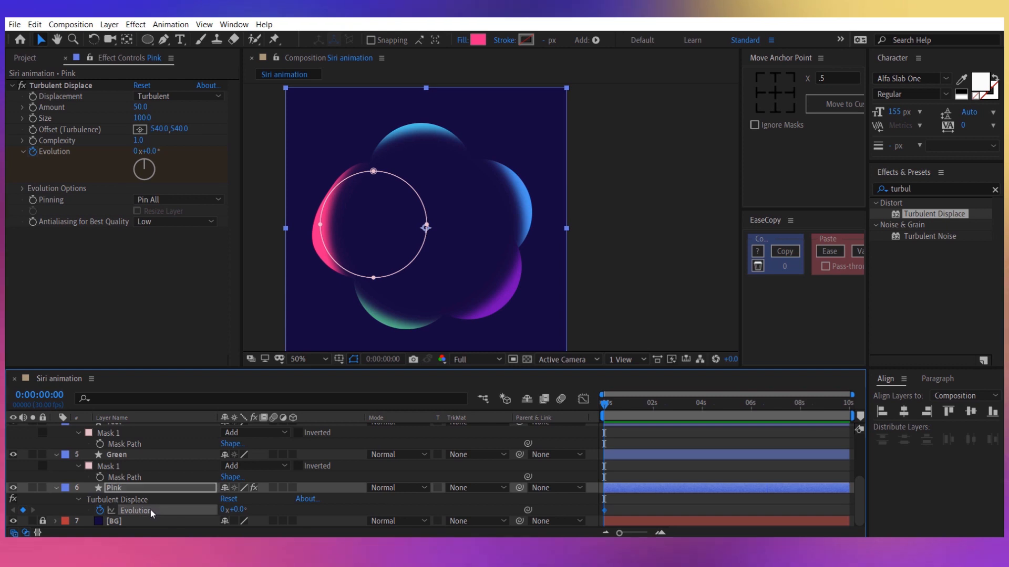
Drive the Pink layer's Evolution with the expression time*50, scrub through the animation to preview it, and return to the start.
left_click(100, 511, "alt")
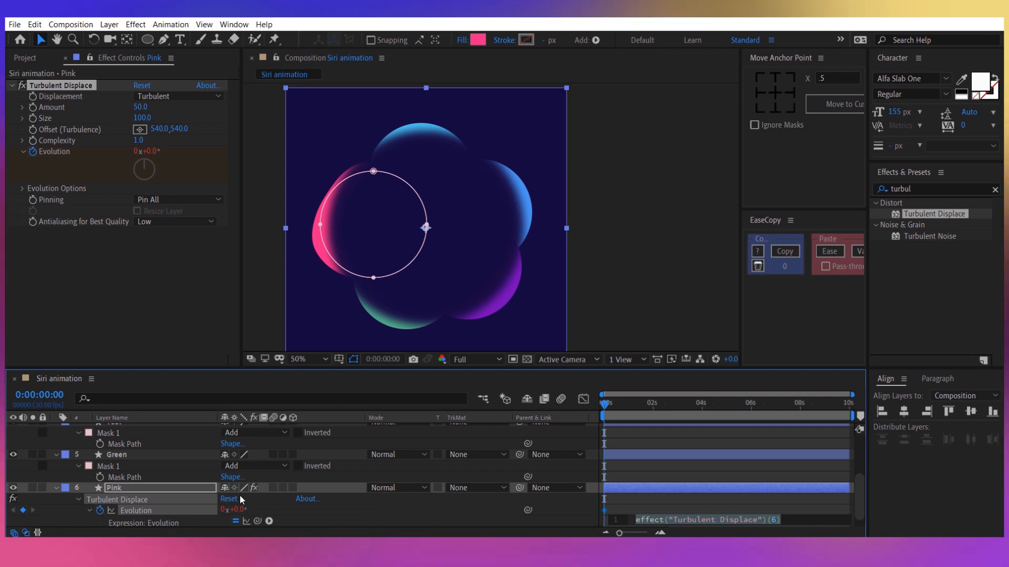
type("time")
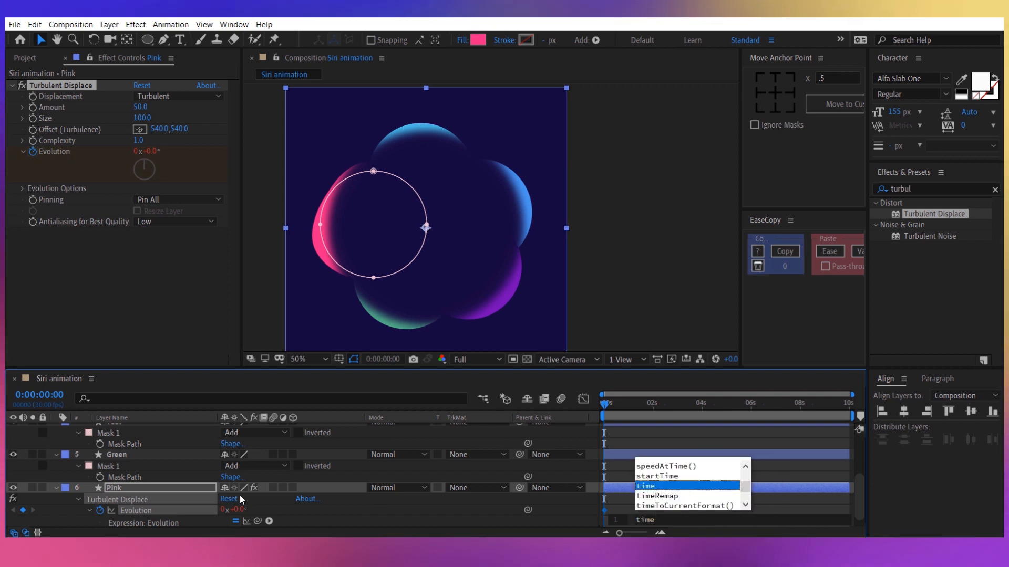
type("*")
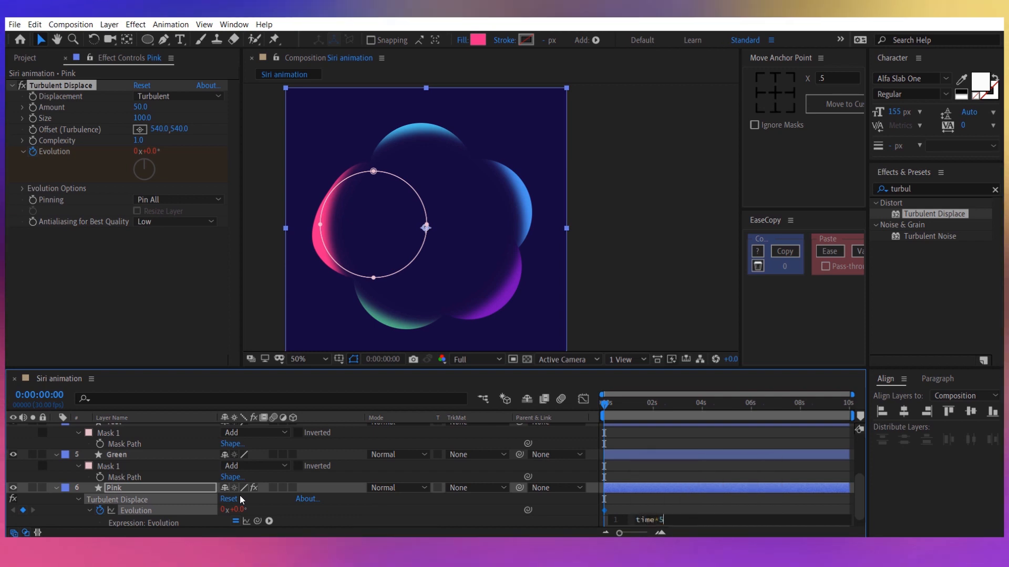
type("50")
left_click(241, 509)
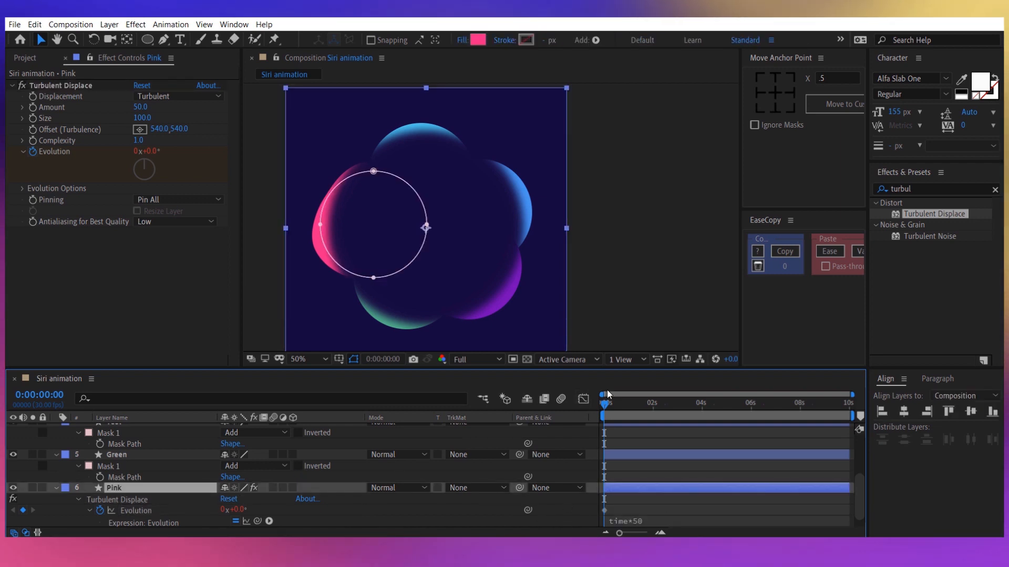
left_click_drag(606, 404, 761, 412)
key("Home")
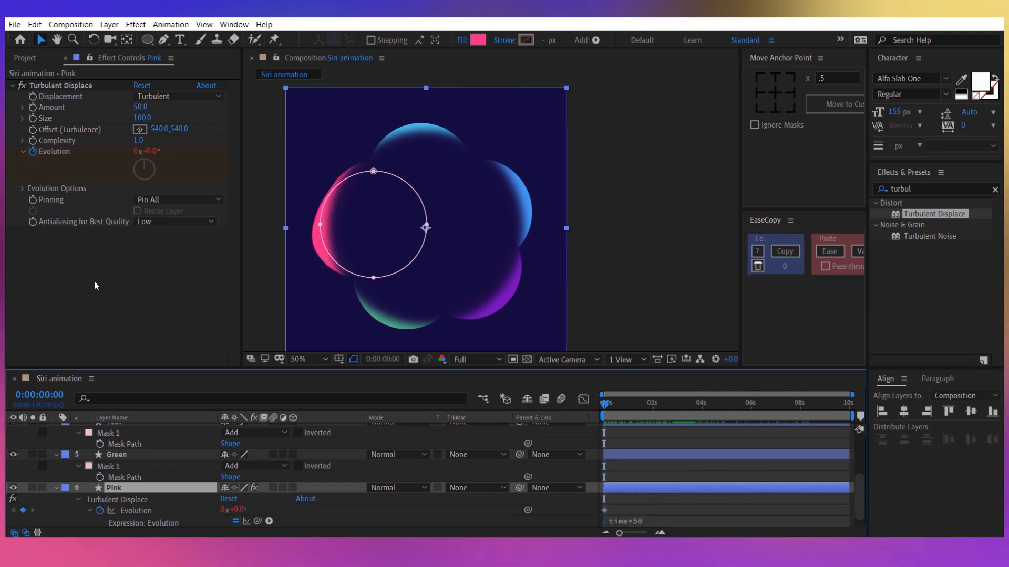
Copy the Pink layer's Turbulent Displace effect onto the Green, Teal, Blue and Violet layers.
left_click(82, 86)
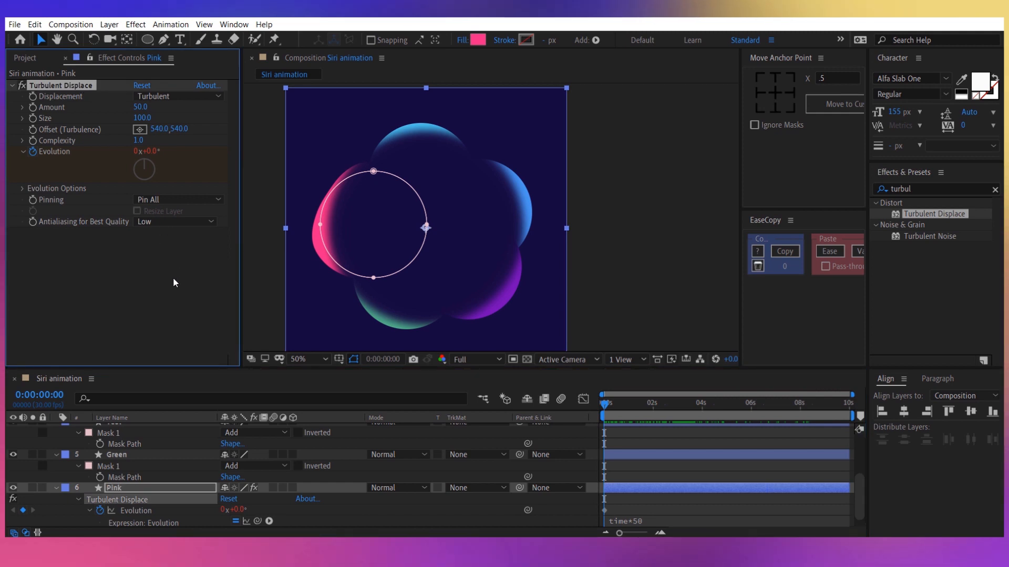
left_click(143, 456)
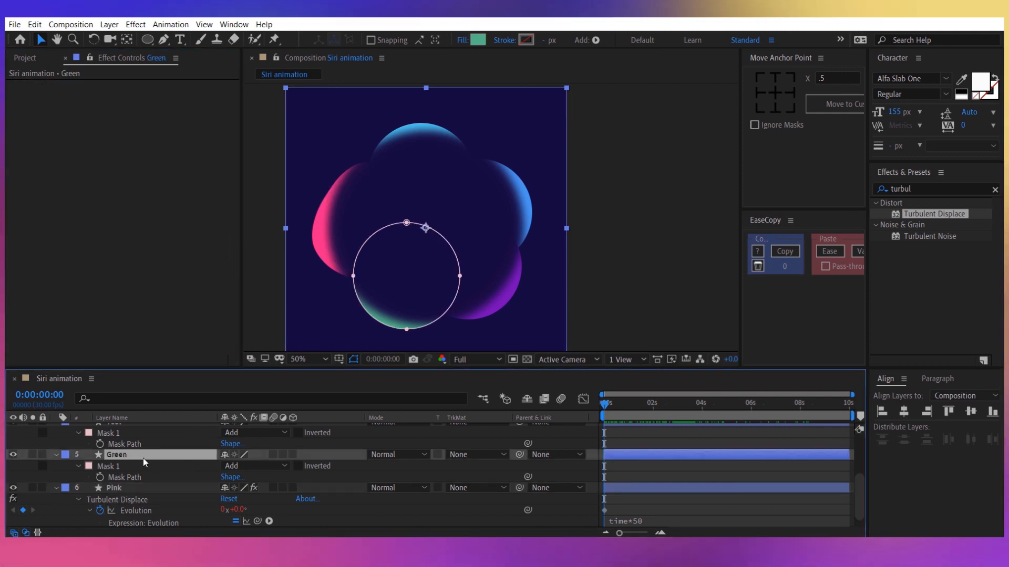
scroll(142, 458, "up", 5)
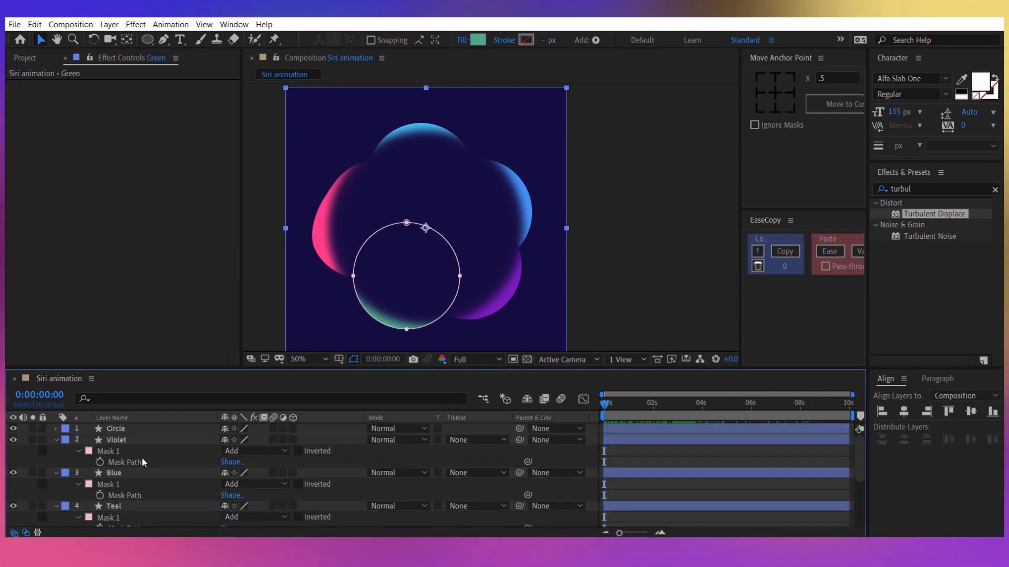
left_click(134, 441, "shift")
key("ctrl+v")
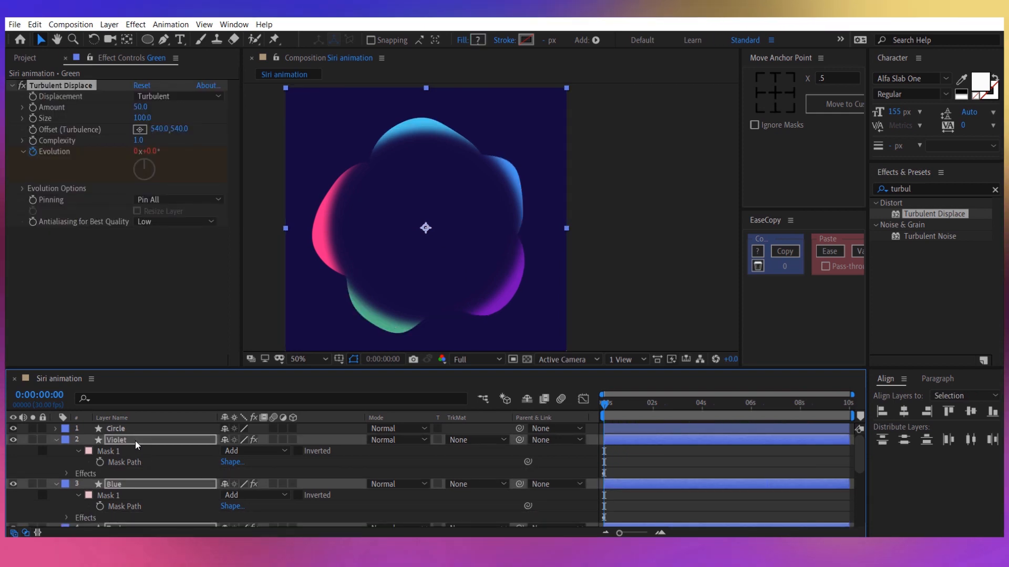
scroll(186, 461, "down", 2)
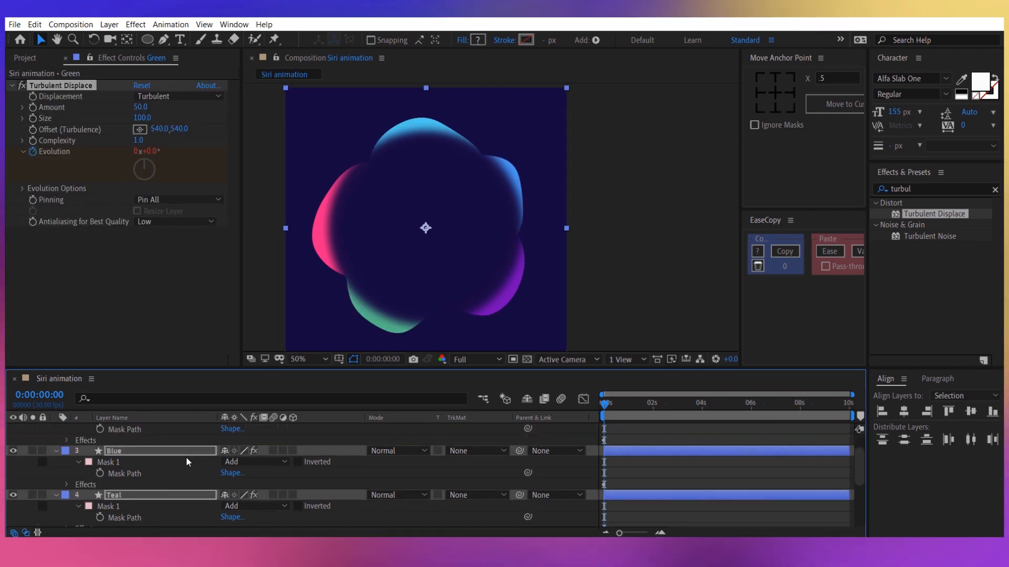
scroll(186, 462, "up", 2)
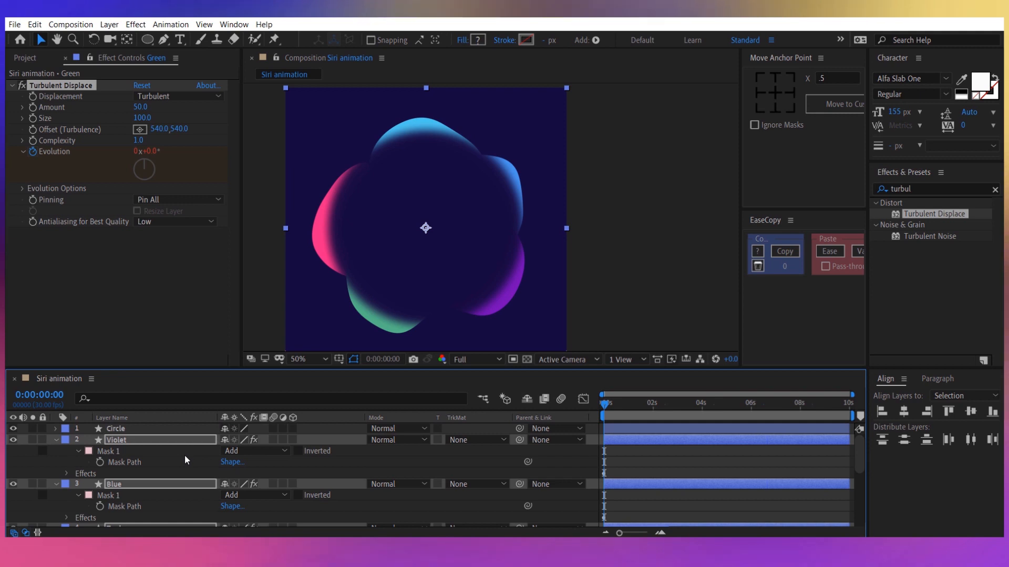
Maximize the timeline and show only the keyframed Evolution properties of the five colour layers, Violet to Pink.
key("grave")
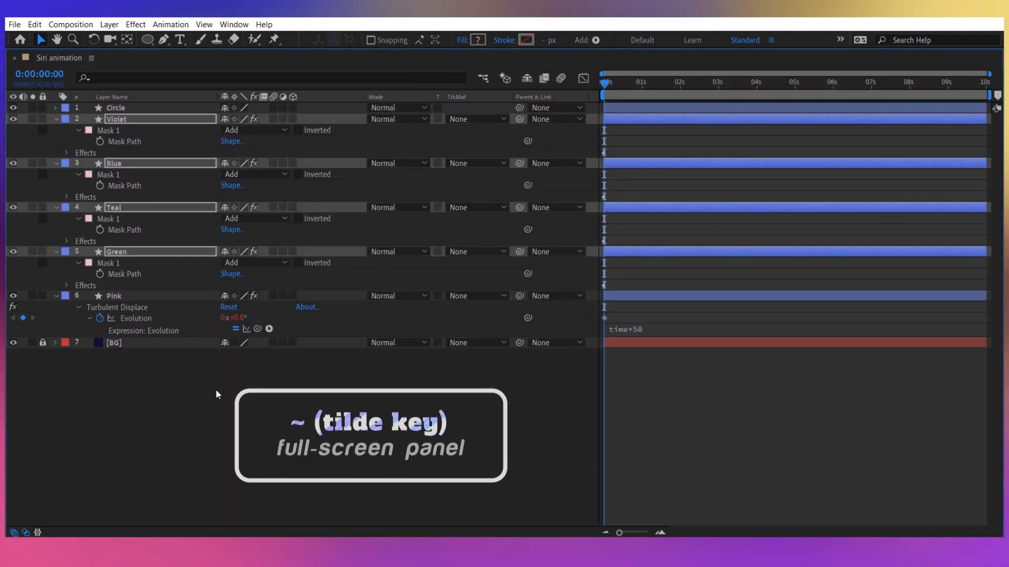
left_click(156, 296)
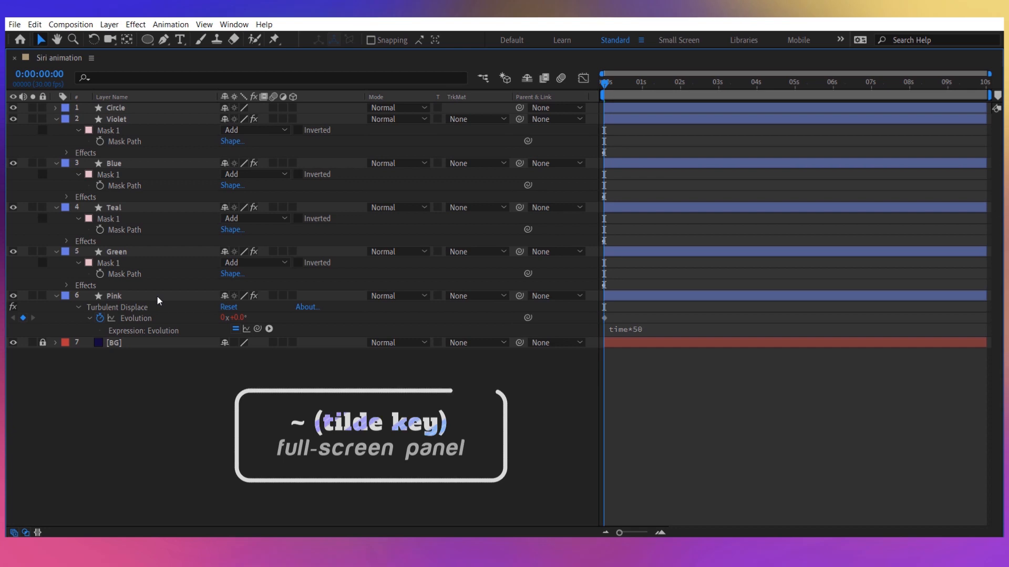
left_click(130, 120, "shift")
key("u")
key("u")
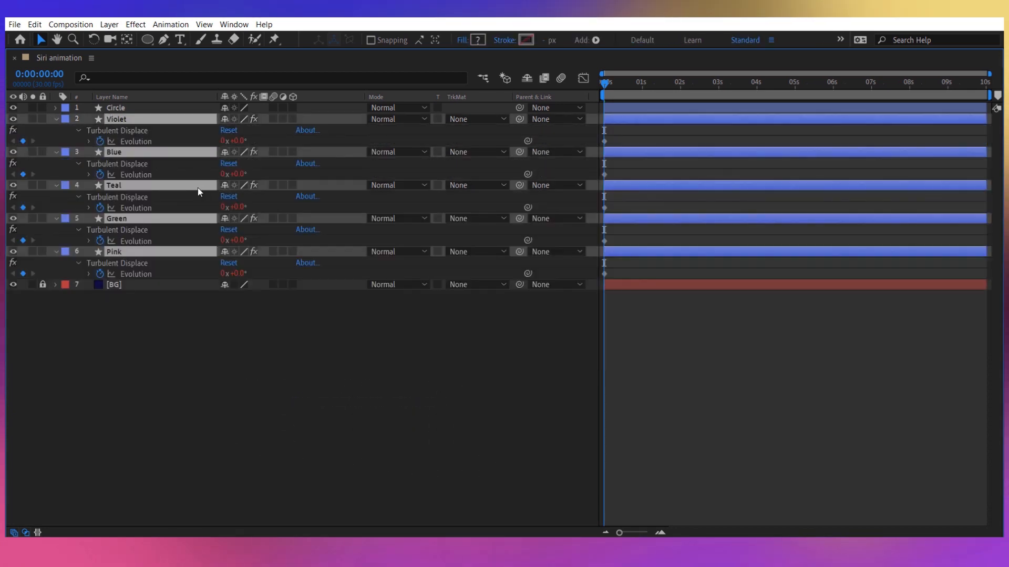
left_click(157, 309)
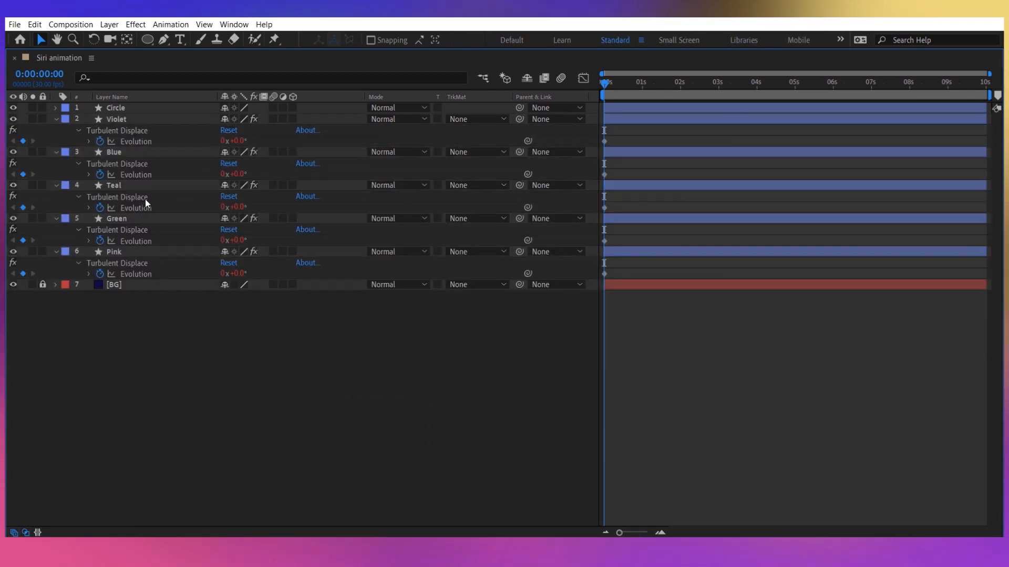
Expand the Evolution property on the Violet, Blue, Teal, Green and Pink layers to show their expressions.
left_click(89, 142)
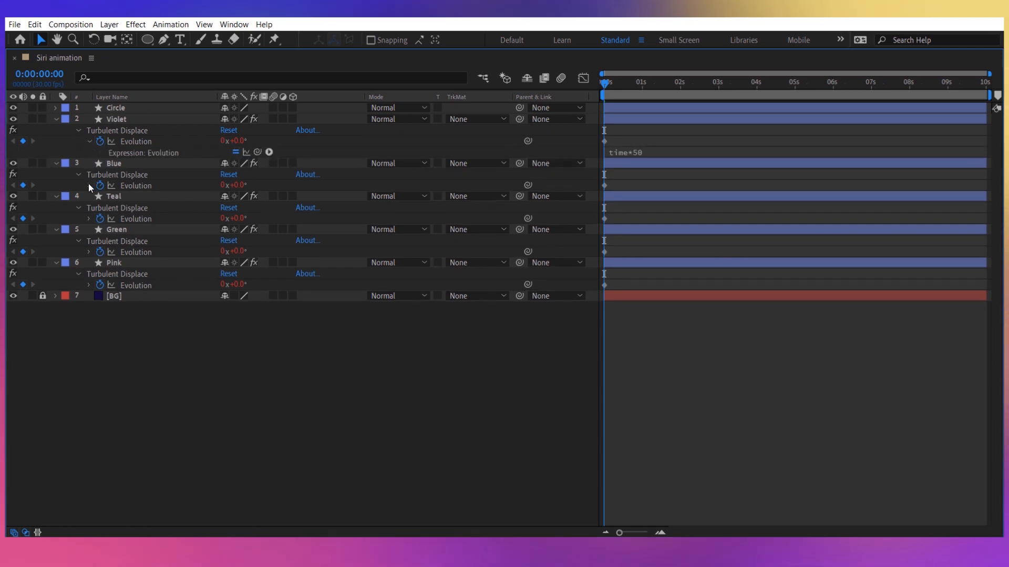
left_click(89, 185)
left_click(89, 229)
left_click(88, 274)
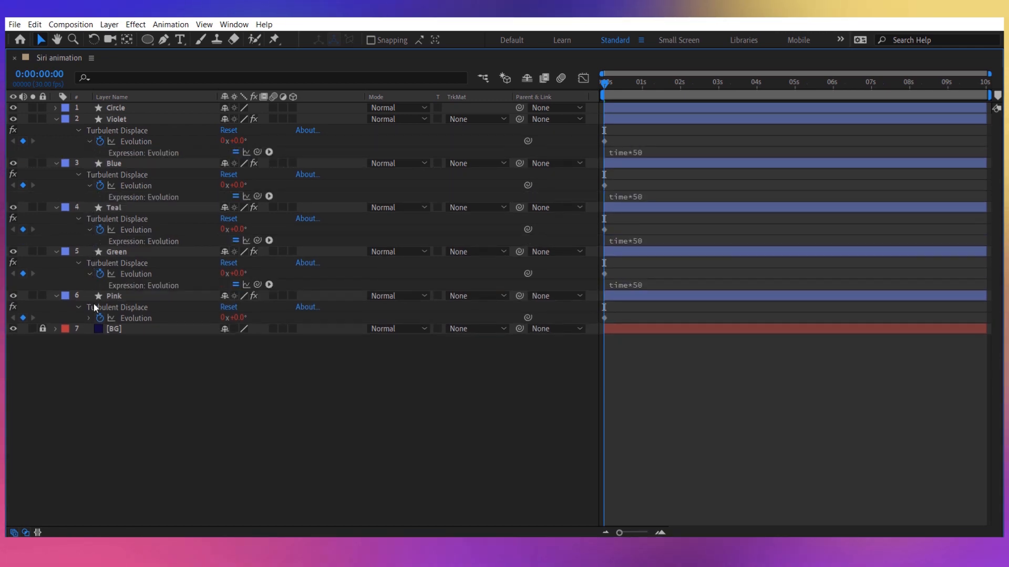
left_click(89, 318)
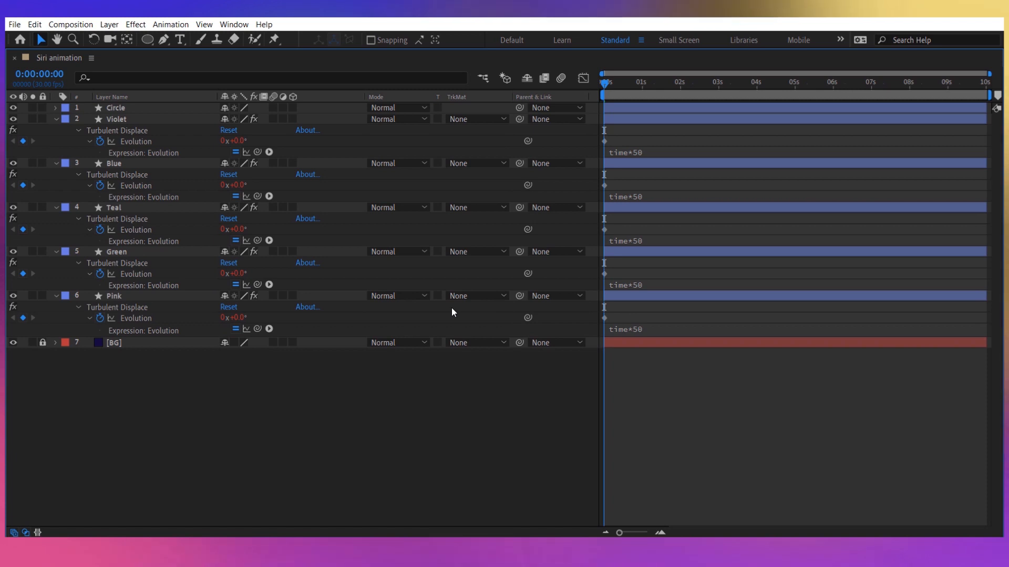
Change the Evolution expression to time*100 on the Pink layer and time*200 on the Green layer.
left_click(666, 365)
key("BackSpace")
key("BackSpace")
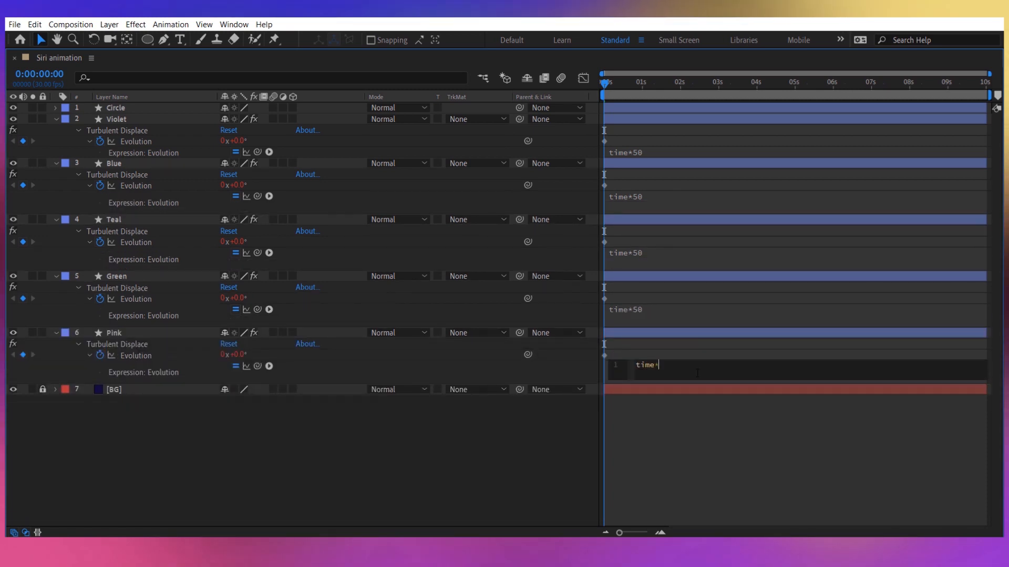
type("100")
left_click(689, 307)
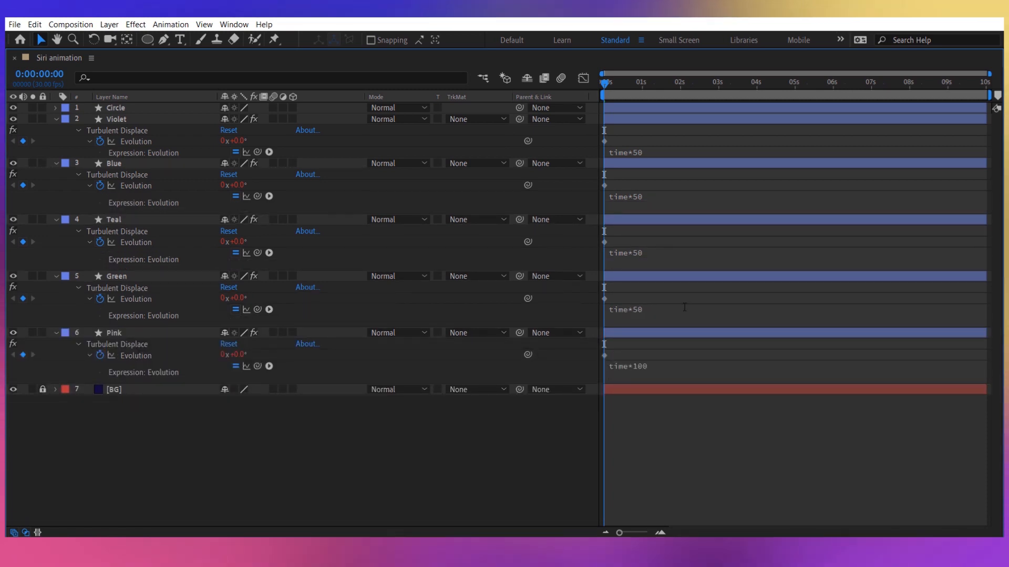
left_click(695, 309)
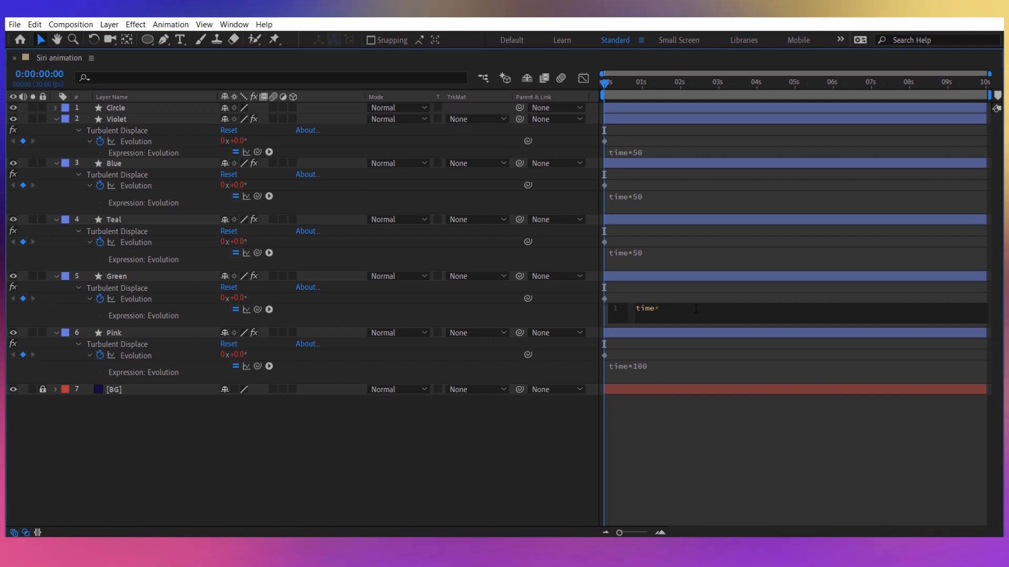
type("200")
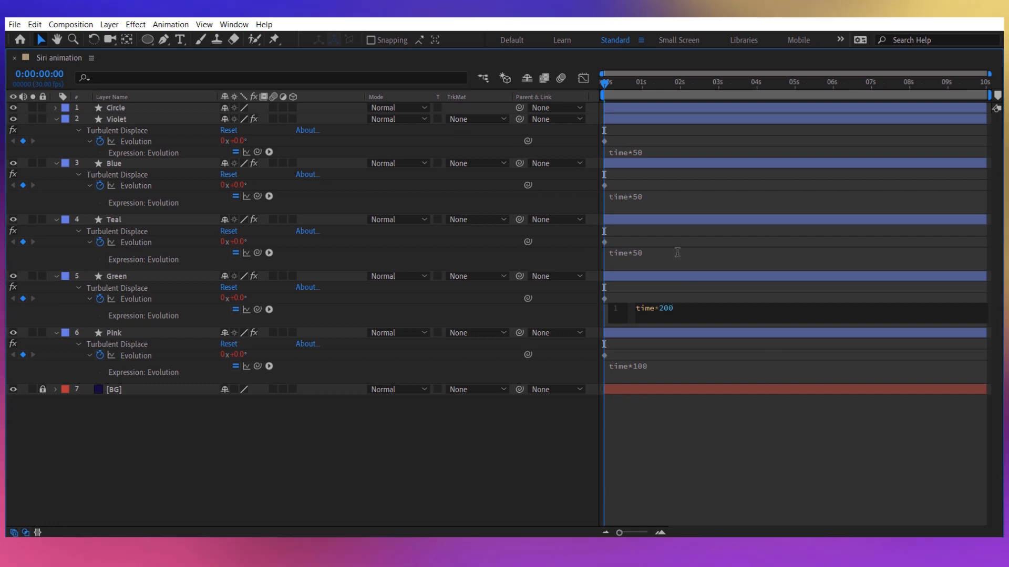
Change the Evolution expression to time*150 on the Teal layer and time*130 on the Blue layer.
left_click(703, 253)
key("BackSpace")
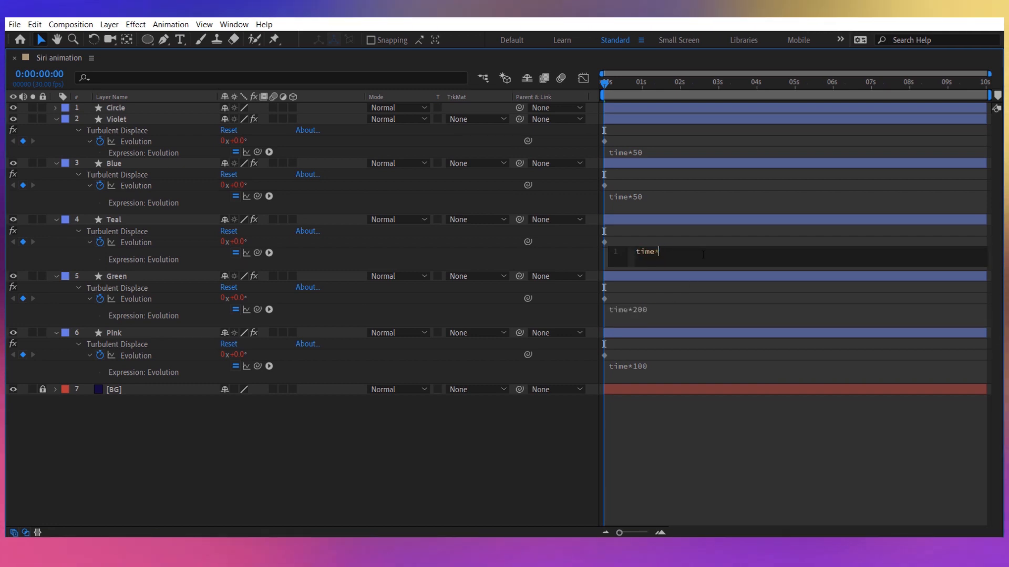
type("150")
left_click(709, 197)
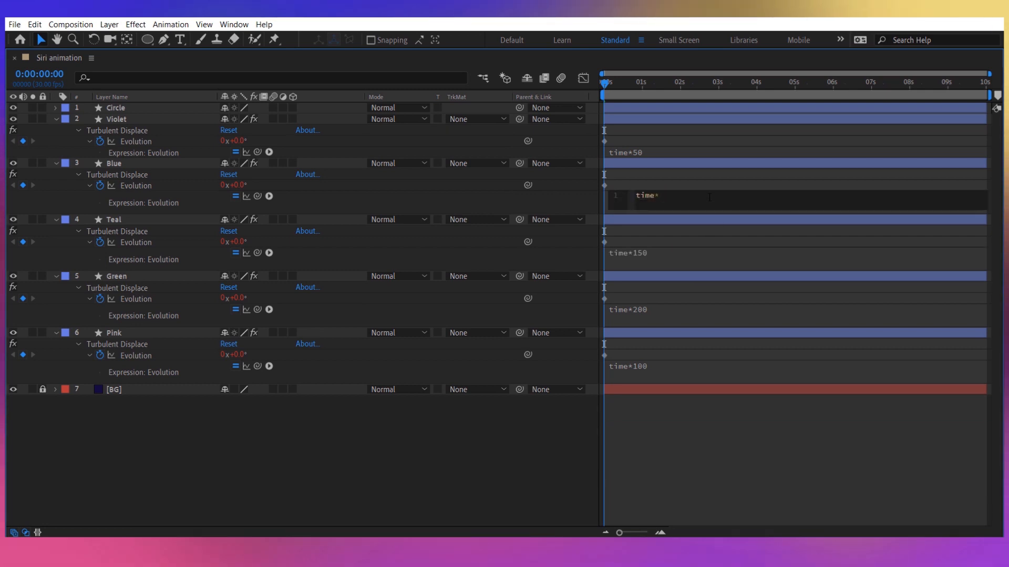
type("130")
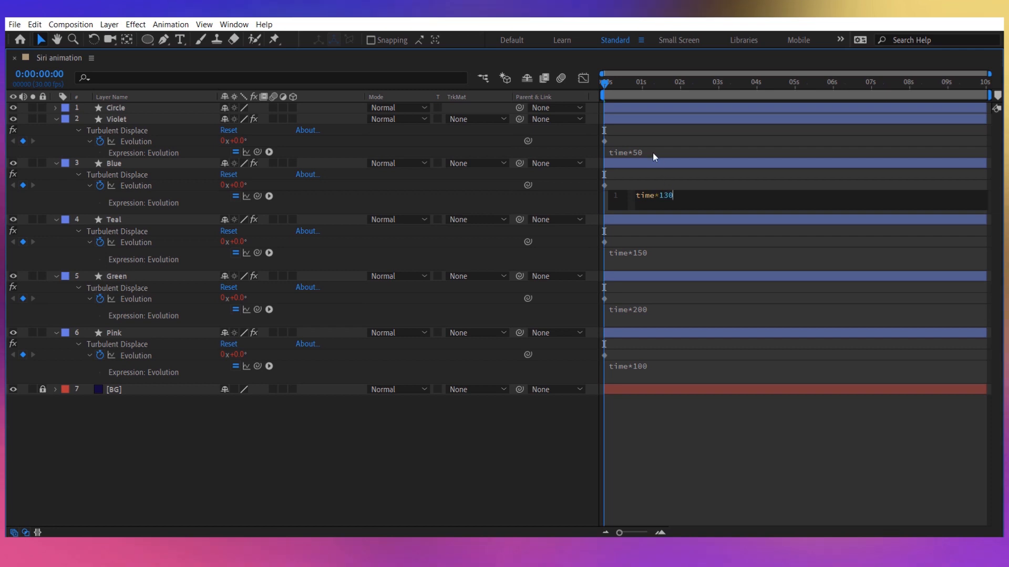
Change the Violet layer's Evolution expression to time*170 and restore the timeline to its normal size.
left_click(652, 153)
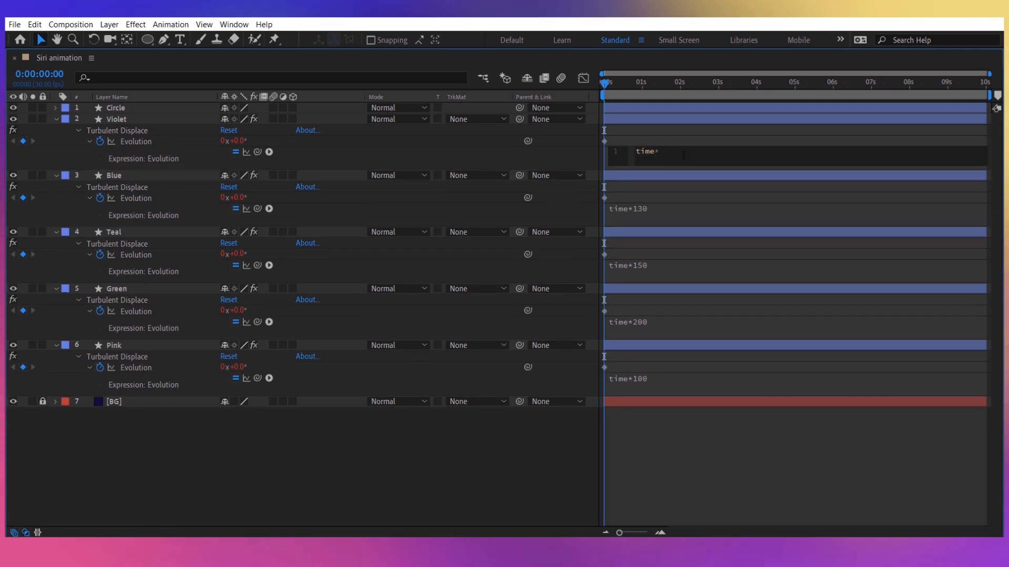
type("170")
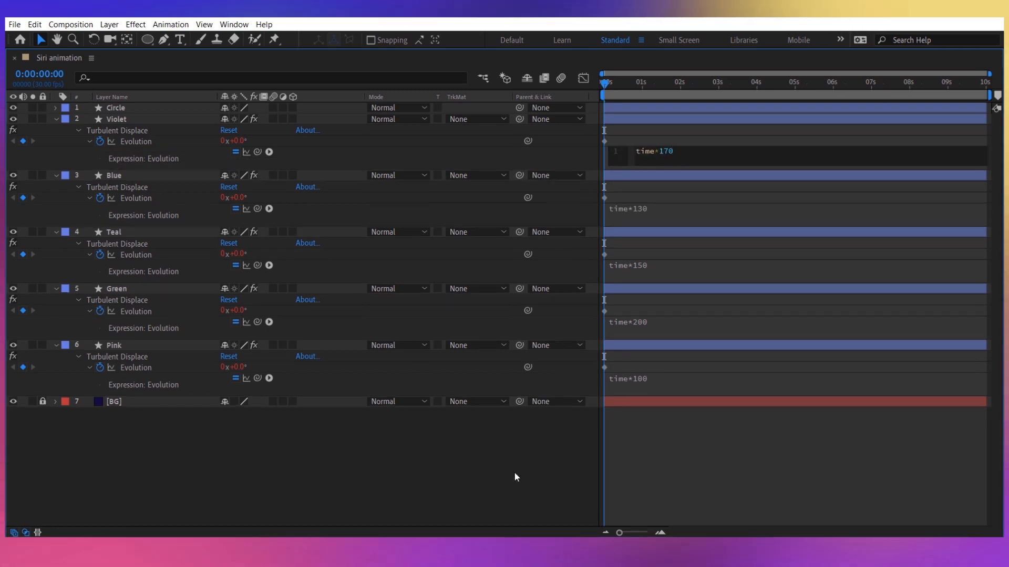
left_click(515, 477)
key("grave")
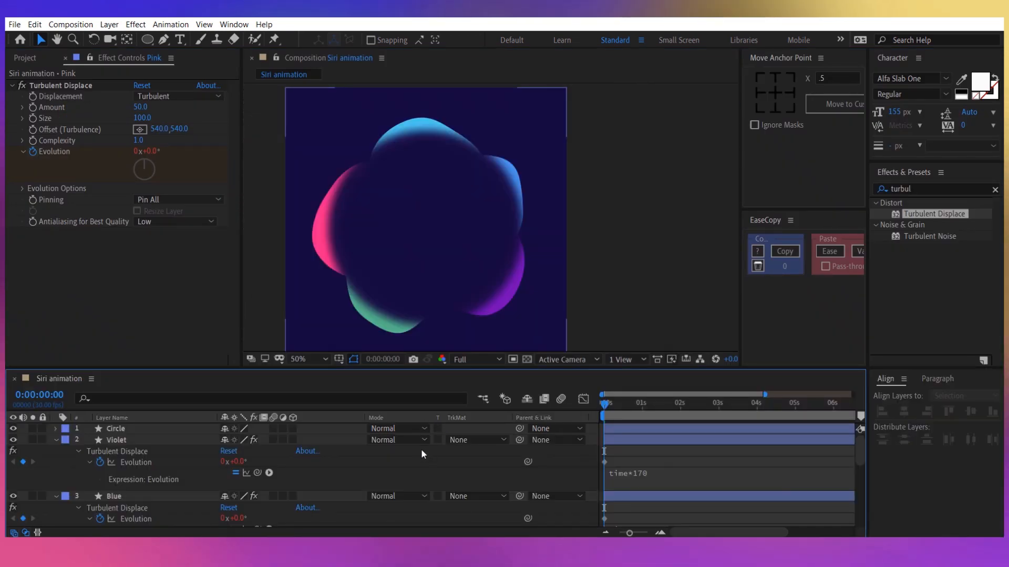
Set the Green layer's Turbulent Displace Amount to 30.
scroll(160, 468, "down", 5)
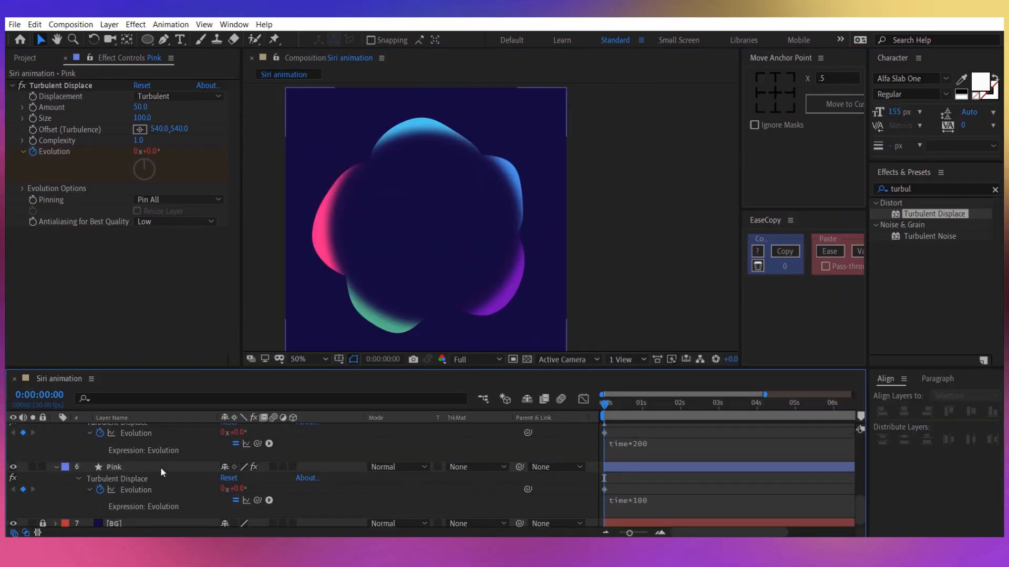
left_click(141, 466)
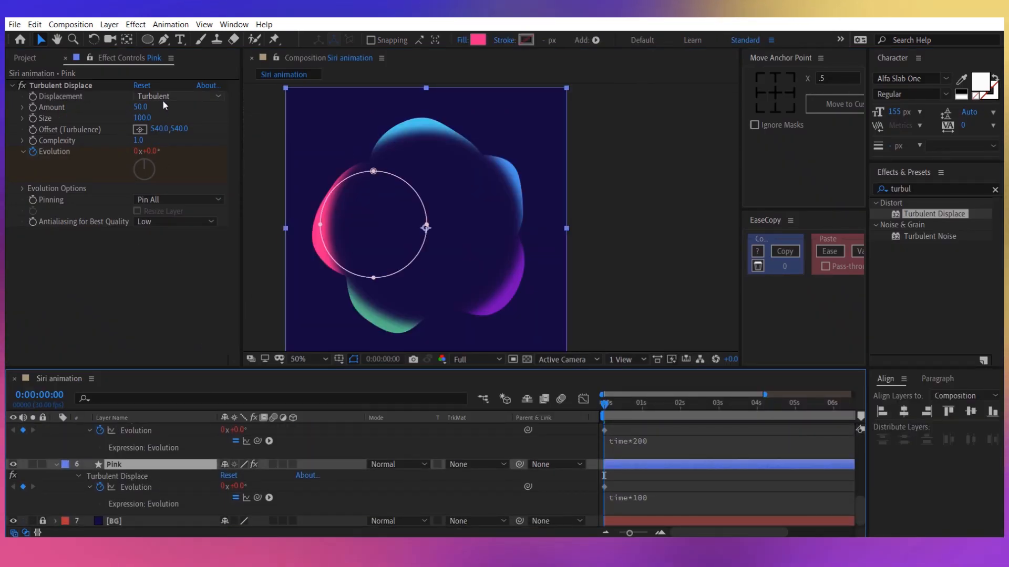
scroll(158, 461, "up", 3)
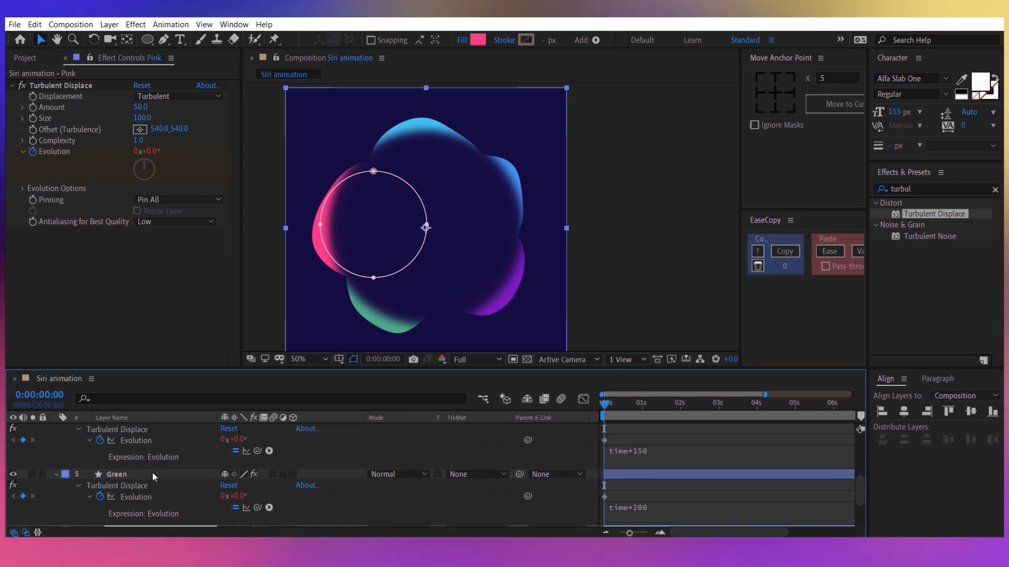
left_click(153, 472)
left_click(141, 108)
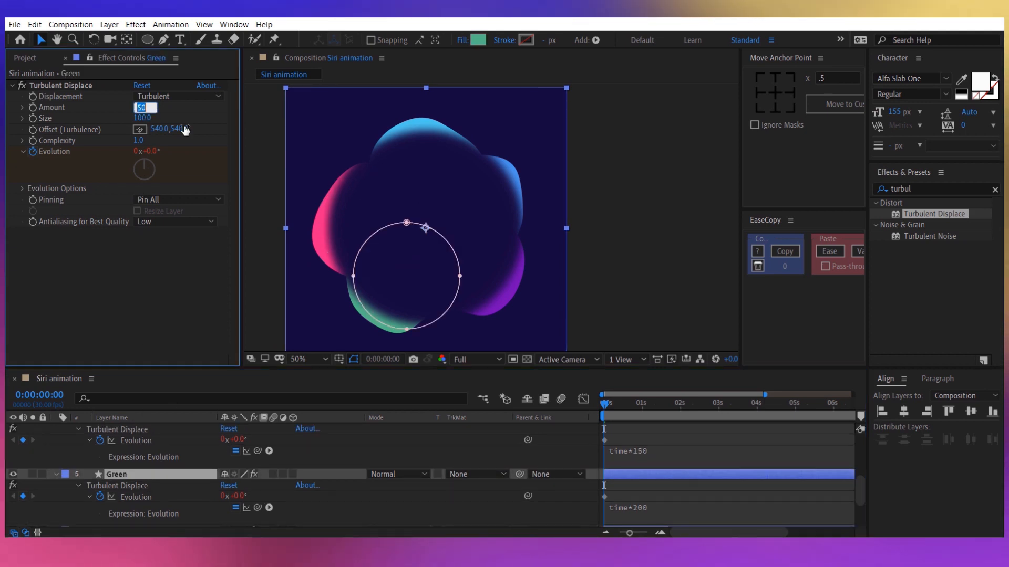
type("30")
key("Return")
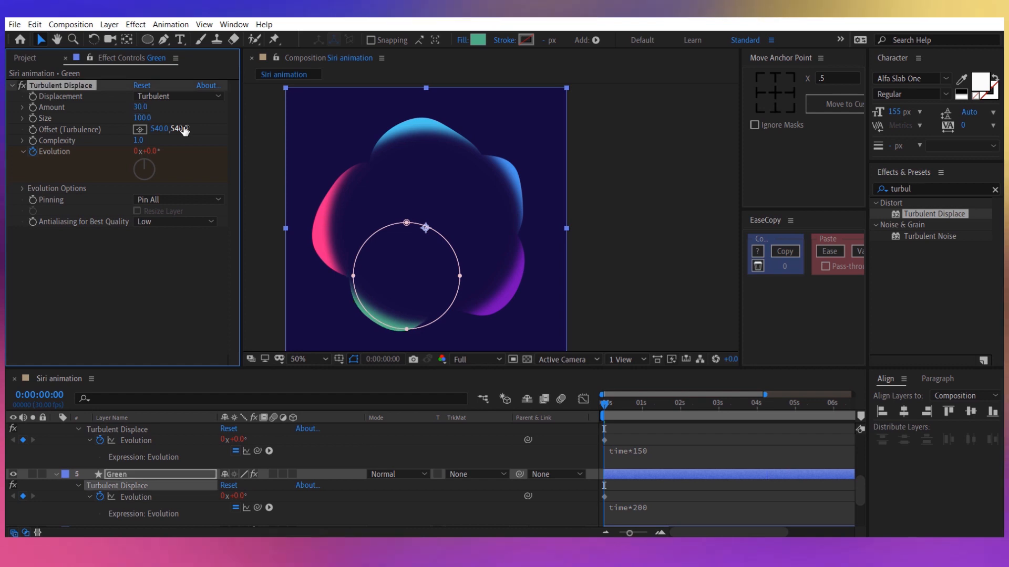
Set the Teal layer's Turbulent Displace Amount to 40.
scroll(146, 452, "up", 2)
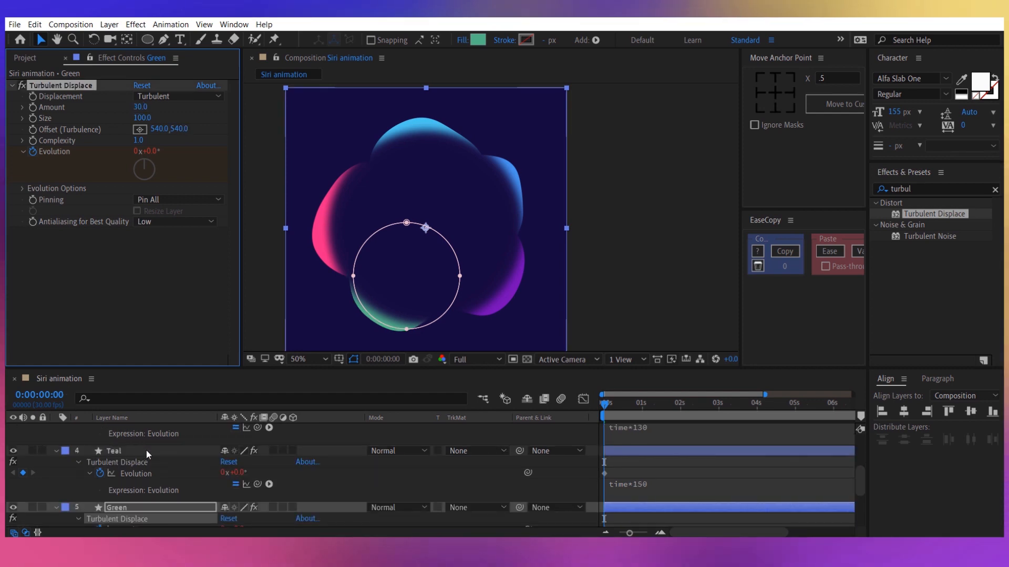
left_click(146, 449)
left_click(141, 107)
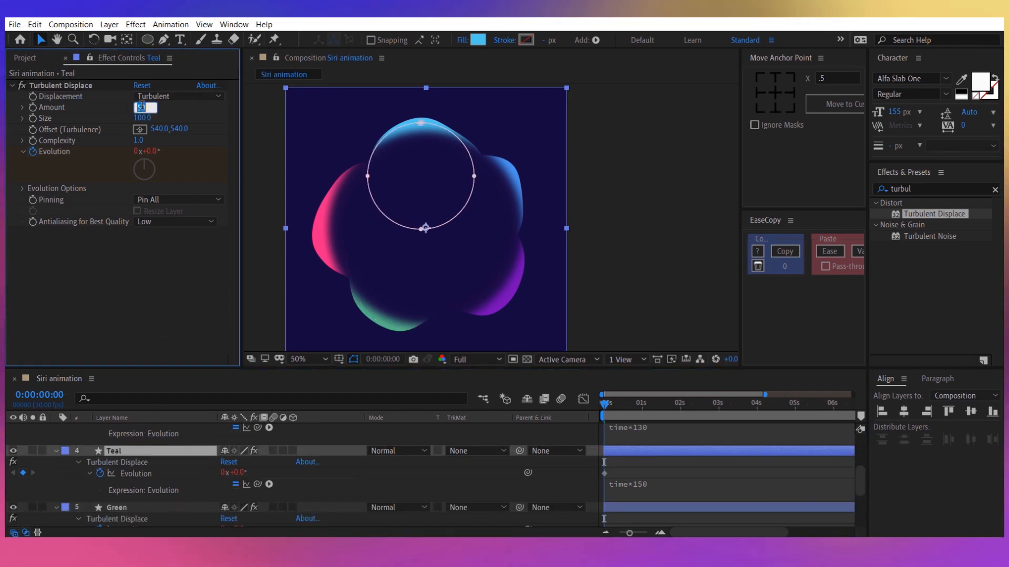
type("40")
key("Return")
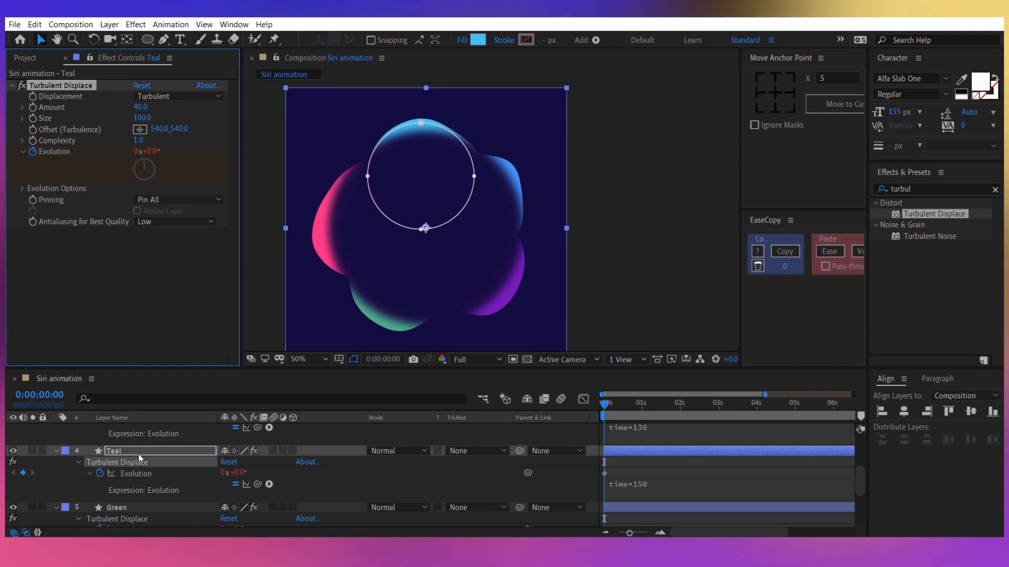
Set the Blue layer's Turbulent Displace Amount to -40.
scroll(138, 454, "up", 1)
left_click(130, 427)
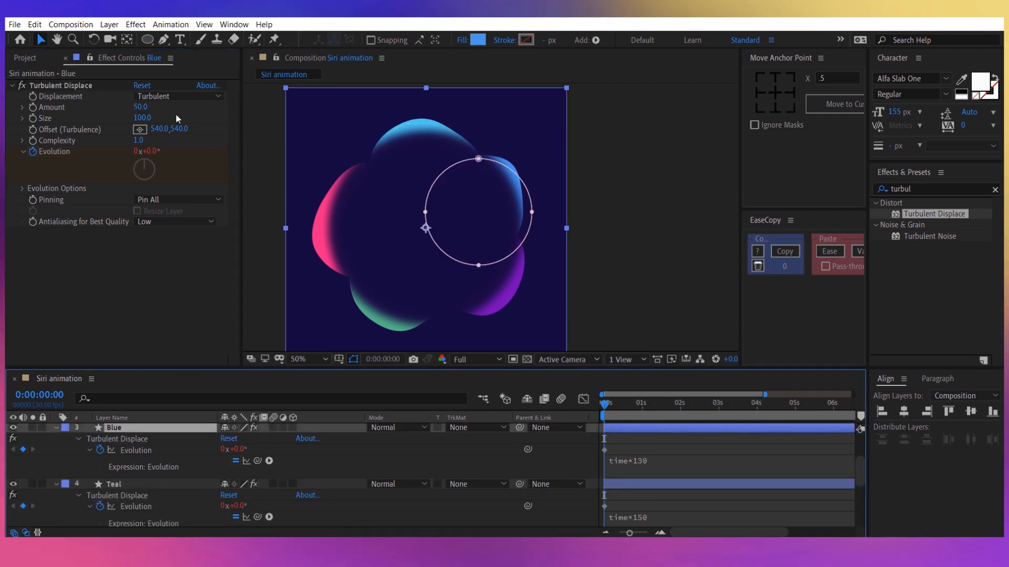
left_click(143, 107)
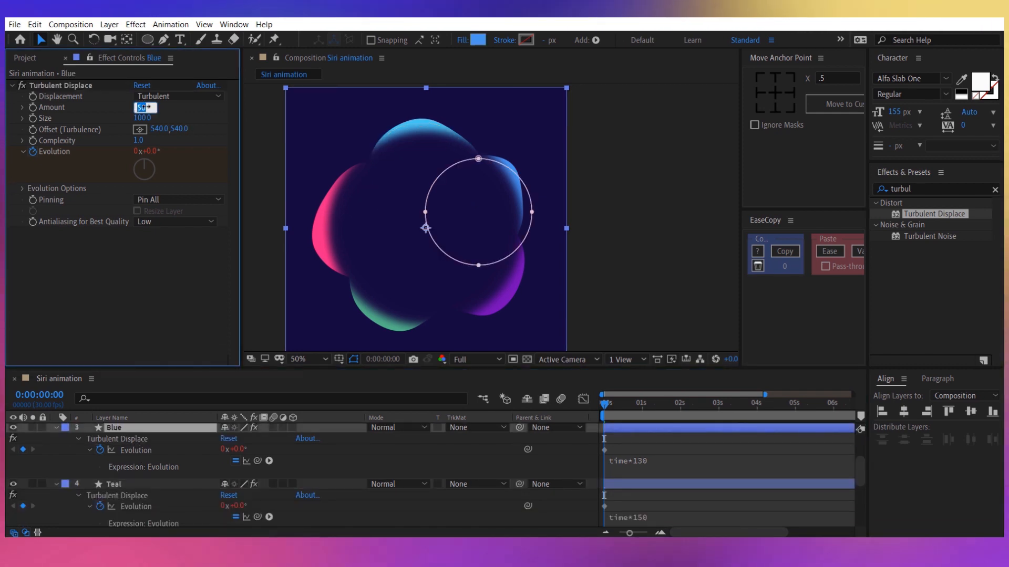
type("-40")
key("Return")
Set the Violet layer's Turbulent Displace Amount to -30, leaving its Size unedited.
scroll(155, 458, "up", 1)
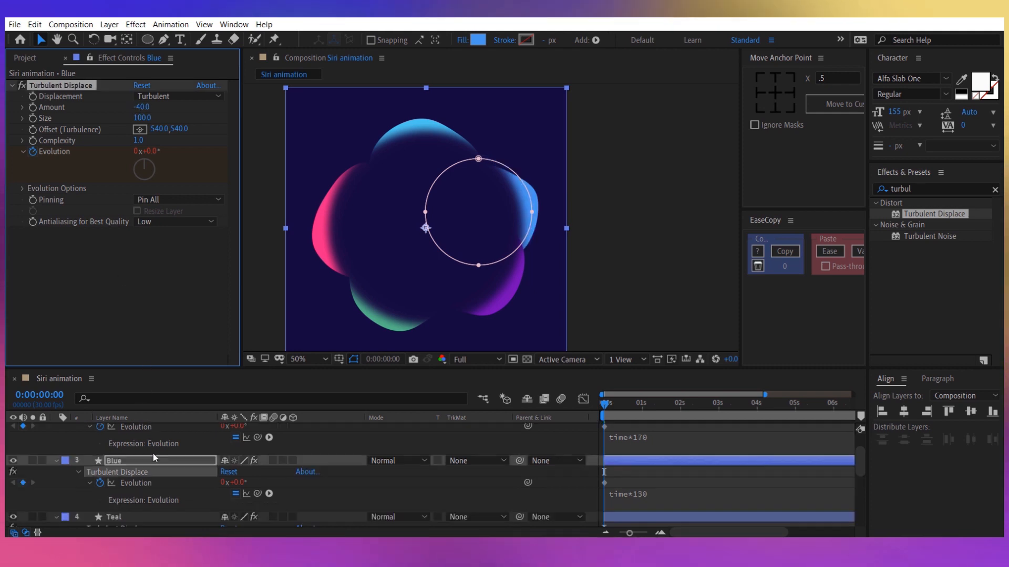
scroll(155, 458, "up", 1)
left_click(137, 437)
left_click(142, 107)
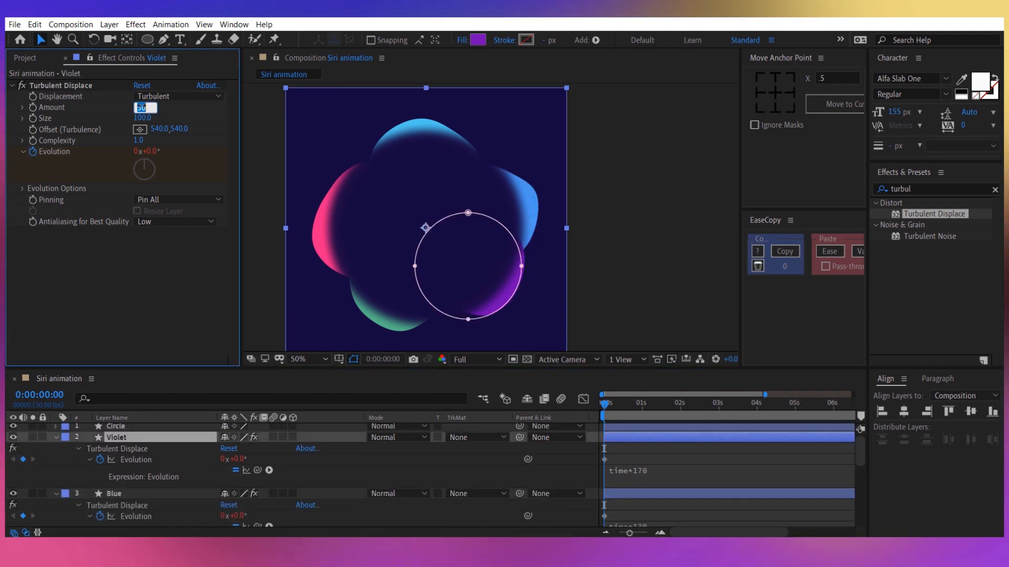
type("-30")
key("Tab")
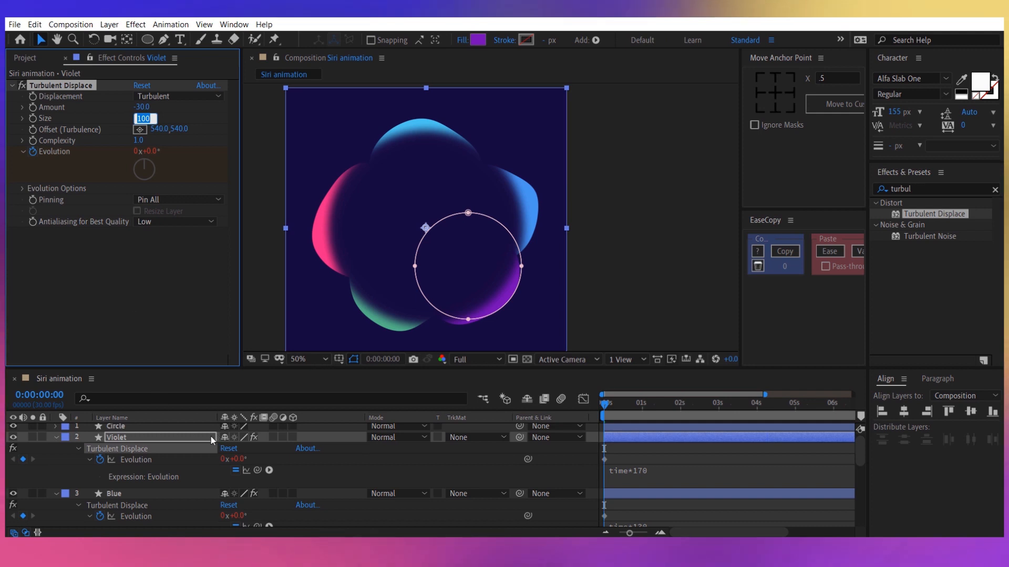
left_click(168, 439)
Collapse the properties of the Violet, Blue, Teal, Green and Pink layers and clear the layer selection.
scroll(159, 458, "down", 5)
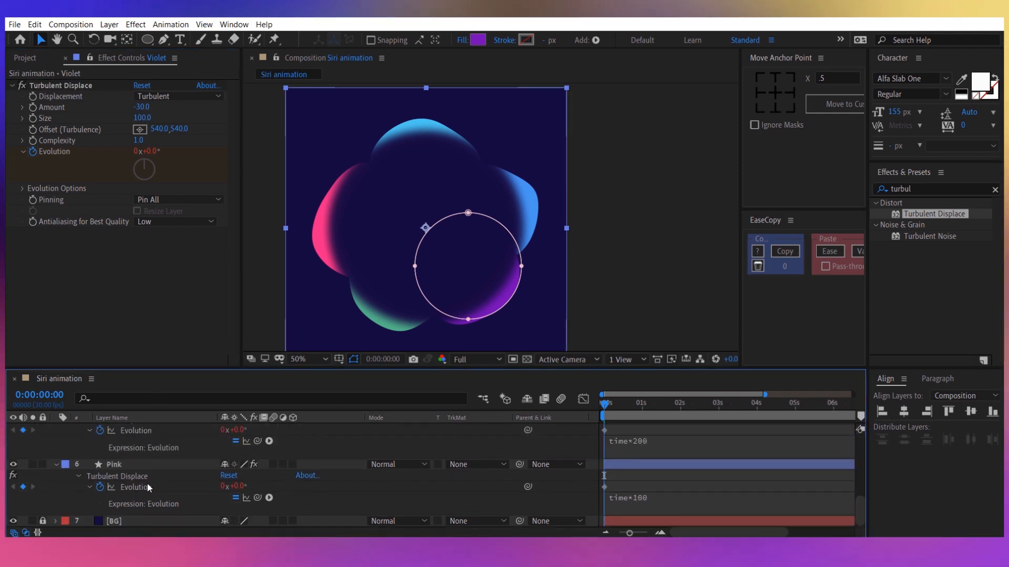
left_click(129, 466, "shift")
key("u")
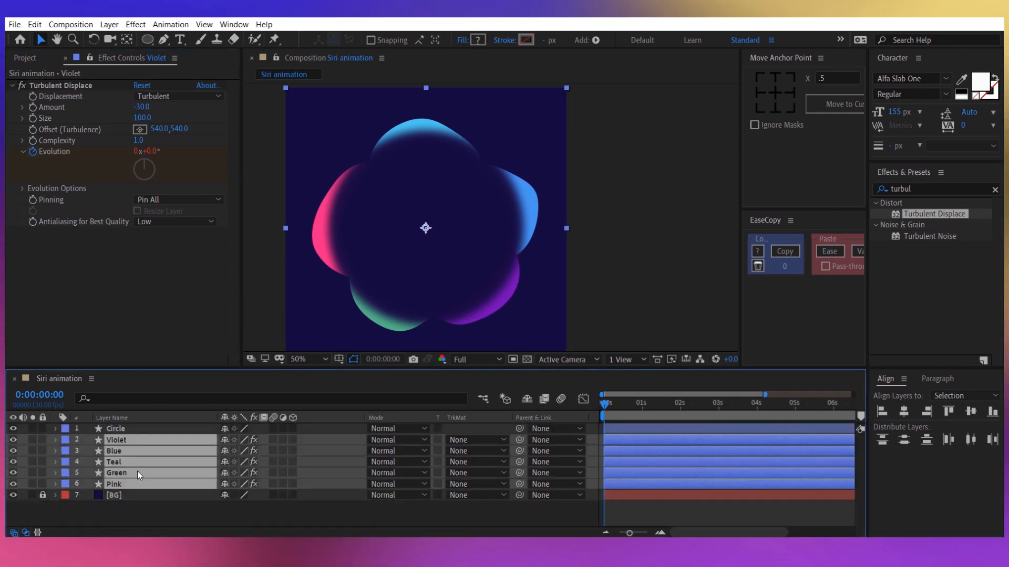
left_click(156, 507)
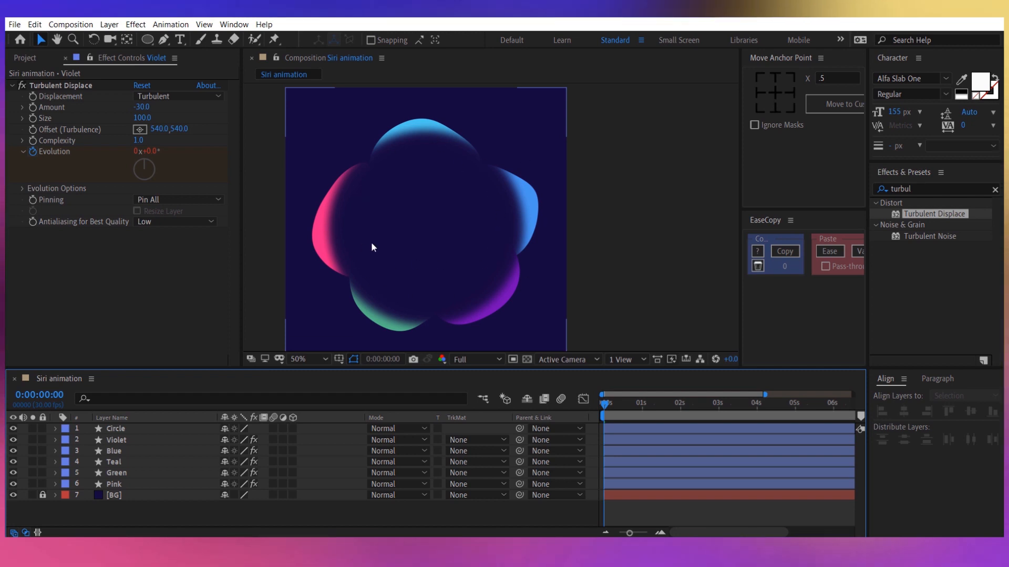
Add the expression time*50 to the Pink layer's Rotation and preview the motion from the start.
left_click(168, 486)
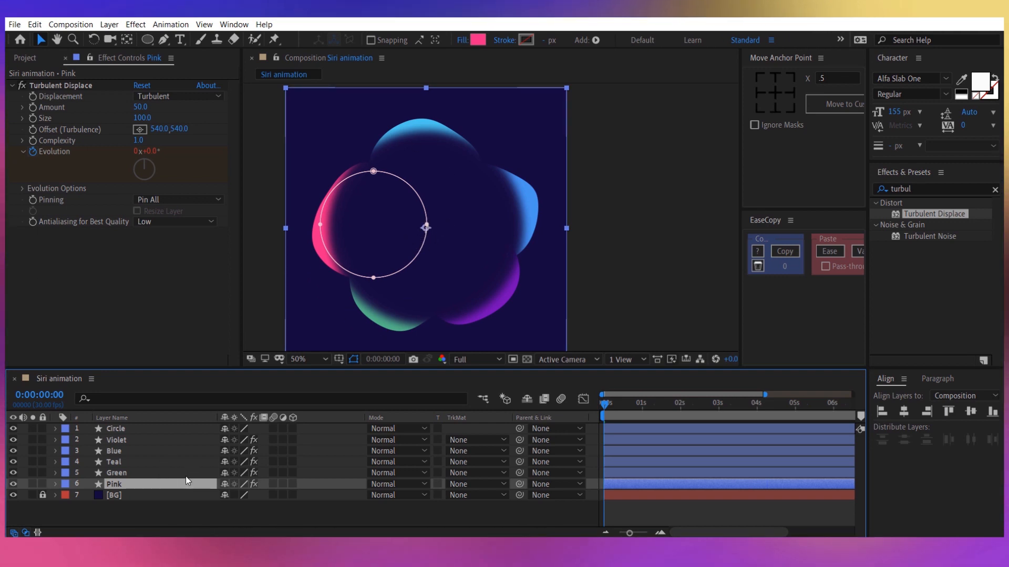
key("r")
mouse_move(243, 495)
left_mouse_down()
mouse_move(389, 491)
mouse_move(226, 486)
mouse_move(257, 488)
left_mouse_up()
key("ctrl+z")
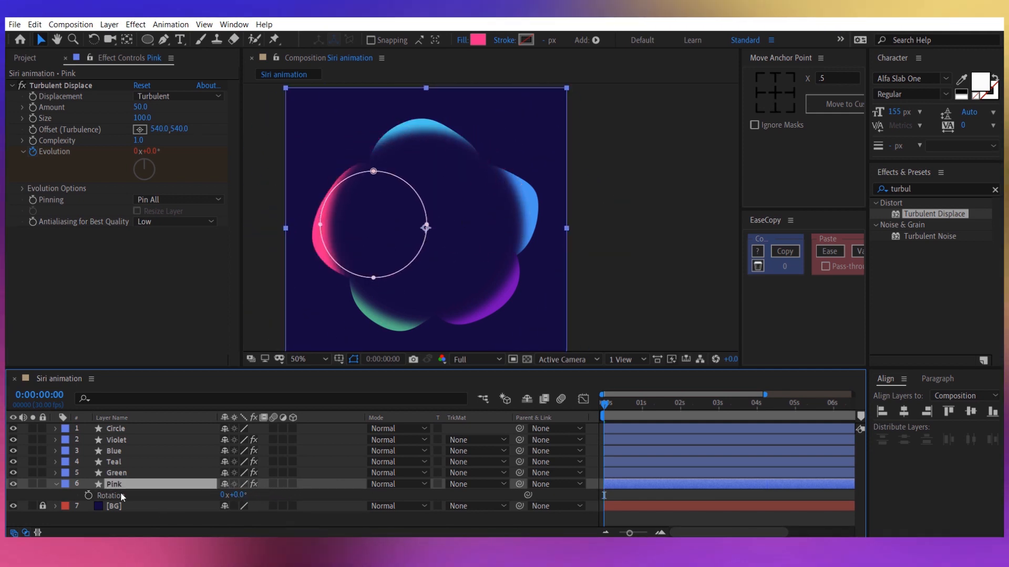
left_click(89, 496, "alt")
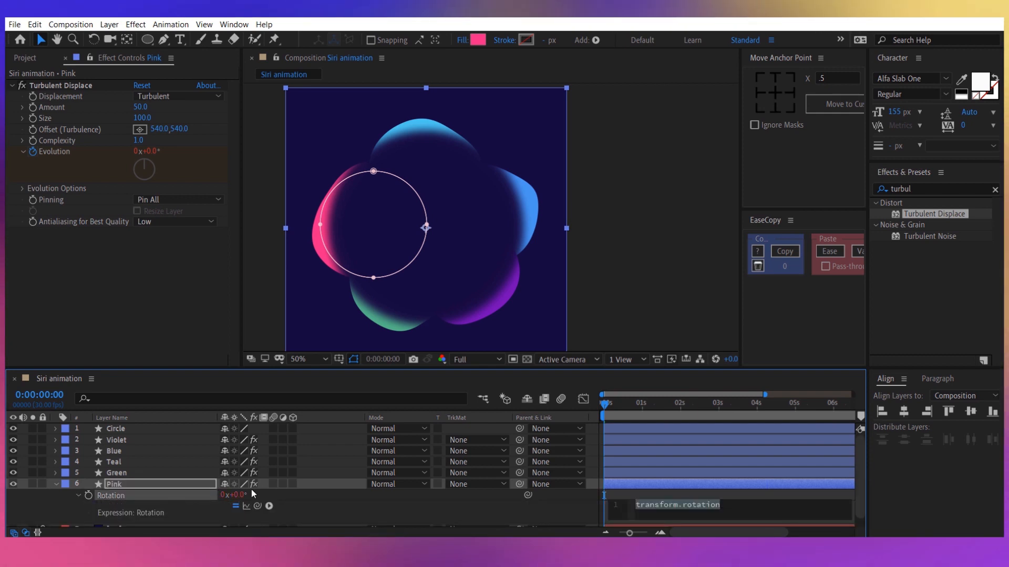
type("t")
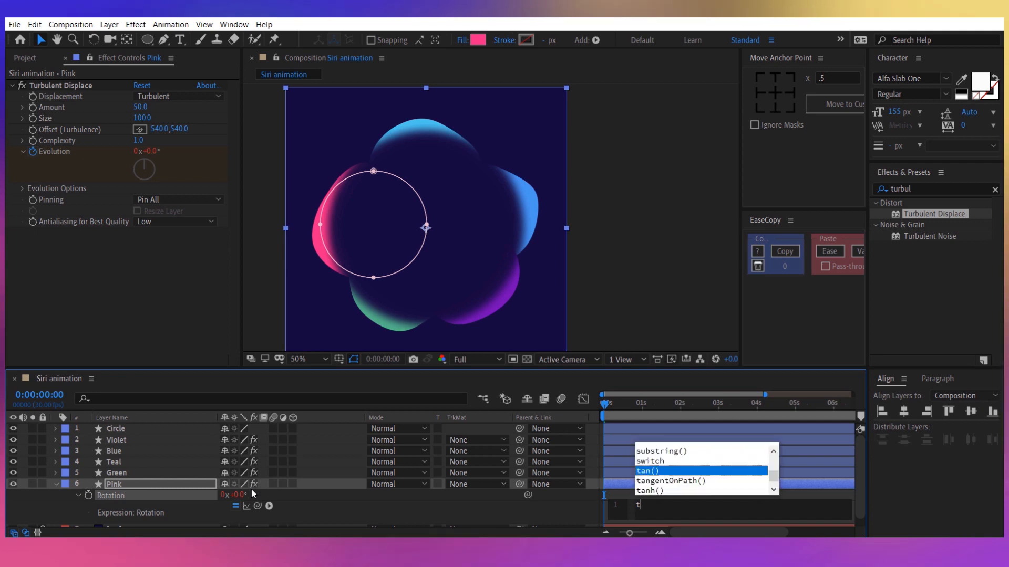
type("ime*50")
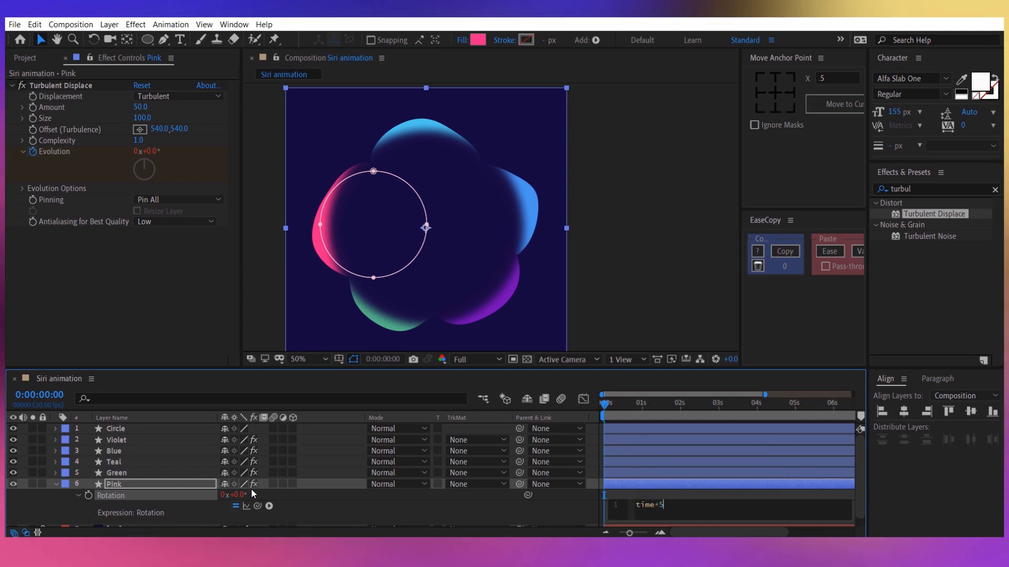
left_click(329, 506)
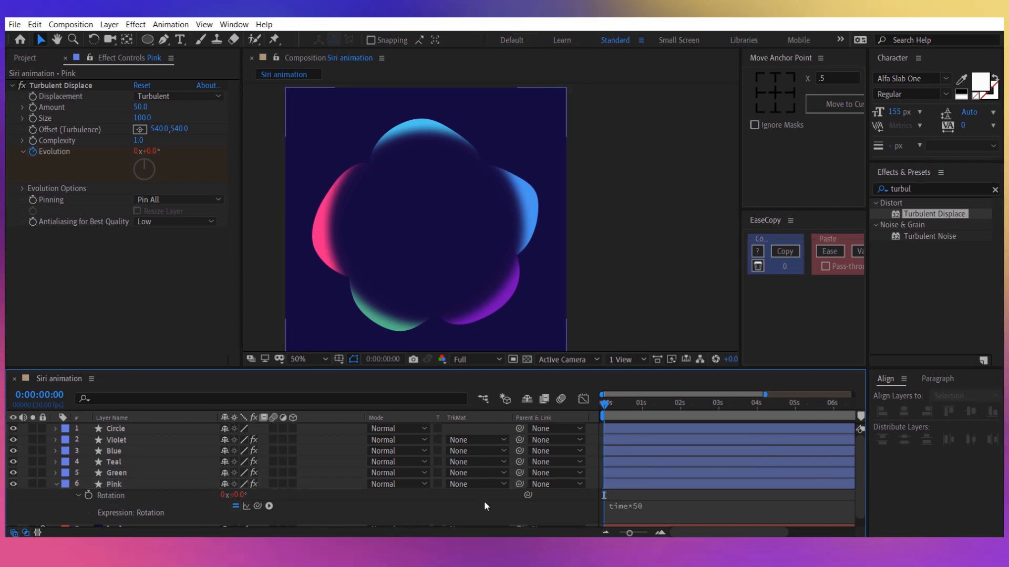
mouse_move(610, 406)
left_mouse_down()
mouse_move(708, 418)
mouse_move(604, 419)
left_mouse_up()
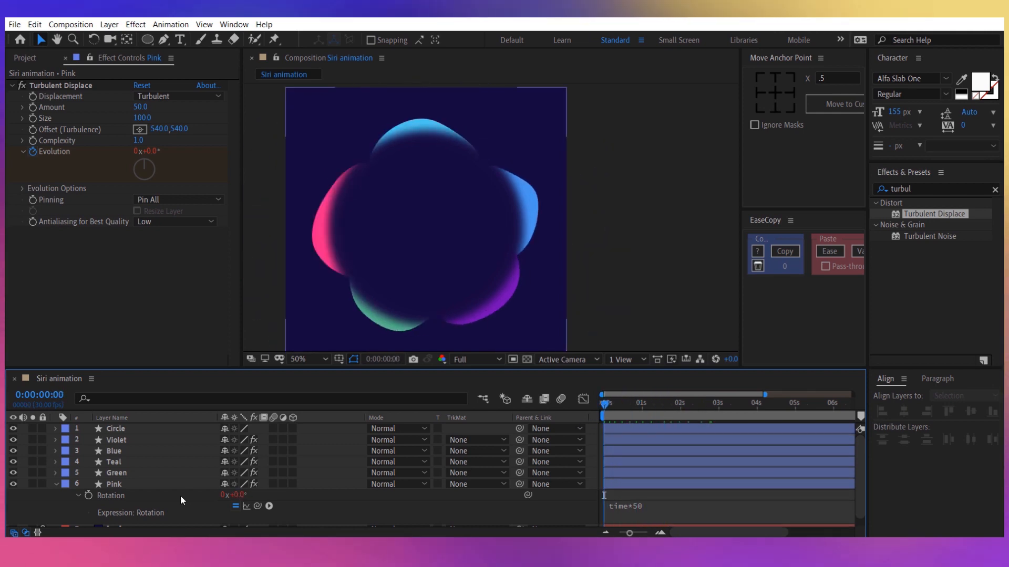
Set a Rotation keyframe at the start of the Pink layer and reveal its keyframed properties.
left_click(88, 495)
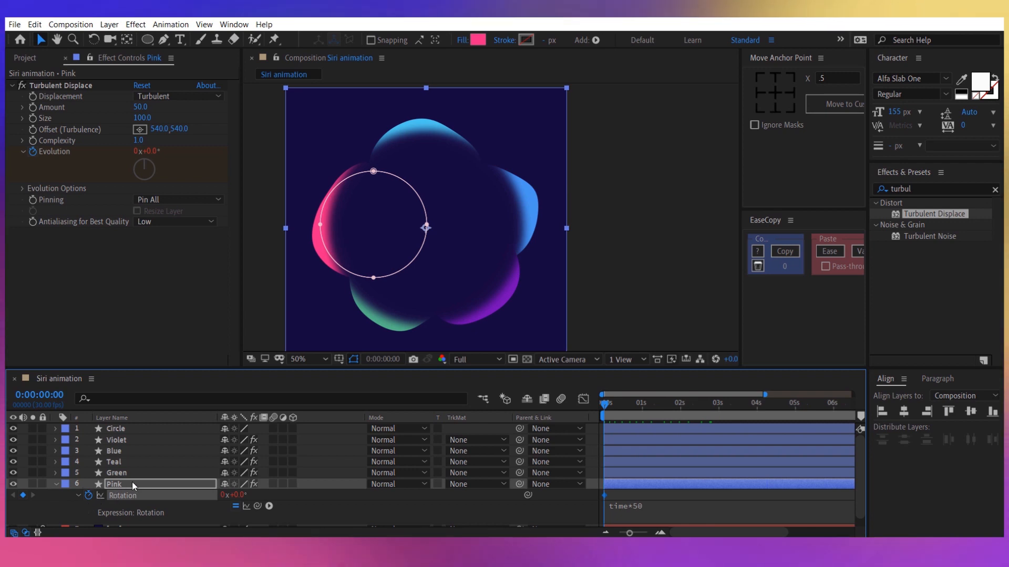
key("u")
key("u")
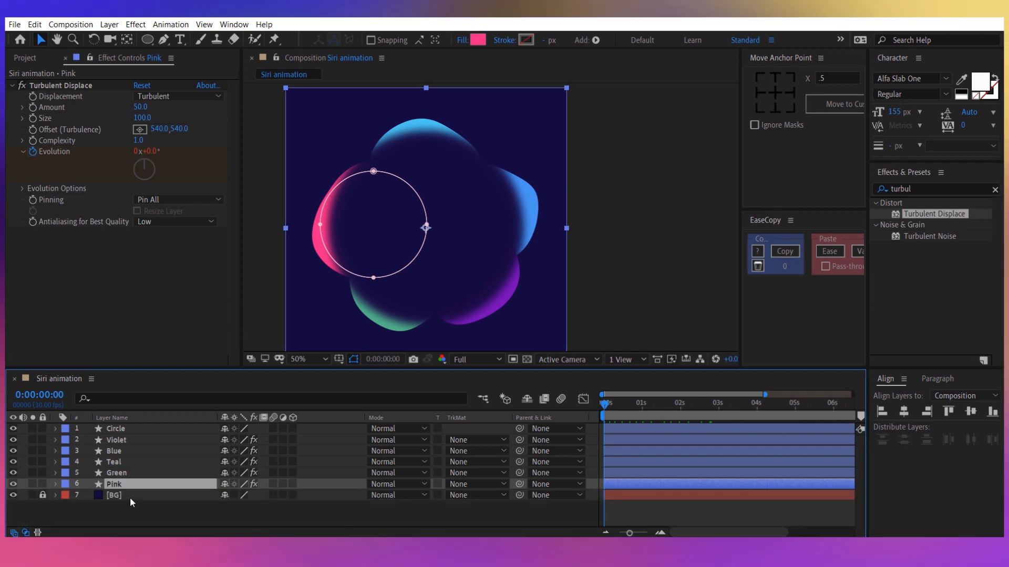
key("u")
key("u")
key("u")
key("u")
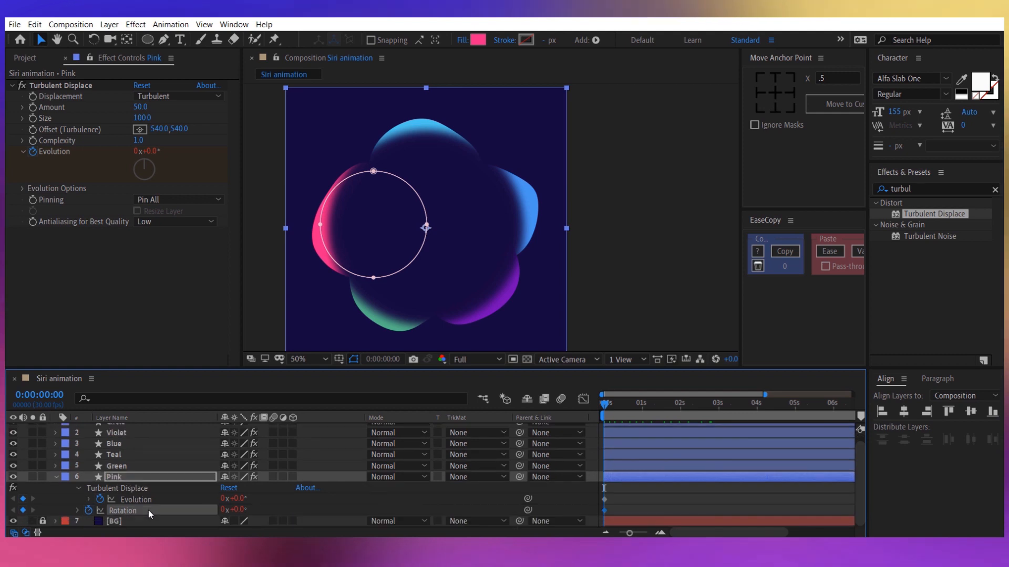
Paste Pink's Rotation animation onto the Green, Teal, Blue and Violet layers, preview it, and collapse Pink's properties.
left_click(131, 466)
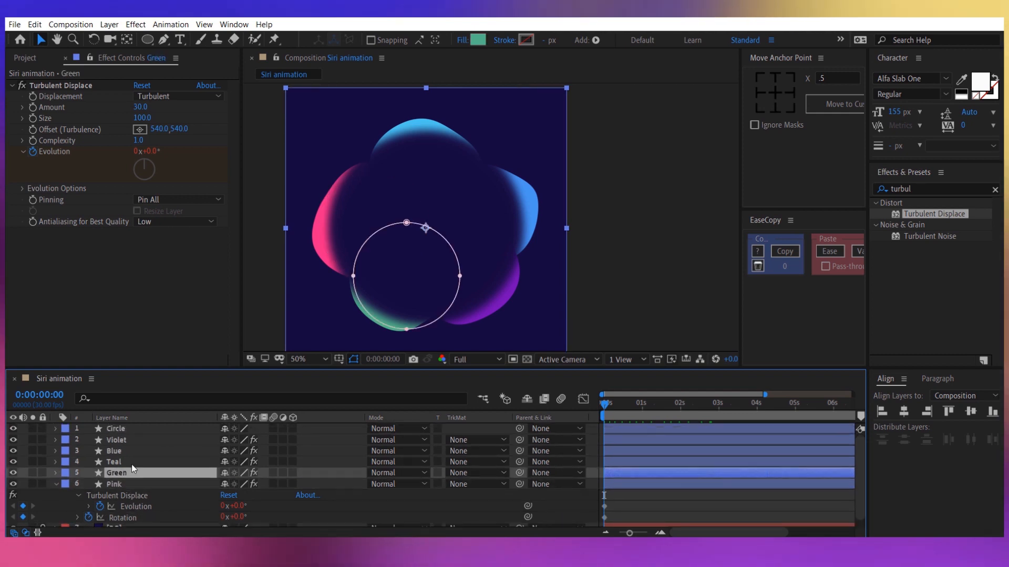
left_click(130, 438, "shift")
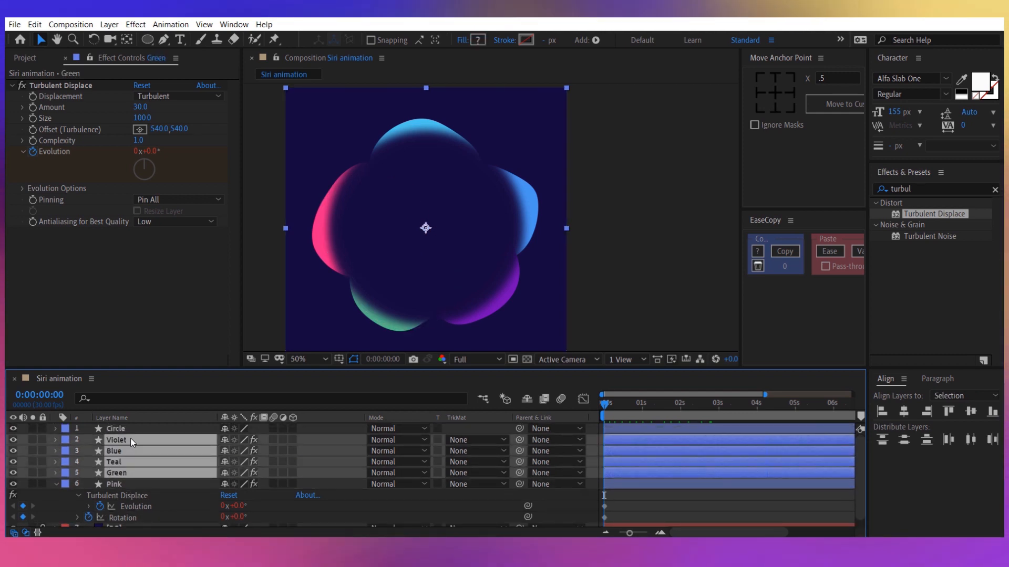
key("ctrl+v")
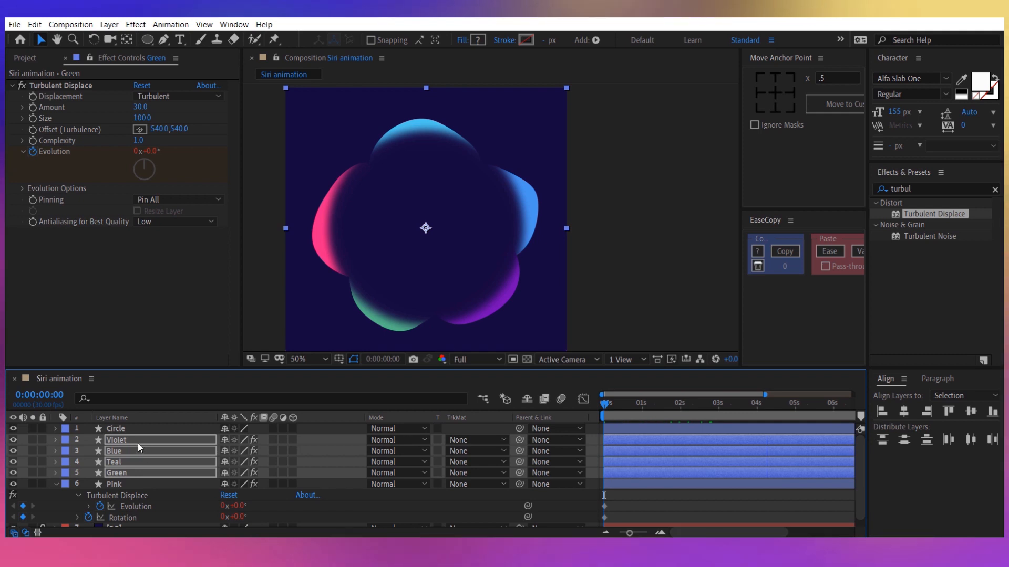
left_click(616, 405)
mouse_move(616, 405)
left_mouse_down()
mouse_move(698, 410)
mouse_move(603, 410)
left_mouse_up()
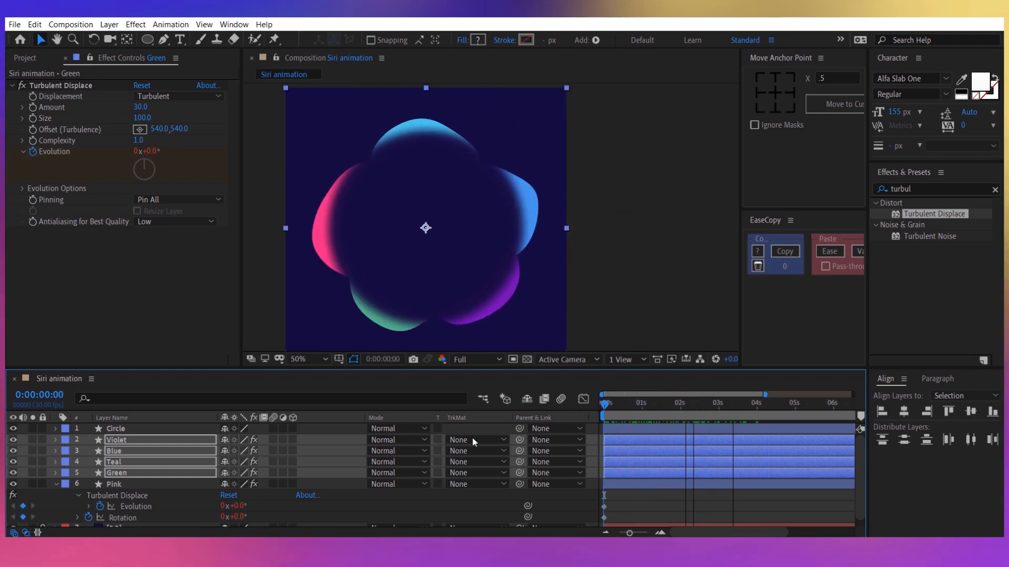
left_click(52, 484)
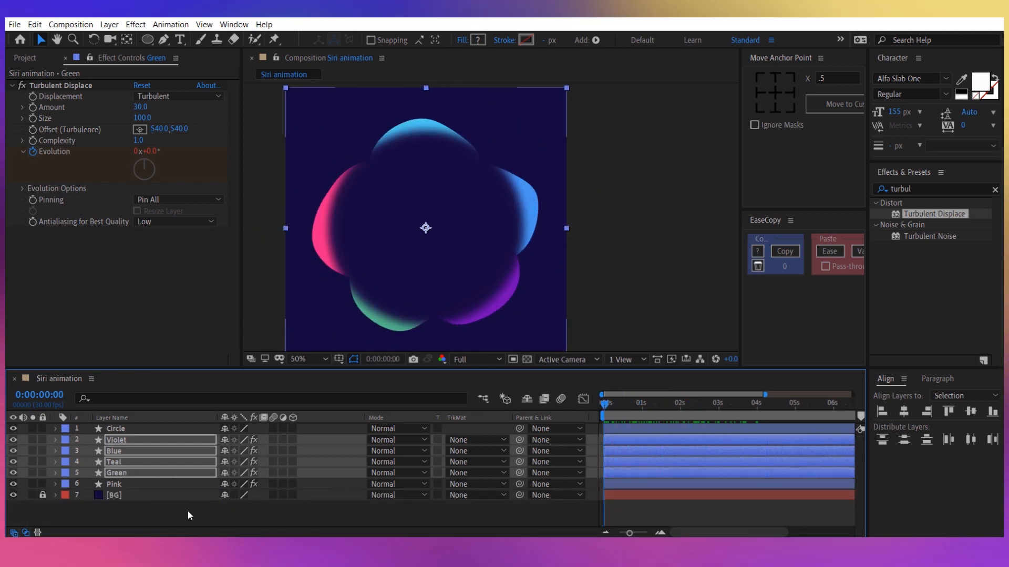
left_click(197, 516)
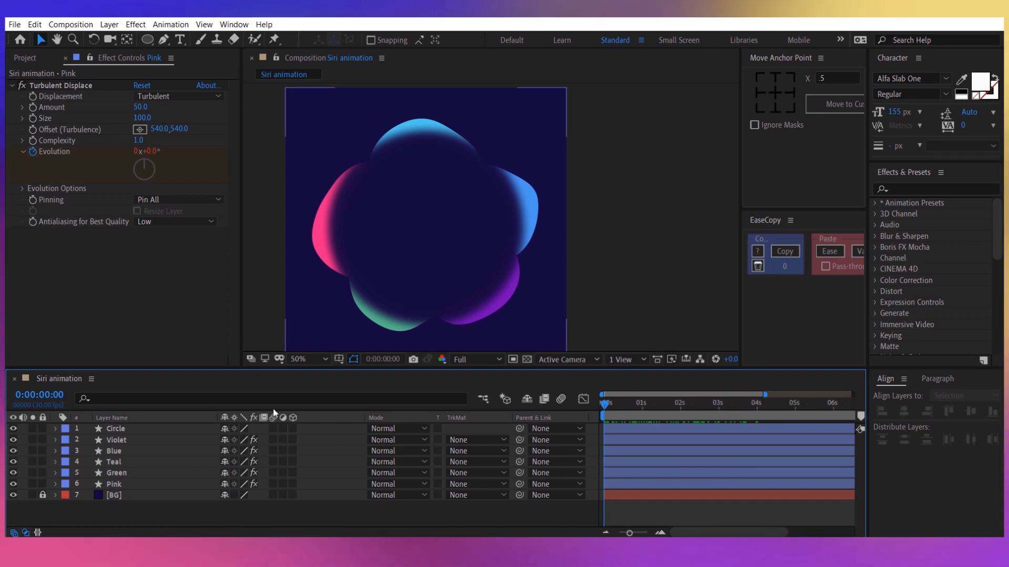
Find the Fill effect and apply it to the Pink layer.
left_click(161, 486)
left_click(907, 188)
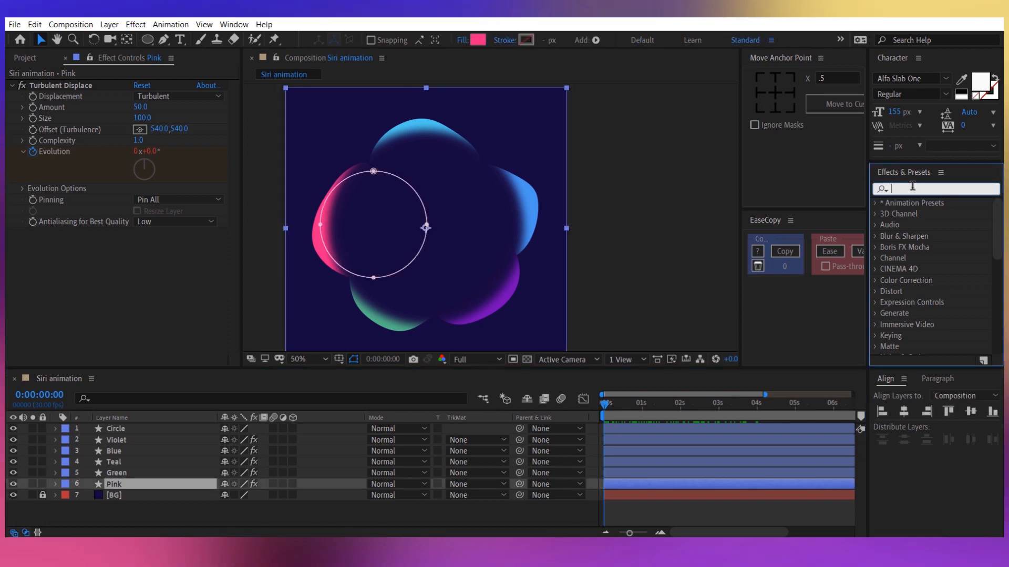
type("fill")
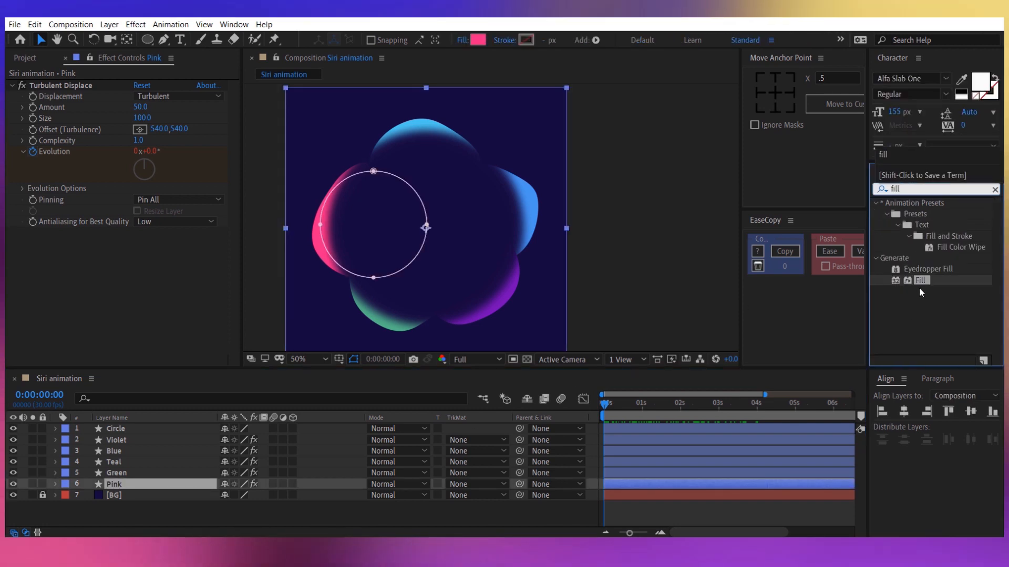
left_click_drag(920, 280, 116, 315)
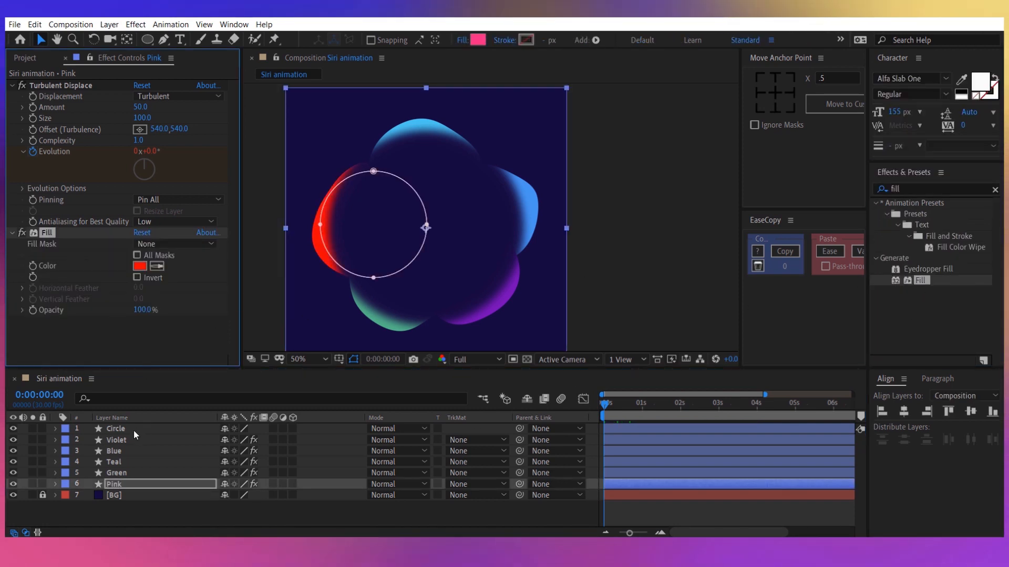
Keyframe the Pink layer's Fill Color at the start and again at 0:00:00:20.
left_click(34, 267)
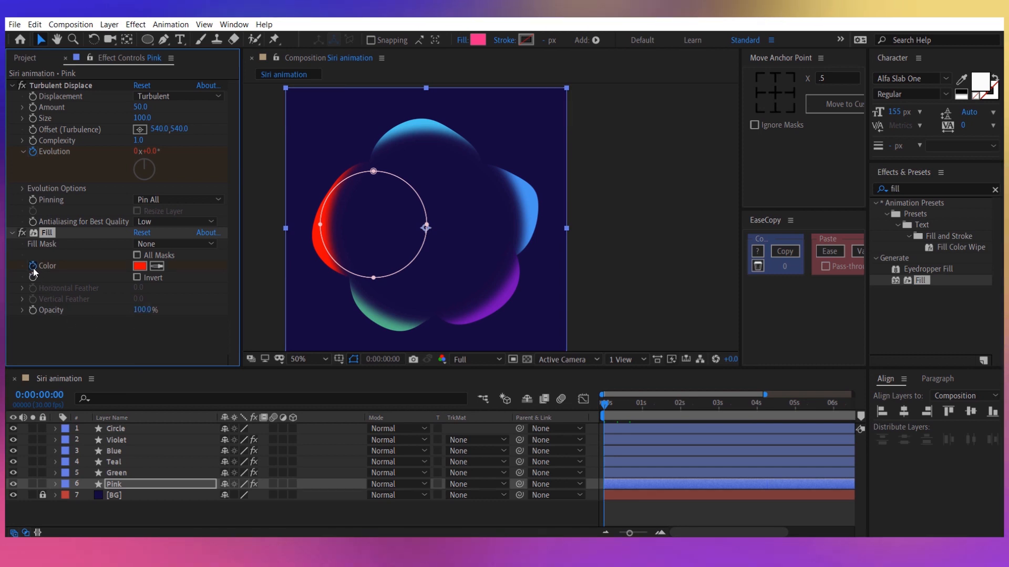
left_click(119, 488)
key("u")
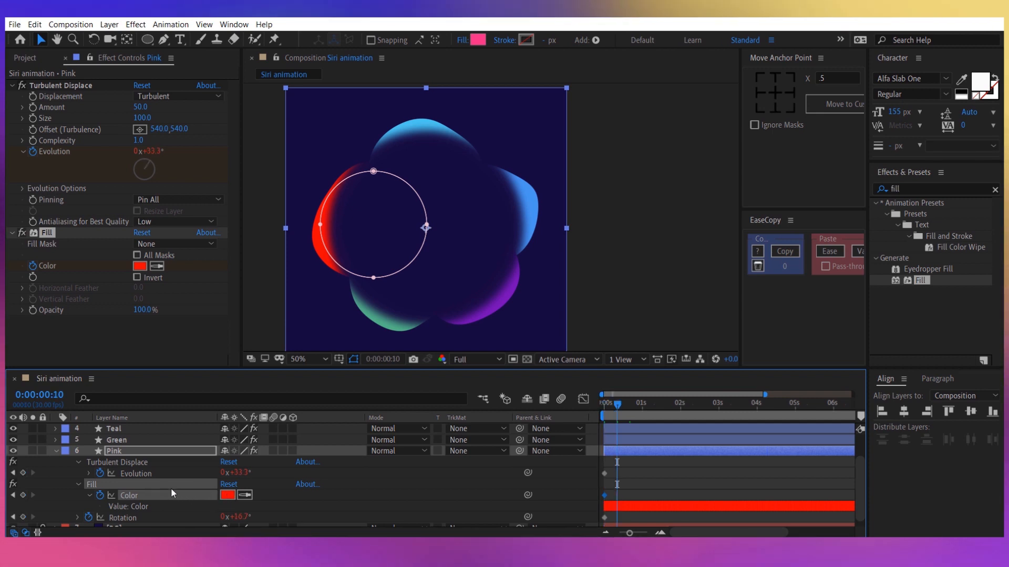
key("space")
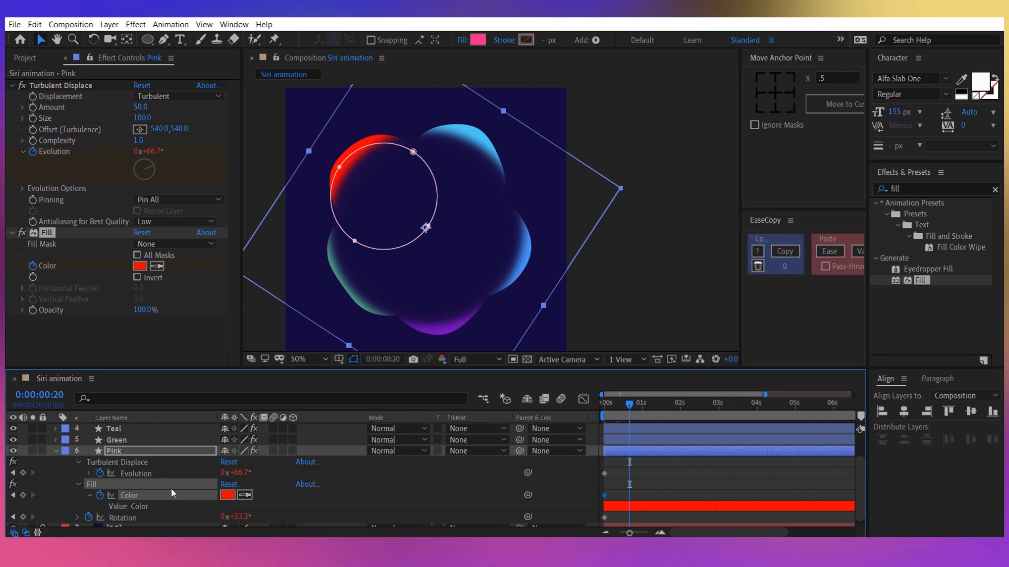
left_click(23, 495)
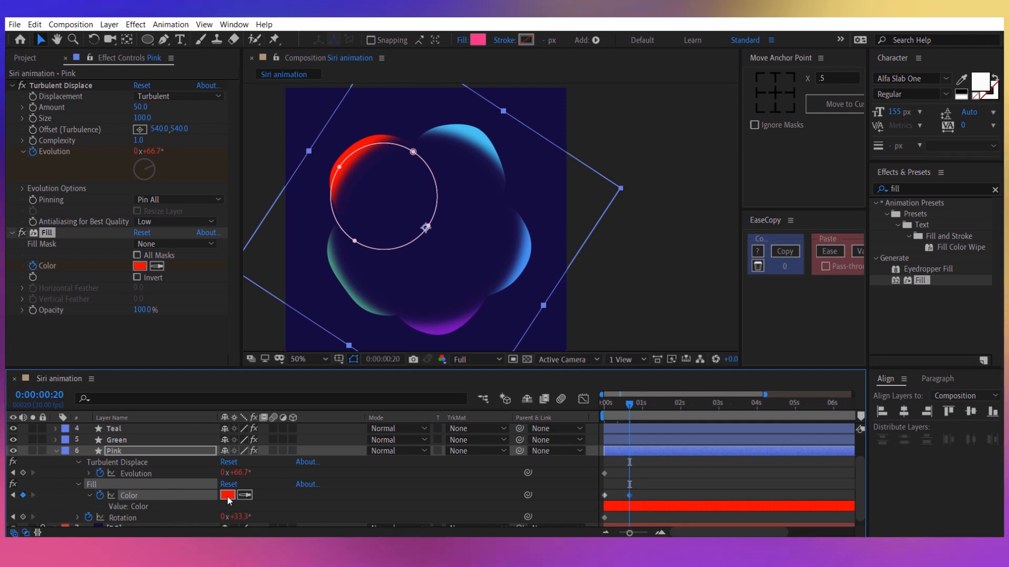
key("ctrl+Up")
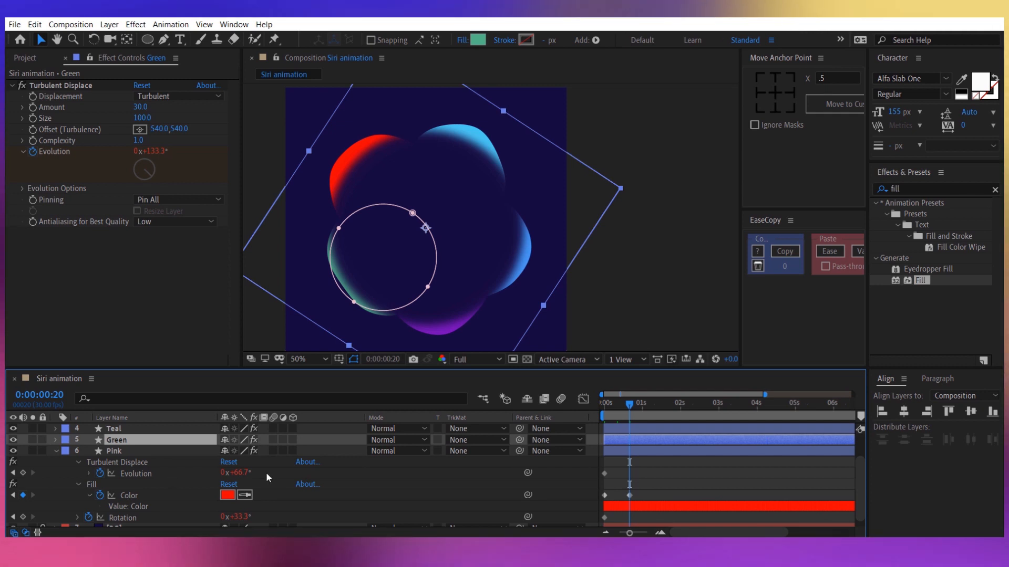
Delete the Fill effect from the Pink layer and apply CC Color Offset in its place.
left_click(116, 483)
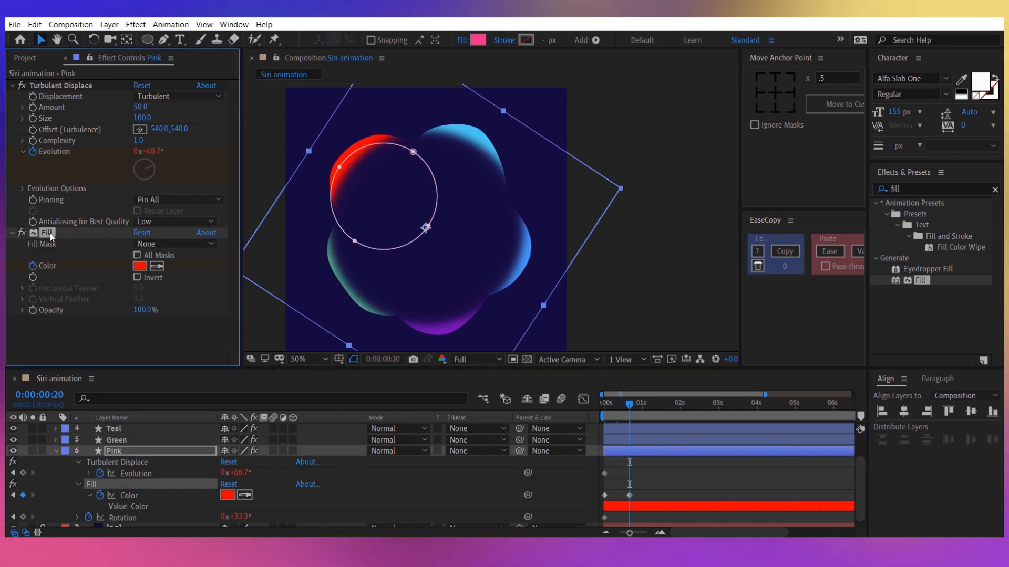
key("Delete")
double_click(924, 189)
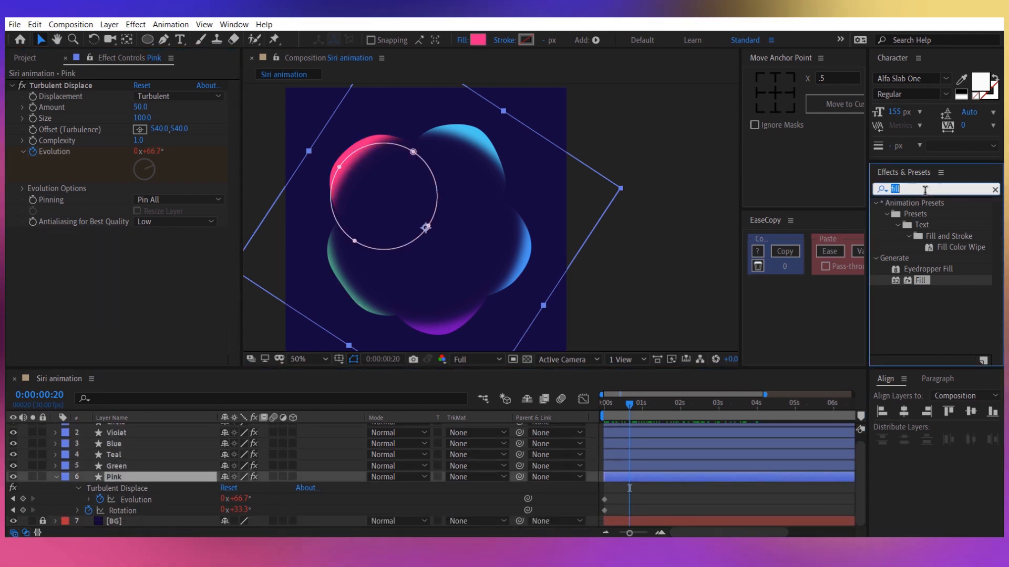
type("co")
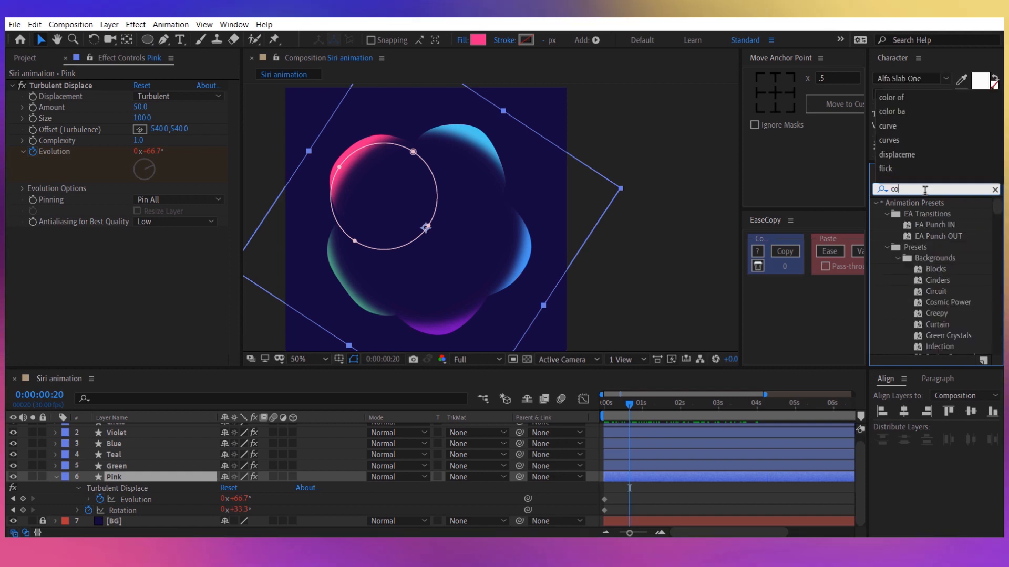
type("lor of")
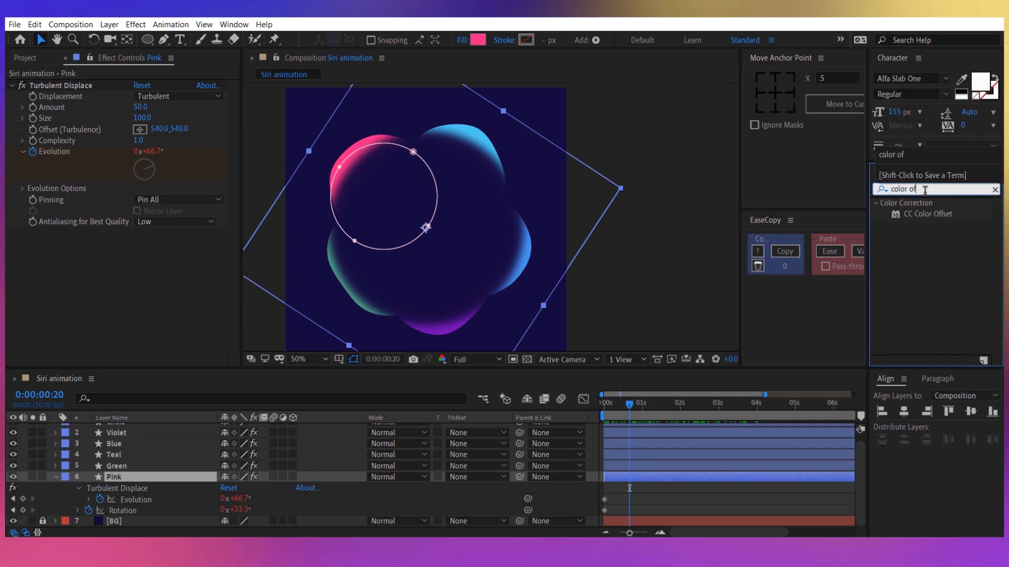
left_click_drag(927, 214, 172, 244)
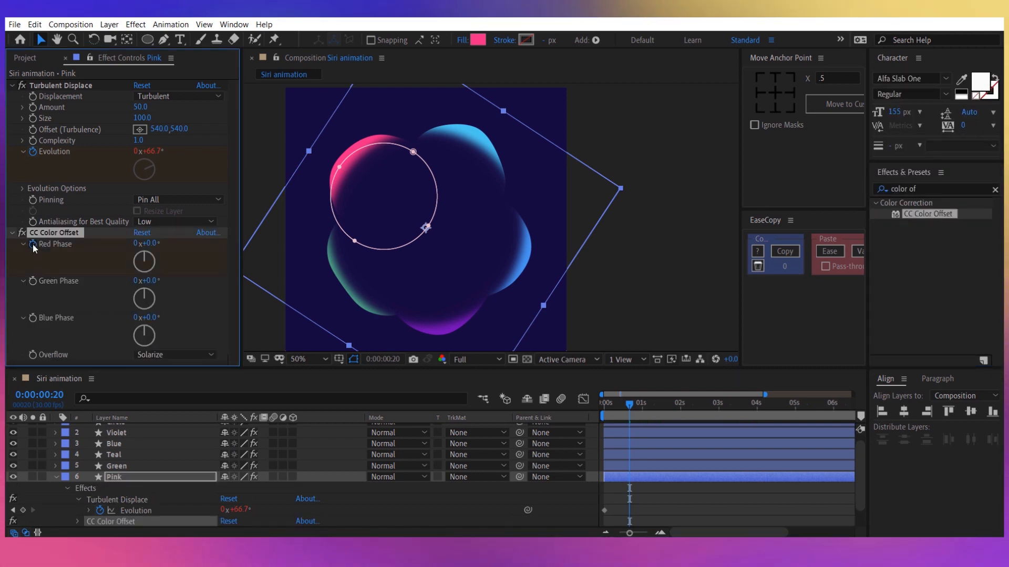
Keyframe the Red, Green and Blue Phase of Pink's CC Color Offset and move those keyframes to the start of the timeline.
left_click(30, 280)
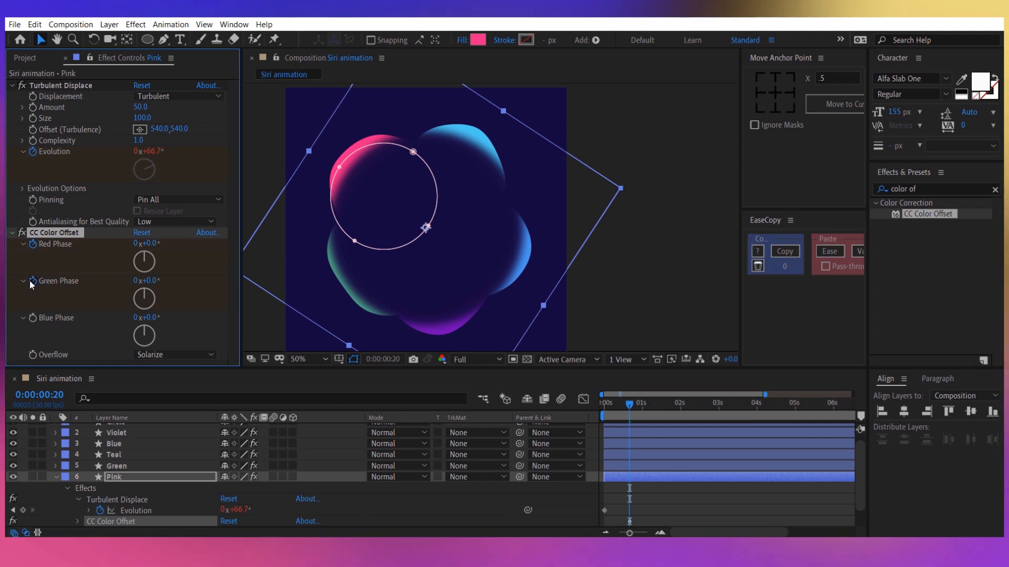
left_click(32, 316)
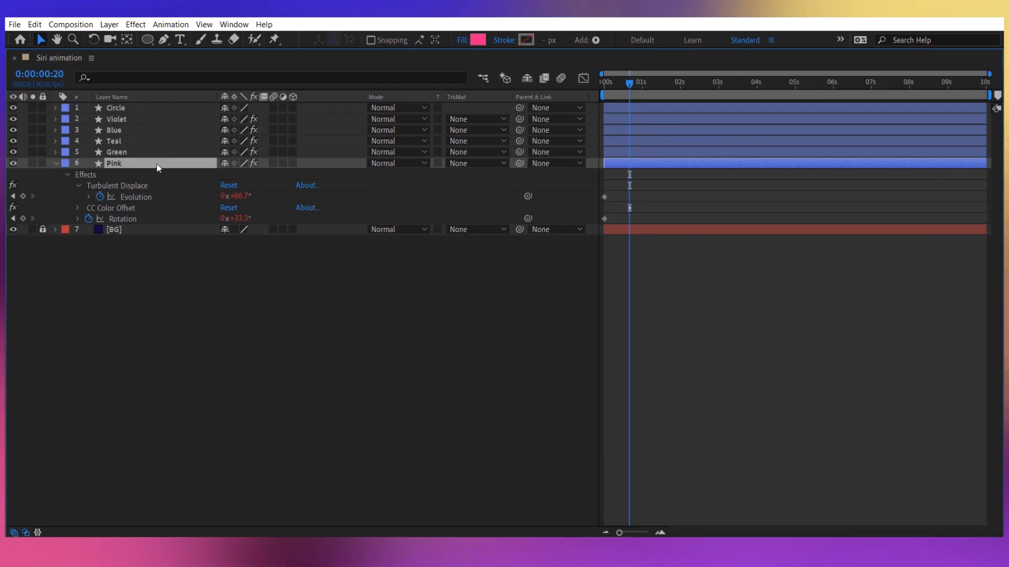
left_click(77, 208)
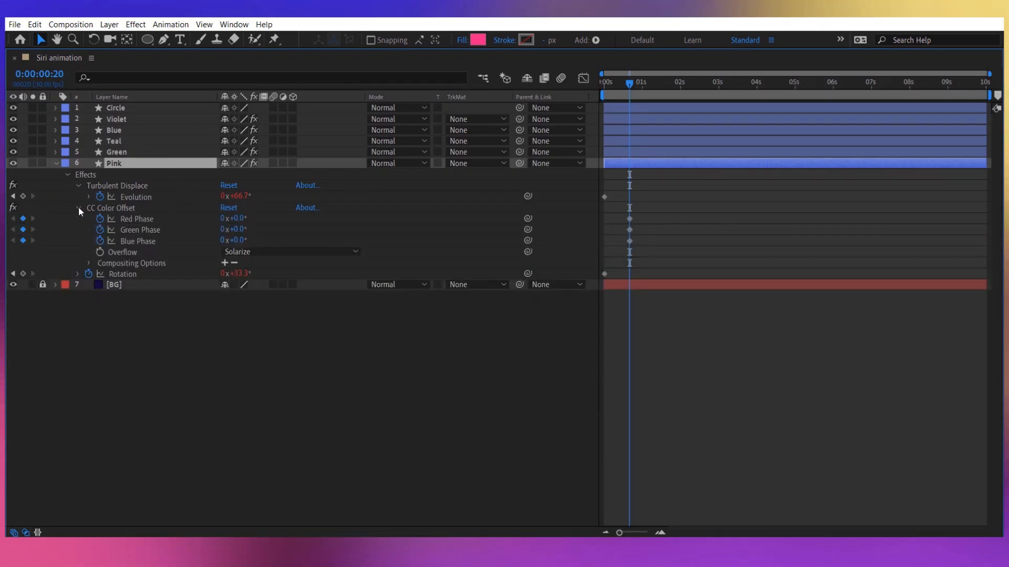
left_click(142, 218)
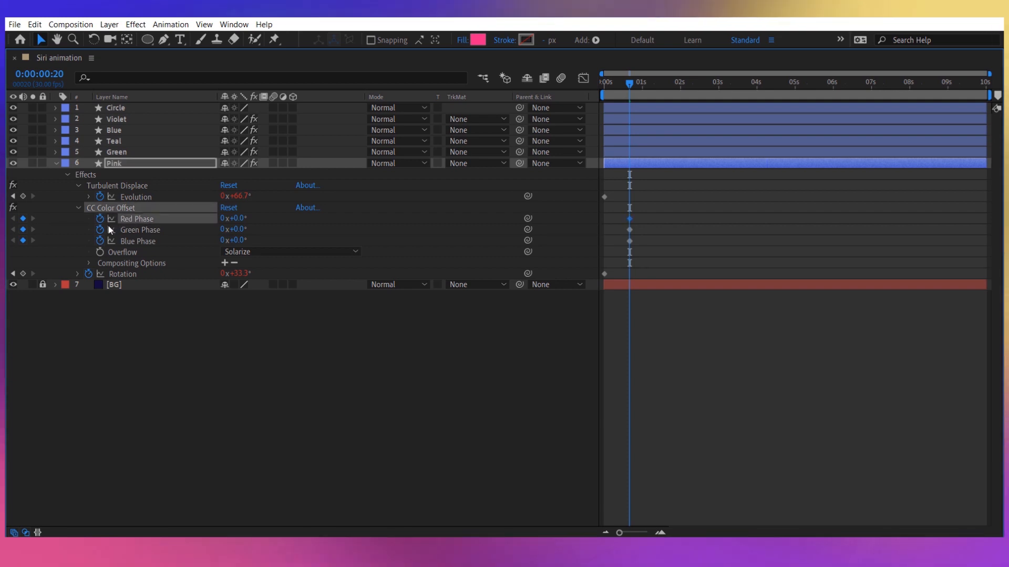
key("Home")
left_click_drag(642, 247, 609, 220)
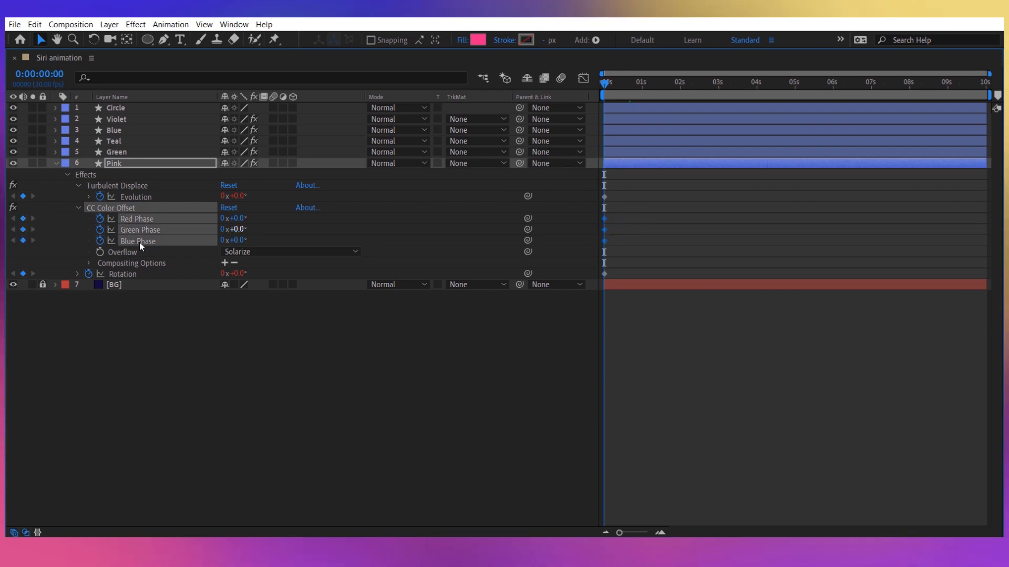
Enable expressions on Pink's Red, Green and Blue Phase and set the Red Phase expression to time*50.
left_click(100, 218, "alt")
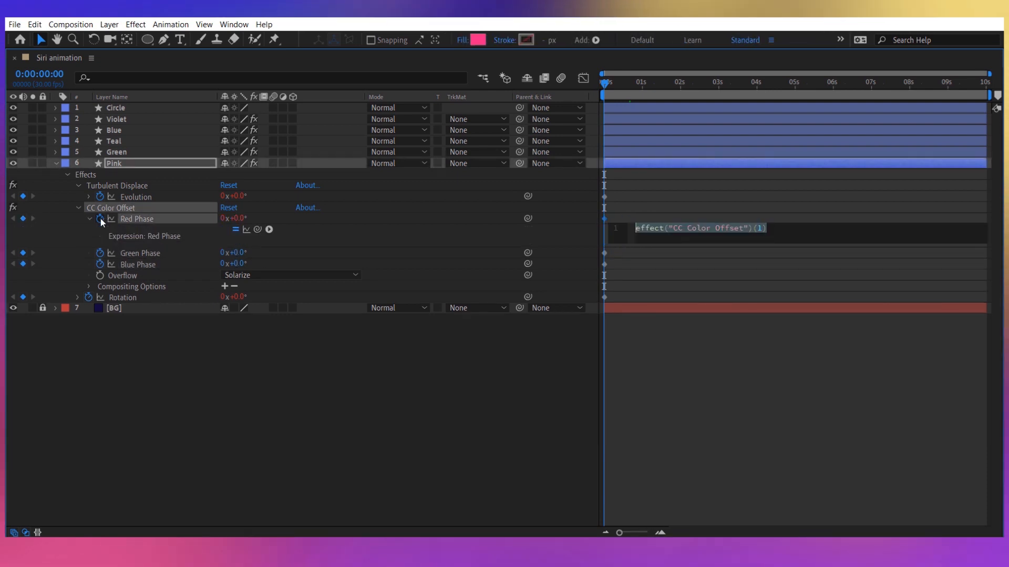
left_click(100, 253, "alt")
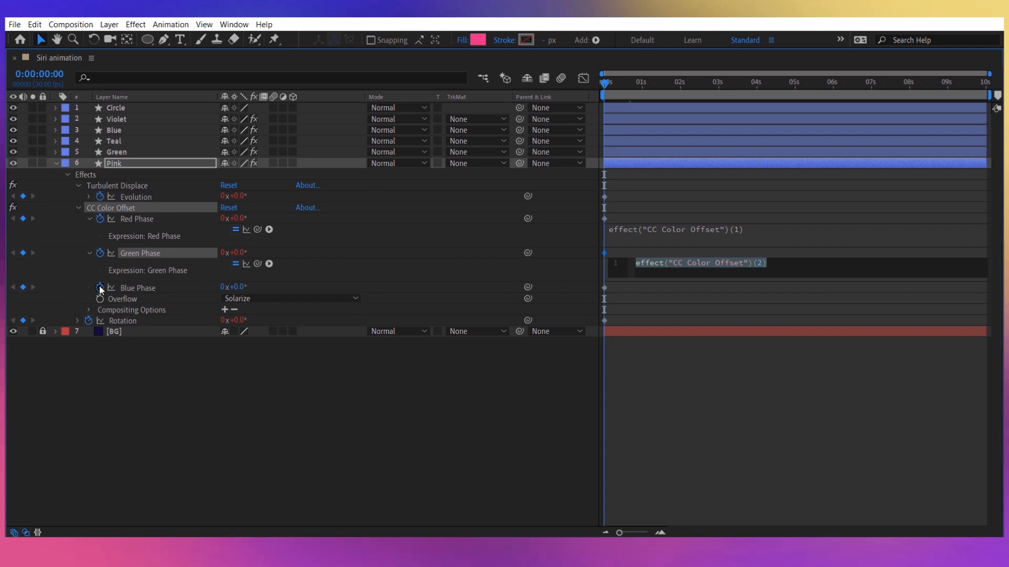
left_click(100, 287, "alt")
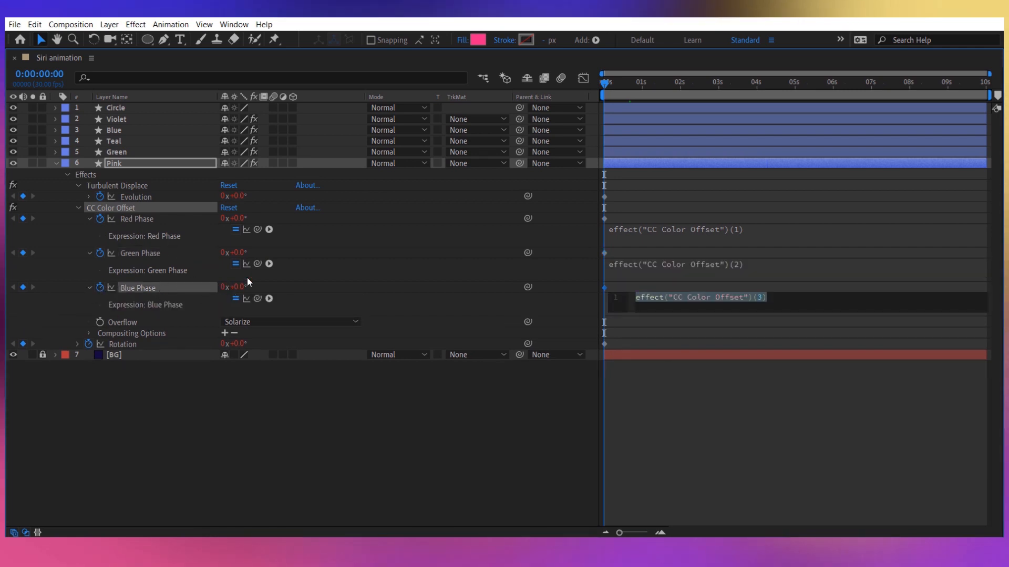
left_click(769, 231)
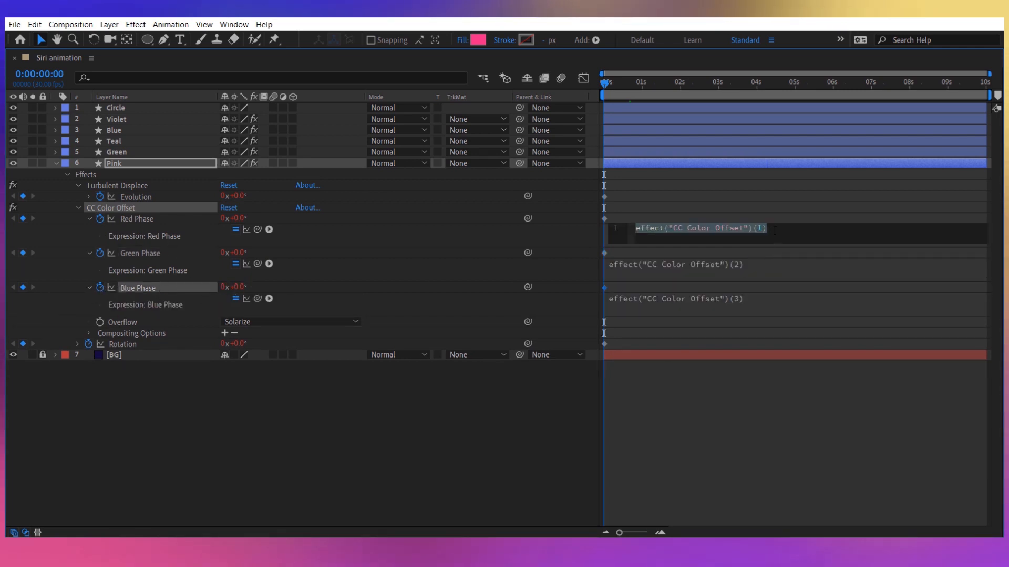
type("time")
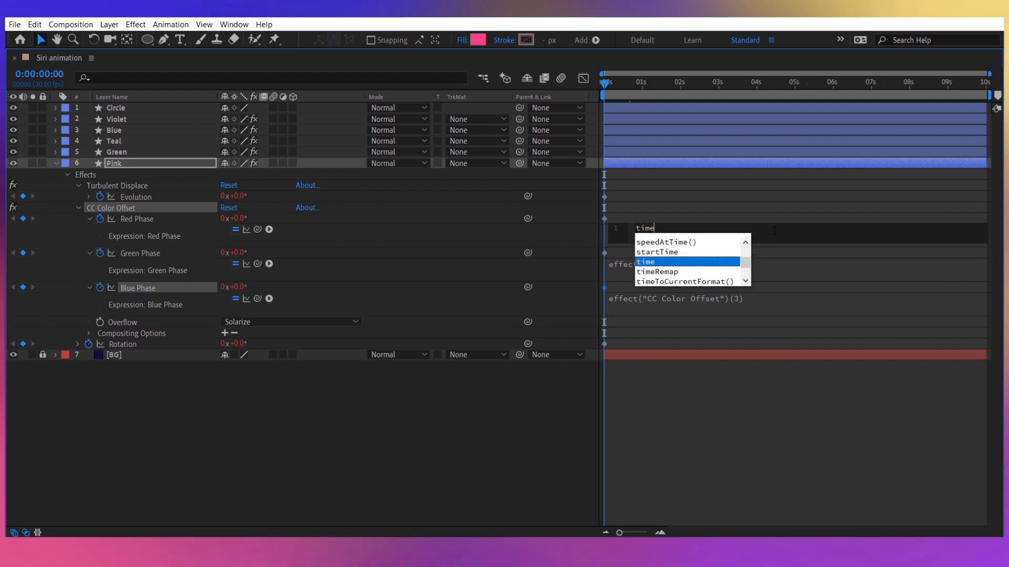
type("*")
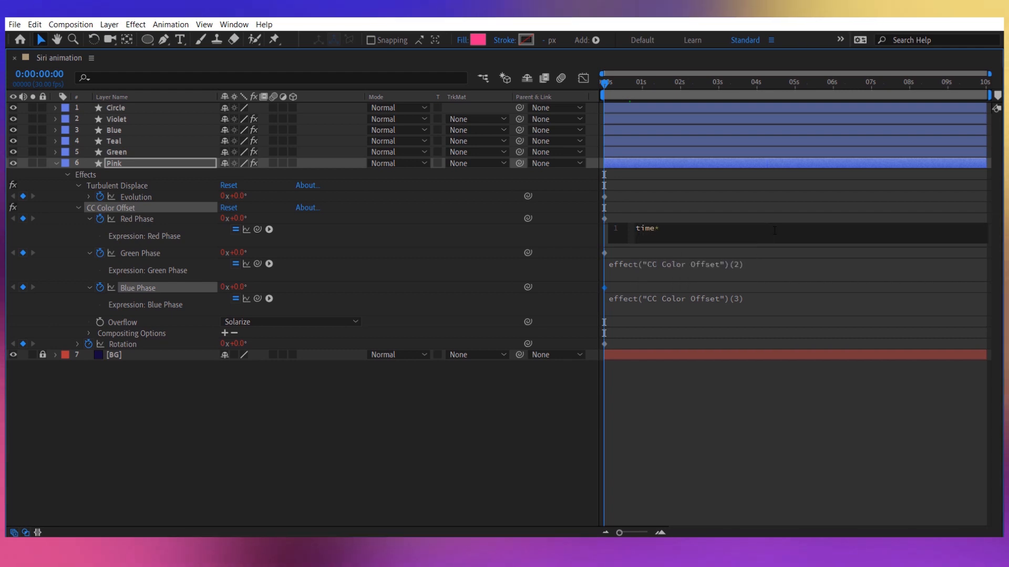
type("50")
key("ctrl+a")
key("ctrl+c")
Set the Green Phase expression to time*100 and the Blue Phase expression to time*150.
left_click(772, 263)
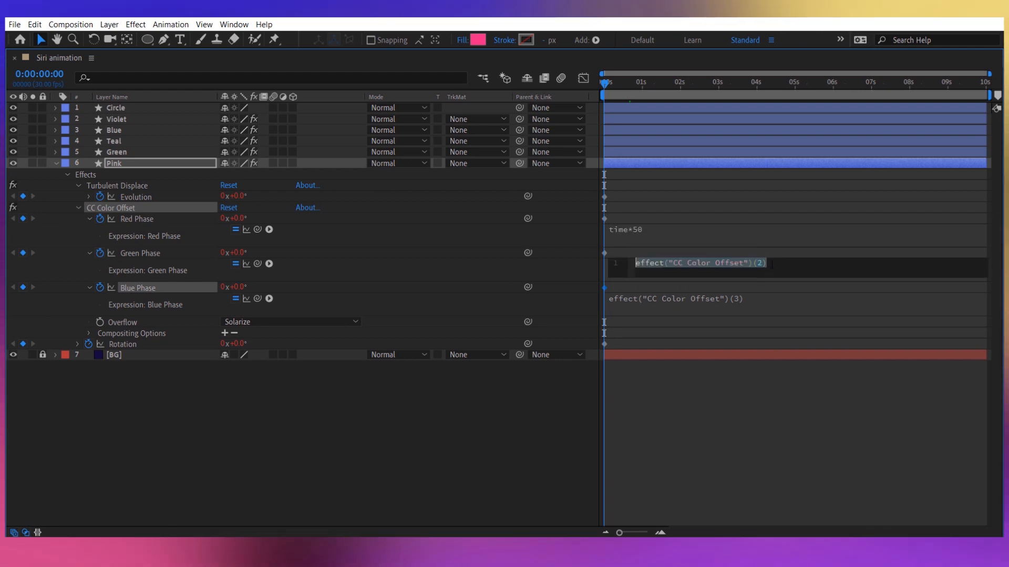
key("ctrl+v")
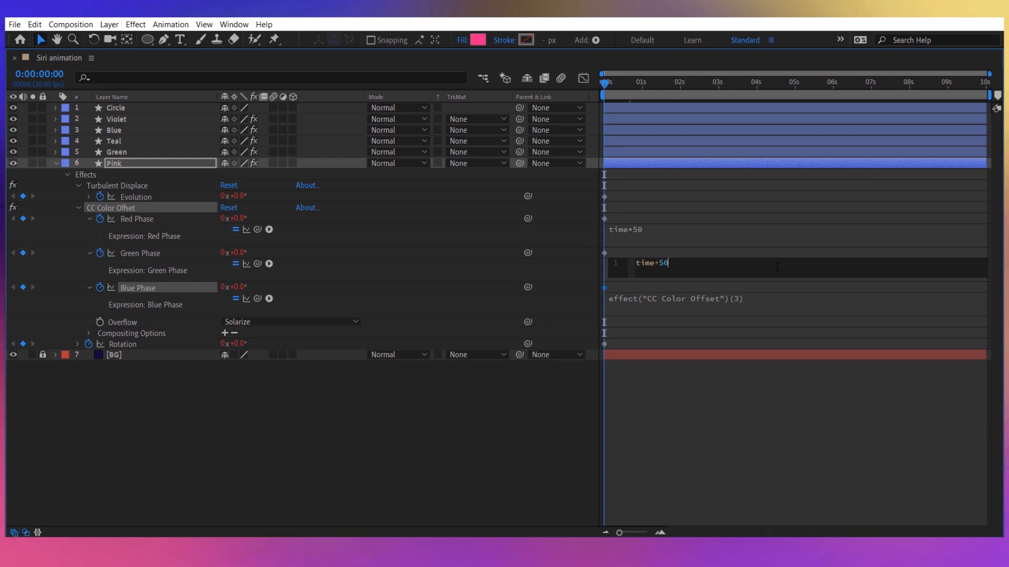
key("BackSpace")
key("BackSpace")
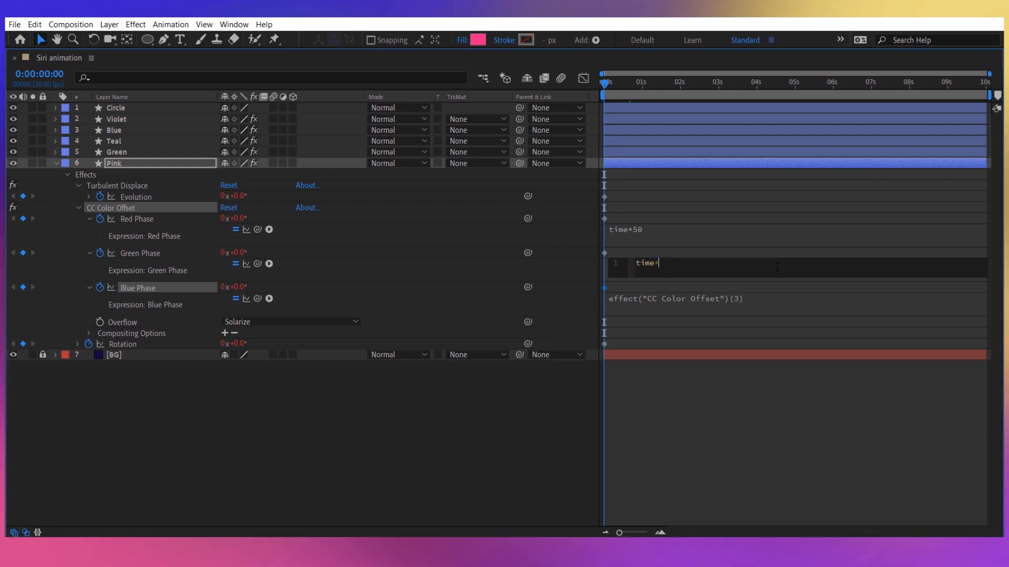
left_click(771, 301)
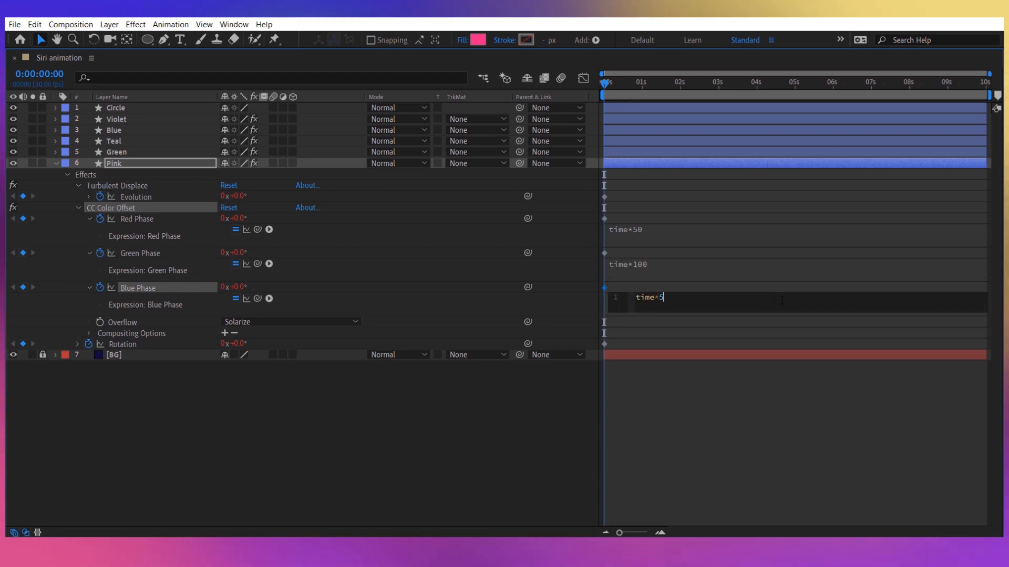
type("time*150")
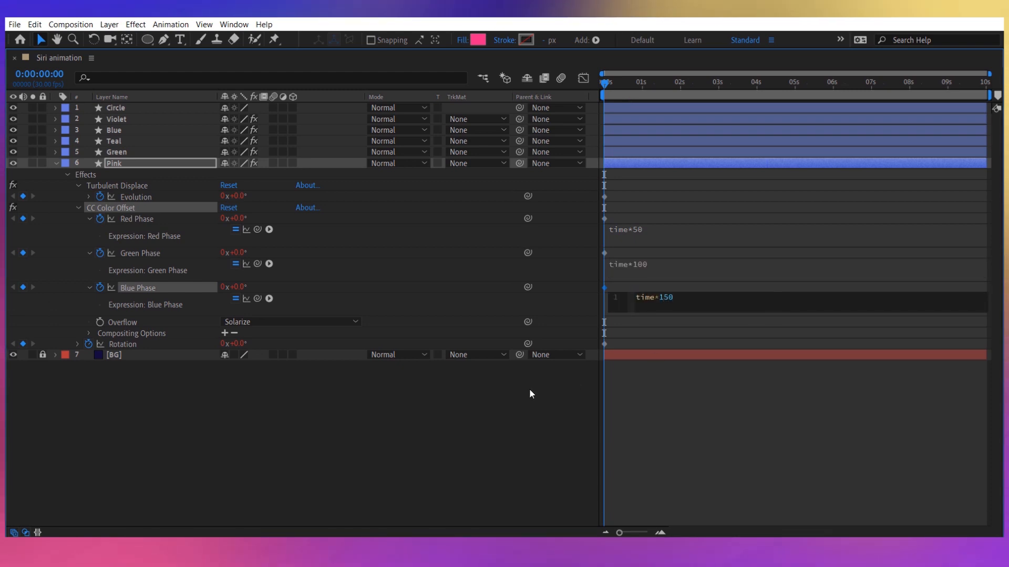
left_click(440, 384)
Copy Pink's CC Color Offset effect and paste it onto the Green, Teal, Blue and Violet layers.
left_click(141, 206)
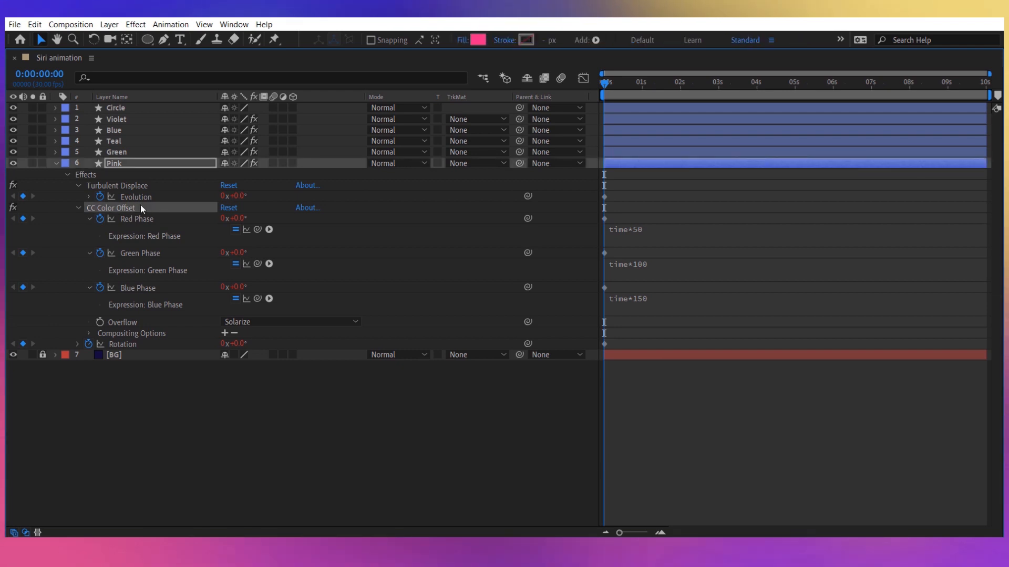
left_click(127, 152)
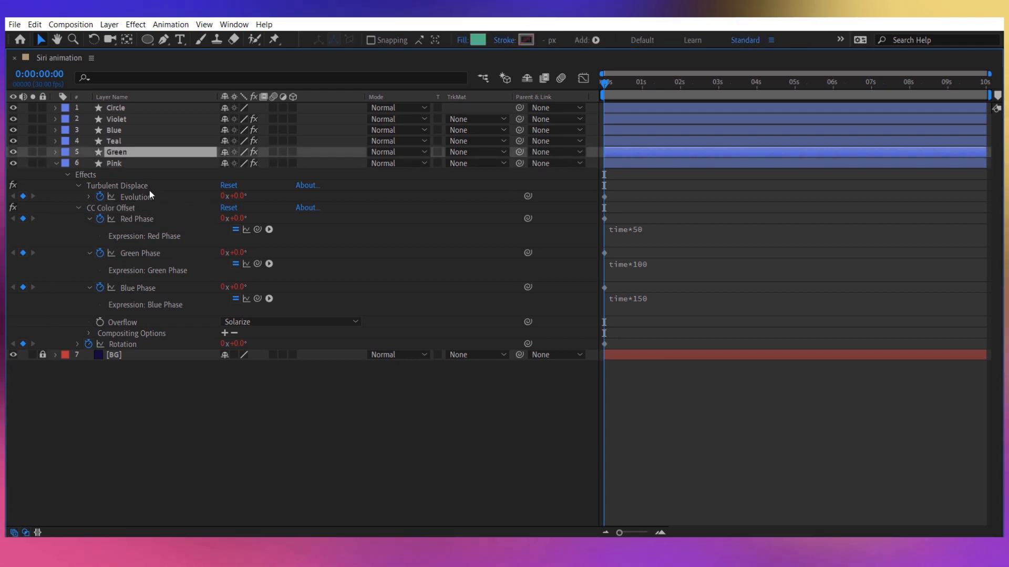
left_click(130, 117, "shift")
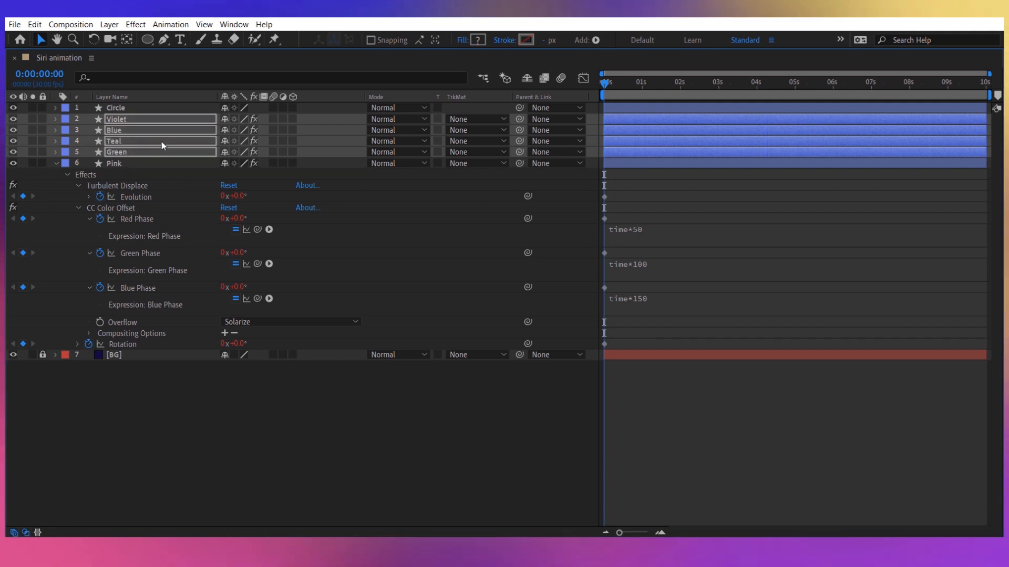
Reveal the animated properties of the Pink through Violet layers and check that each one has CC Color Offset.
left_click(126, 163)
left_click(116, 120, "shift")
key("e")
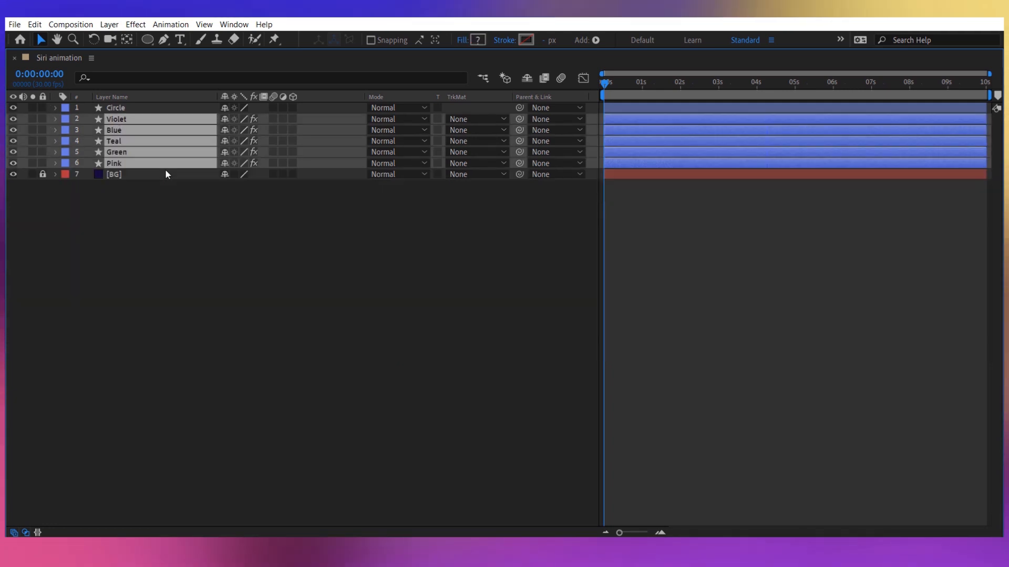
key("e")
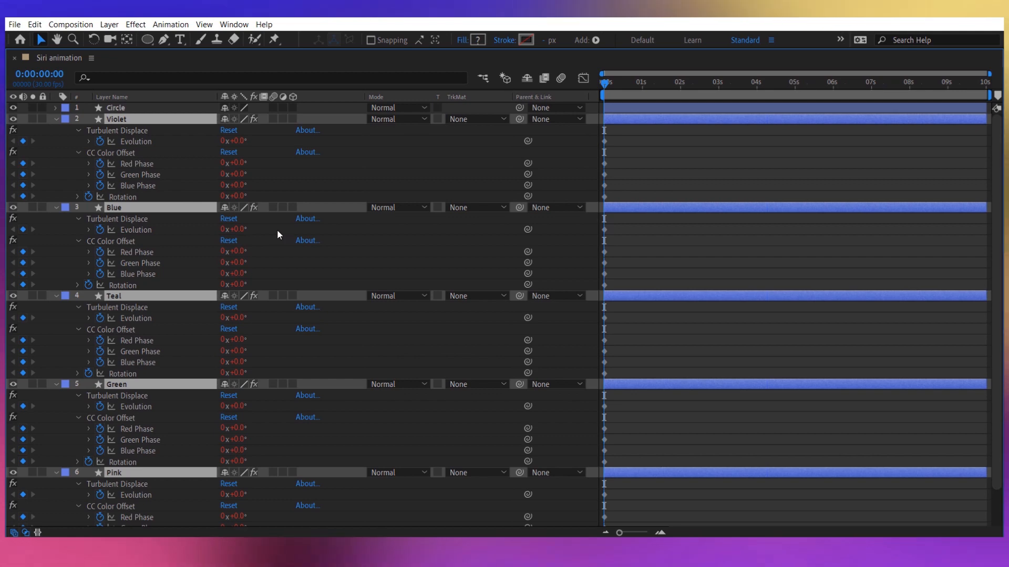
scroll(227, 239, "down", 2)
scroll(226, 243, "up", 2)
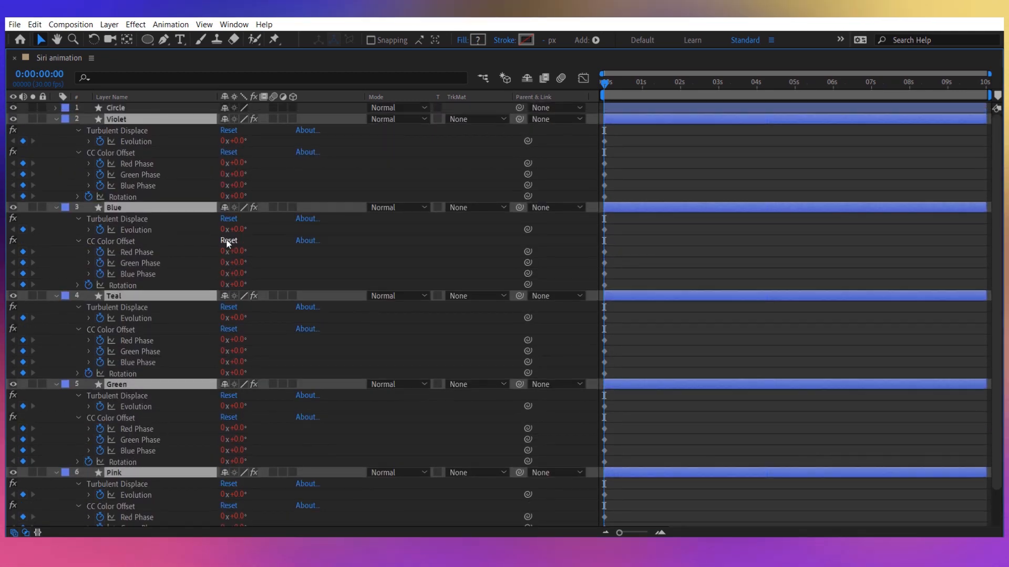
Preview the colour-shifting animation from the start and collapse the colour layers' properties.
key("grave")
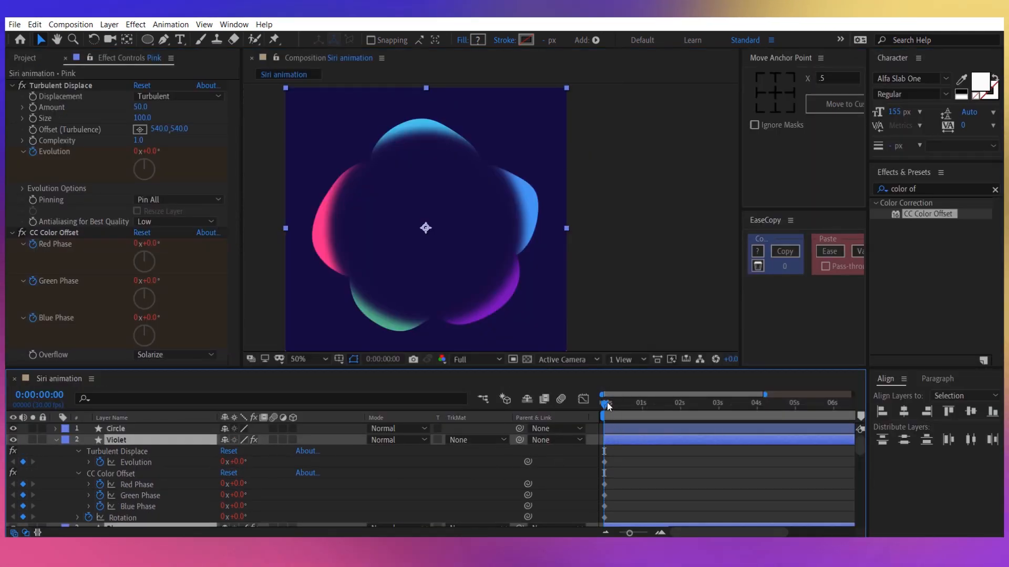
left_click_drag(605, 406, 581, 417)
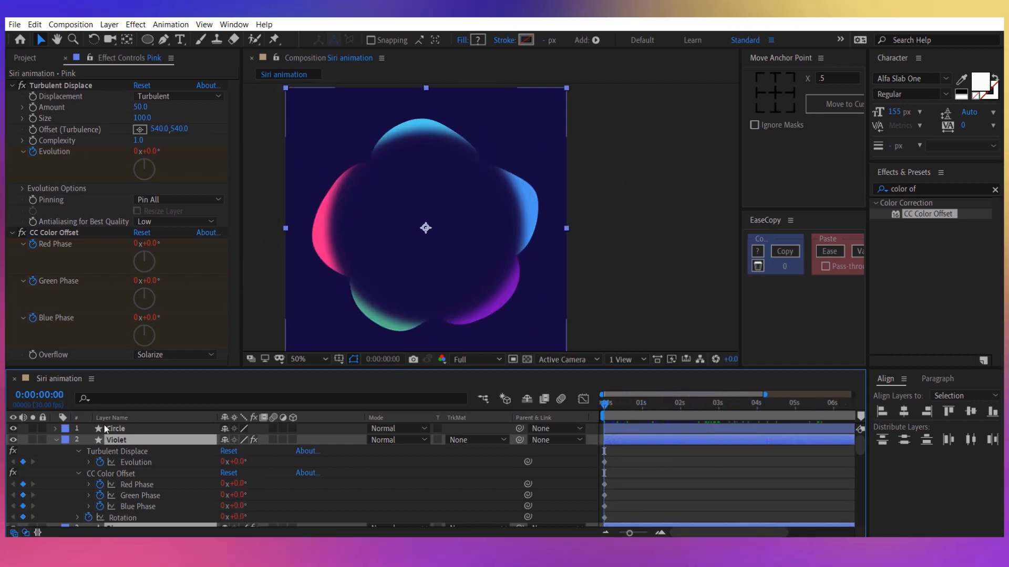
left_click(56, 439)
Add an adjustment layer named Effects and place it directly beneath the Circle layer.
left_click(168, 511)
right_click(168, 510)
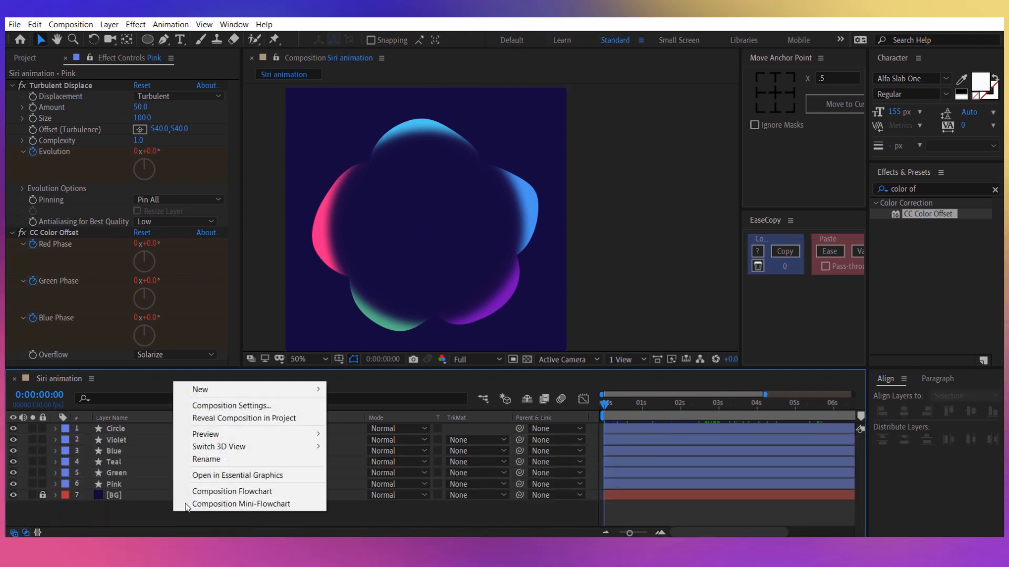
mouse_move(227, 391)
left_click(372, 480)
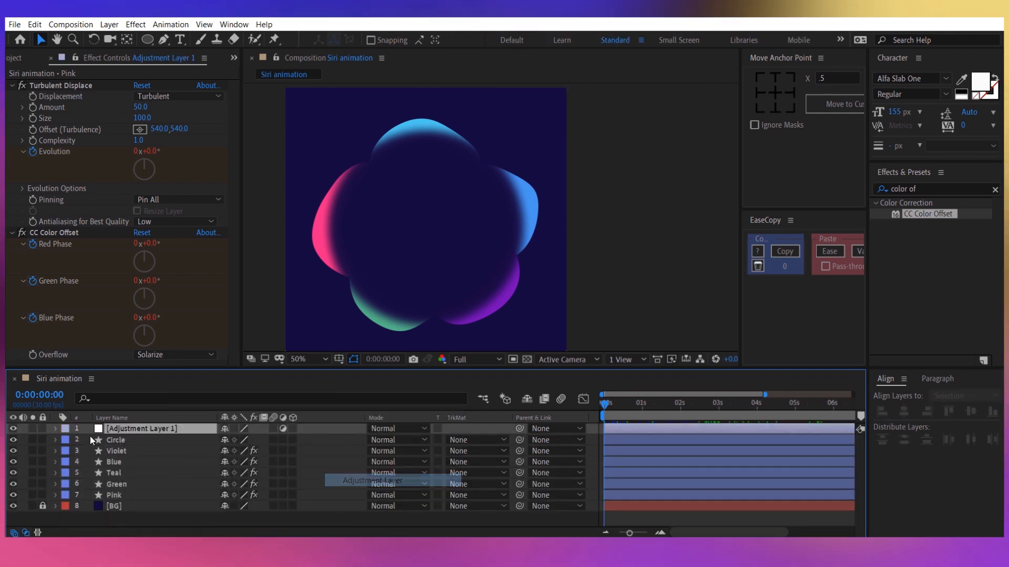
right_click(148, 429)
left_click(148, 419)
type("Effects")
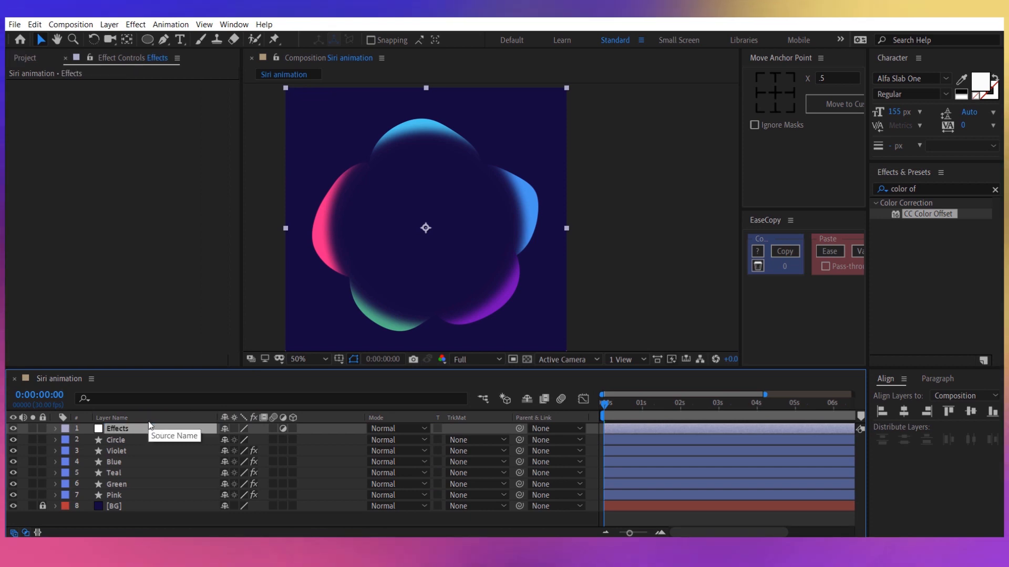
key("Return")
left_click_drag(147, 430, 157, 450)
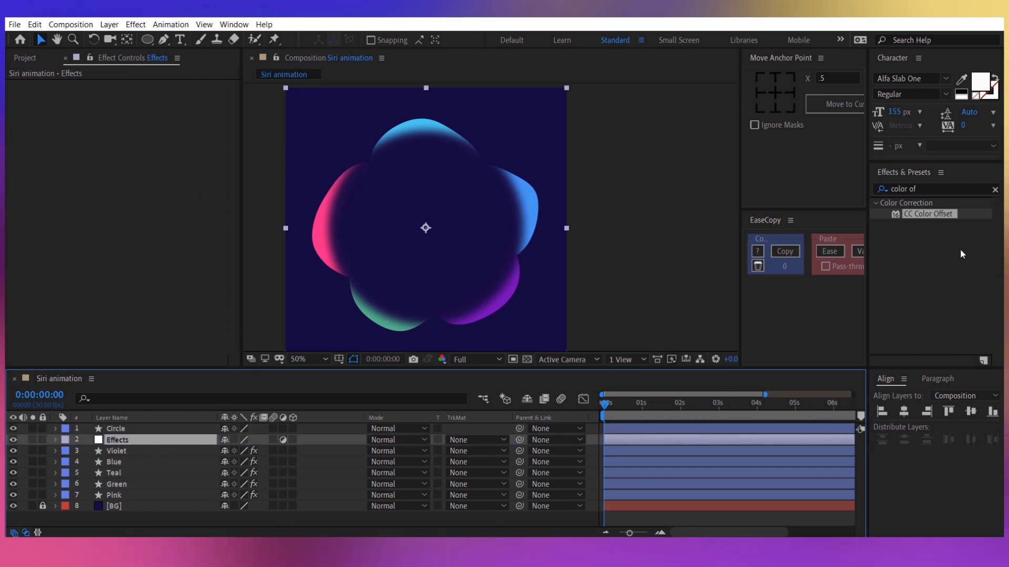
Apply Fast Box Blur to the Effects layer with Blur Radius 35, Iterations 4 and Repeat Edge Pixels enabled.
left_click(938, 189)
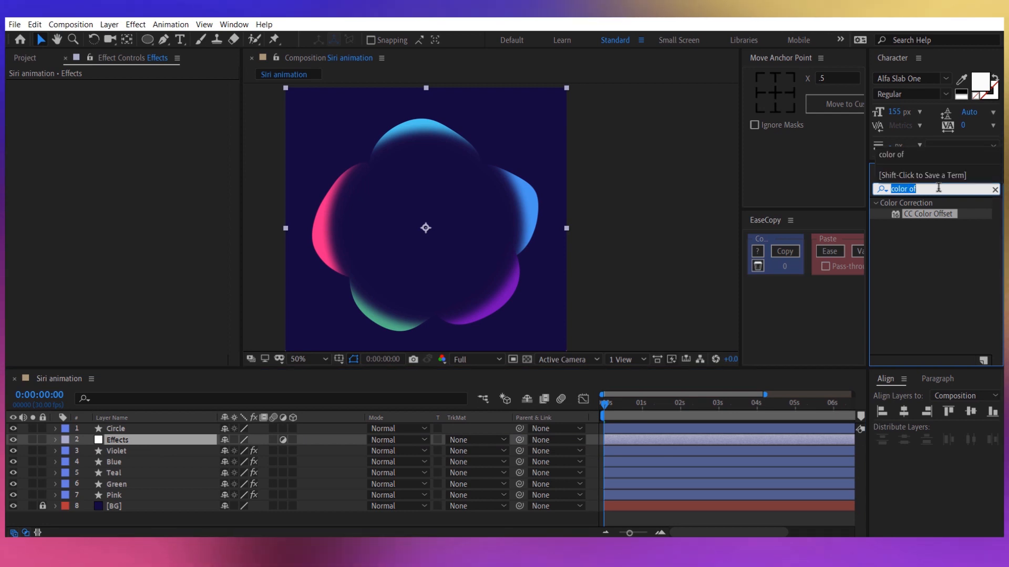
type("fast box")
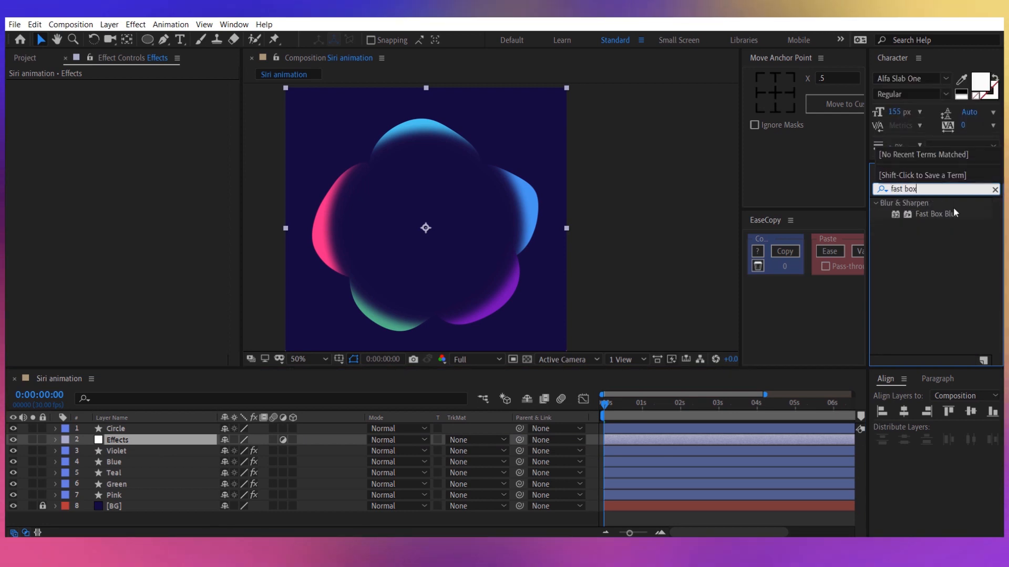
double_click(946, 213)
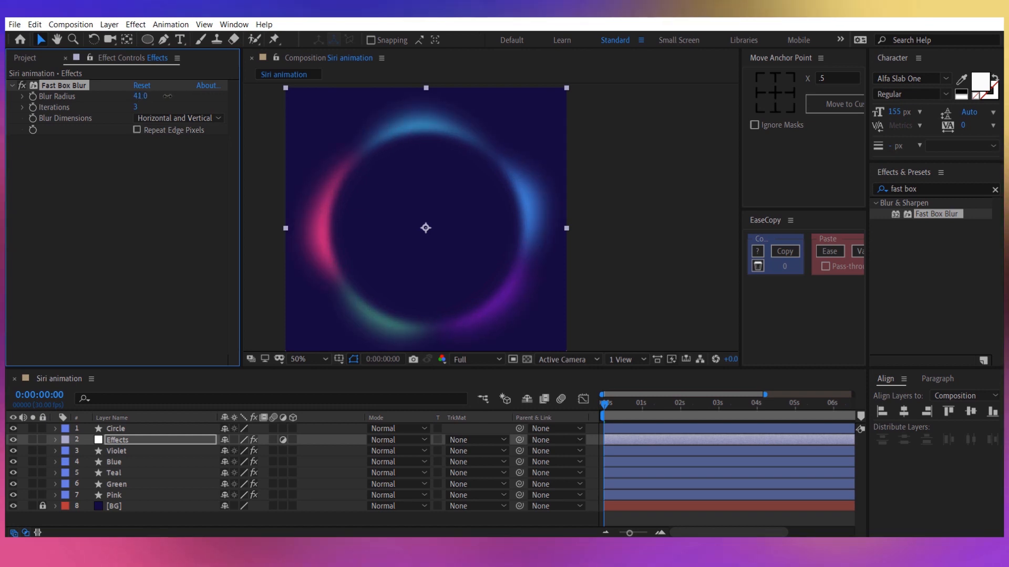
left_click(142, 97)
type("35")
left_click(141, 208)
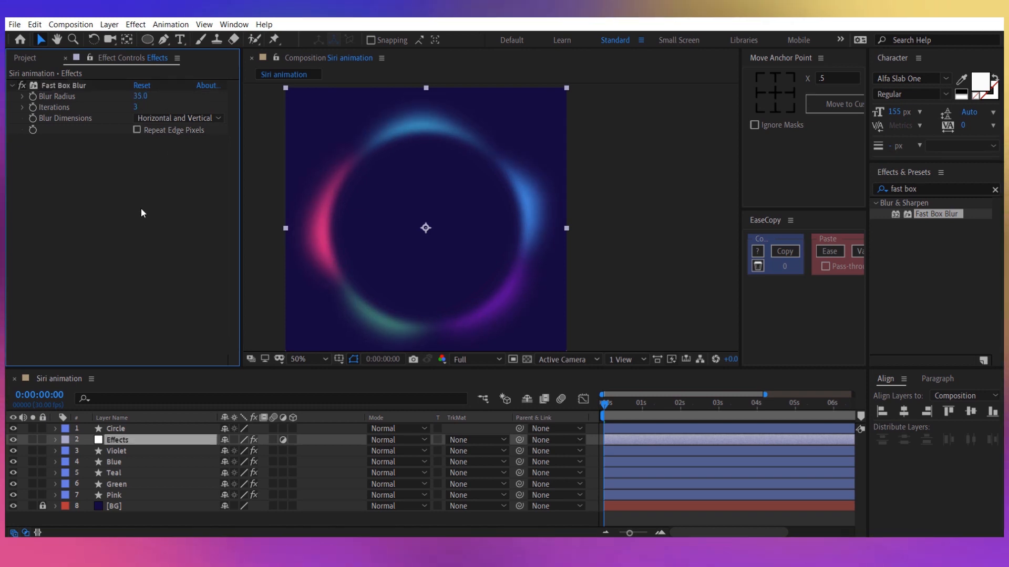
left_click_drag(136, 108, 139, 109)
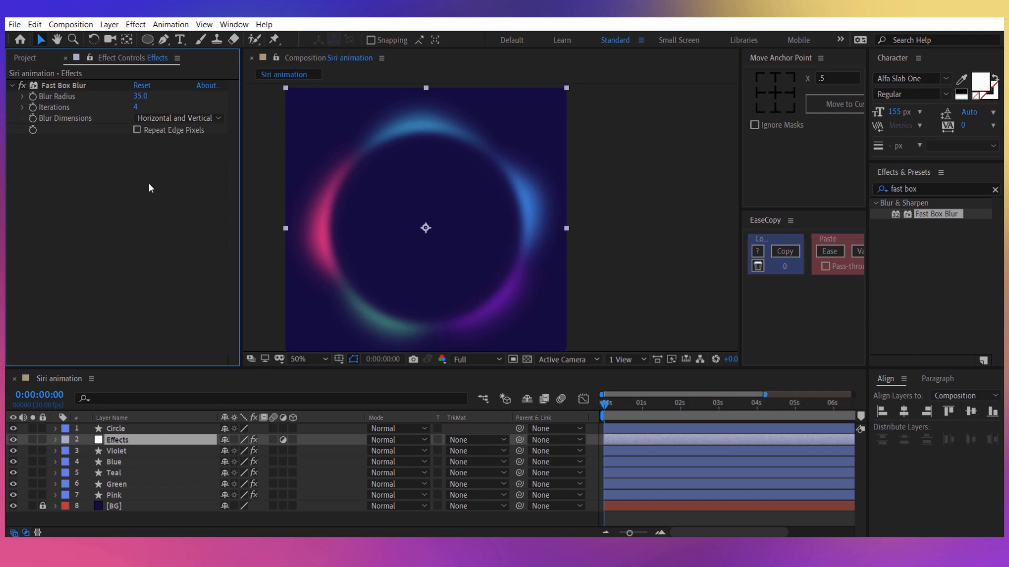
left_click(137, 130)
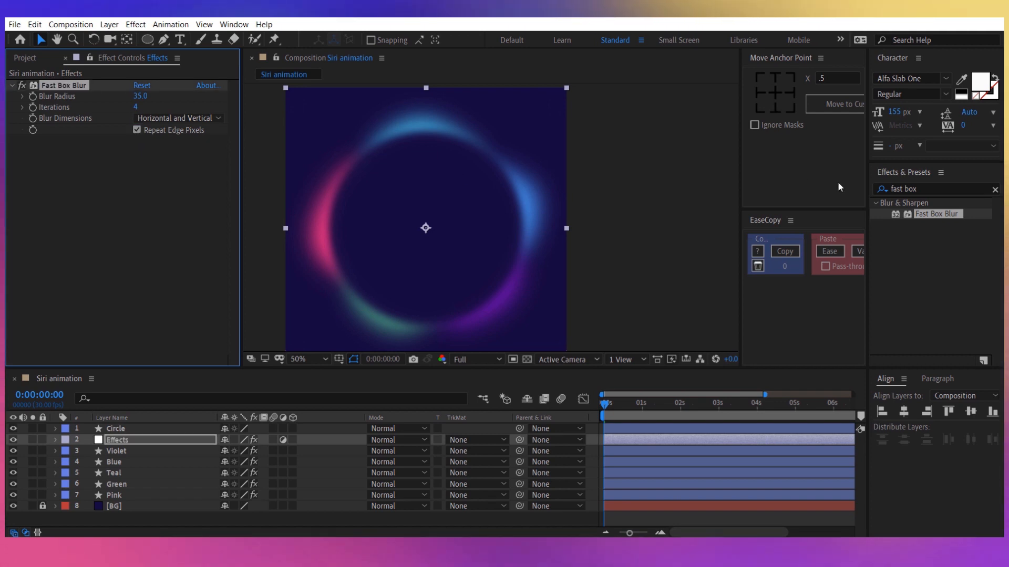
Add the Radial Blur effect to the Effects layer and turn it off.
double_click(926, 190)
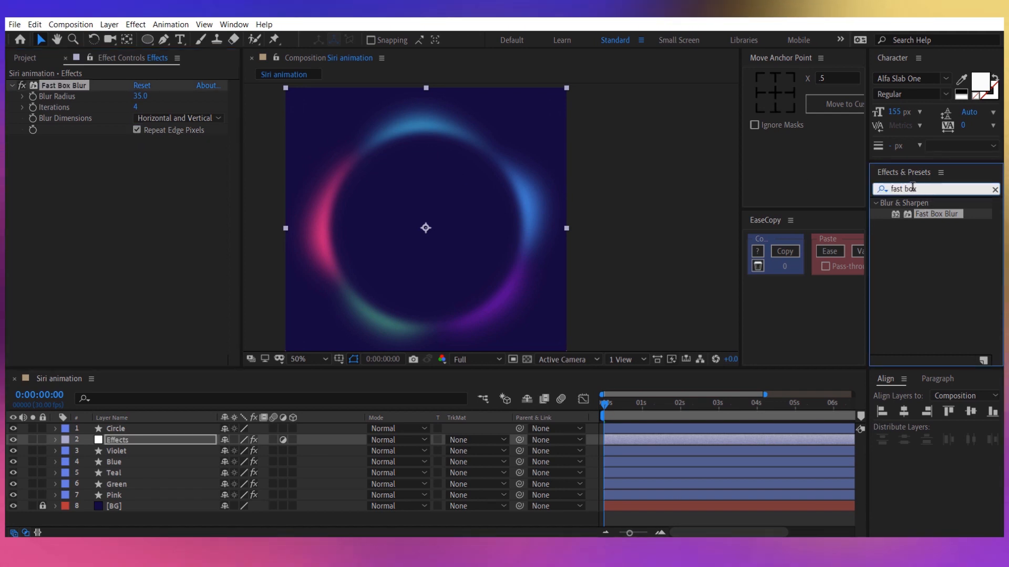
type("radial ")
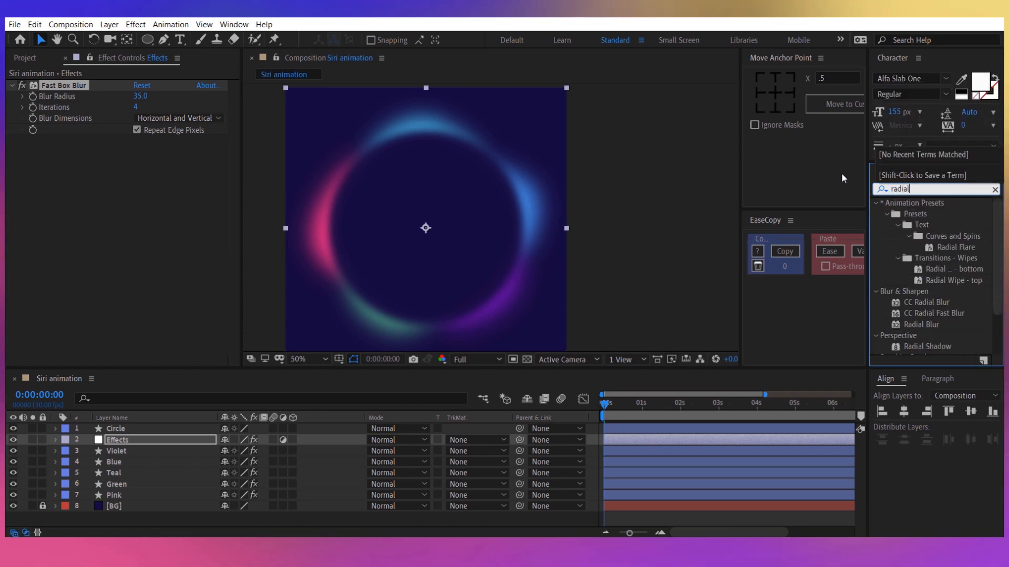
type("b")
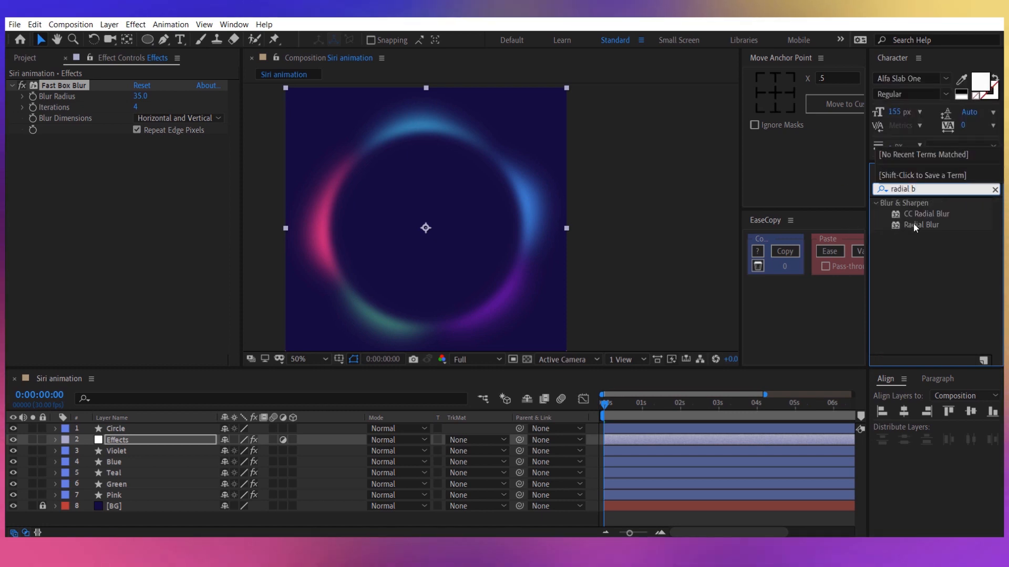
left_click_drag(912, 223, 225, 206)
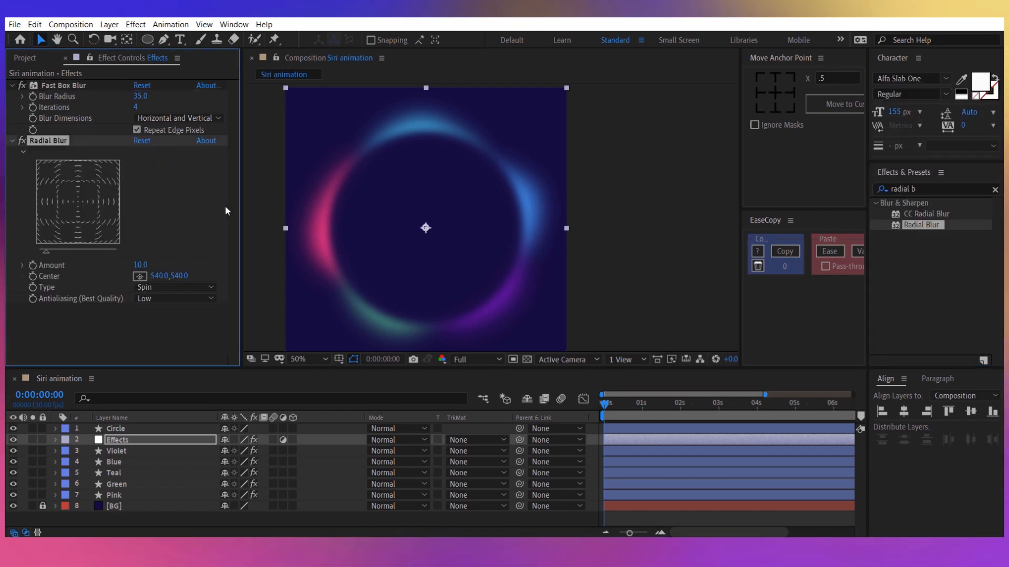
left_click(22, 140)
With no layer selected, draw a small circle inside the blurred colour ring as a new shape layer.
right_click(315, 516)
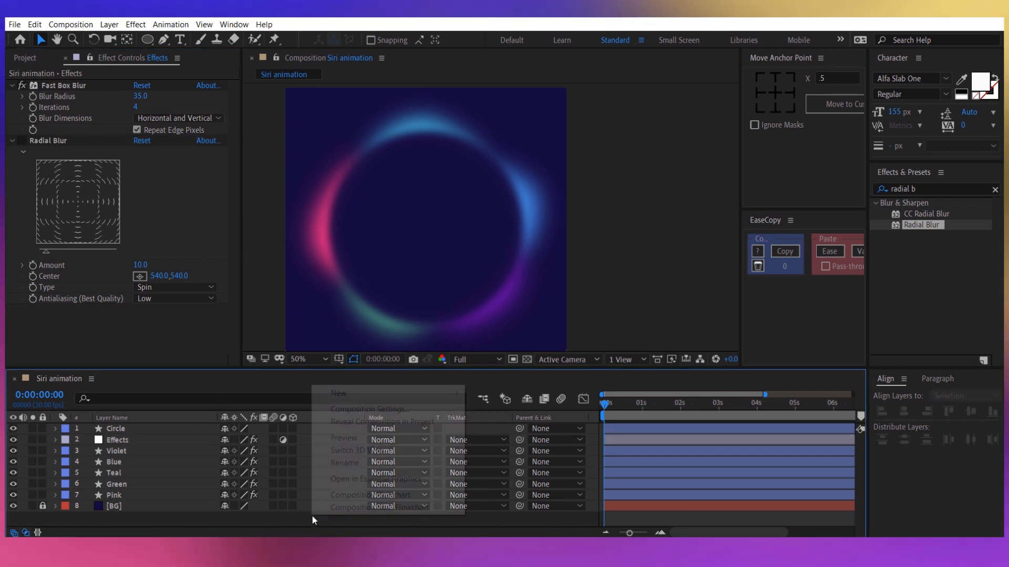
left_click(277, 514)
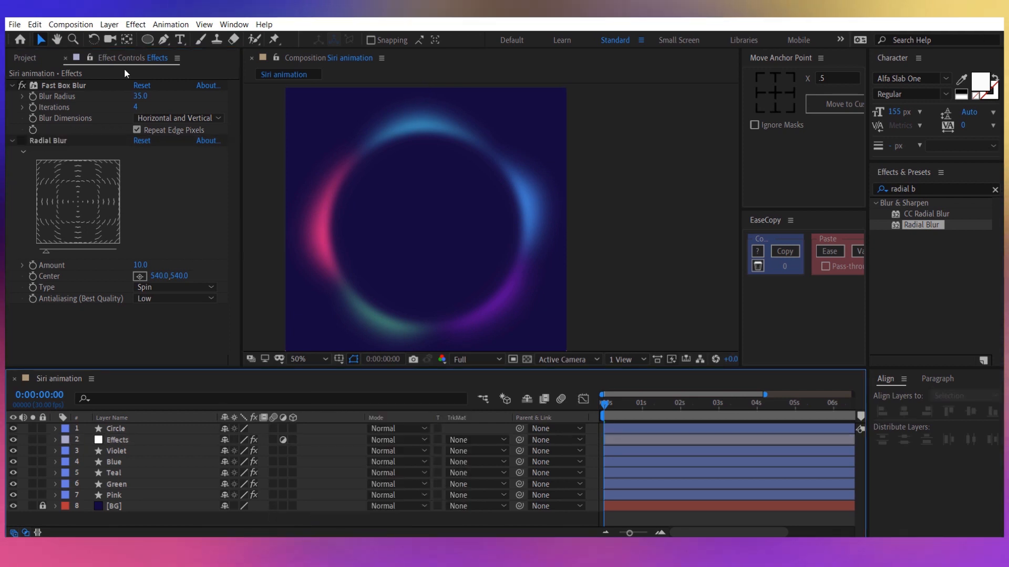
left_click(147, 39)
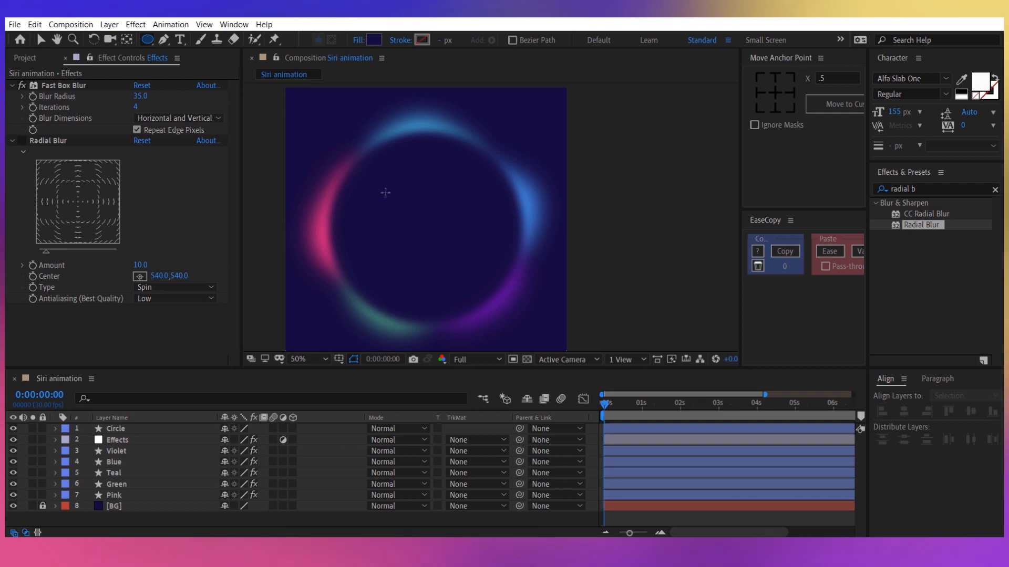
left_click(410, 212)
left_click_drag(382, 192, 494, 279)
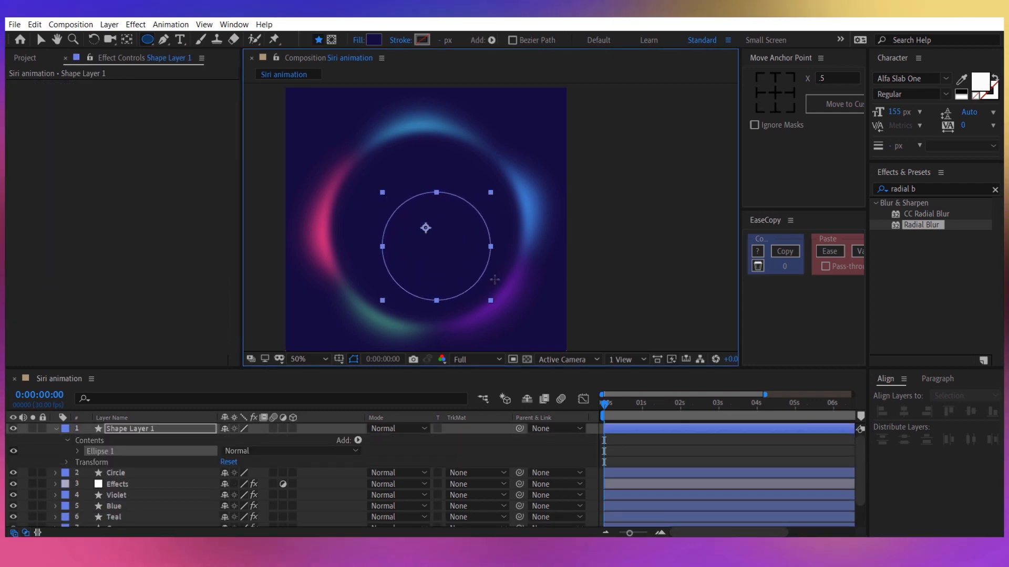
Set the new circle's fill colour to hex 261C54.
left_click(372, 39)
type("2")
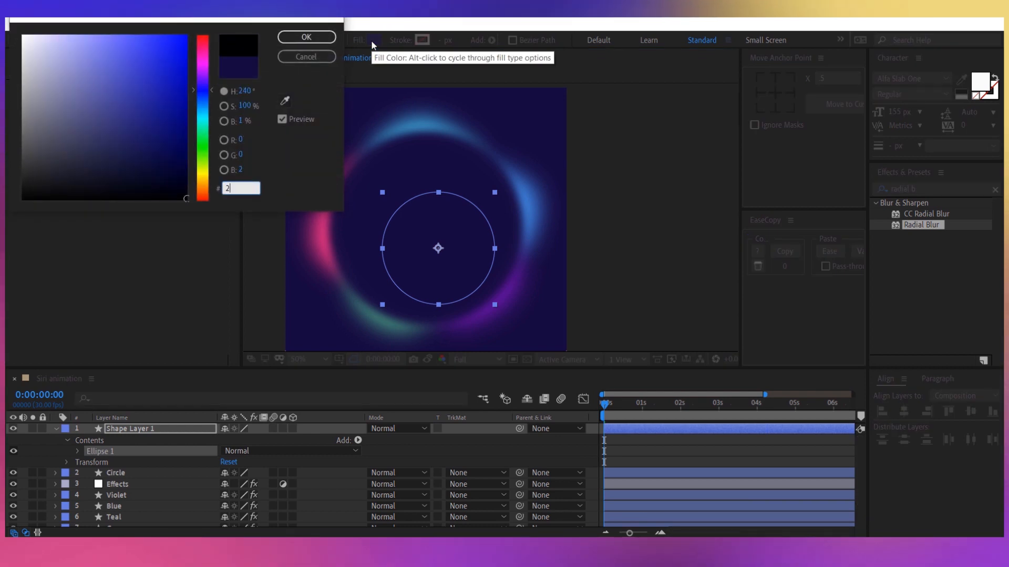
type("6")
type("c54")
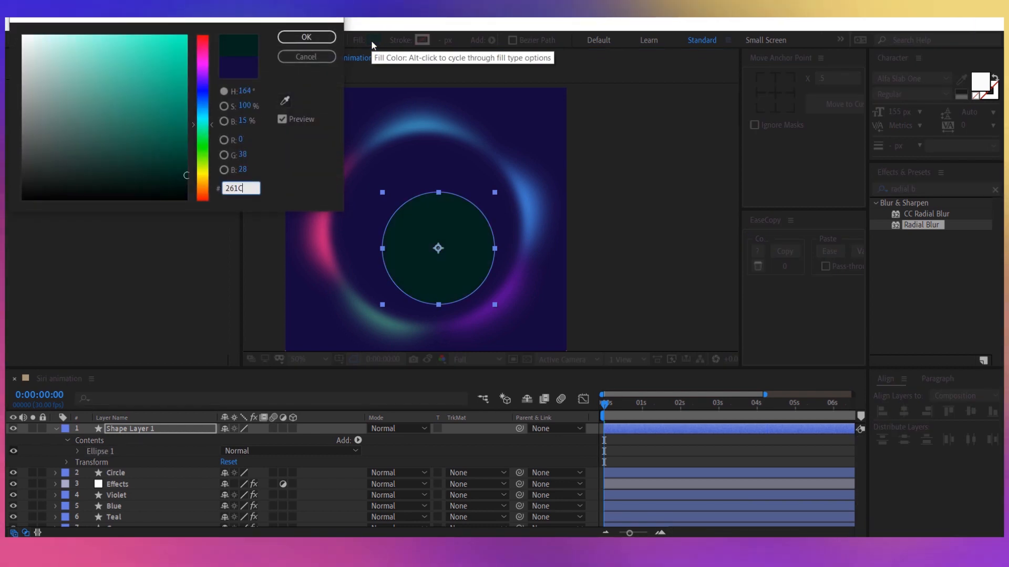
key("Return")
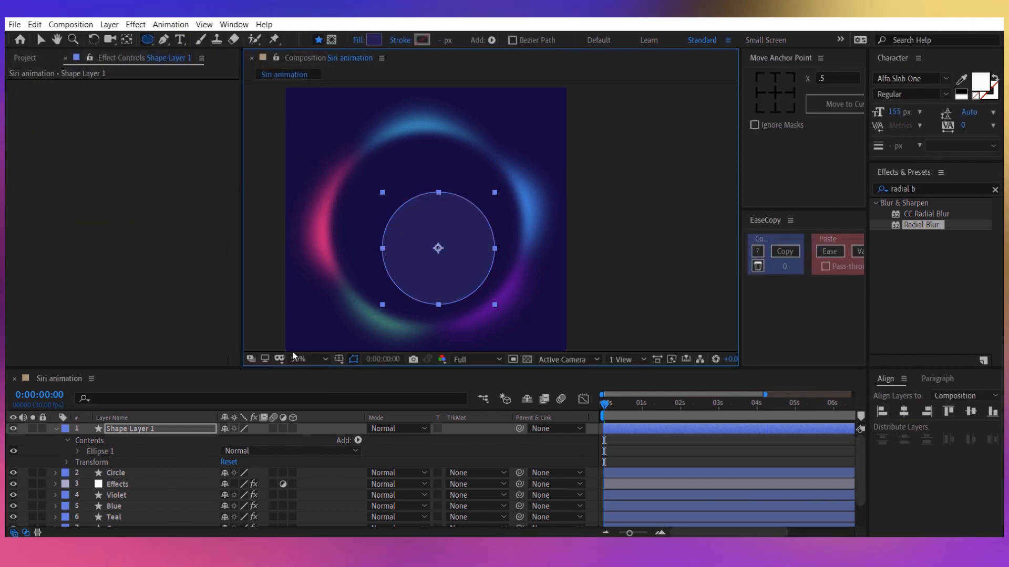
Centre the new circle horizontally and vertically in the composition.
left_click(206, 427)
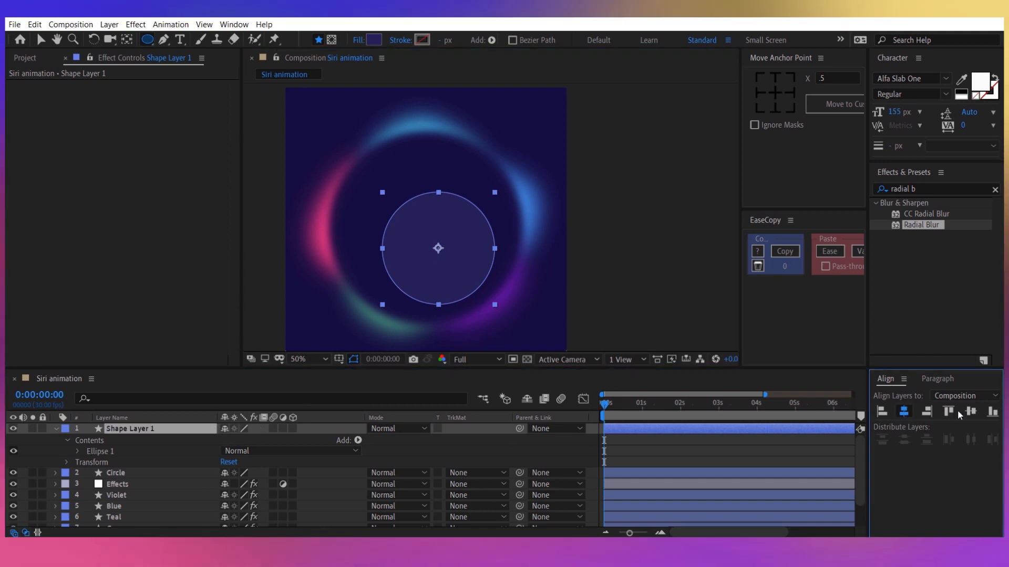
left_click(903, 411)
left_click(970, 412)
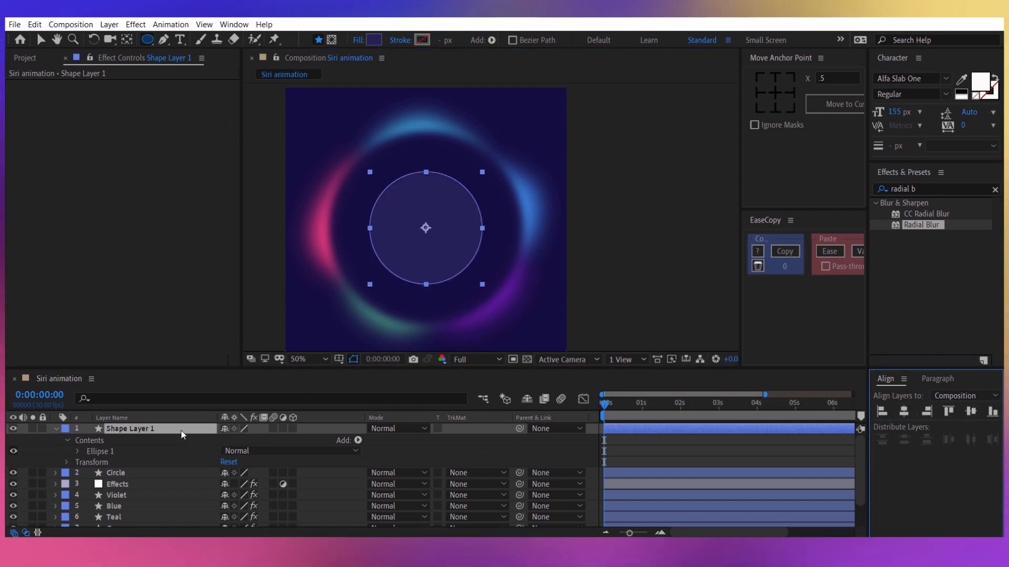
Try an opacity of 25% on the new circle's layer and restore it to 100%.
key("t")
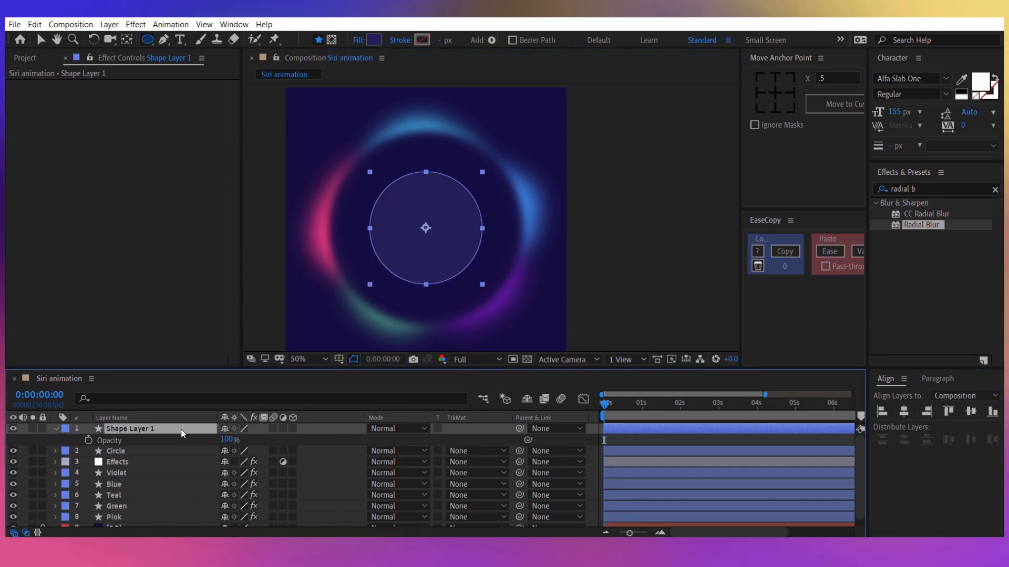
left_click(237, 439)
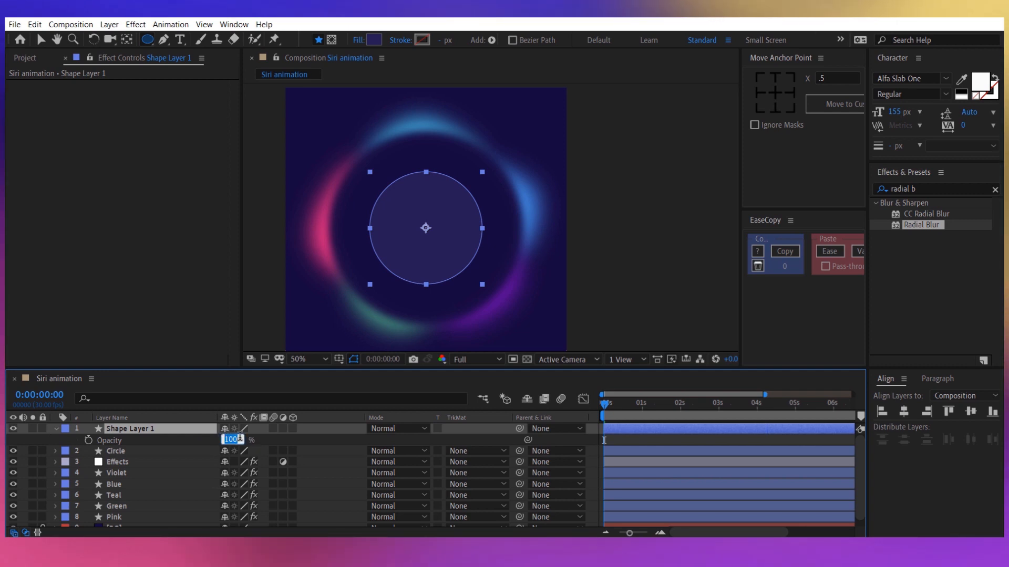
type("25")
key("Return")
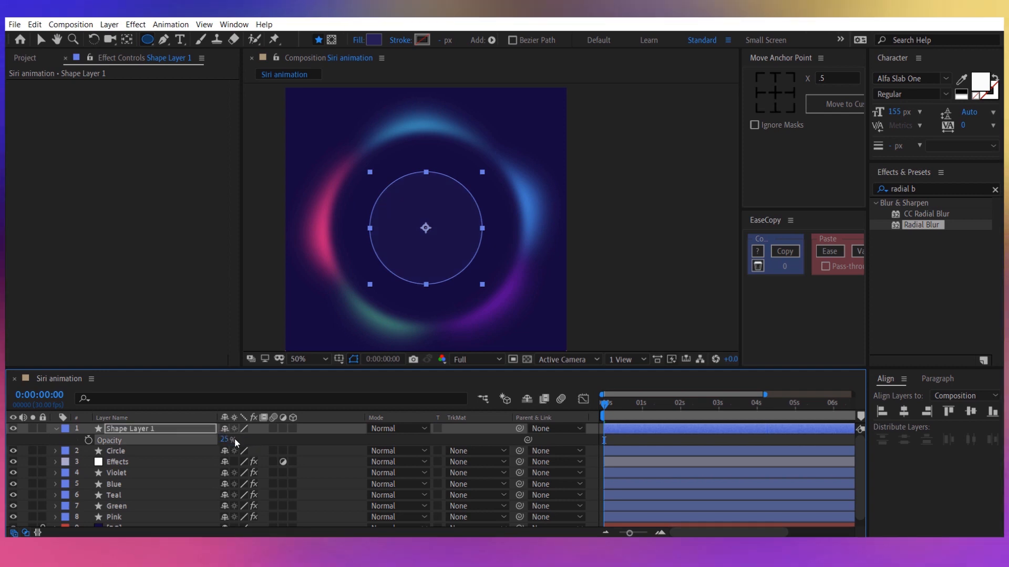
left_click_drag(228, 444, 357, 434)
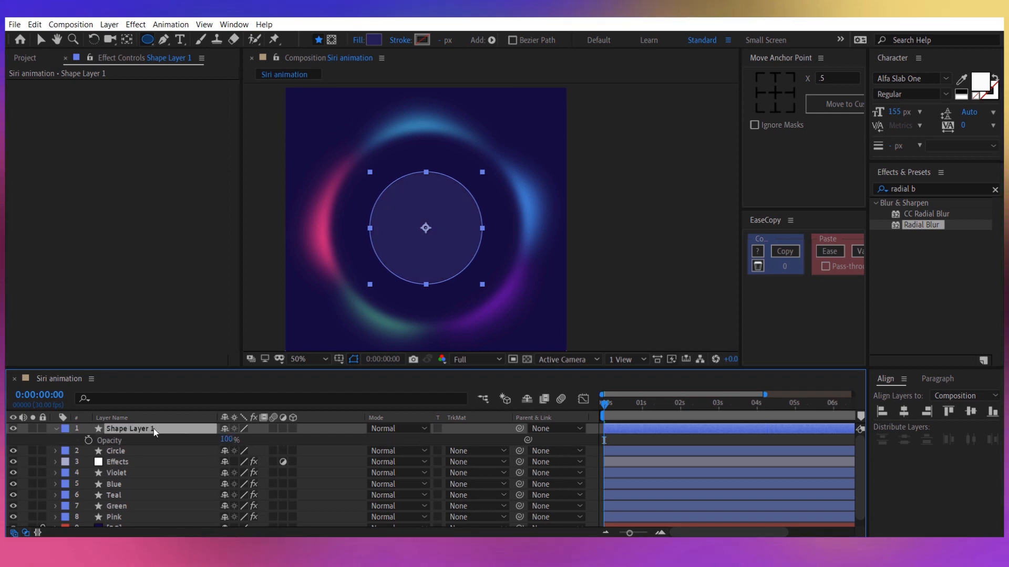
Add Scale keyframes of 100% to the new circle at 0, 2 and 4 seconds.
key("s")
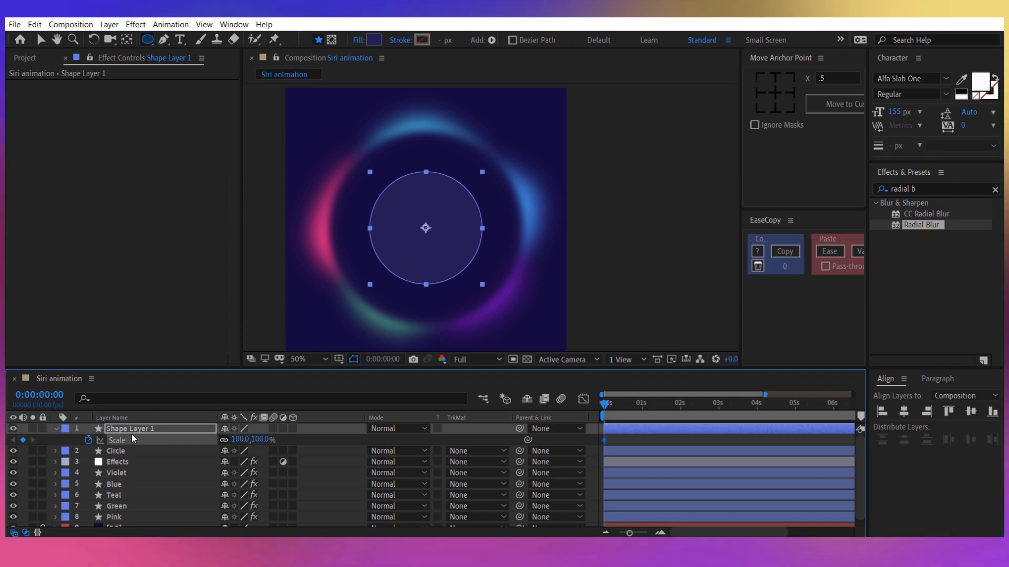
key("space")
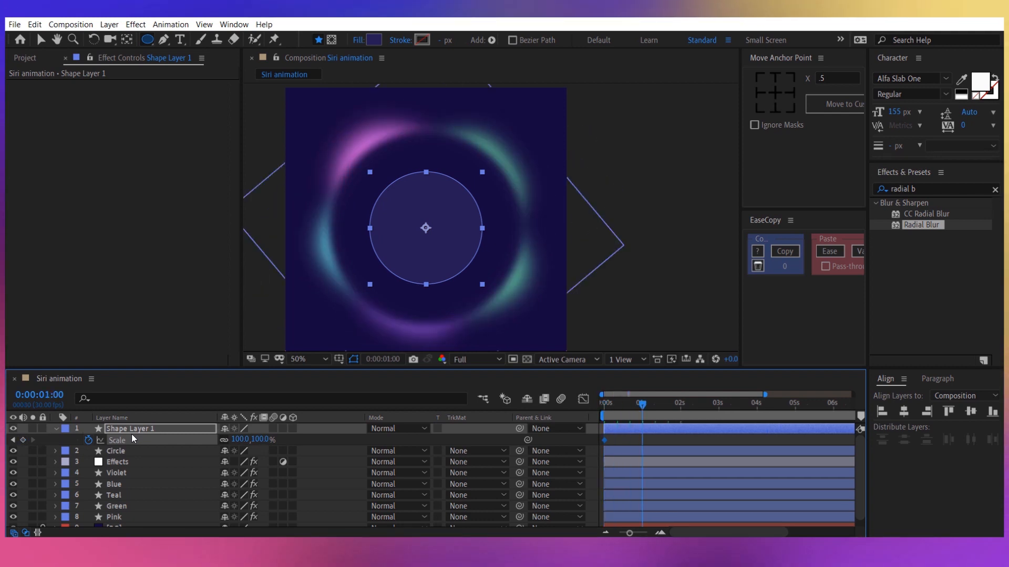
key("space")
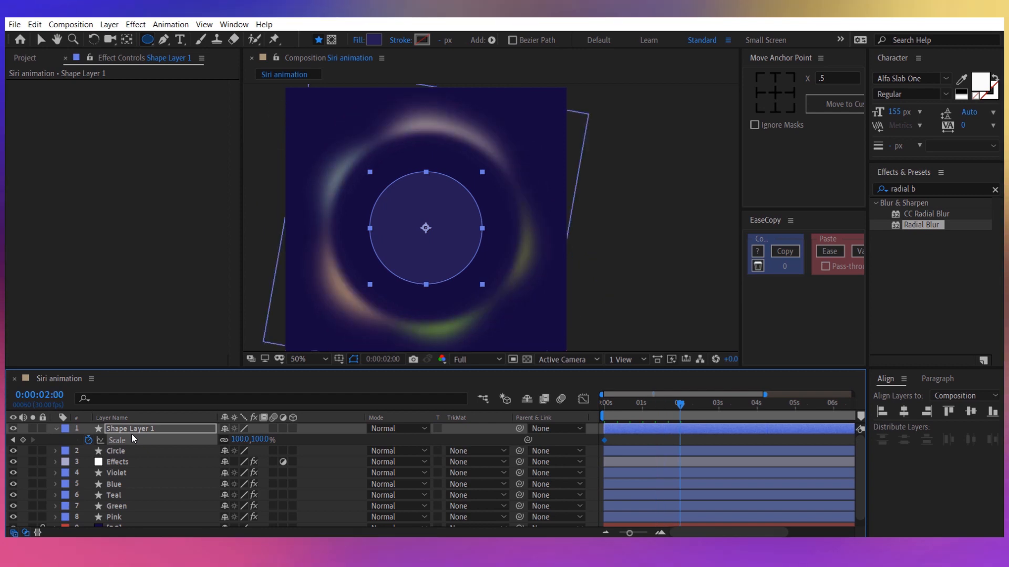
left_click(23, 440)
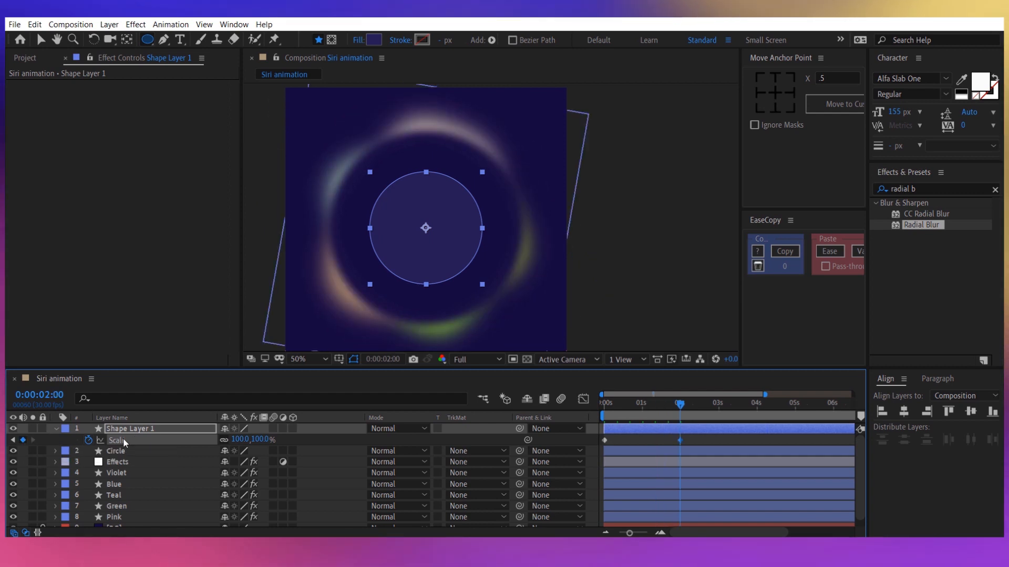
key("space")
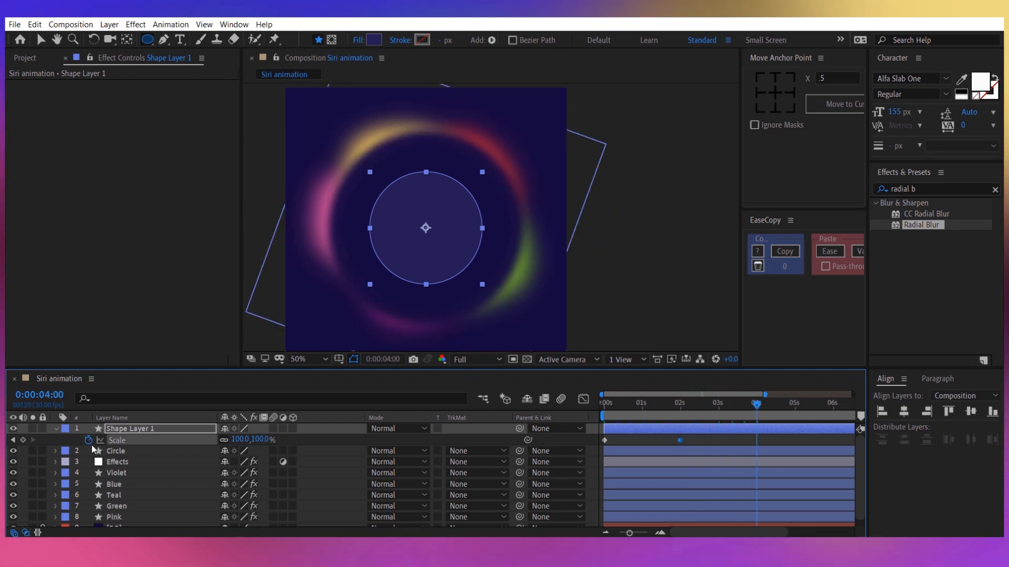
left_click(26, 439)
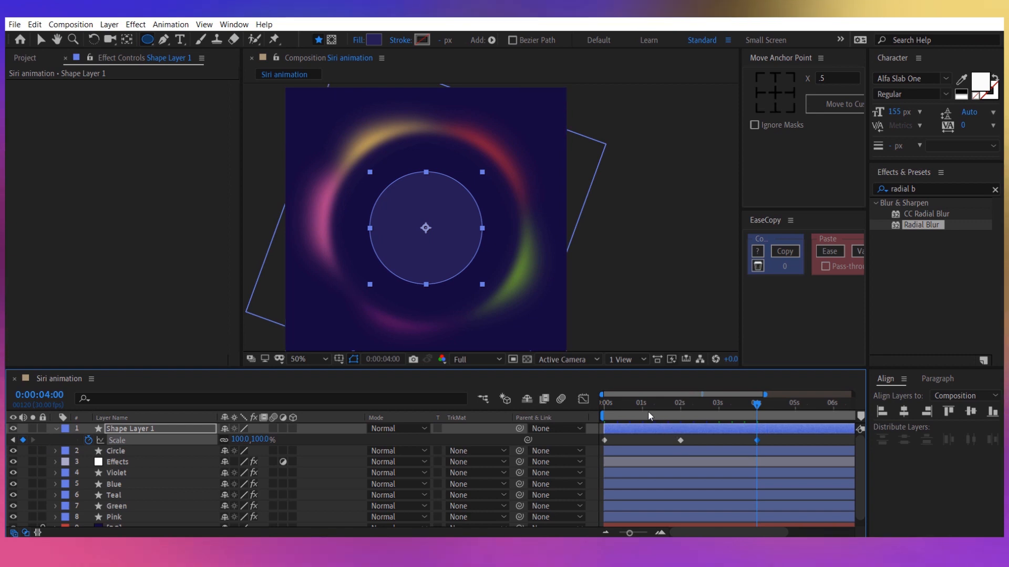
Set the new circle's Scale at 0 seconds to 80.2% and move the playhead to the 2-second keyframe.
left_click_drag(648, 411, 594, 413)
mouse_move(253, 445)
left_mouse_down()
mouse_move(224, 440)
mouse_move(247, 441)
left_mouse_up()
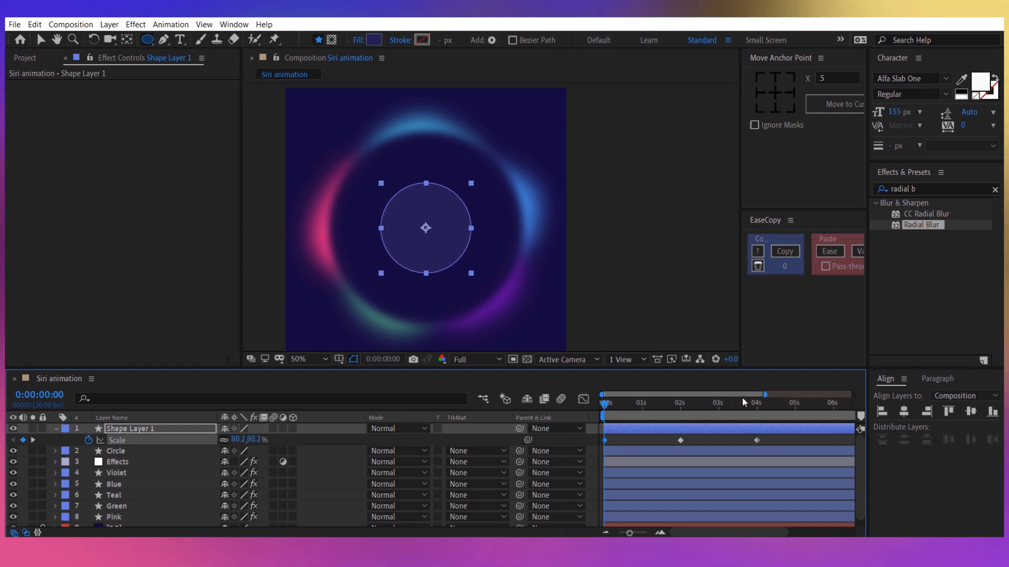
left_click_drag(668, 405, 679, 406)
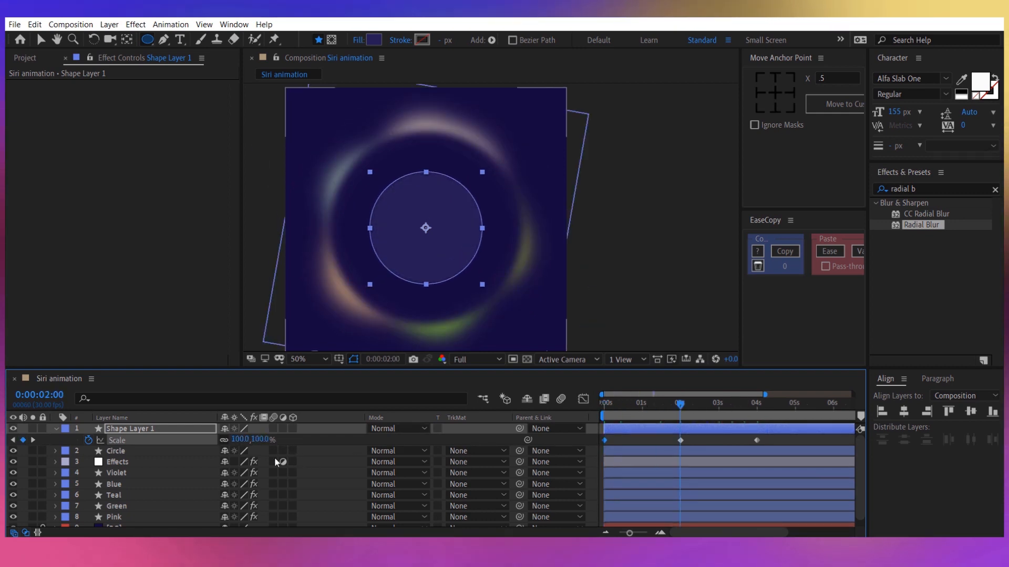
Set the new circle's Scale at 2 seconds to 114.8% and paste the 0-second Scale keyframe at 4 seconds.
left_click_drag(257, 440, 337, 442)
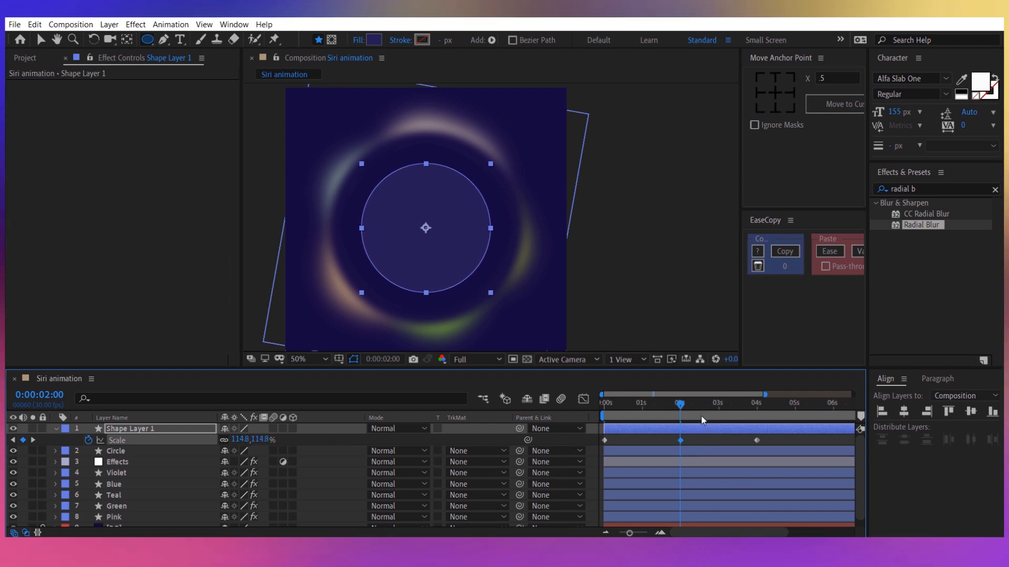
left_click(764, 414)
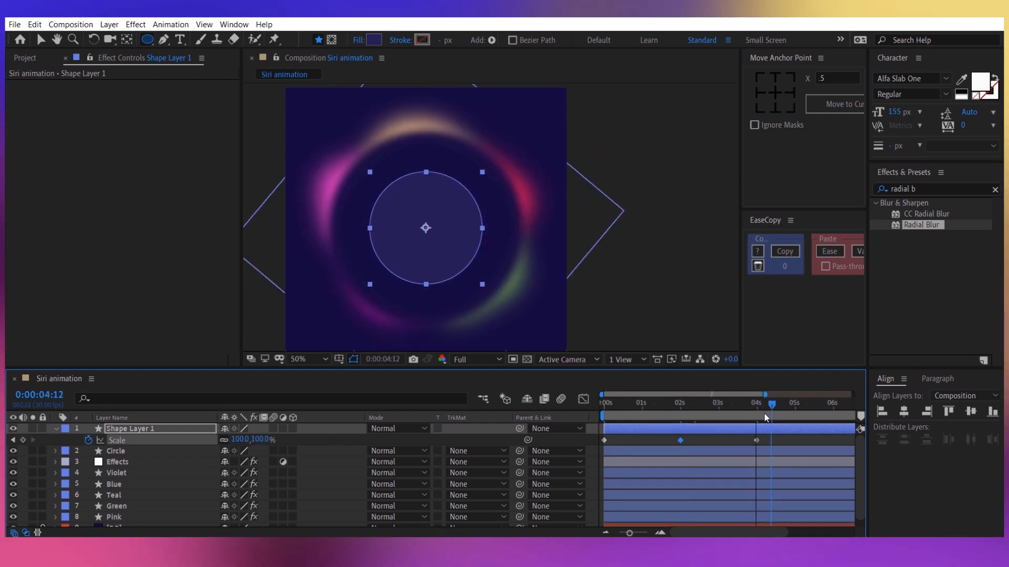
left_click(603, 440)
left_click(748, 440)
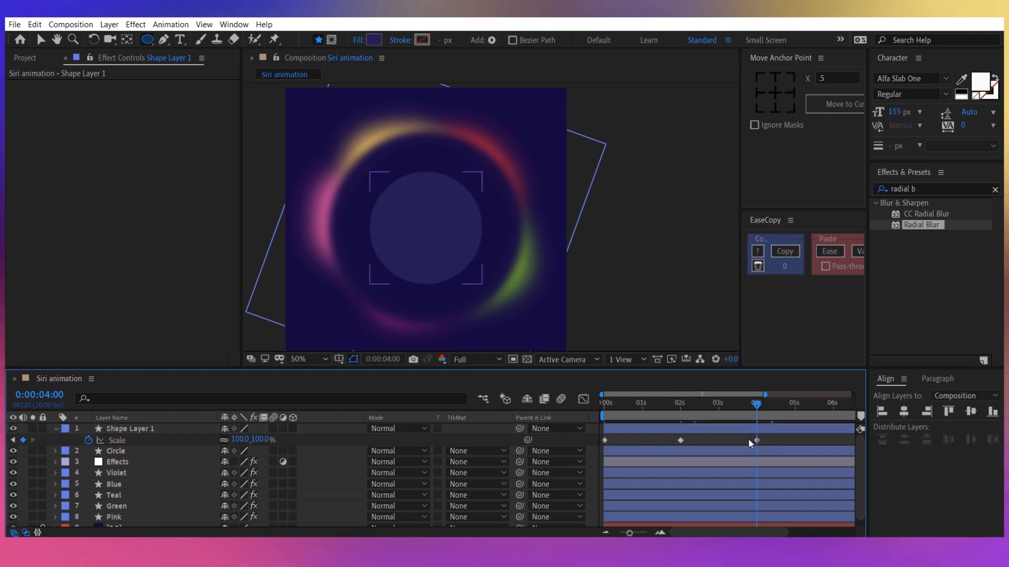
left_click(749, 441)
Apply Easy Ease to all of the circle's Scale keyframes and reshape the speed graph to peak just before and just after 2 seconds.
left_click(134, 440)
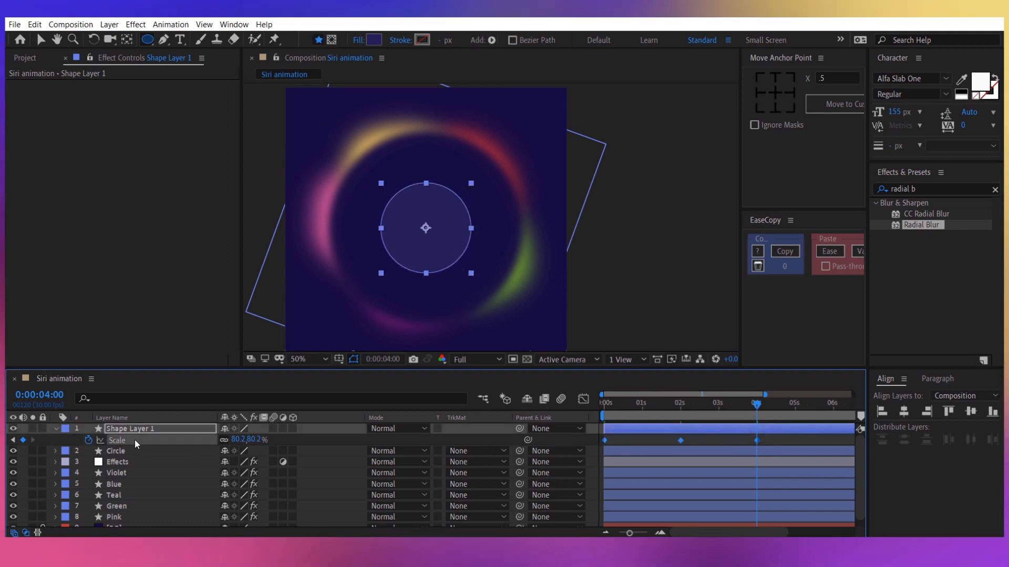
key("F9")
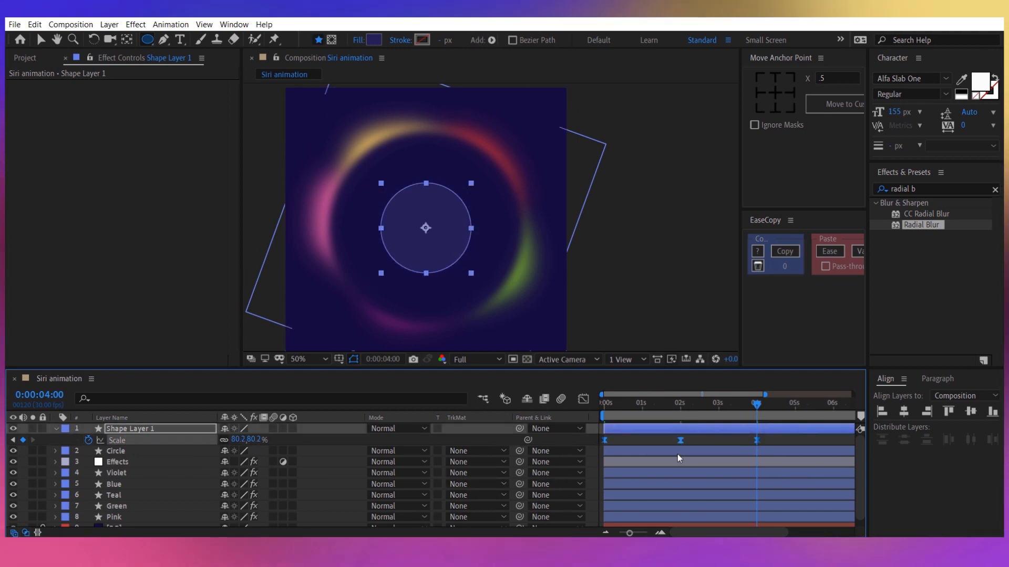
left_click(586, 399)
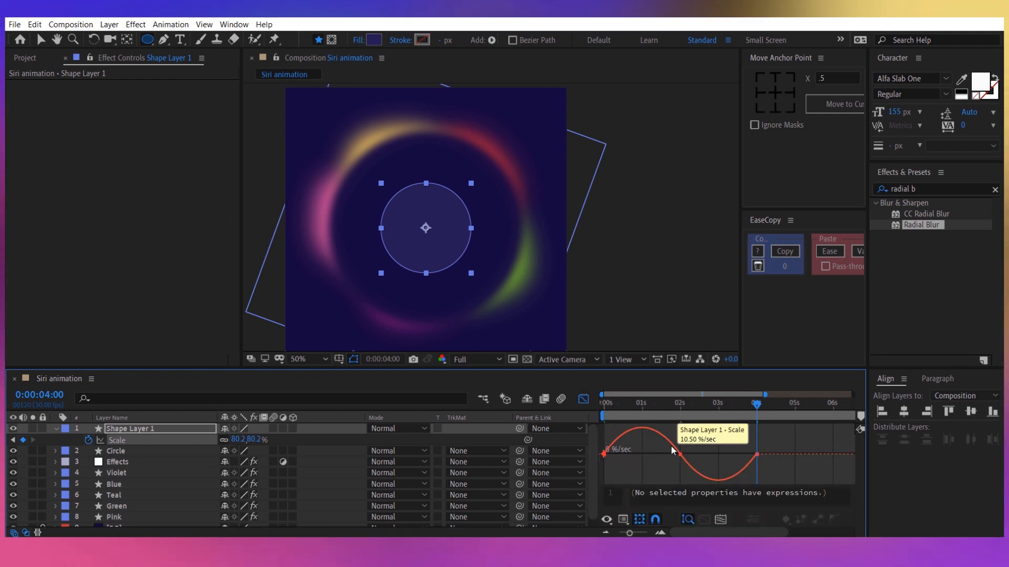
left_click_drag(671, 452, 725, 450)
scroll(720, 452, "down", 1)
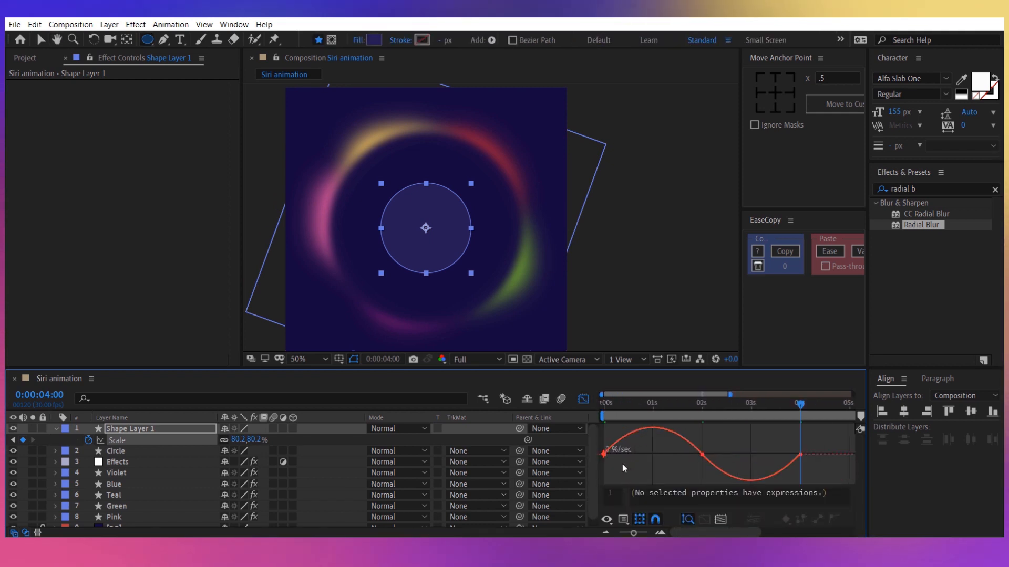
mouse_move(622, 464)
left_mouse_down()
mouse_move(589, 445)
mouse_move(661, 453)
mouse_move(641, 463)
left_mouse_up()
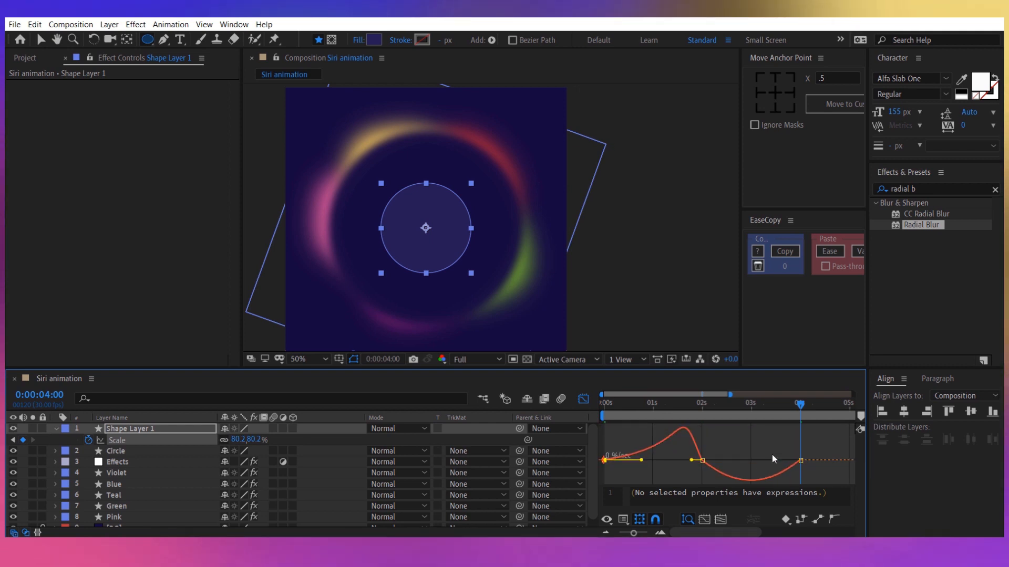
left_click_drag(773, 448, 686, 464)
left_click_drag(718, 455, 708, 455)
left_click_drag(764, 454, 771, 454)
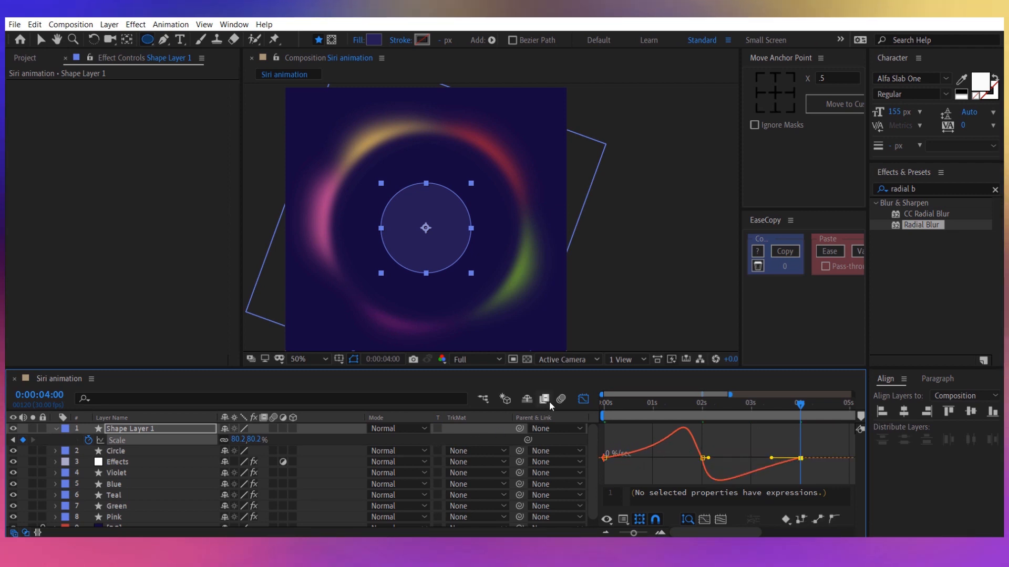
key("shift+F3")
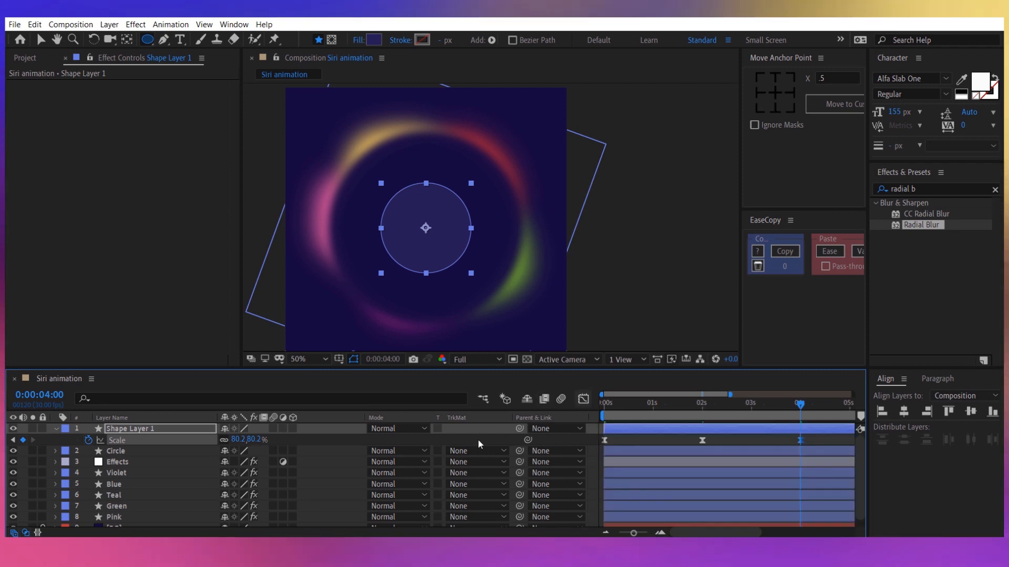
Add the expression loopOut("cycle") to the new circle's Scale property.
left_click(88, 440, "alt")
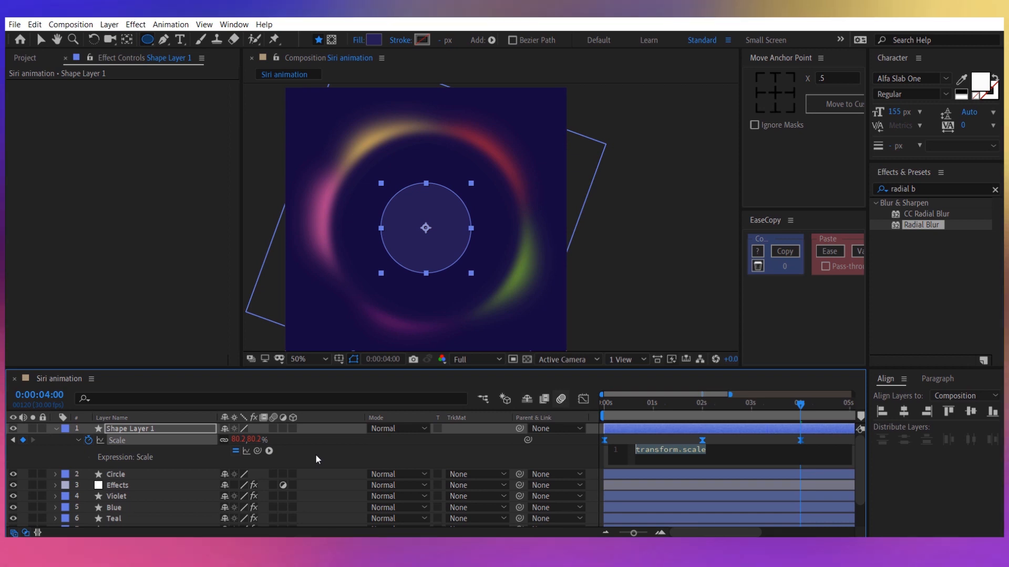
type("time")
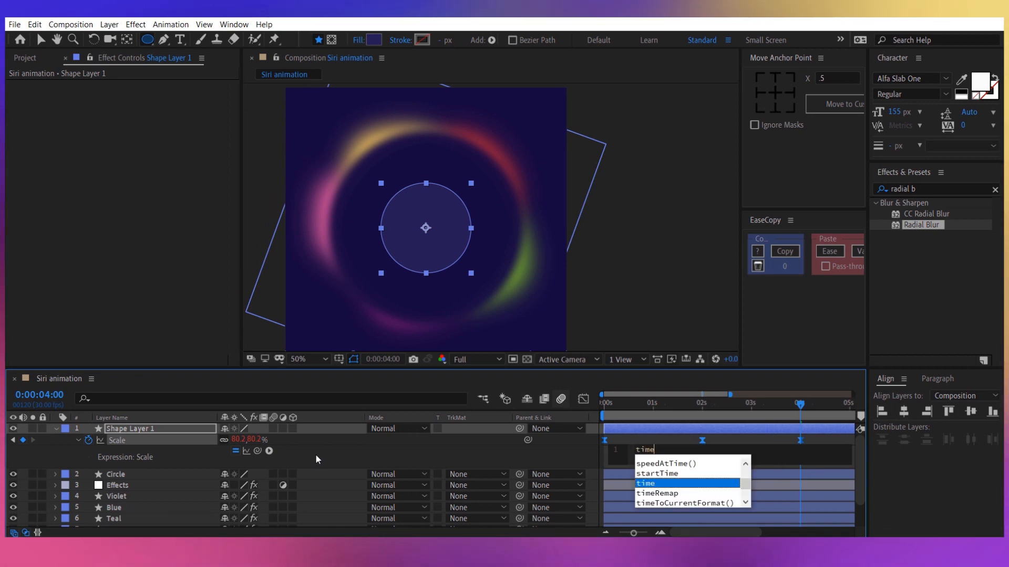
key("BackSpace")
key("BackSpace")
key("BackSpace")
key("BackSpace")
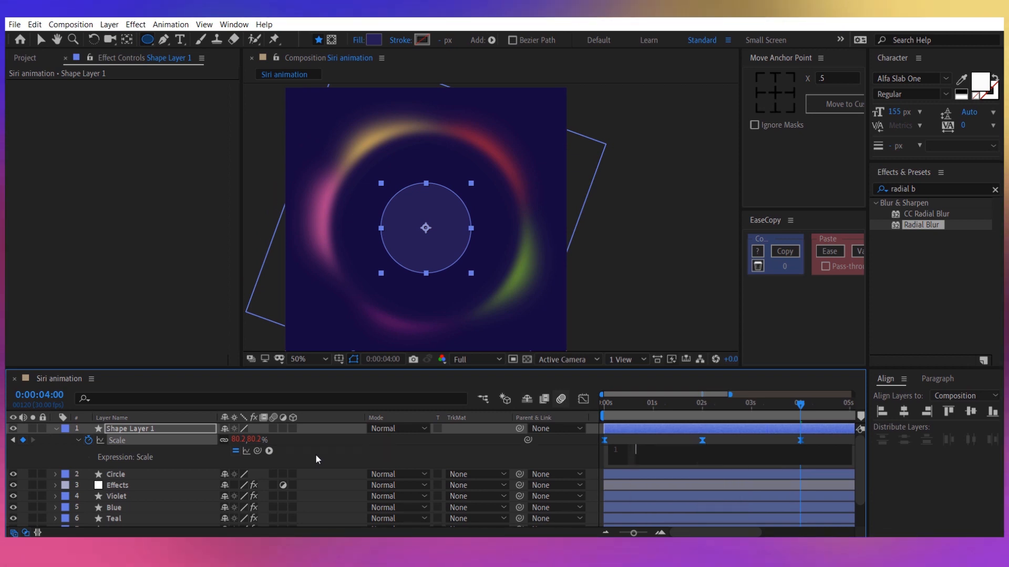
type("loopOut()")
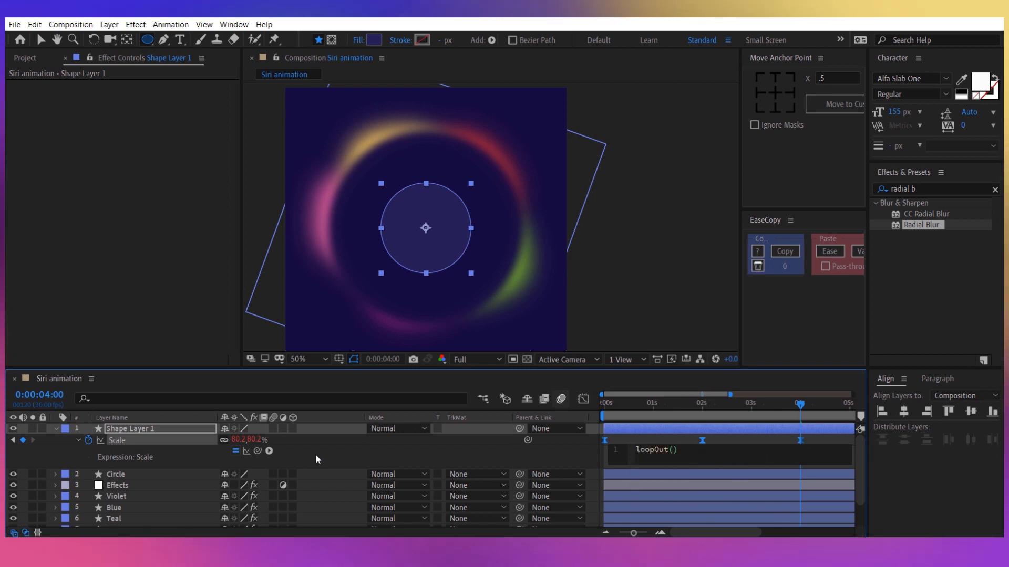
key("Left")
type("\"cycle")
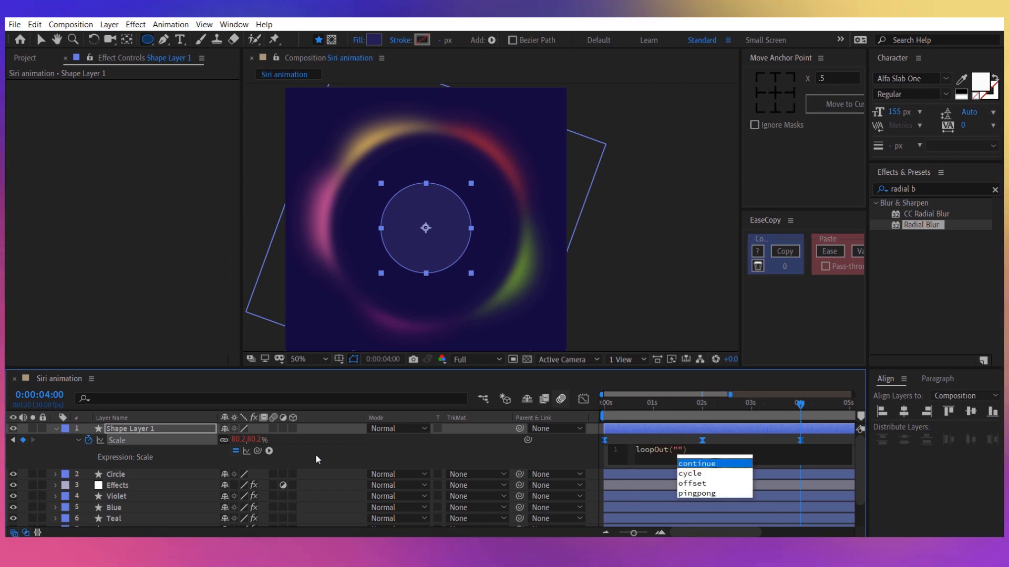
left_click(580, 440)
Return the playhead to 0 seconds and set the new circle layer's opacity to 25%.
key("minus")
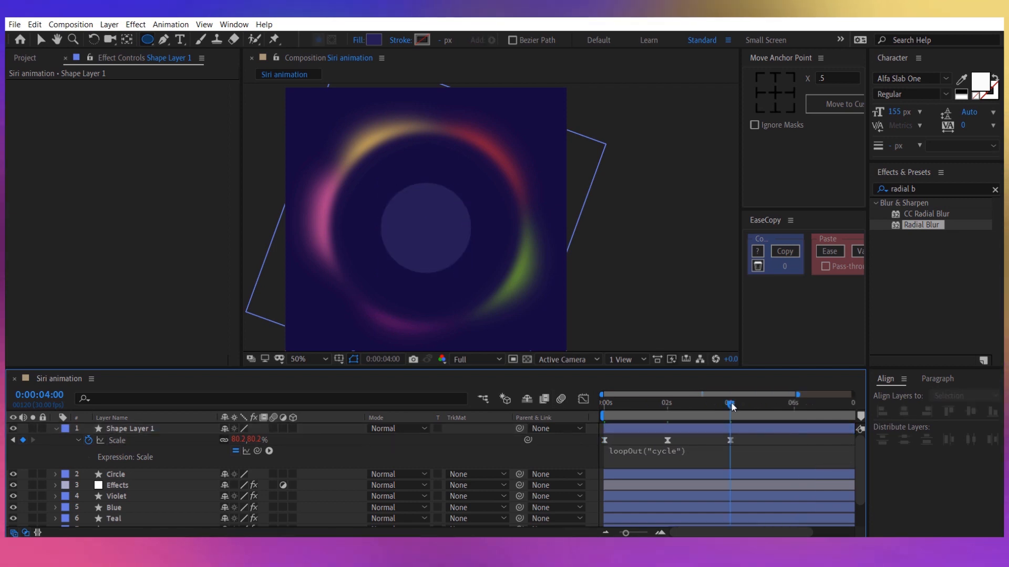
left_click_drag(731, 406, 565, 415)
left_click(129, 429)
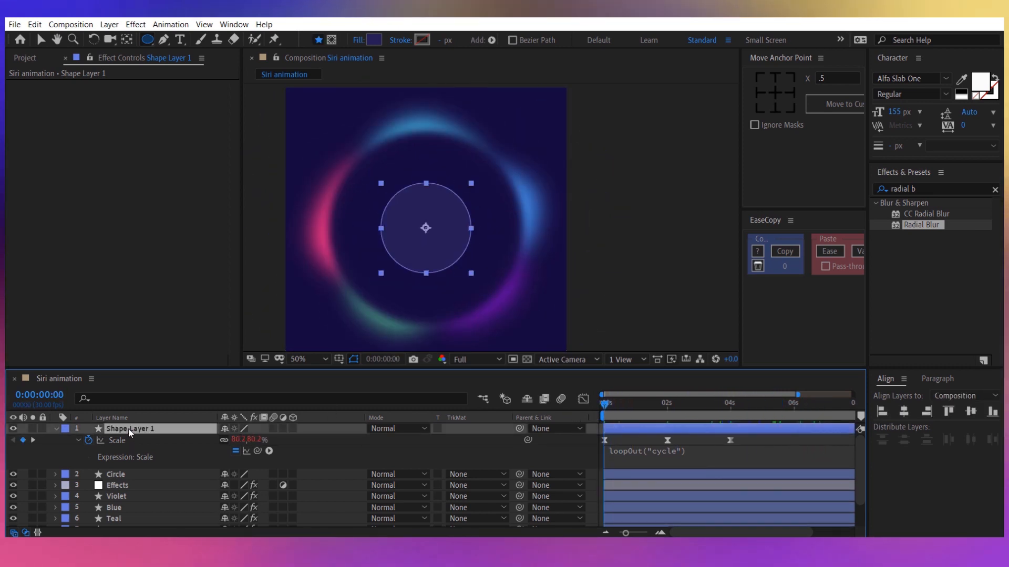
key("t")
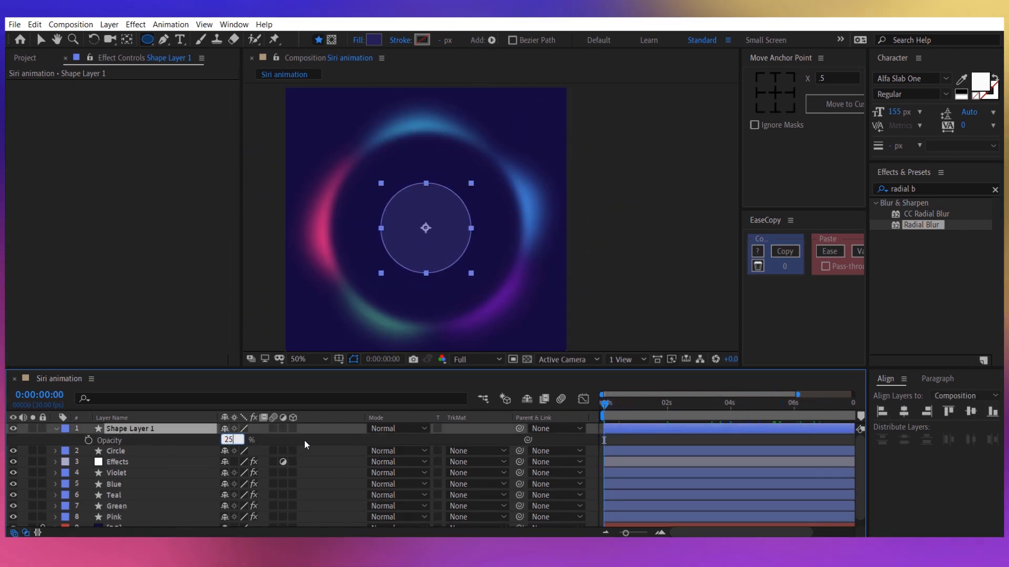
type("25")
key("Return")
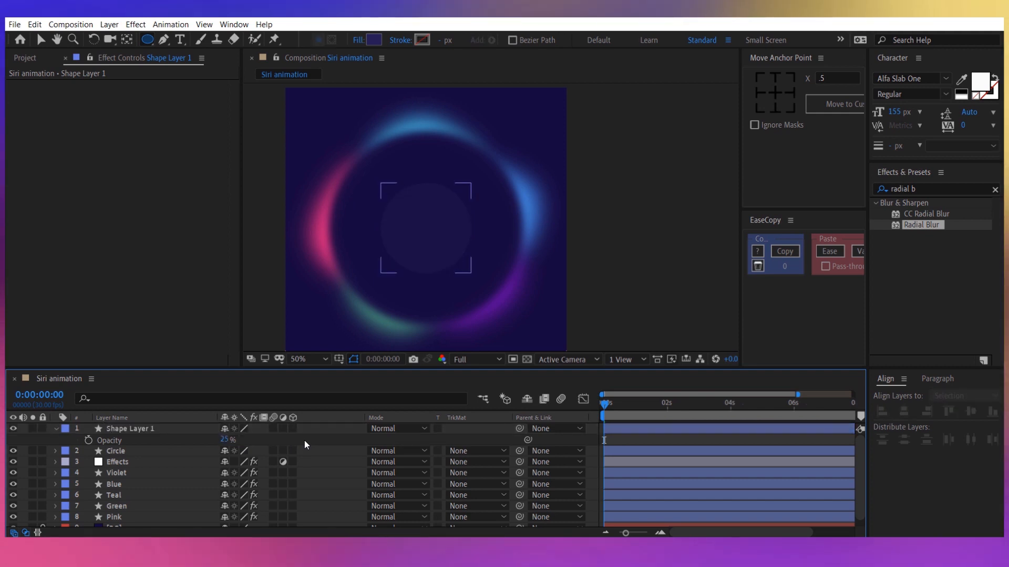
Add microphone.png as the uppermost layer of the composition and colour it white with a Fill effect.
left_click(26, 57)
left_click_drag(63, 183, 147, 424)
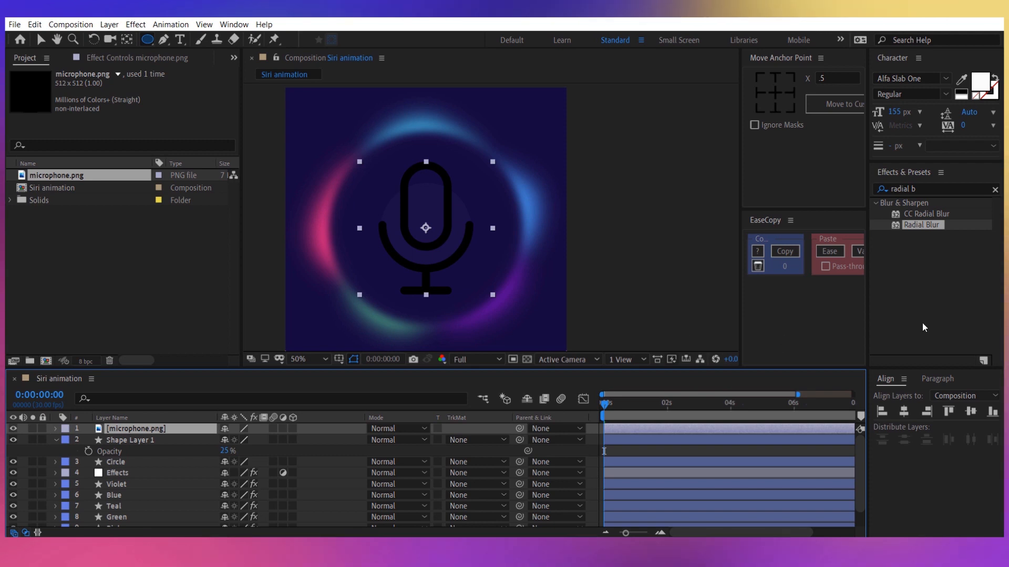
left_click(926, 188)
type("fill")
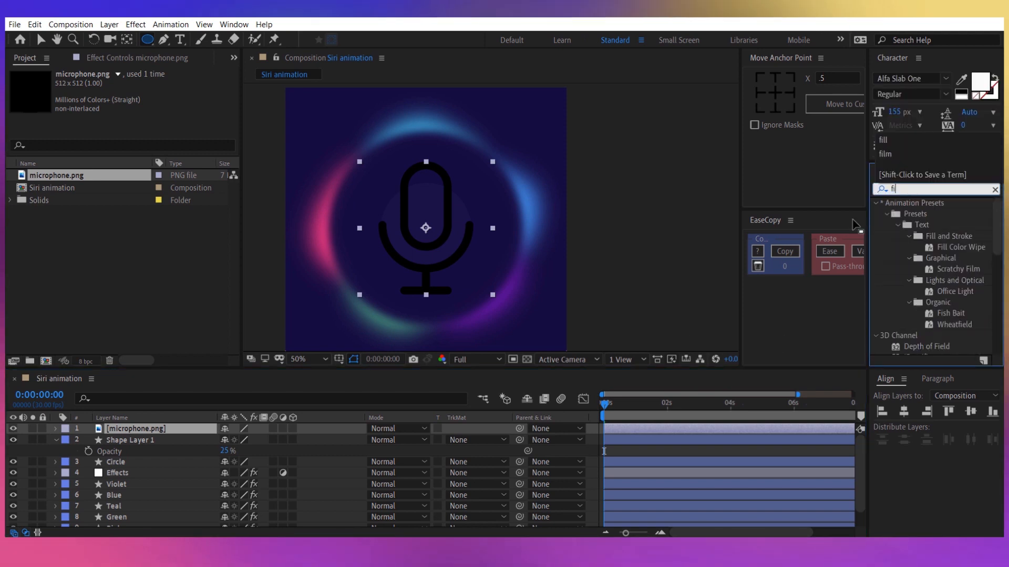
double_click(919, 280)
left_click(140, 119)
left_click_drag(68, 70, 12, 24)
left_click(305, 38)
key("v")
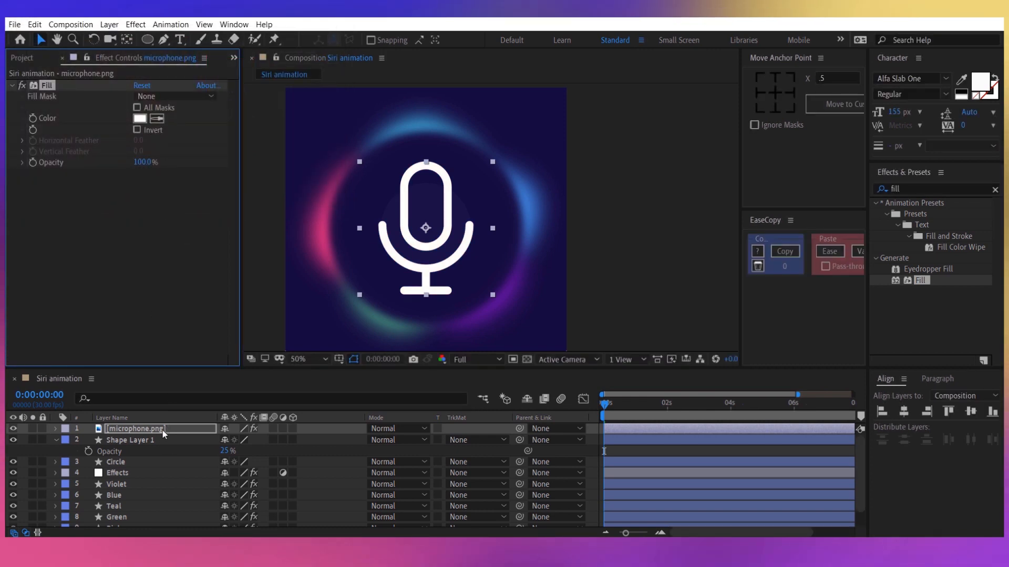
Place the microphone layer directly beneath Shape Layer 1 and rename that shape layer Interior circle.
left_click_drag(162, 429, 163, 446)
right_click(138, 429)
left_click(152, 421)
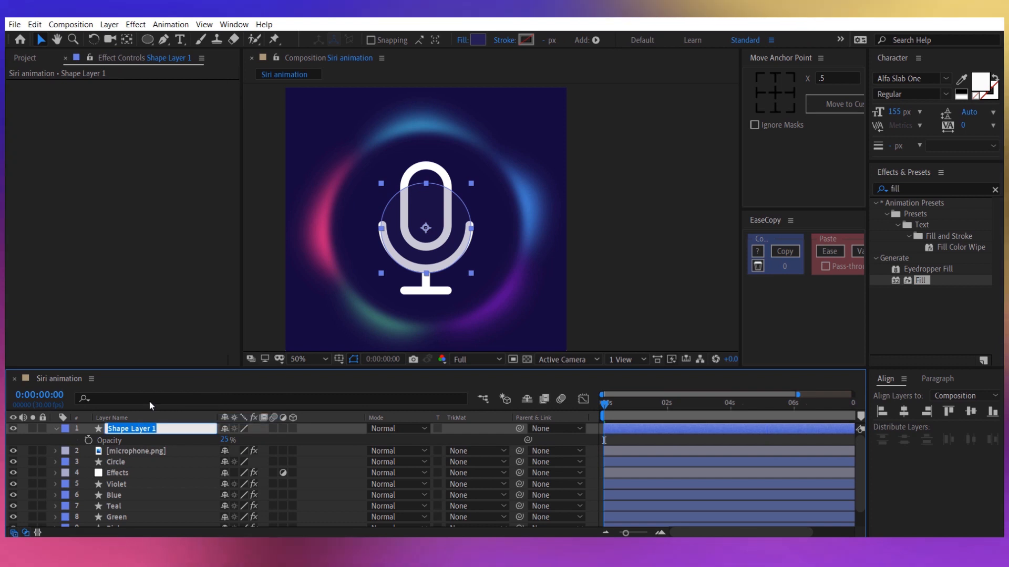
type("Small")
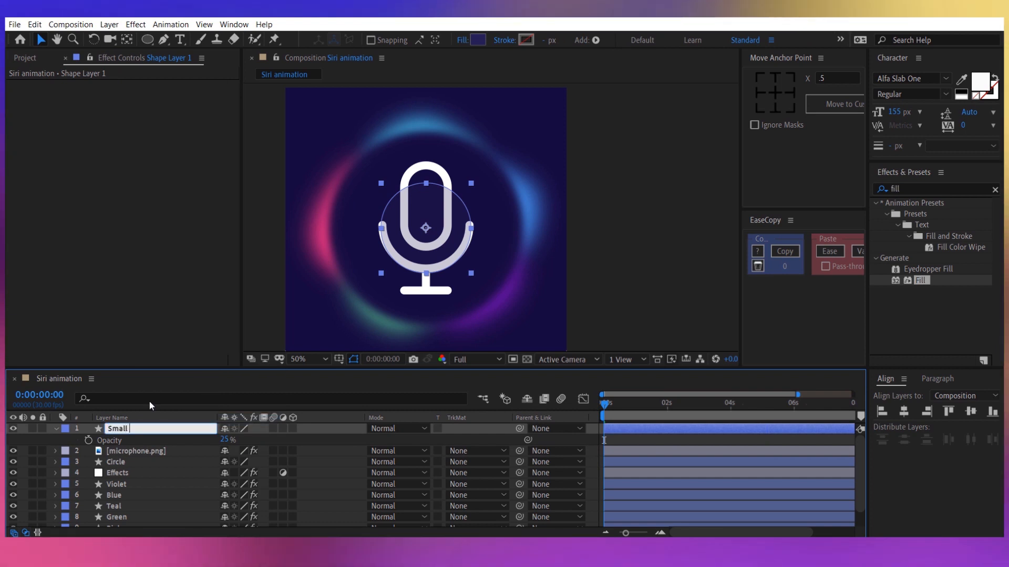
key("BackSpace")
key("BackSpace")
key("BackSpace")
key("BackSpace")
key("BackSpace")
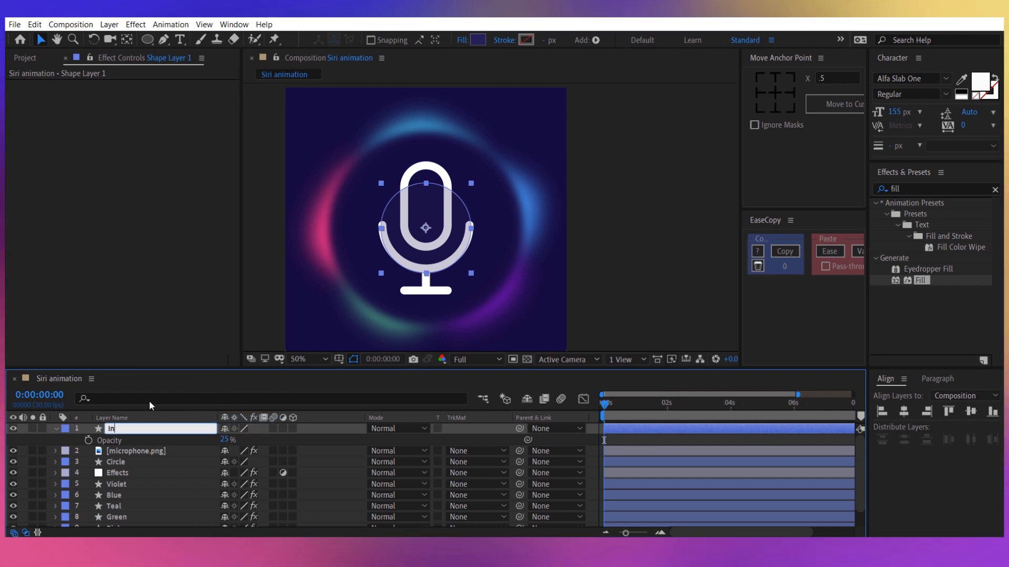
type("Interior circle")
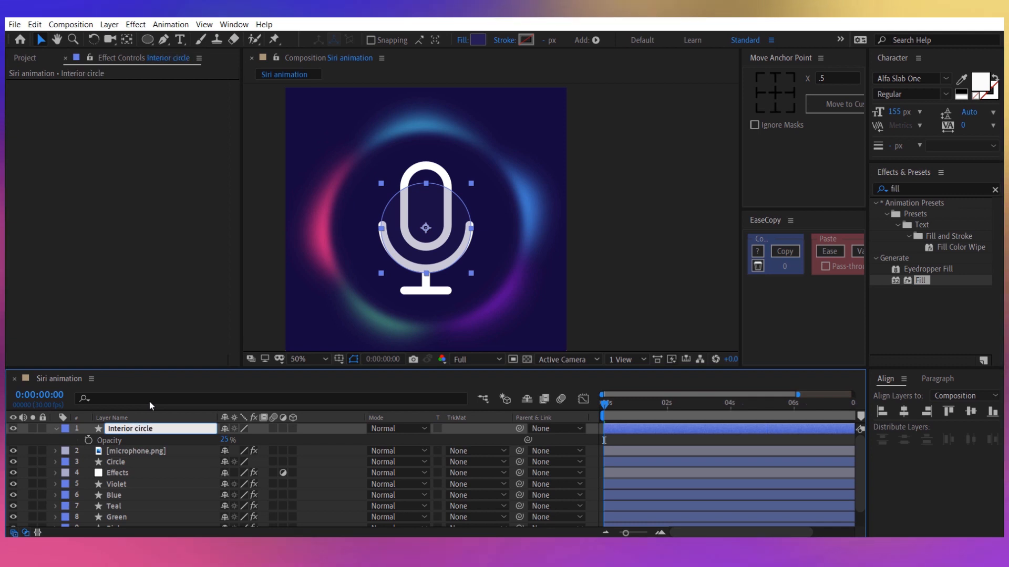
key("Return")
Scale the microphone layer down to 46.1% so the icon fits inside the interior circle.
left_click(187, 451)
key("s")
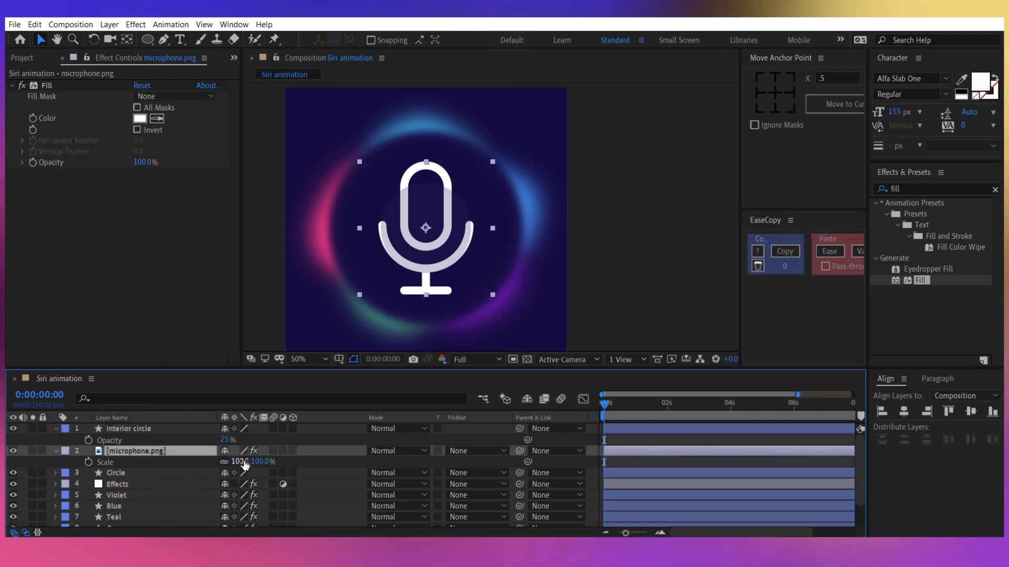
left_click_drag(243, 461, 79, 465)
Reveal the Interior circle layer's Scale keyframes and set the keyframe at 0 seconds to 92%.
left_click(153, 429)
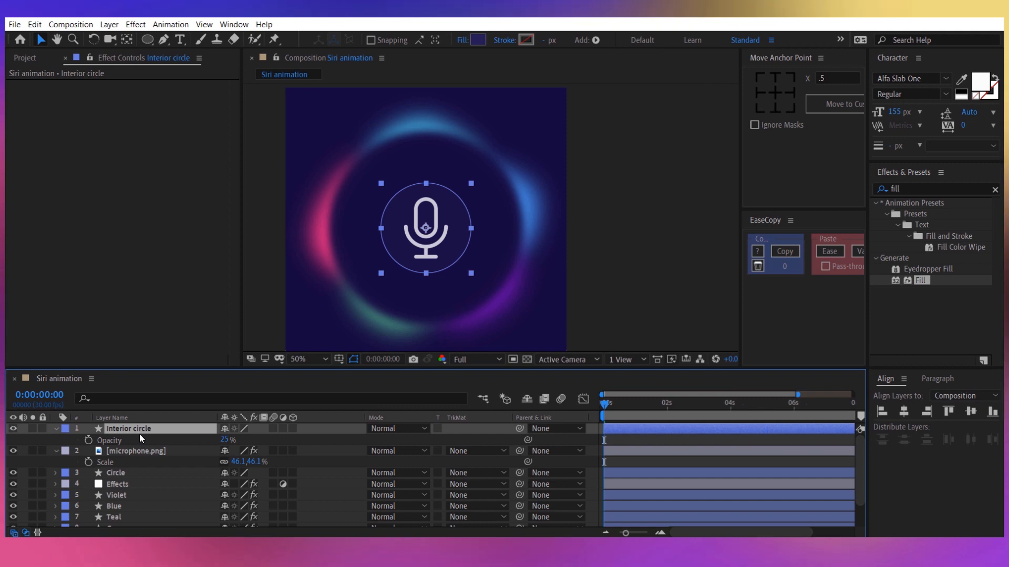
key("u")
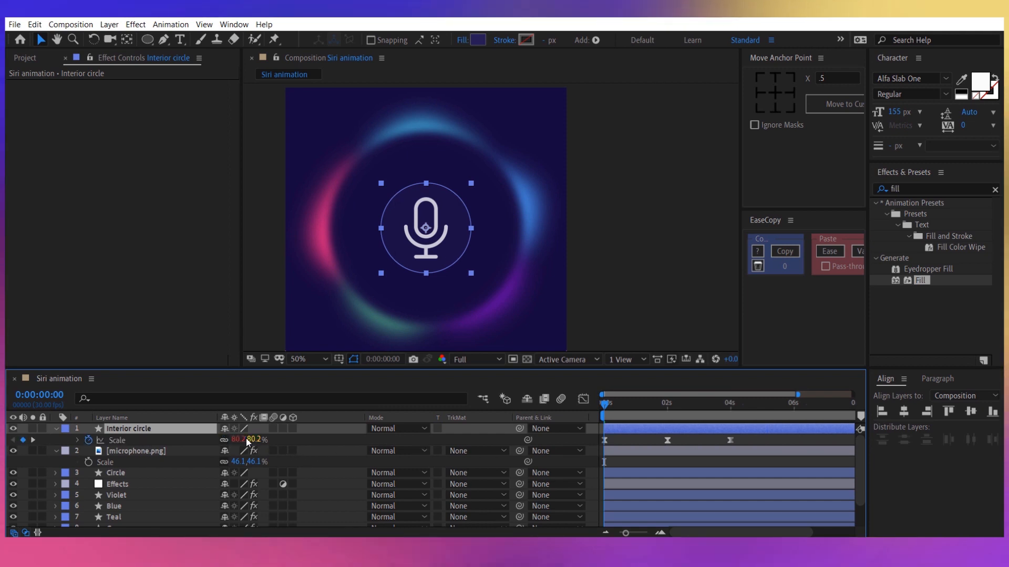
left_click_drag(240, 440, 327, 440)
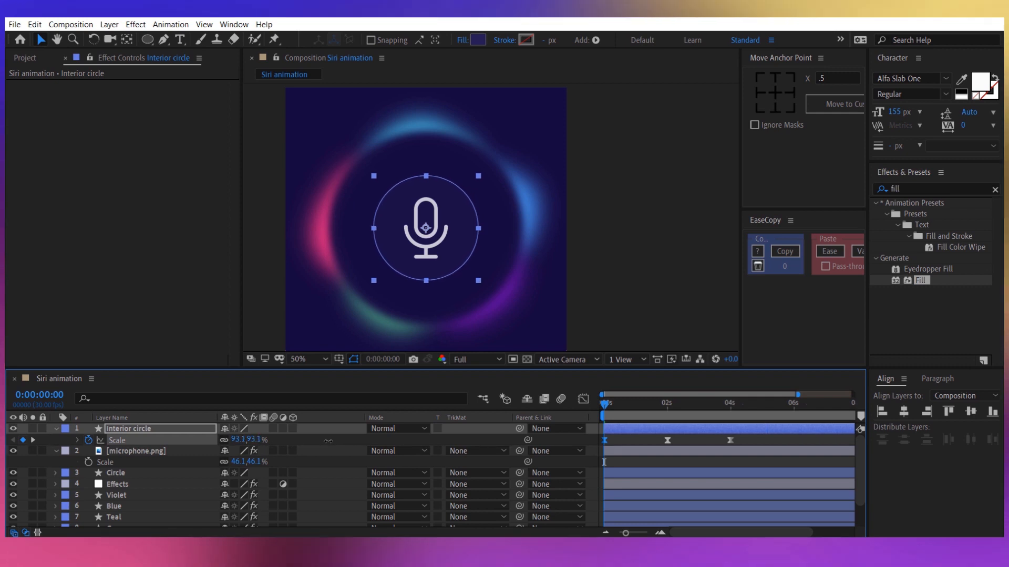
left_click(256, 440)
type("92")
key("Return")
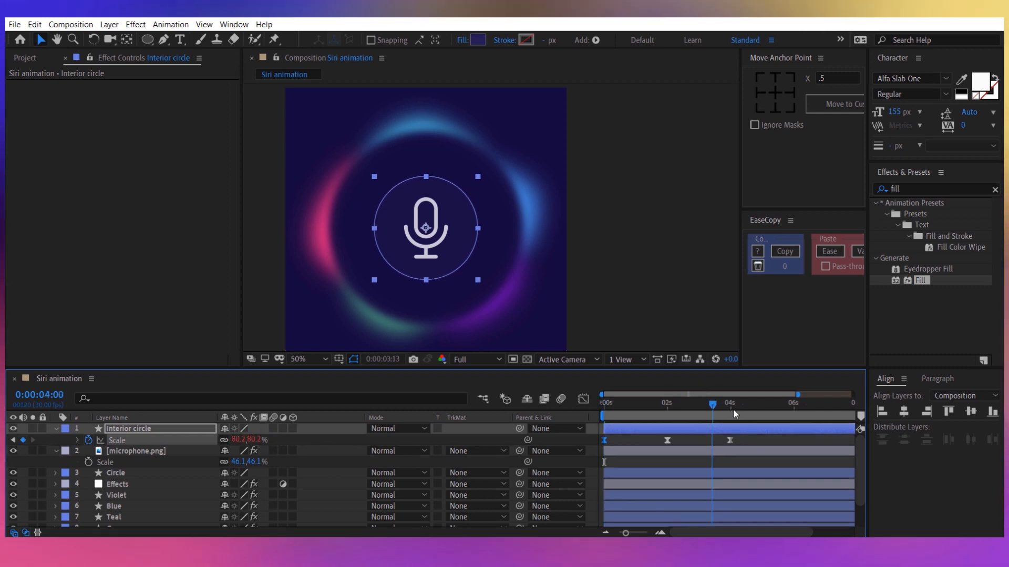
Set the Interior circle layer's Scale keyframe at 4 seconds to 92%.
left_click(732, 404)
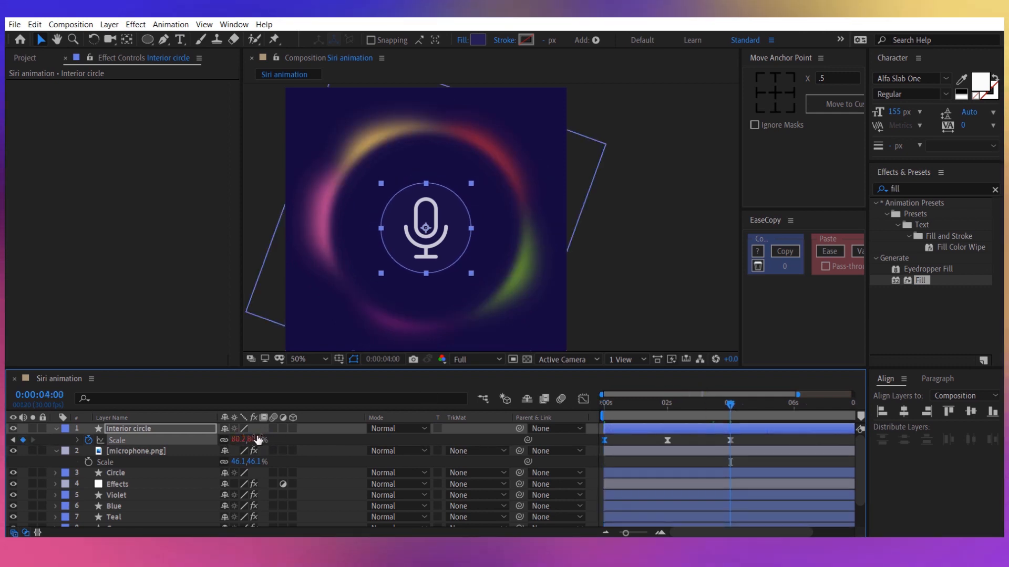
left_click(257, 440)
type("92")
key("Return")
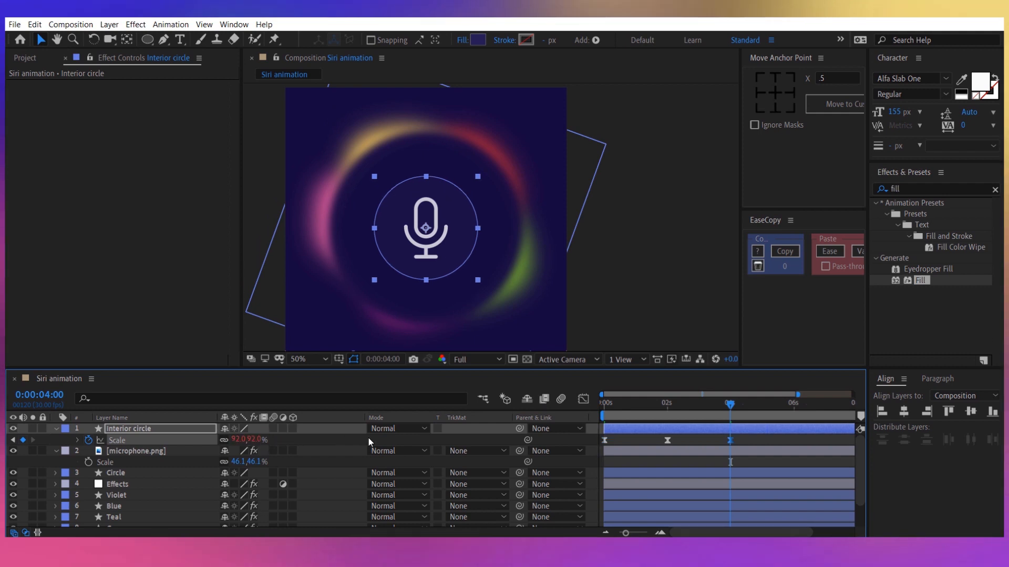
left_click(369, 442)
At 0 seconds, enable the Effects layer's Radial Blur and set its Amount to 85 with the Spin type.
left_click_drag(730, 405, 581, 419)
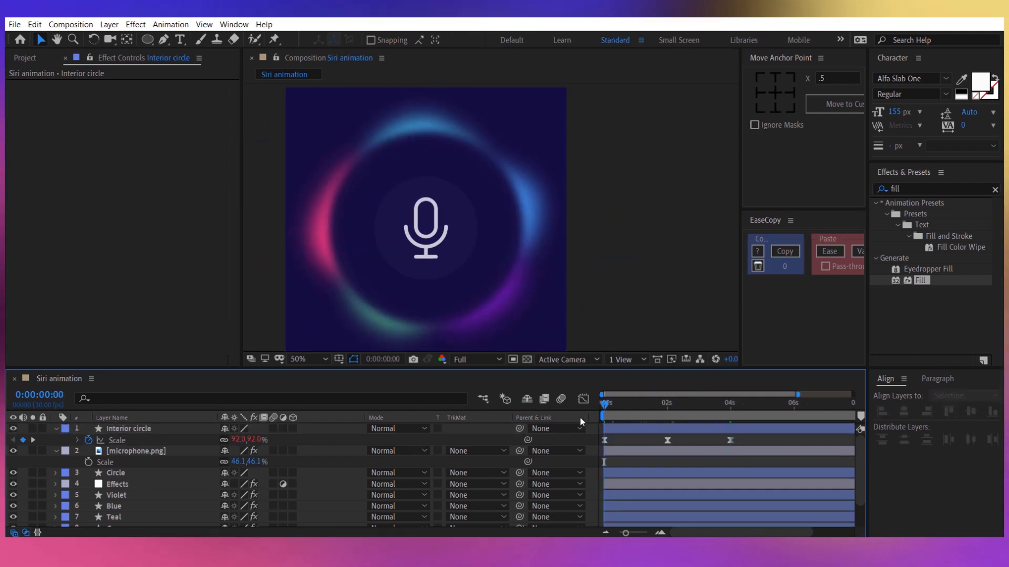
left_click(138, 483)
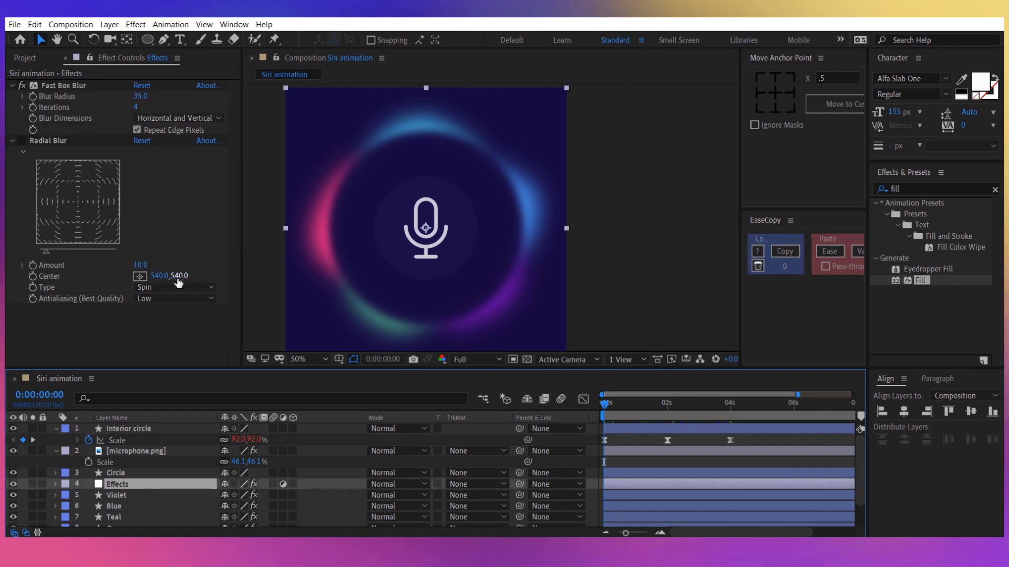
left_click(22, 141)
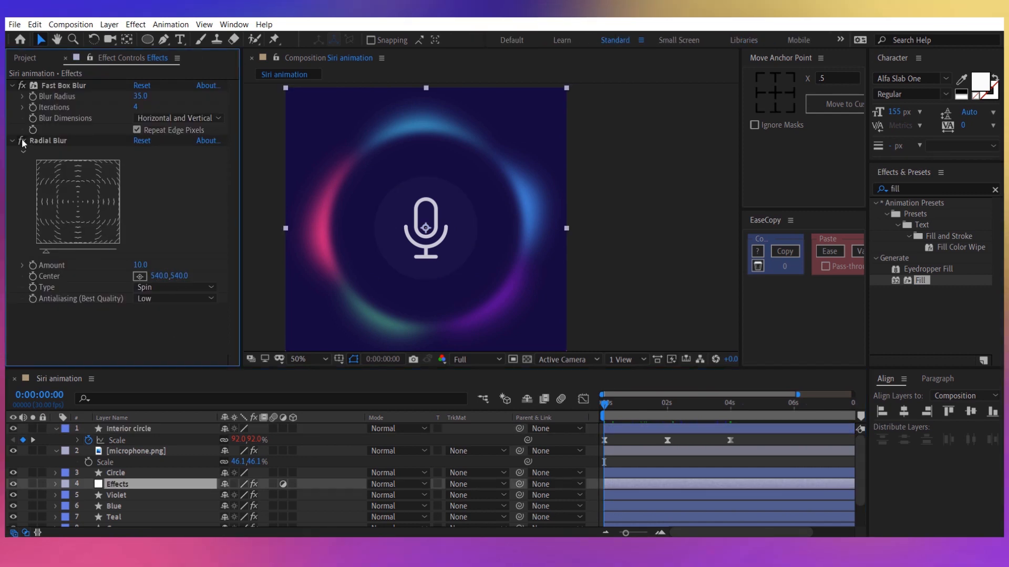
left_click(47, 140)
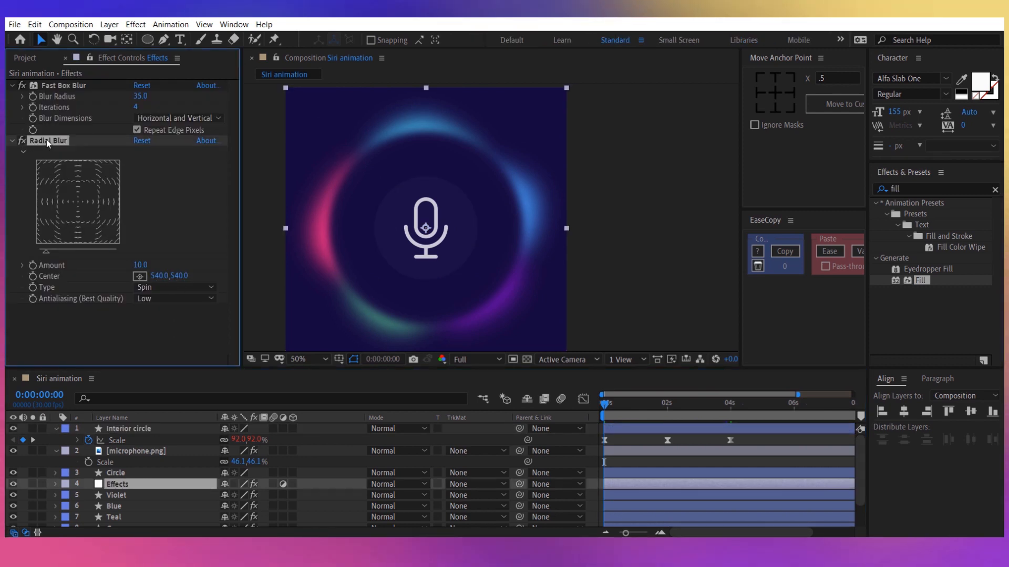
left_click(141, 265)
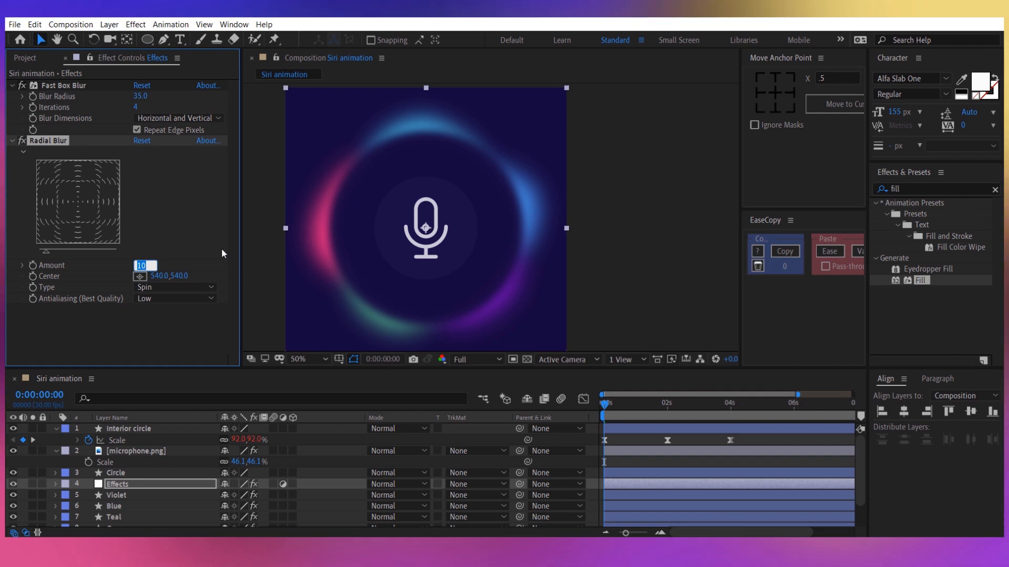
type("85")
key("Return")
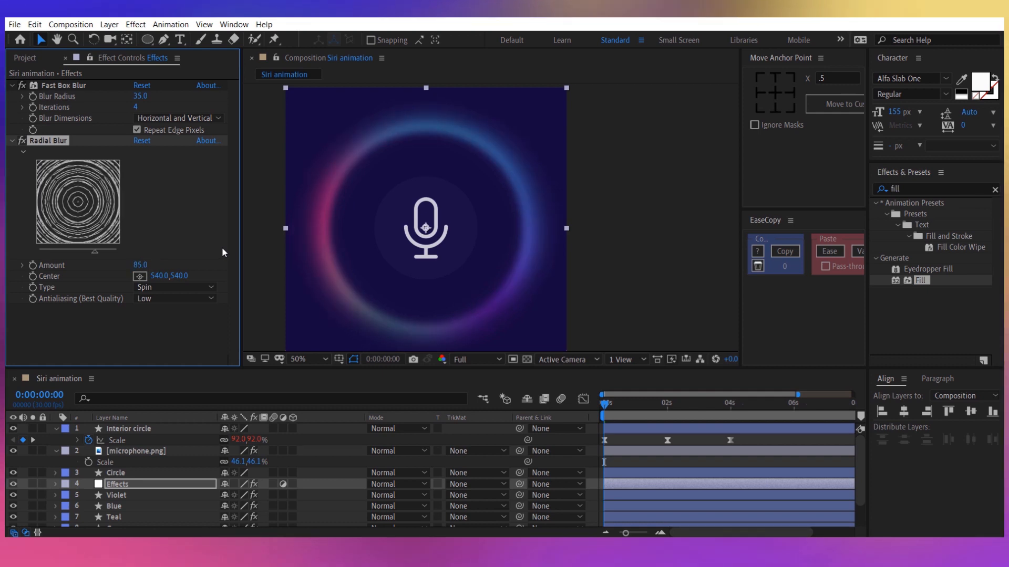
left_click(153, 288)
left_click(170, 301)
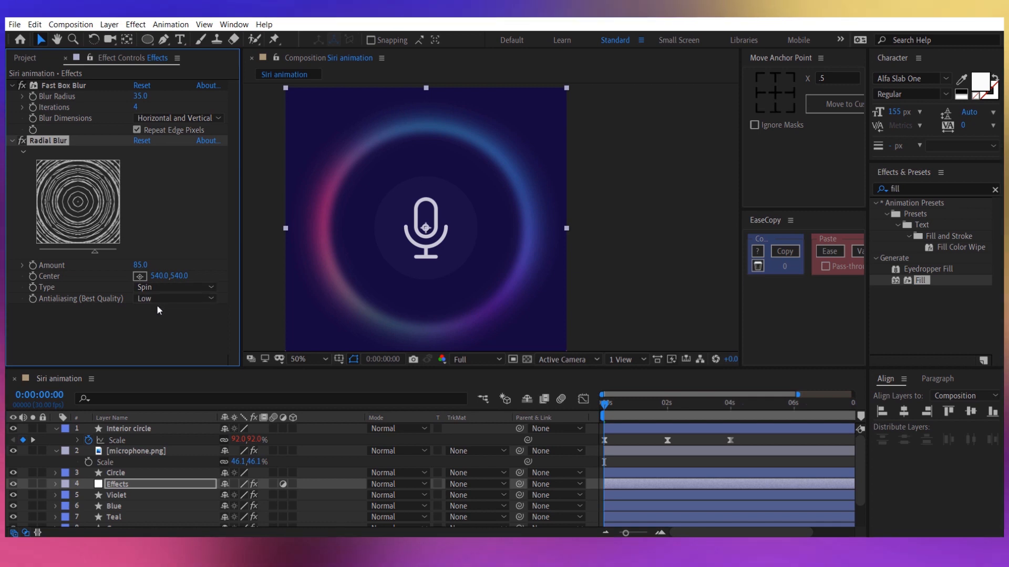
Play back the Siri animation from 0 seconds to preview the radial blur on the glowing ring.
left_click(323, 462)
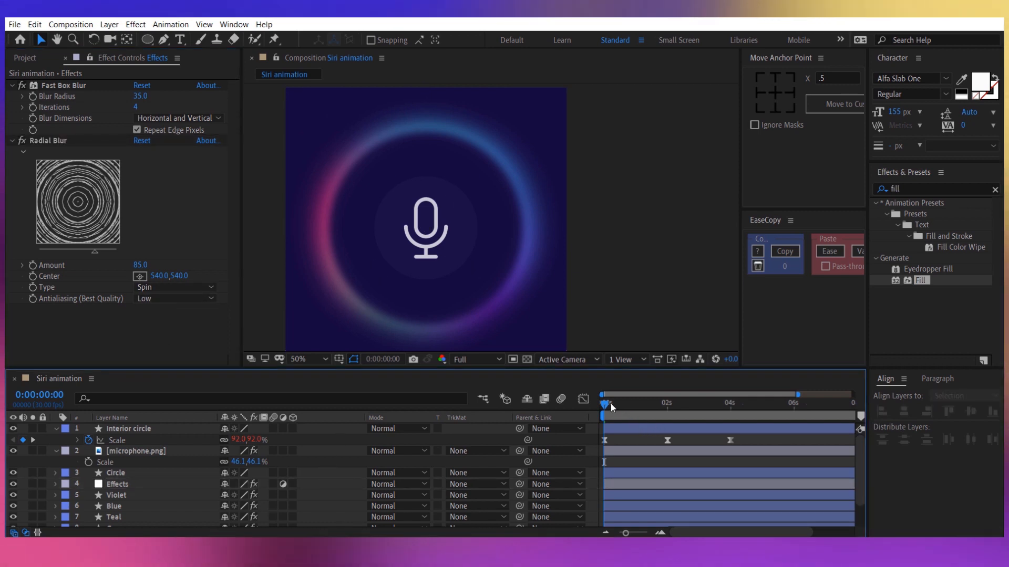
mouse_move(611, 404)
left_mouse_down()
mouse_move(654, 402)
mouse_move(602, 405)
mouse_move(632, 405)
mouse_move(613, 405)
left_mouse_up()
key("space")
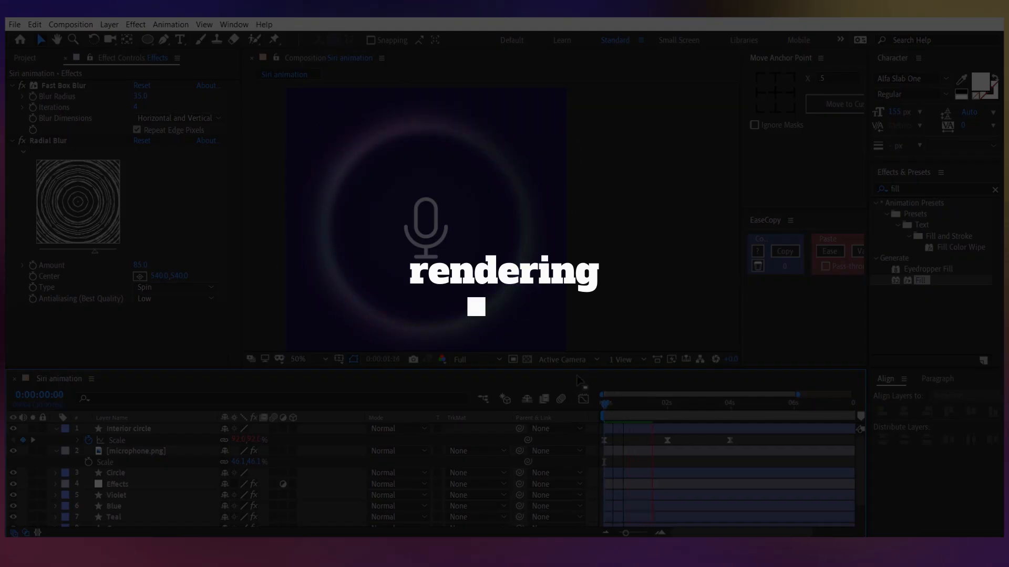
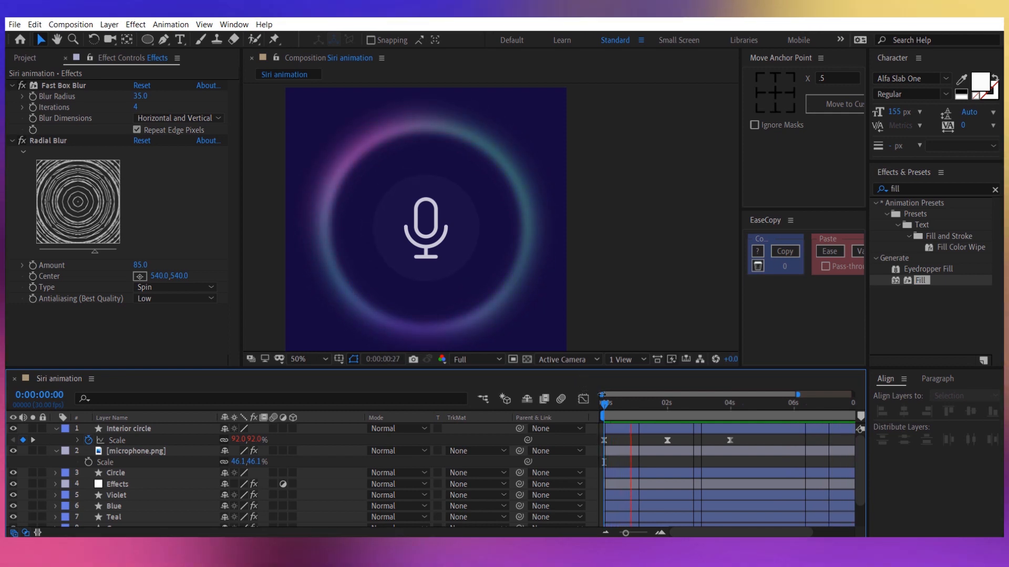
Stop the playback, then add an adjustment layer on top of the composition and apply the Noise HLS effect to it.
key("space")
right_click(418, 441)
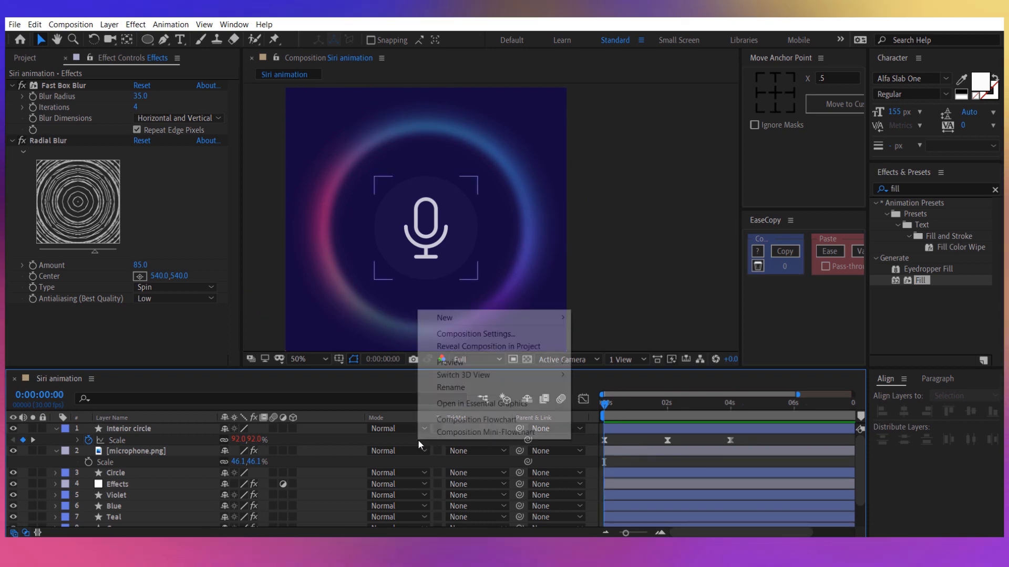
mouse_move(462, 319)
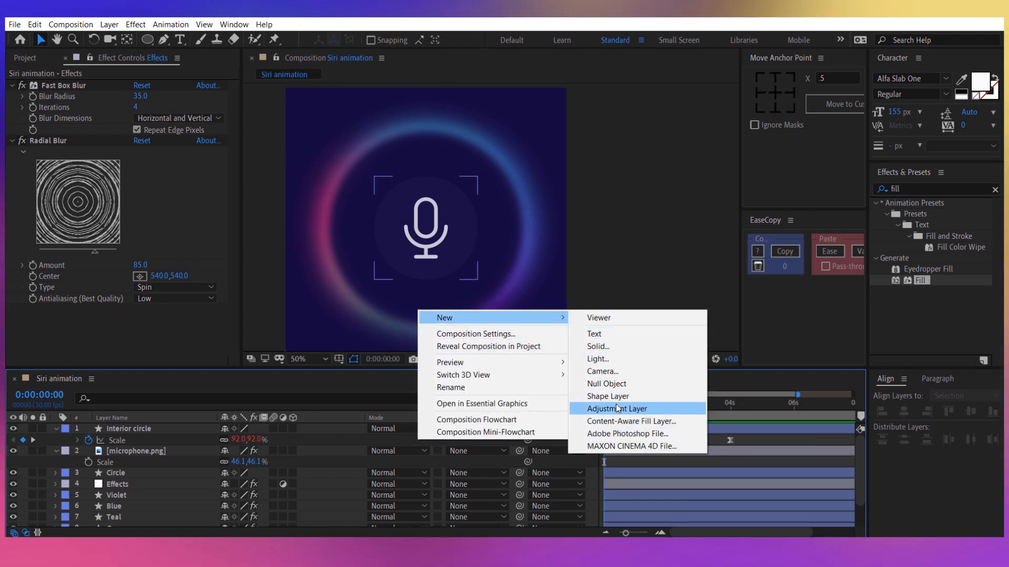
left_click(617, 409)
double_click(912, 189)
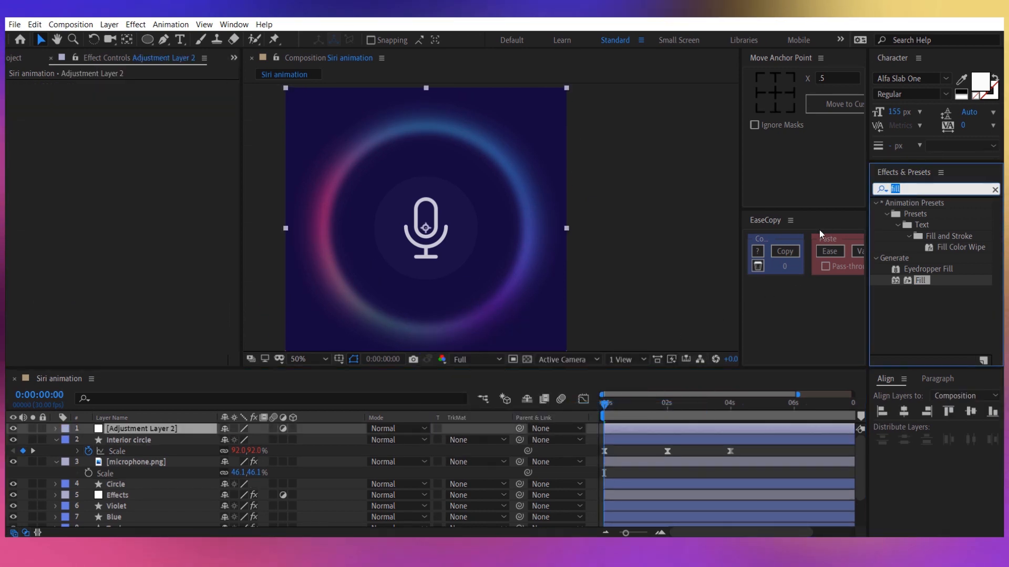
type("noise")
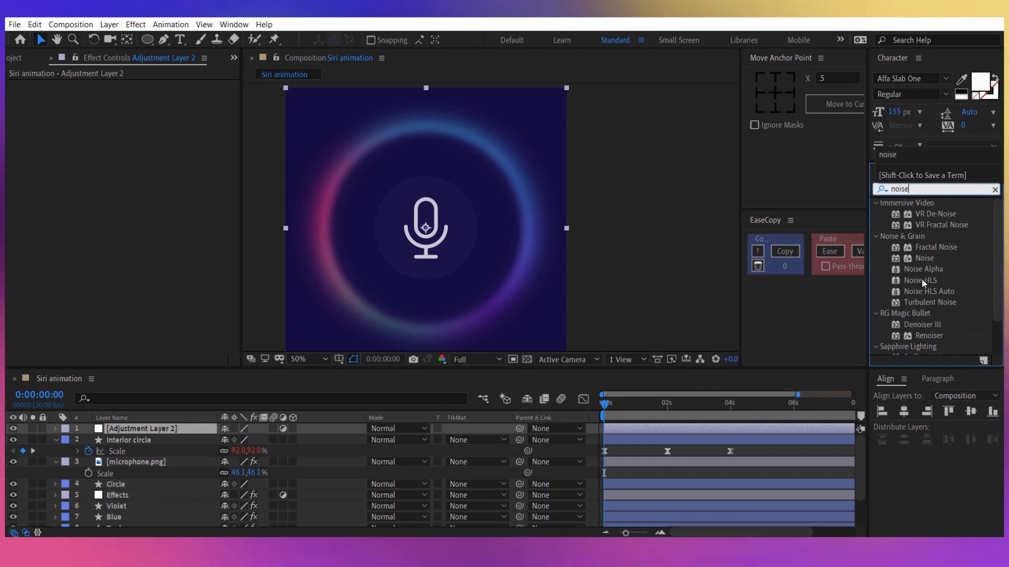
double_click(921, 280)
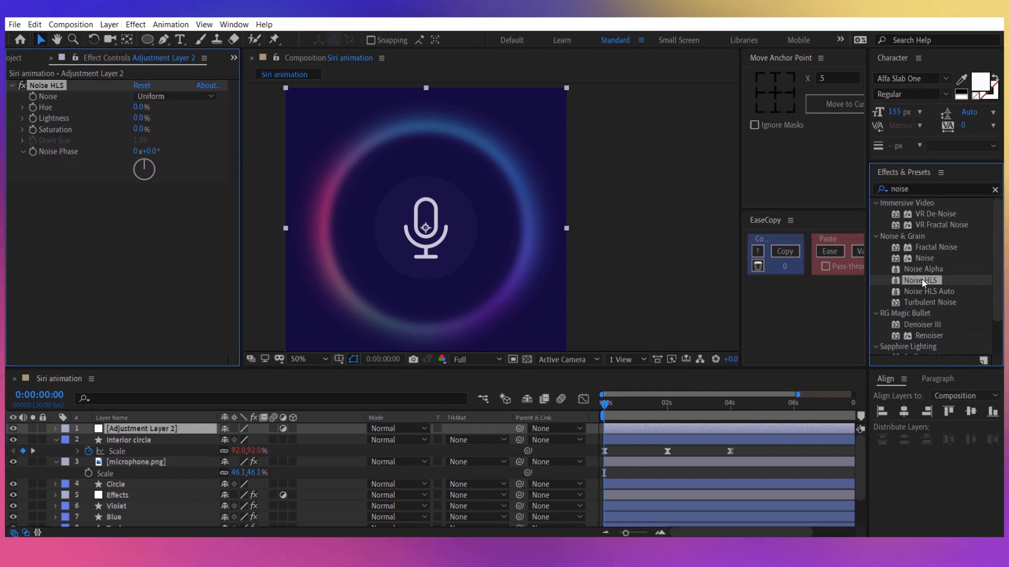
Set the Noise HLS effect's Lightness to 7% and its noise type to Squared.
left_click(138, 118)
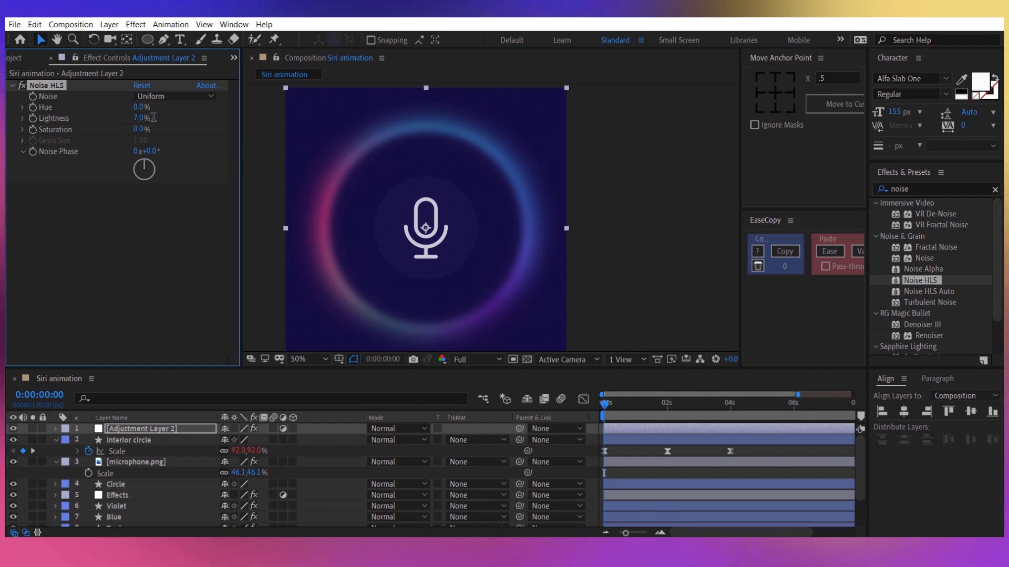
left_click(168, 96)
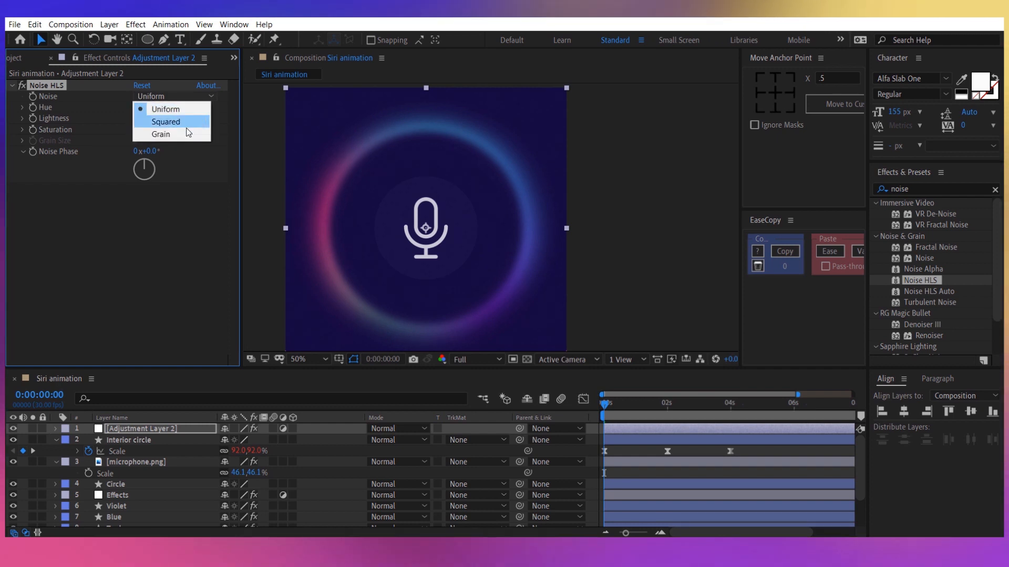
left_click(182, 121)
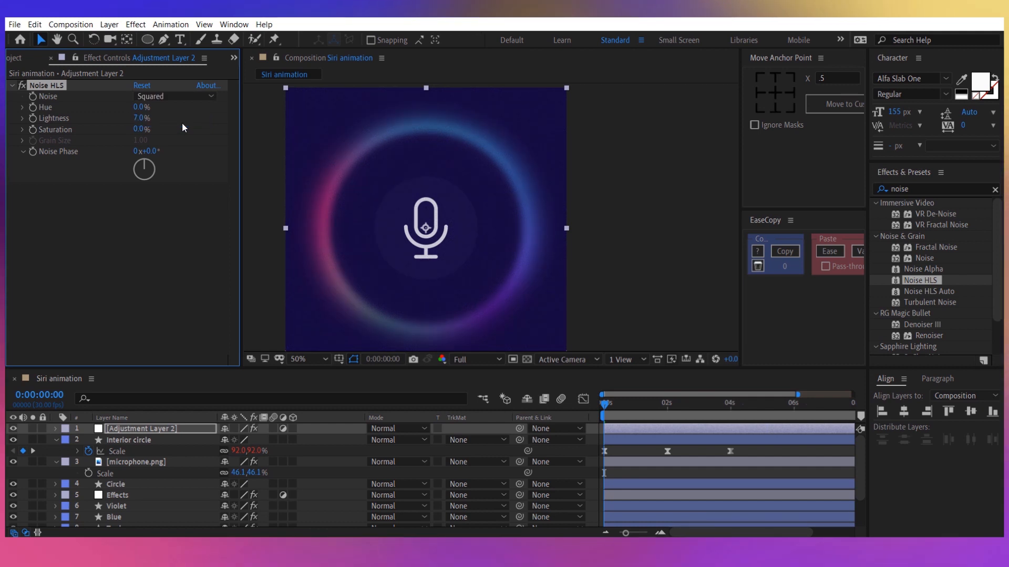
Add another adjustment layer at the top of the Siri animation composition.
right_click(351, 449)
mouse_move(412, 328)
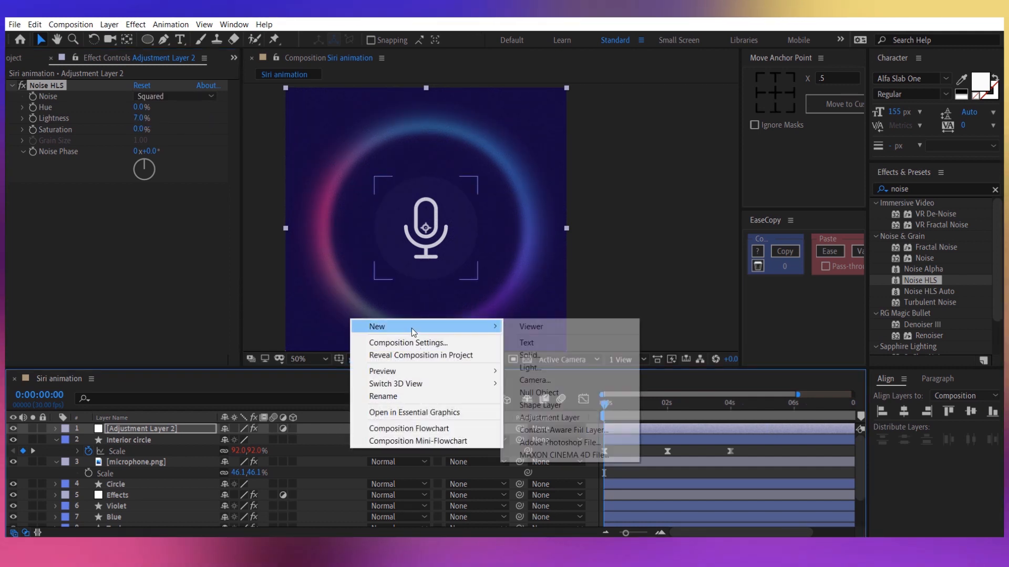
left_click(559, 418)
Rename the adjustment layer that carries the Noise HLS effect as Noise.
left_click(179, 439)
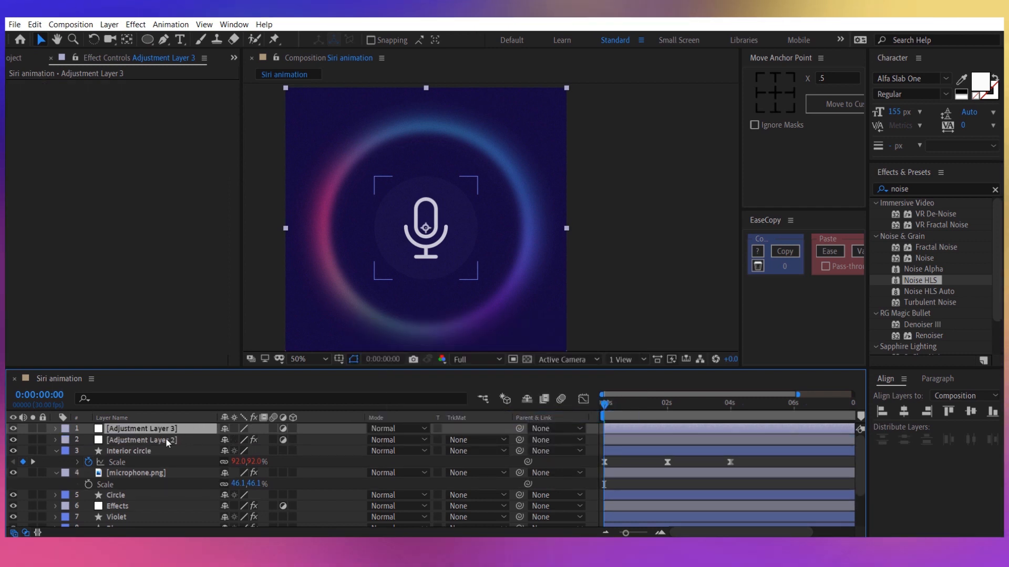
right_click(178, 439)
left_click(181, 432)
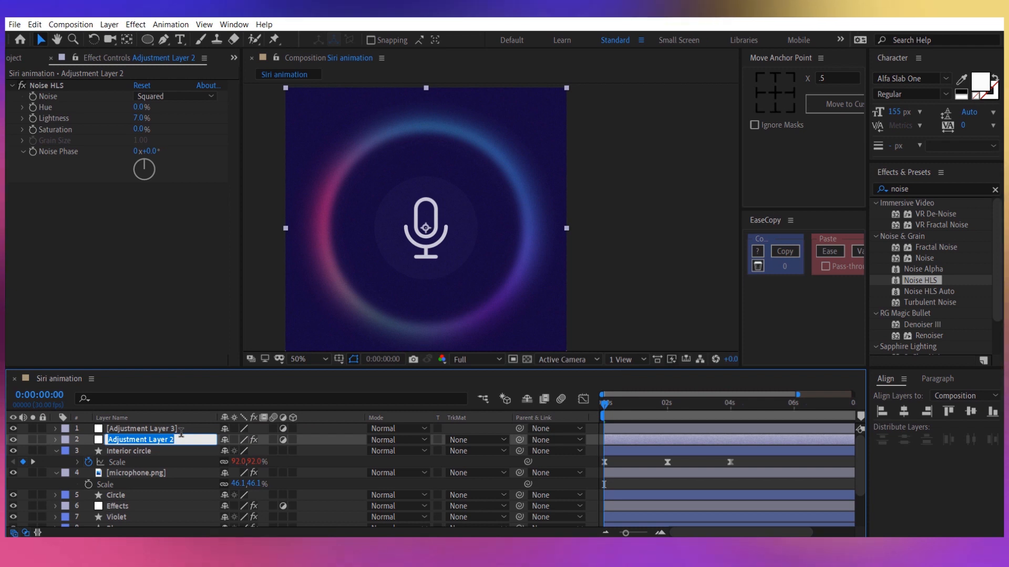
type("Noise")
key("Return")
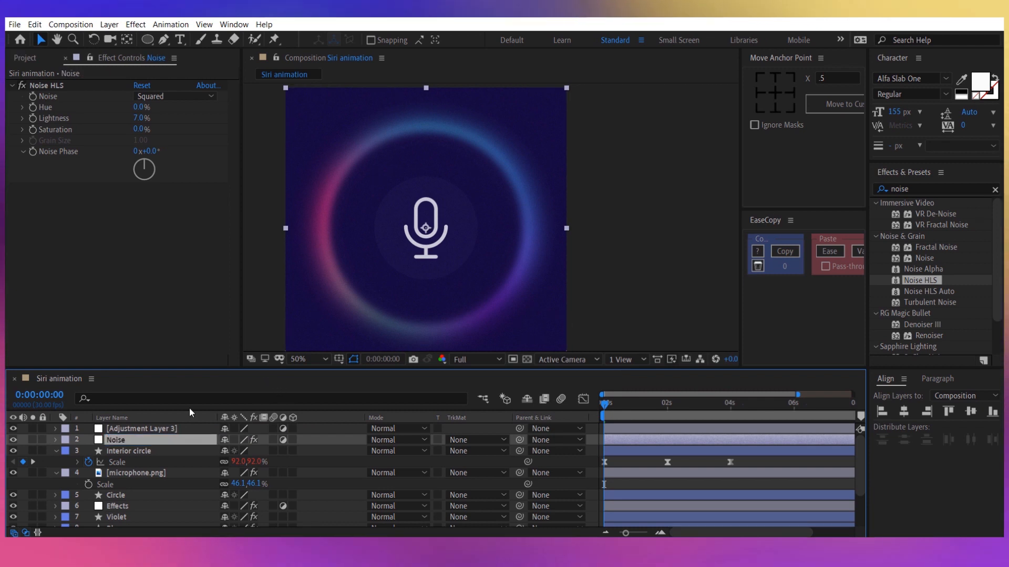
Rename the empty adjustment layer at the top of the layer stack as Color.
right_click(170, 431)
left_click(184, 421)
type("Col")
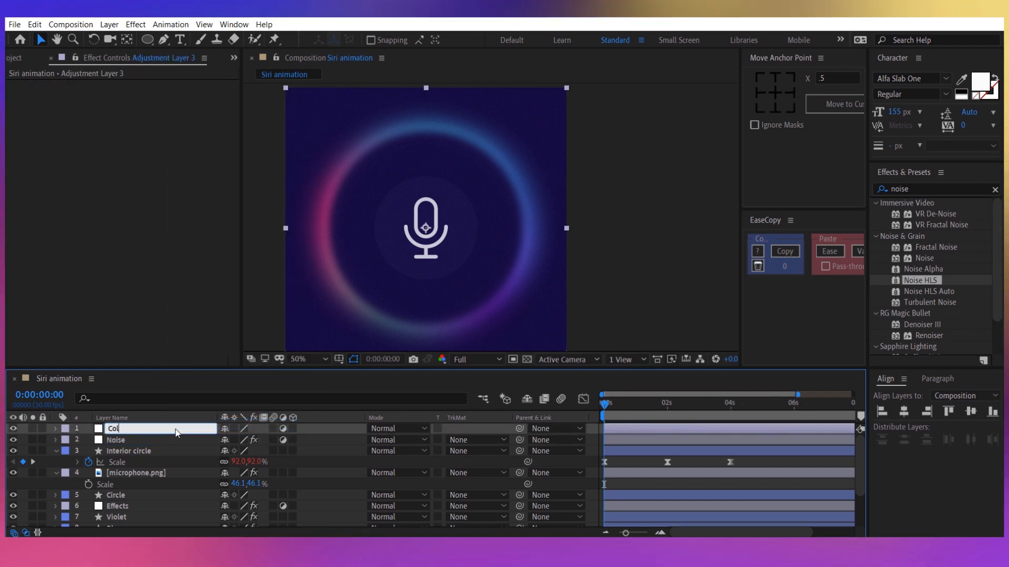
type("or")
key("Return")
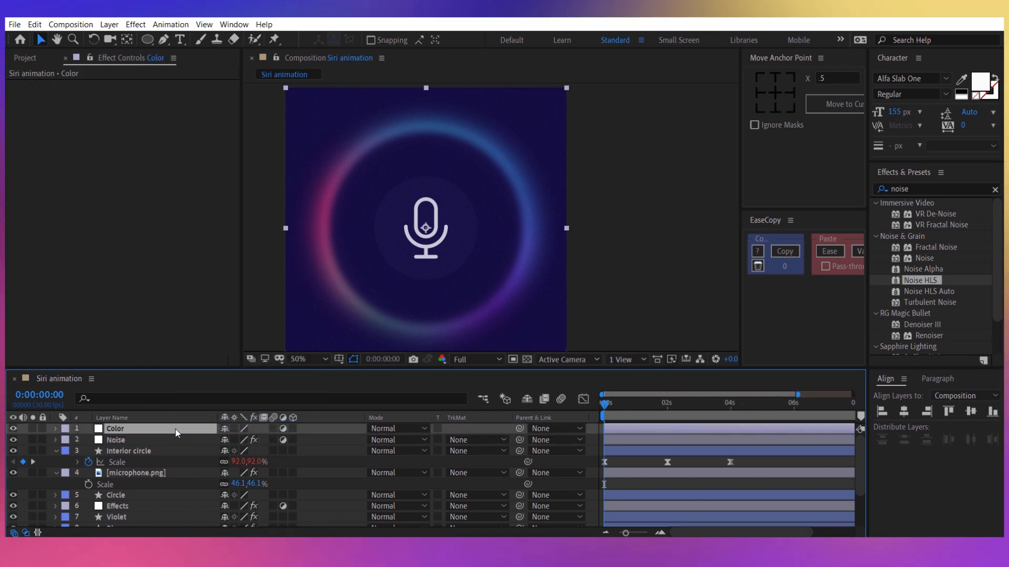
Apply the Curves effect to the Color layer and shape its RGB curve into a gentle S with darker shadows and brighter highlights.
double_click(925, 189)
type("curves")
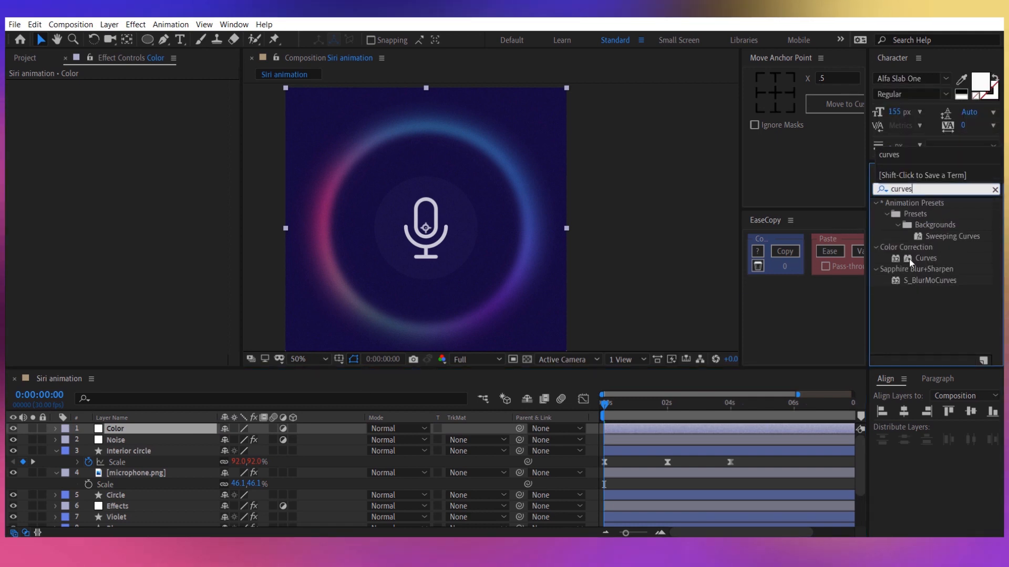
double_click(912, 258)
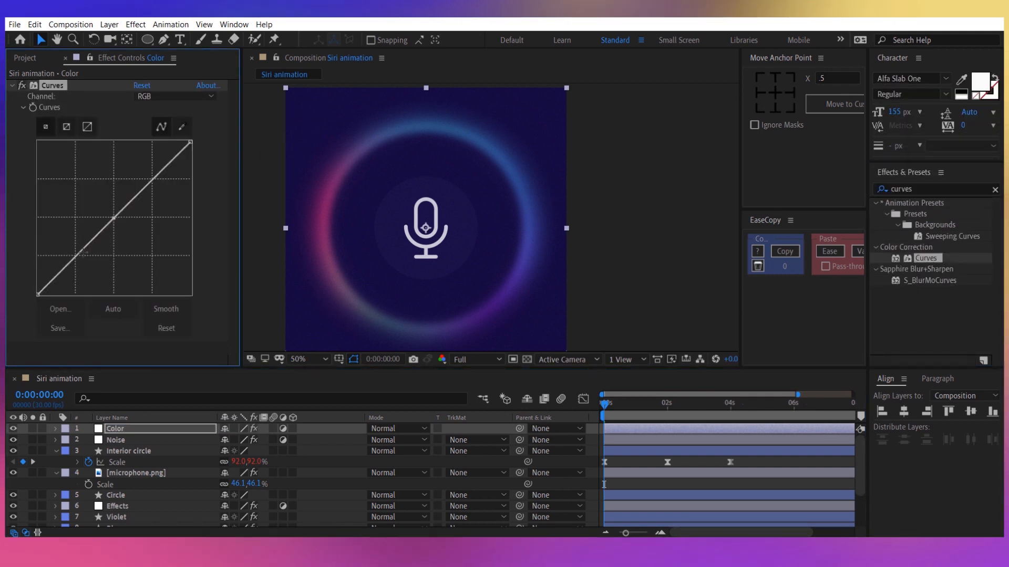
left_click_drag(80, 253, 80, 258)
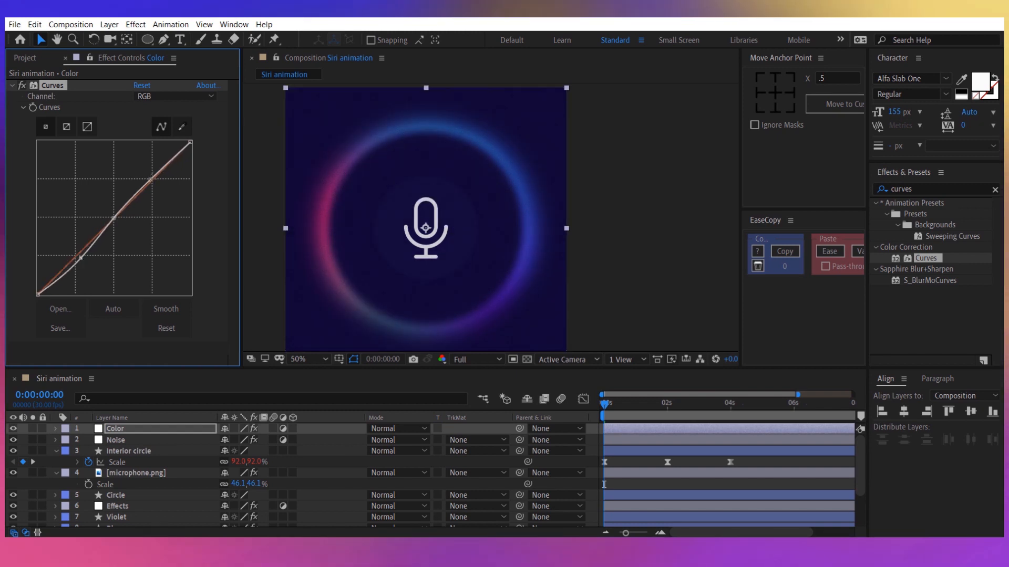
left_click_drag(152, 179, 153, 176)
mouse_move(81, 258)
left_mouse_down()
mouse_move(90, 272)
mouse_move(80, 259)
left_mouse_up()
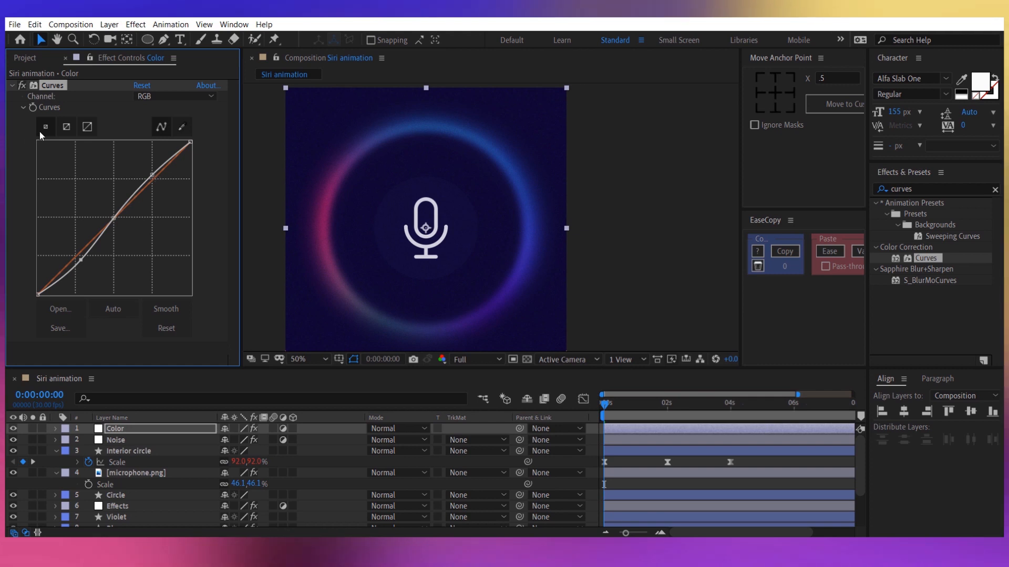
Apply the Color Balance effect to the Color layer, with Shadow Red Balance at 75 and Shadow Blue Balance at -5.
left_click(927, 193)
left_click(929, 189)
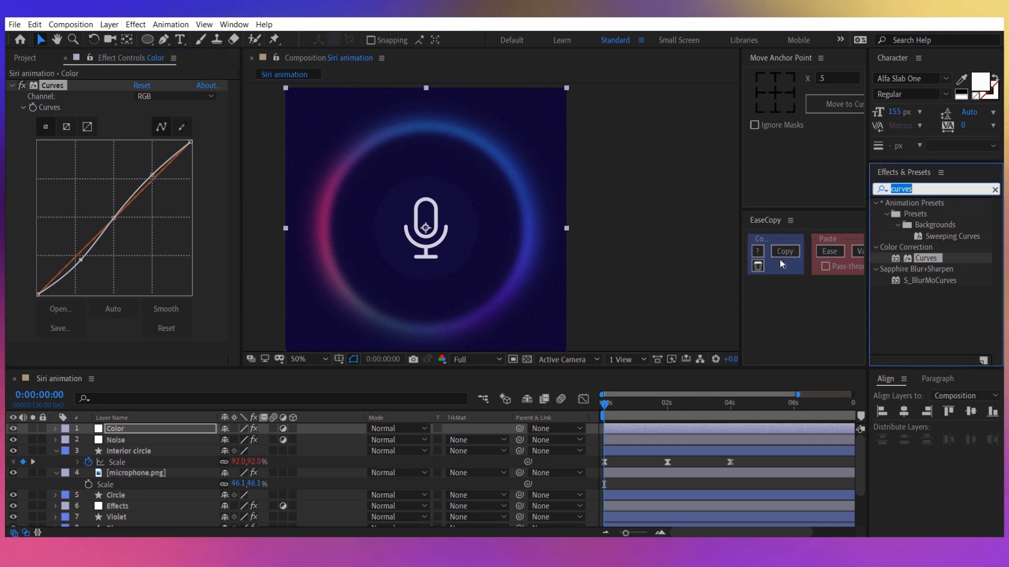
type("color ba")
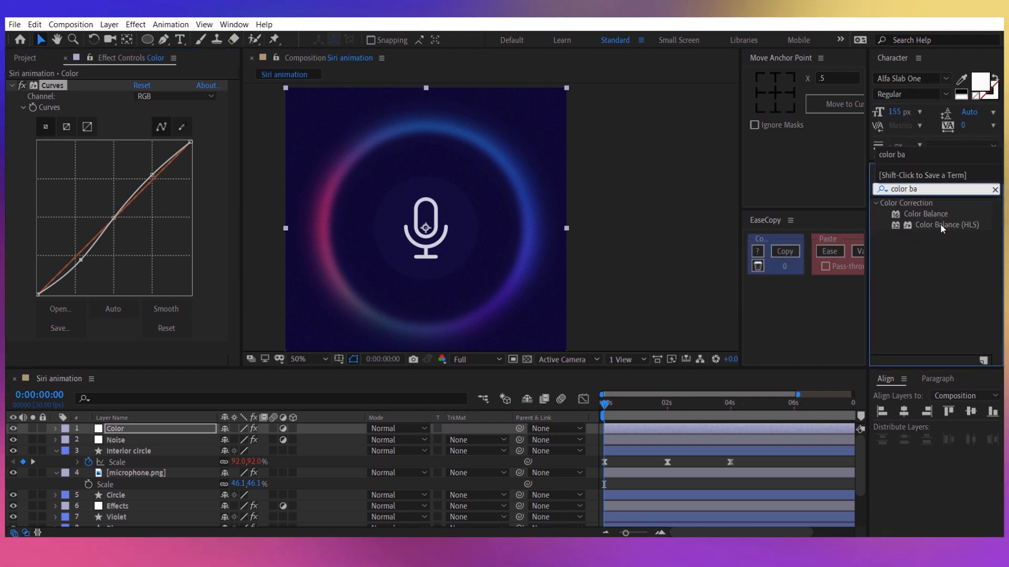
left_click_drag(925, 214, 267, 271)
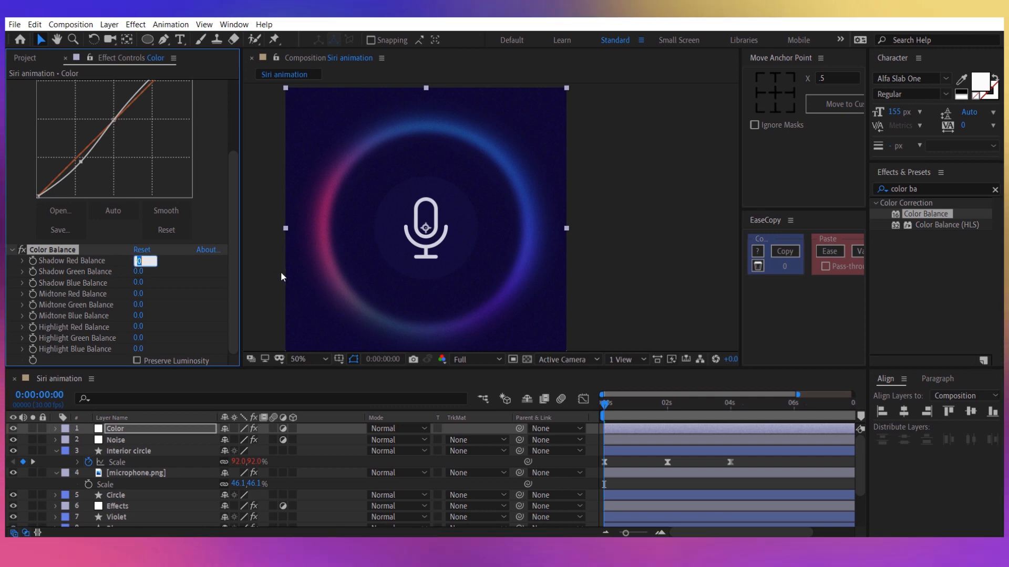
type("75.")
key("Return")
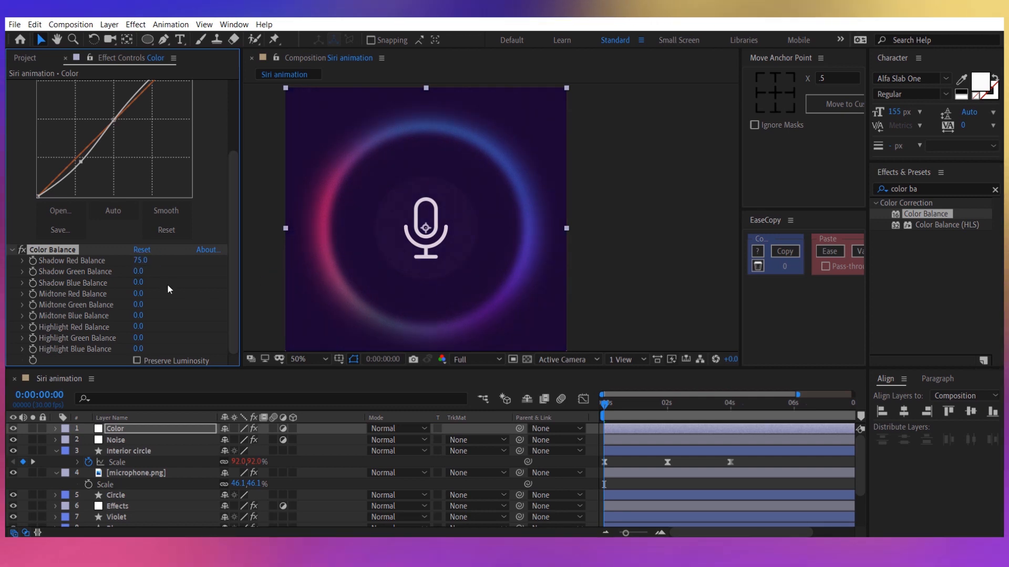
left_click(139, 283)
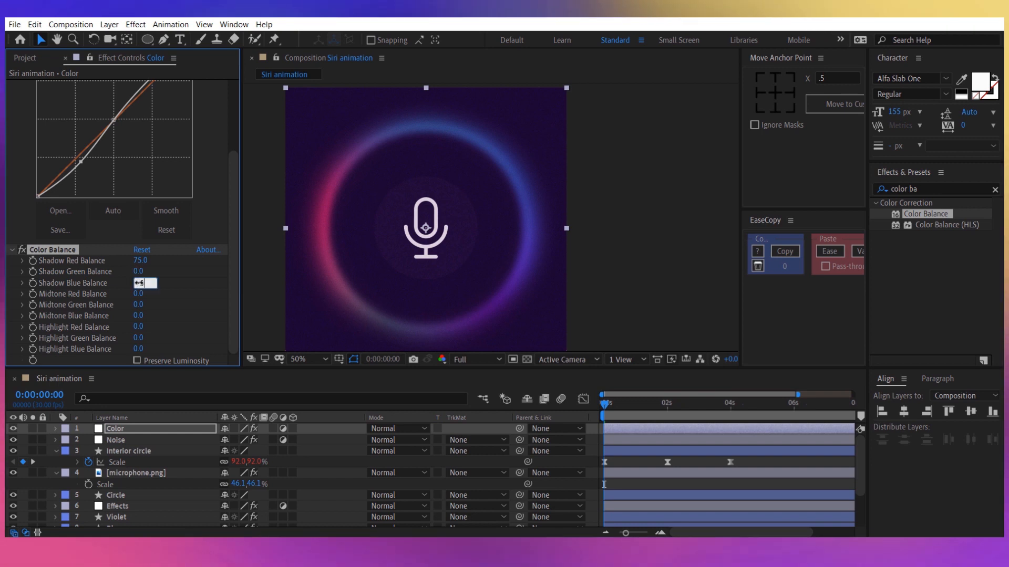
Set Color Balance's Midtone Red to -8, Midtone Green to 13, Midtone Blue to 10 and Highlight Red to 19.
left_click(139, 294)
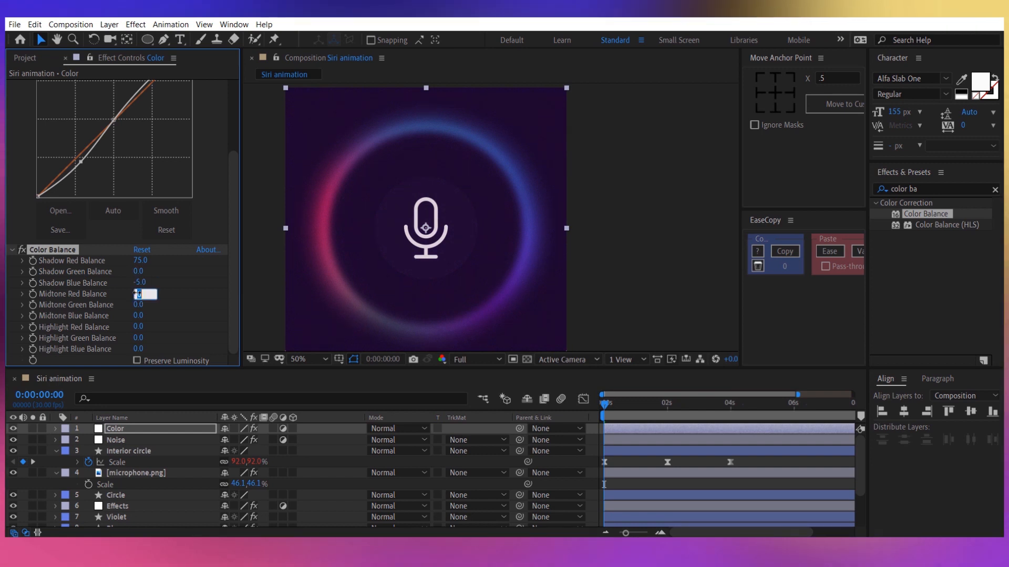
type("-6")
key("Return")
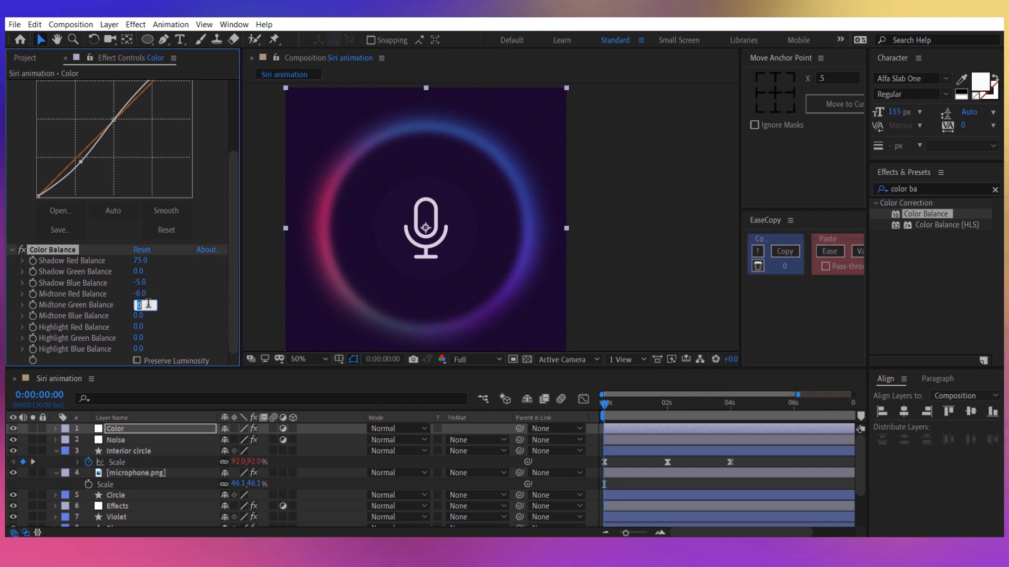
type("13.")
key("Return")
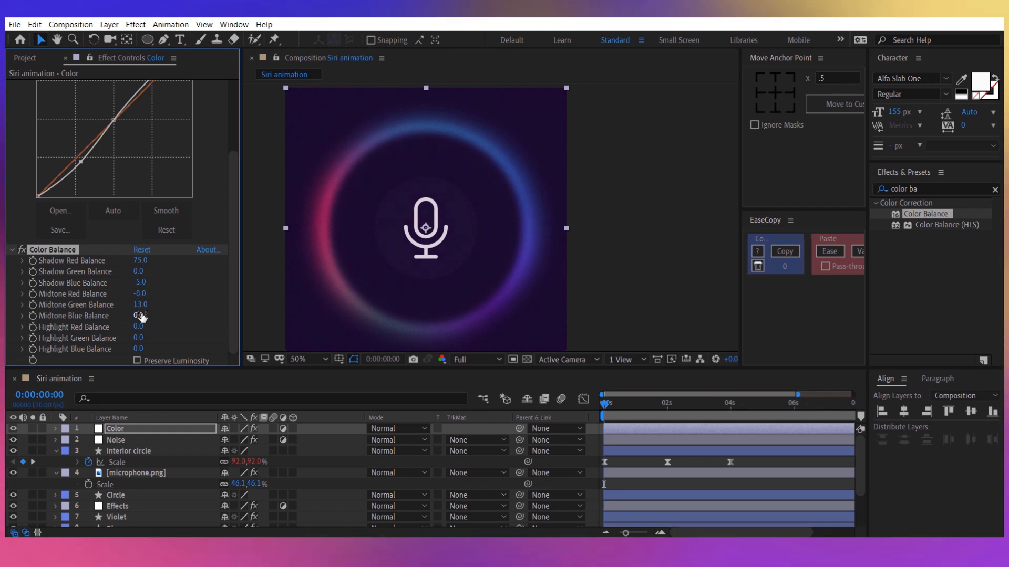
type("10")
key("Return")
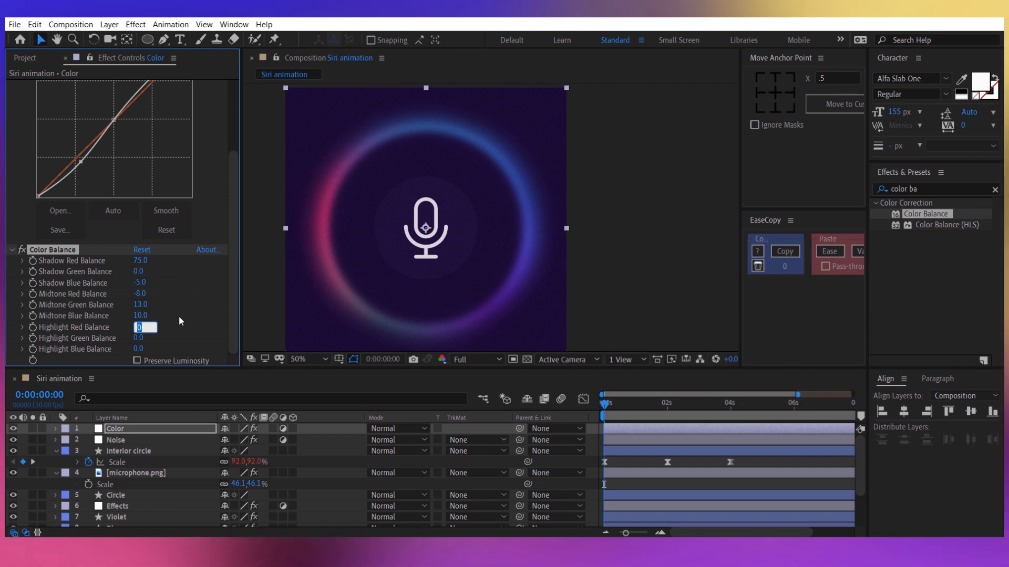
type("19")
key("Return")
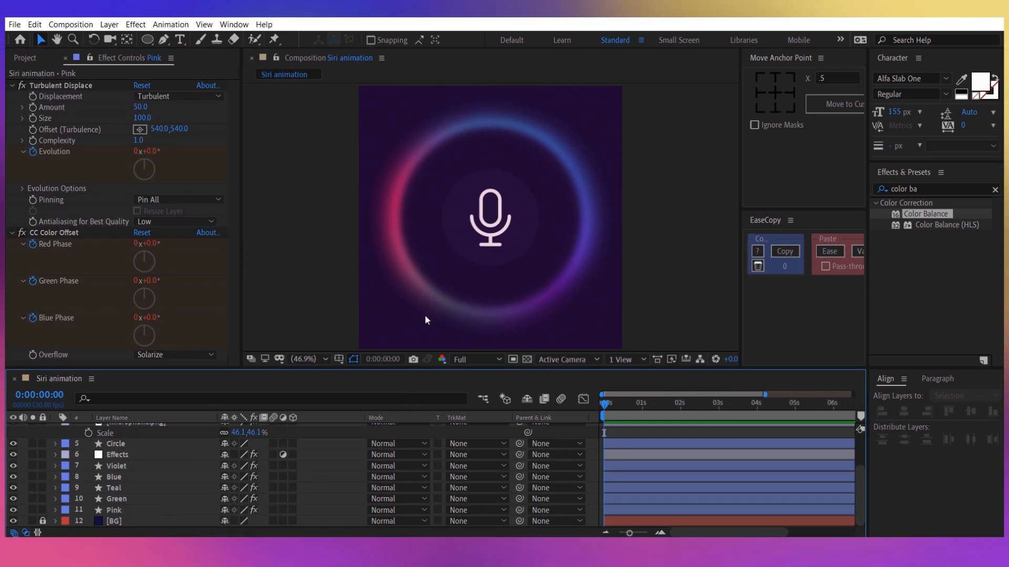
Reveal the Pink layer's Scale and add a 100% keyframe at 0 seconds.
left_click(144, 507)
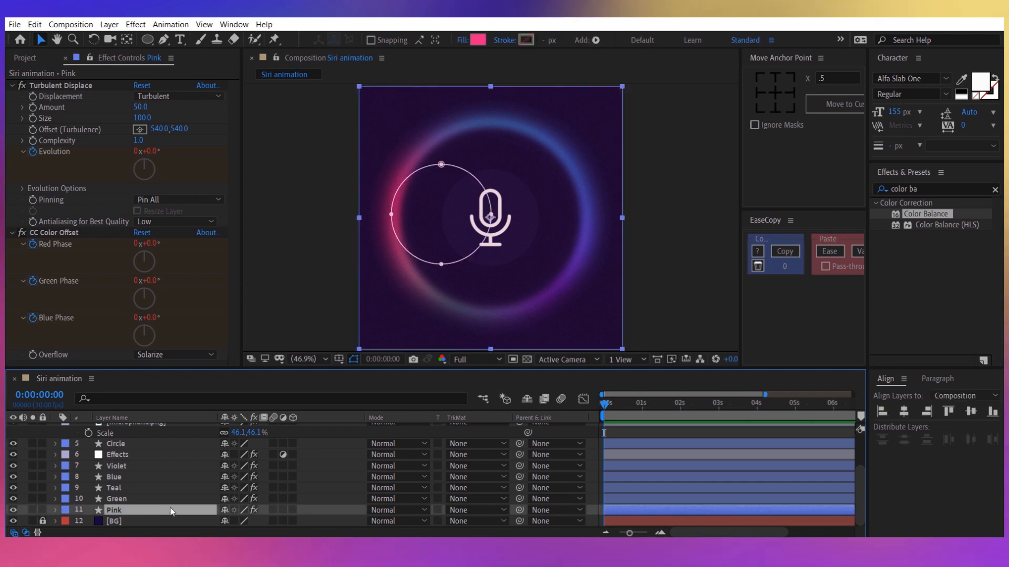
key("s")
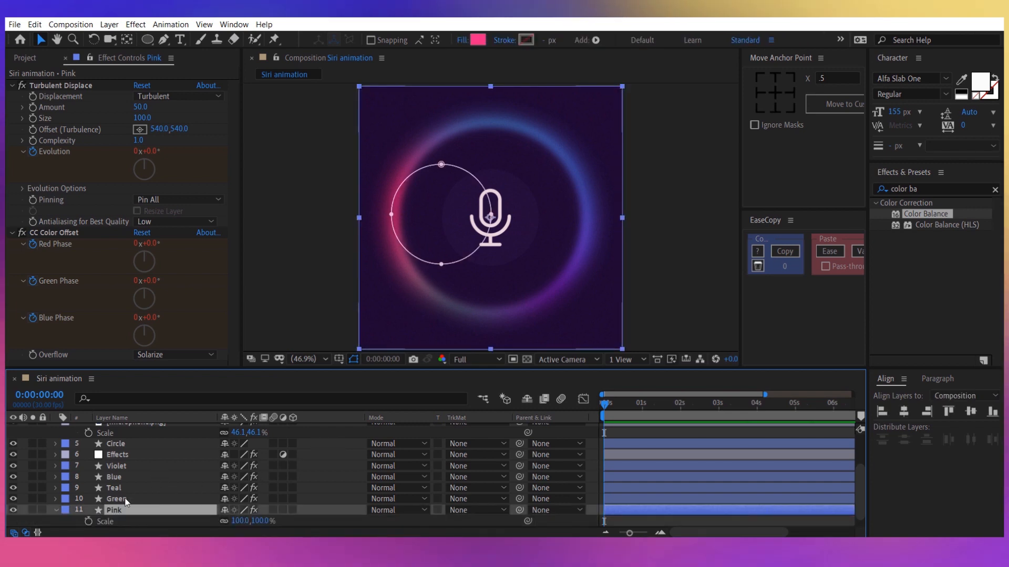
left_click(88, 521)
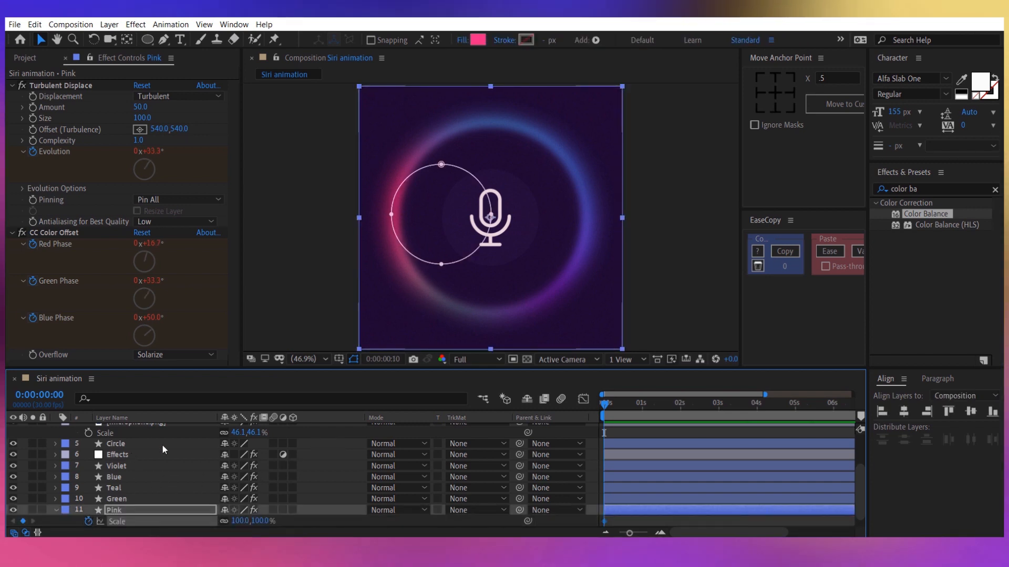
Set the Pink layer's Scale to 115% at 0:00:00:20.
key("shift+Page_Down")
key("shift+Page_Down")
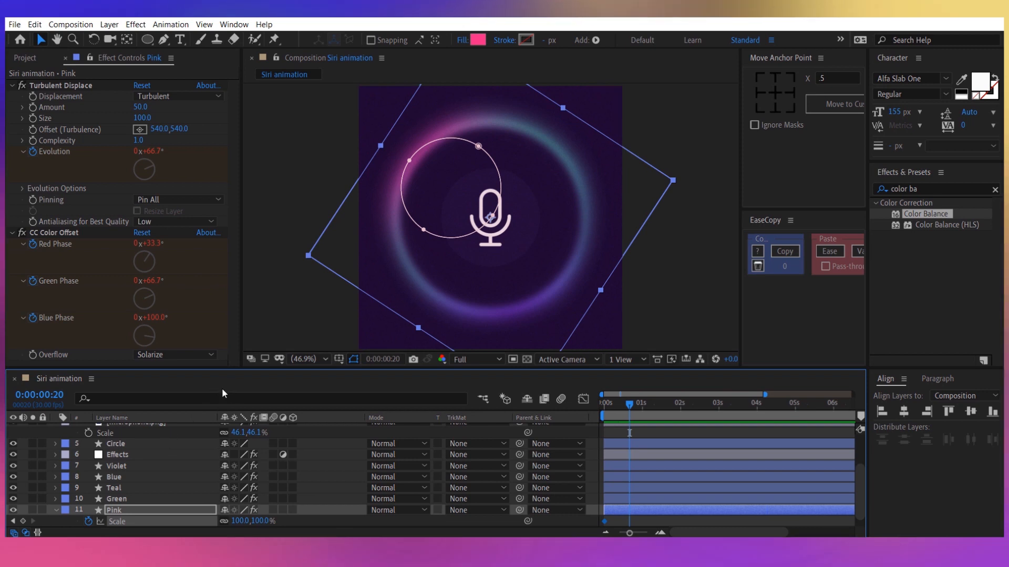
left_click_drag(261, 521, 271, 521)
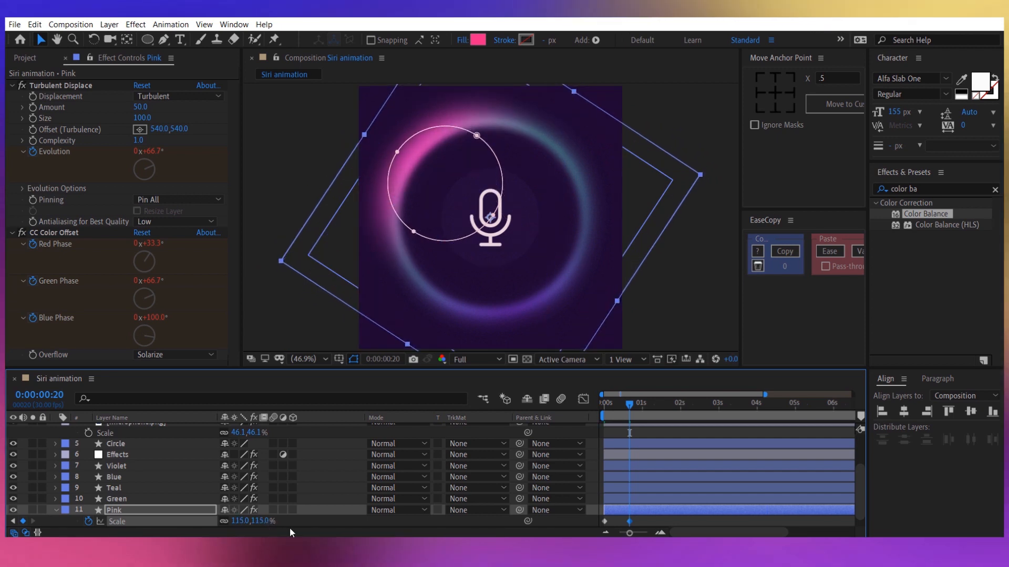
Copy the Pink layer's first Scale keyframe to 0:00:01:10 and apply easing to its three Scale keyframes.
key("space")
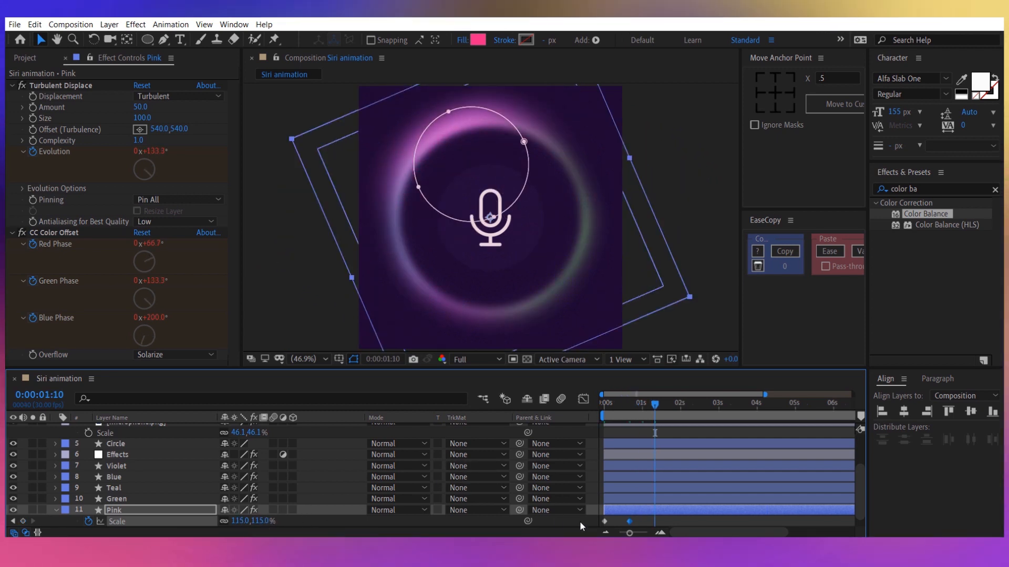
left_click_drag(615, 518, 601, 523)
key("ctrl+c")
key("ctrl+v")
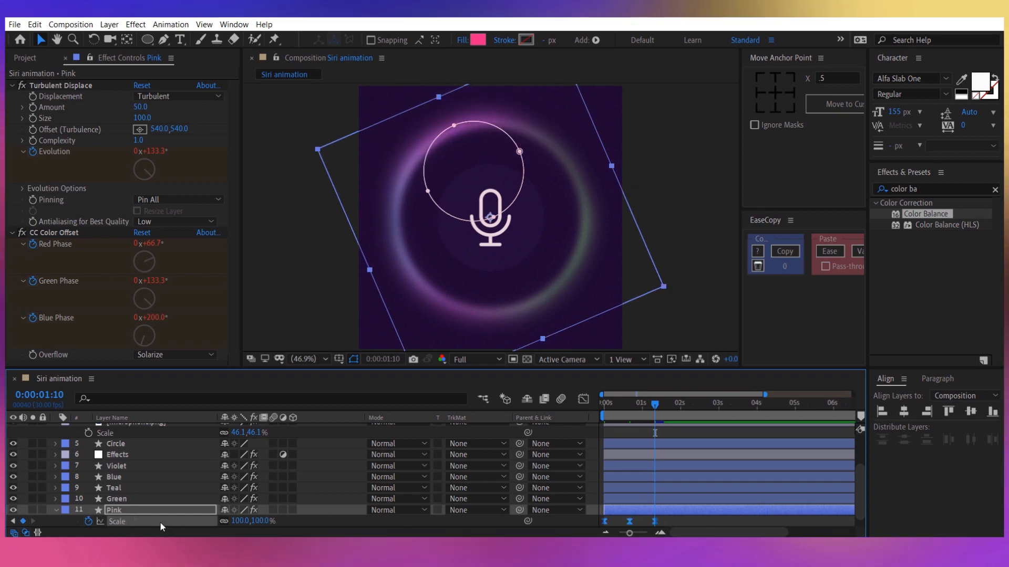
Add the expression loopOut("cycle") to the Pink layer's Scale.
scroll(329, 481, "down", 1)
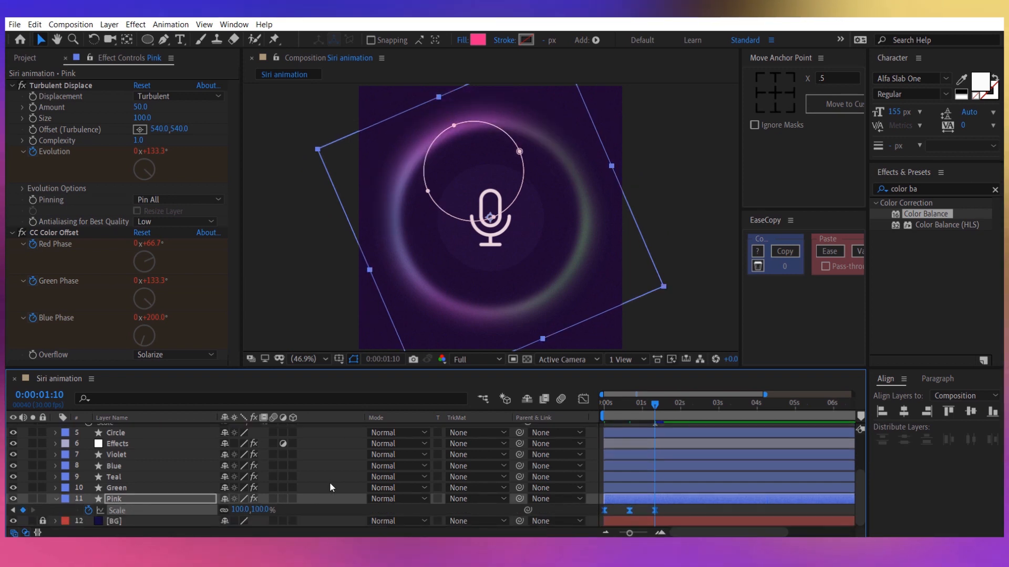
left_click(89, 510, "alt")
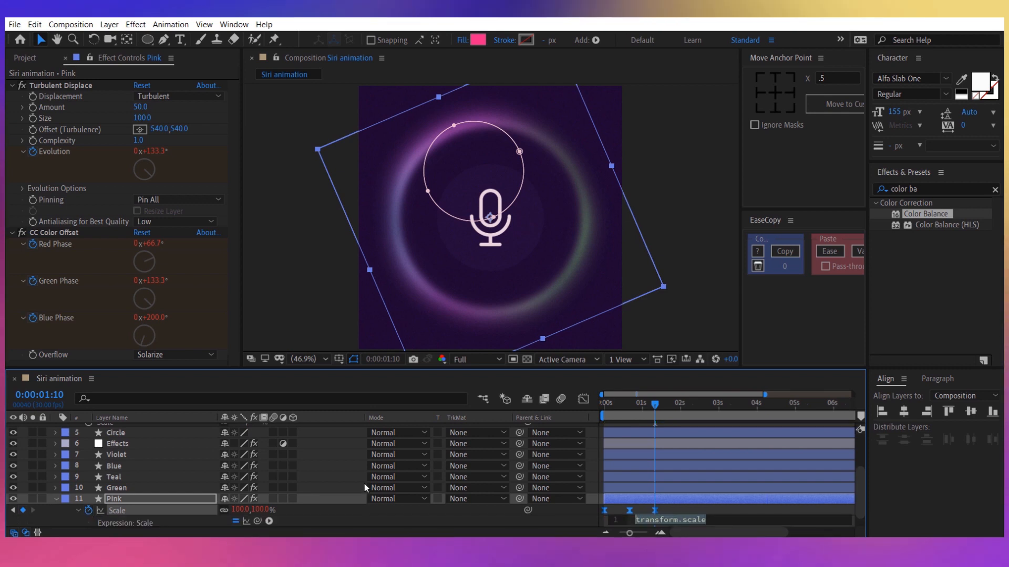
type("loop")
key("Down")
key("Down")
key("Return")
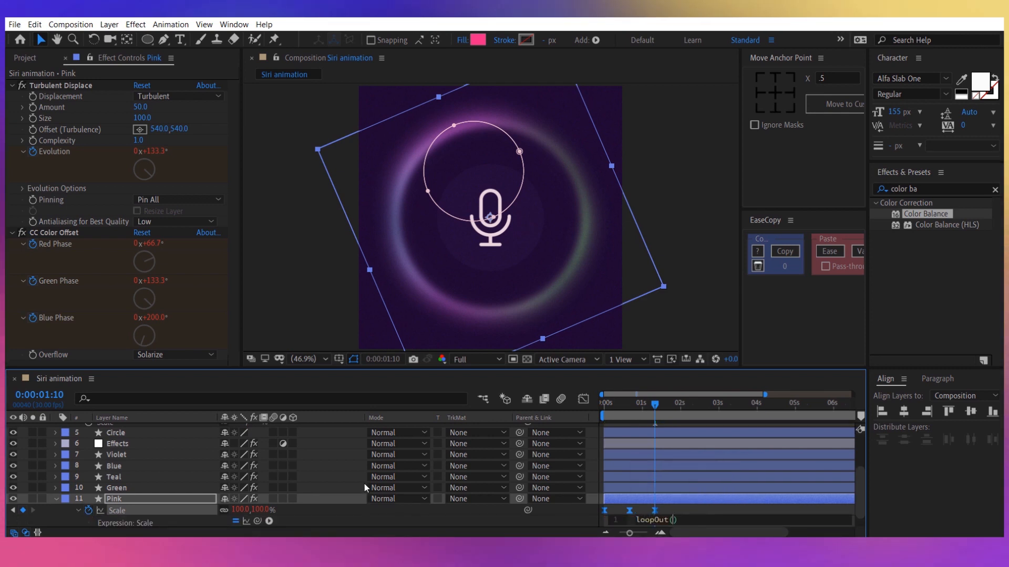
type("\"cy")
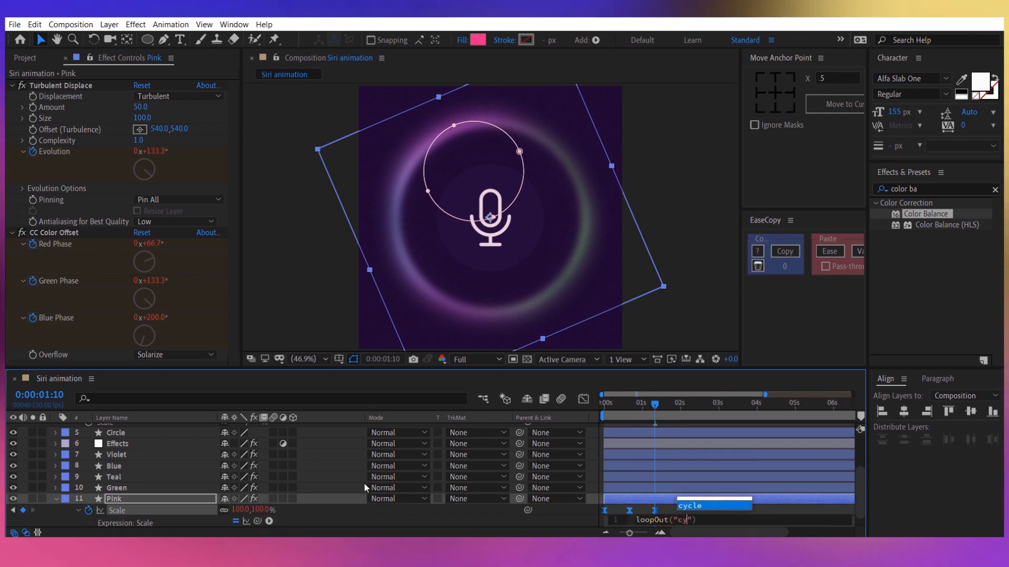
key("Return")
left_click(569, 512)
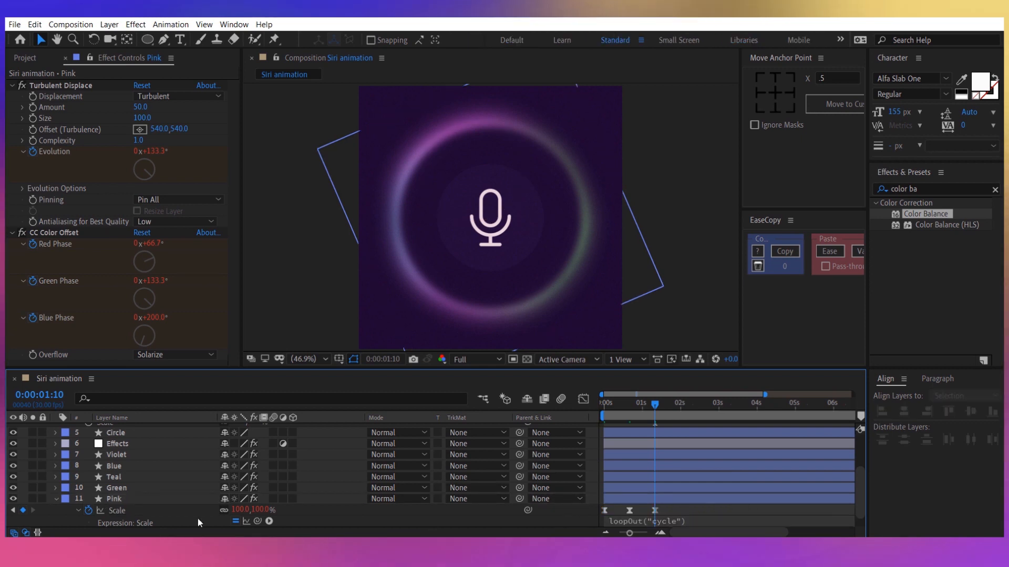
Copy the Pink layer's Scale animation to the Green, Teal, Blue and Violet layers and reveal their animated properties in the enlarged timeline.
left_click(127, 513)
key("ctrl+Up")
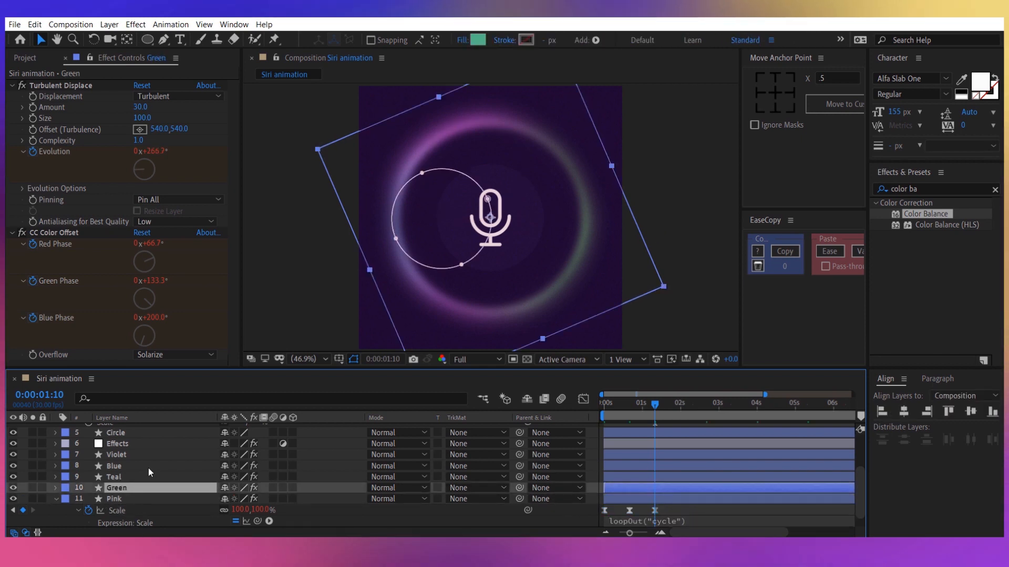
left_click(133, 455, "shift")
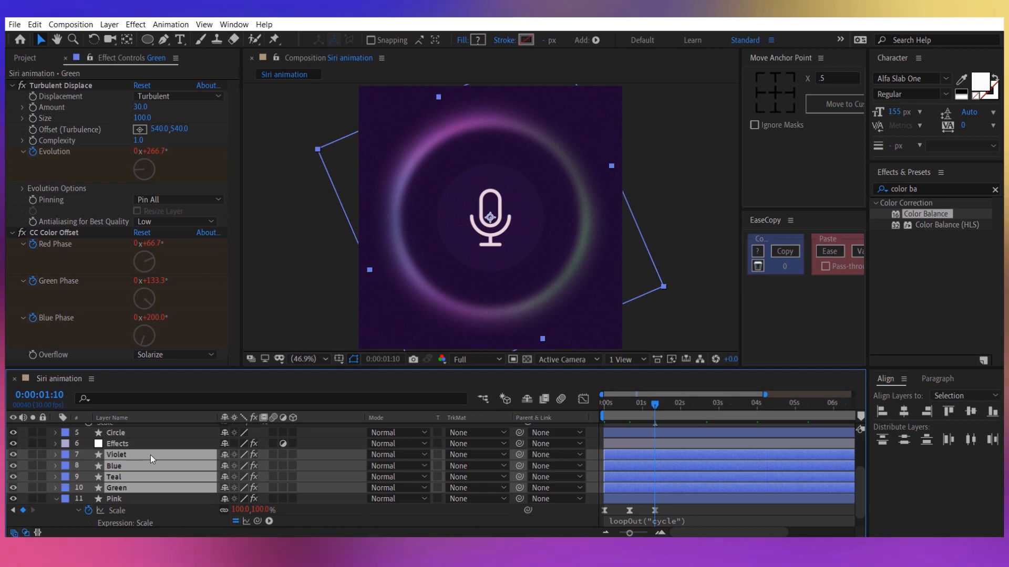
key("u")
key("u")
key("grave")
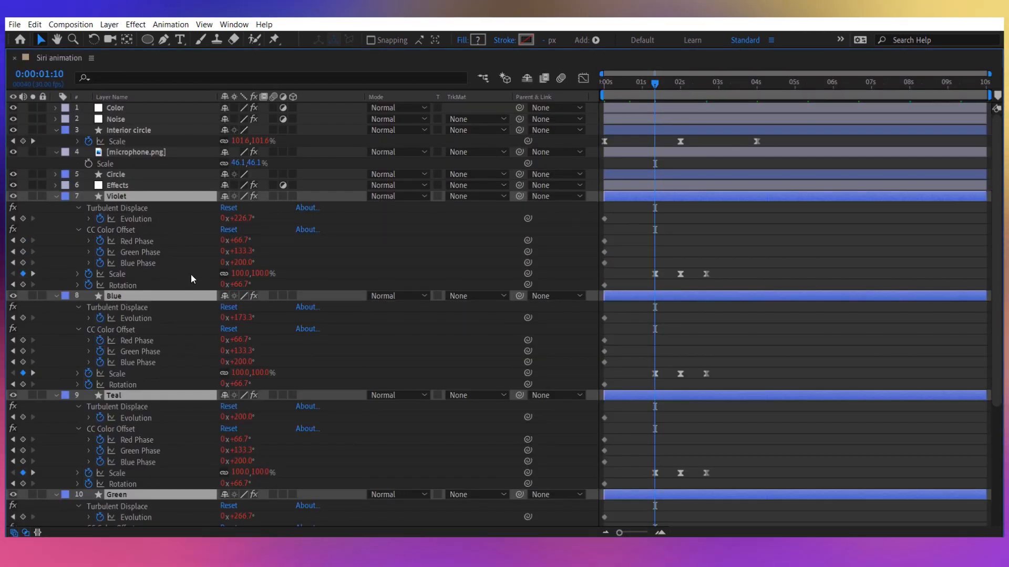
scroll(191, 275, "down", 4)
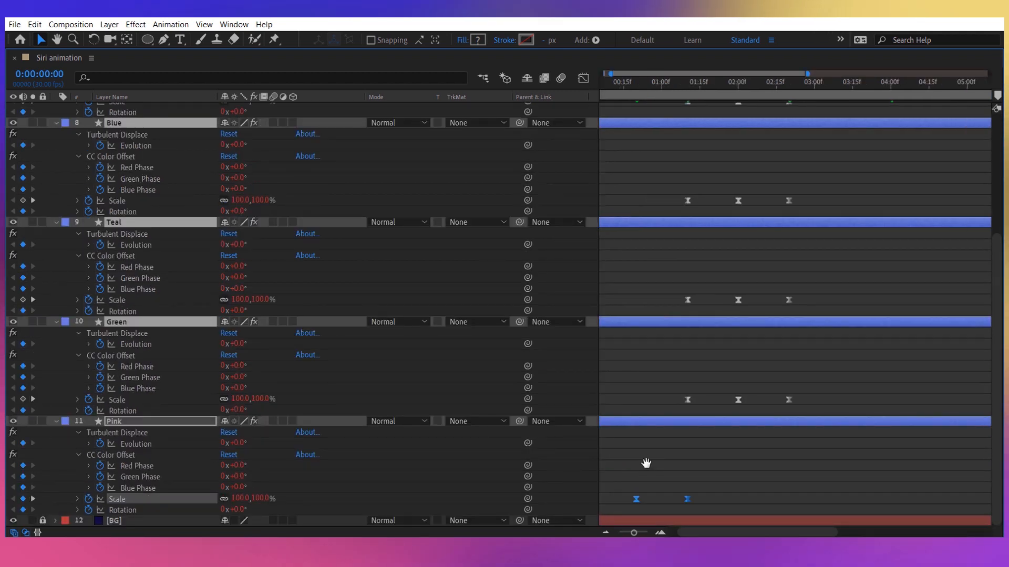
Move the Green layer's three Scale keyframes earlier so they start at about 0:00:00:10.
left_click_drag(646, 463, 787, 446)
left_click_drag(727, 479, 594, 509)
left_click(467, 432)
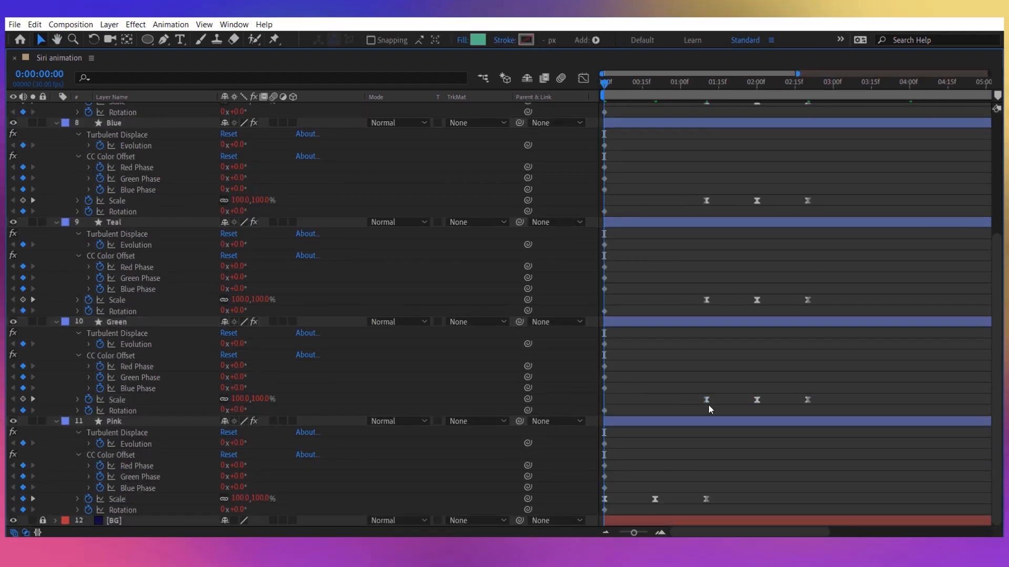
left_click_drag(658, 374, 843, 412)
left_click_drag(707, 406, 631, 405)
Move the Scale keyframes earlier so Teal's start at about 0:00:00:24 and Blue's at about 0:00:00:08.
left_click_drag(673, 271, 828, 322)
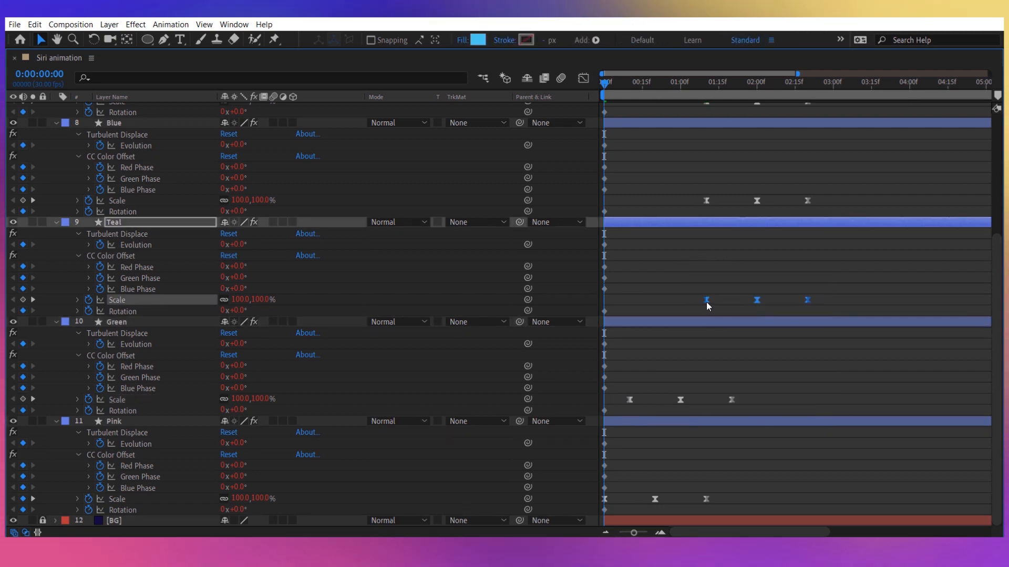
left_click_drag(706, 301, 684, 314)
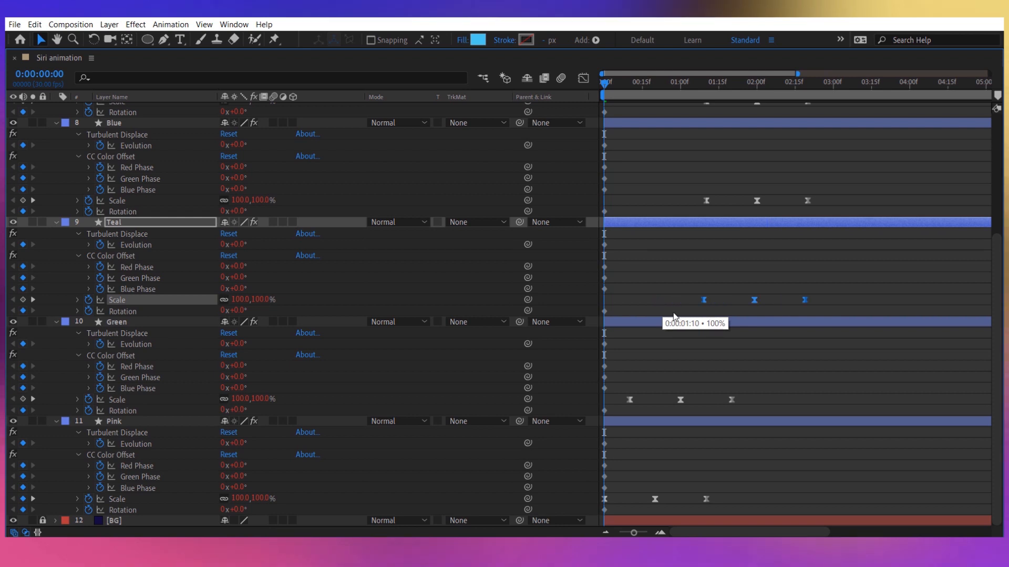
left_click_drag(675, 191, 834, 210)
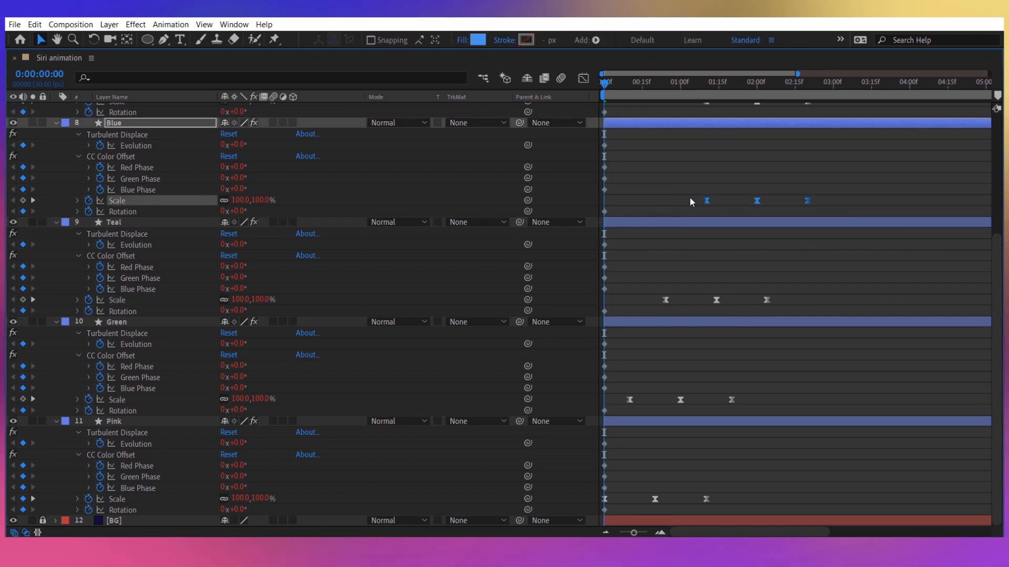
left_click_drag(625, 203, 624, 207)
Reveal the Blue layer's Scale expression and add the line loopIn("pingpong") below the existing one.
left_click(88, 200, "alt")
key("ctrl+v")
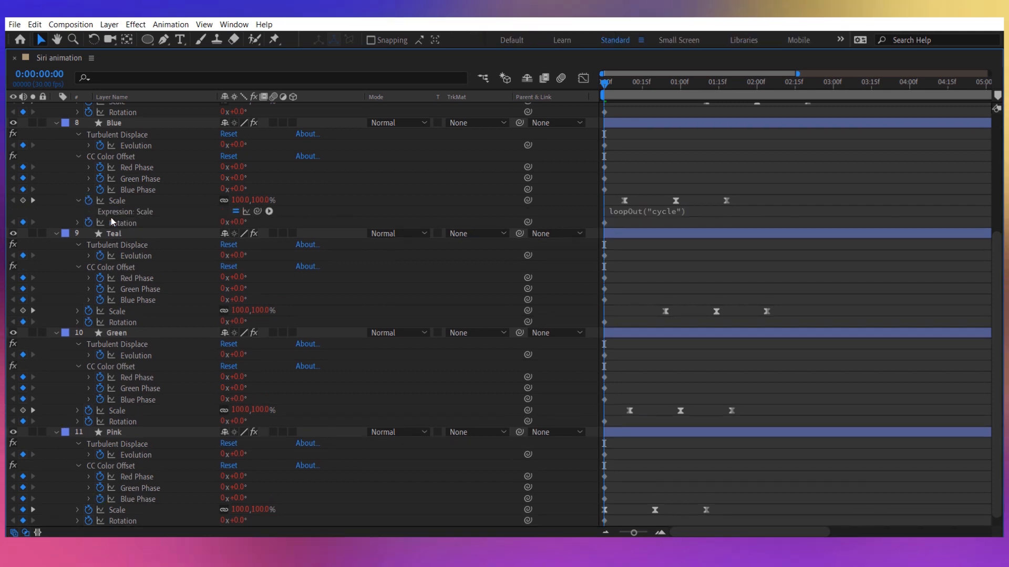
left_click_drag(611, 86, 622, 122)
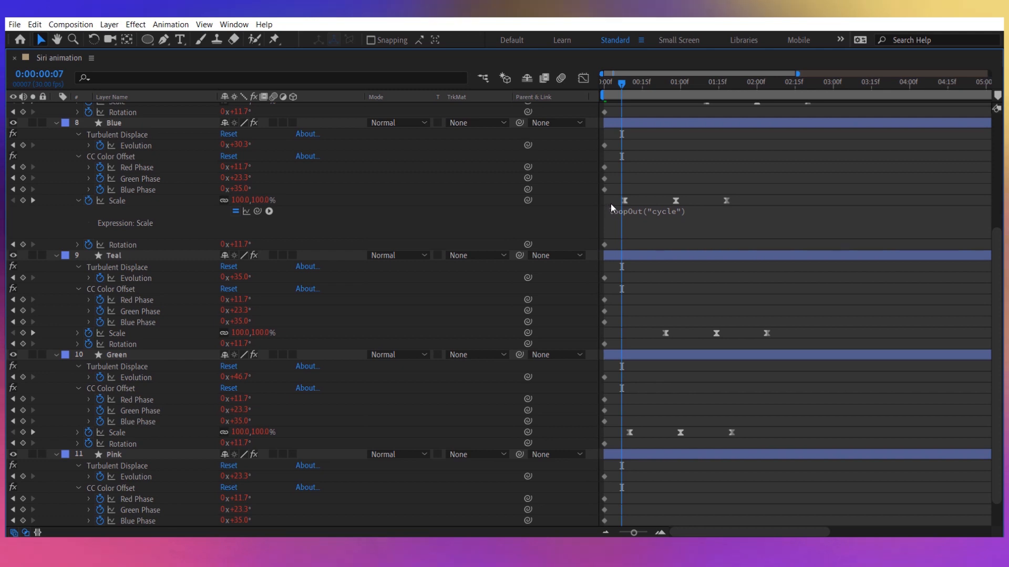
left_click(678, 212)
key("Return")
type("loopIn(\"")
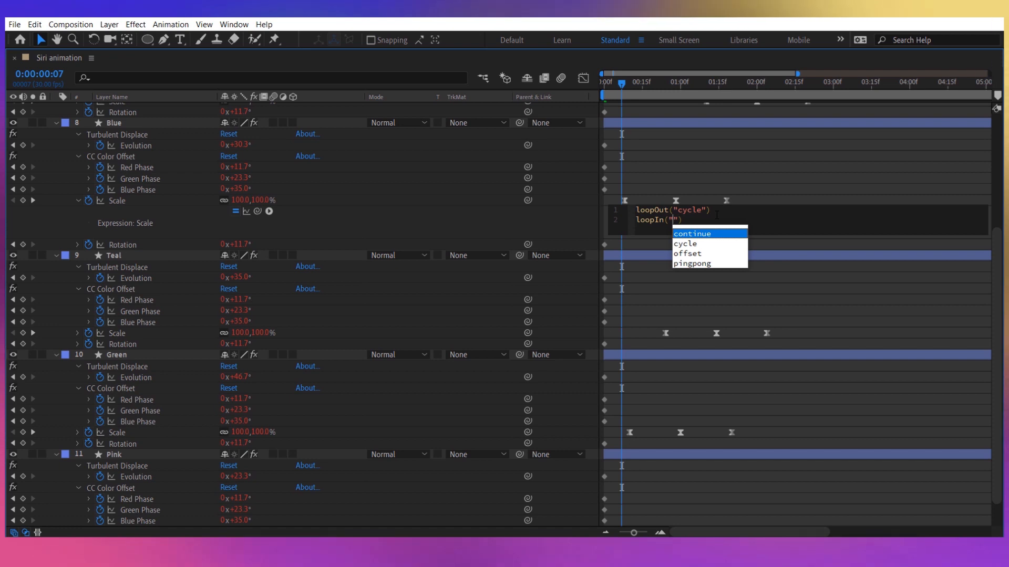
type("pingpong")
Change the loopOut line in Blue's Scale expression to loopOut("pingpong"); and scrub through the timeline to check the pulsing.
left_click(706, 210)
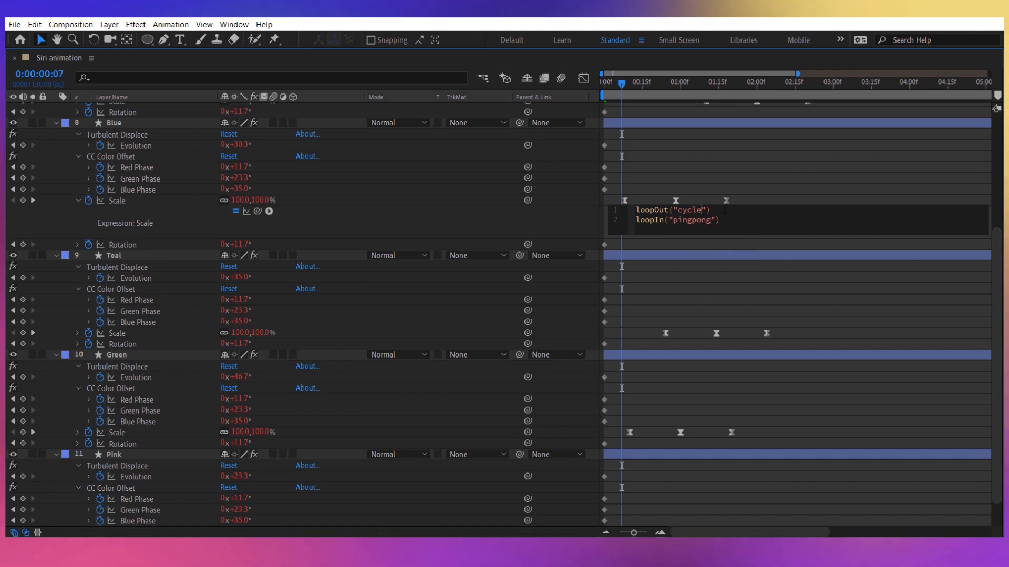
key("BackSpace")
key("BackSpace")
key("BackSpace")
key("BackSpace")
key("BackSpace")
type("p")
key("Return")
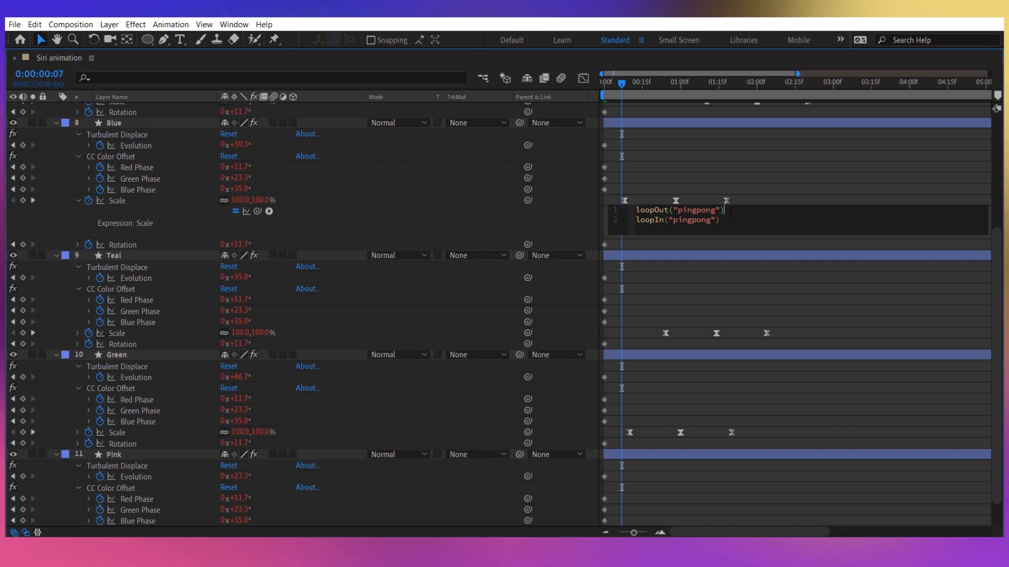
left_click(583, 210)
left_click_drag(622, 88, 608, 89)
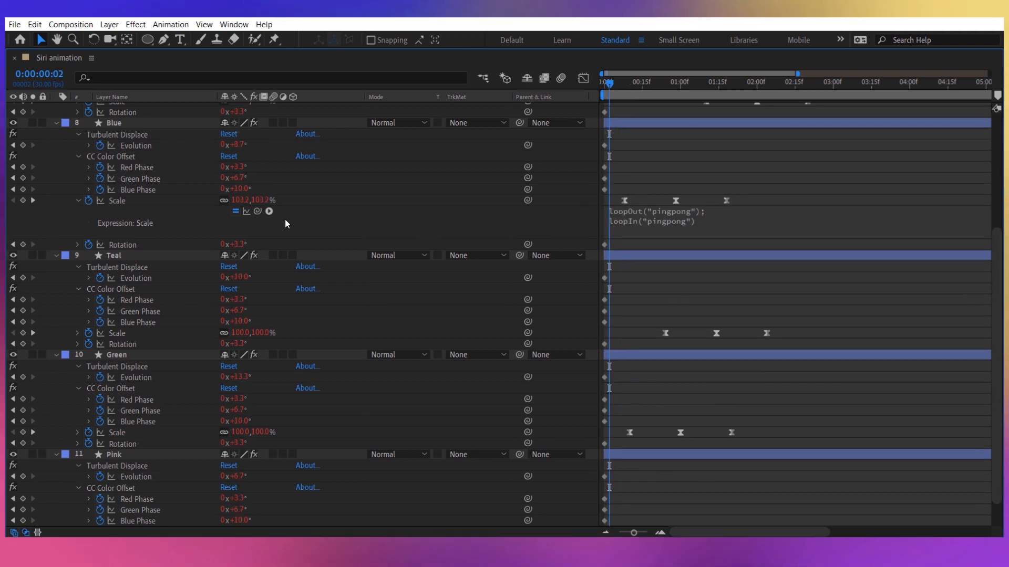
left_click_drag(611, 83, 716, 108)
Insert the condition if(time<key(1).time) as a new first line of Blue's Scale expression.
left_click(617, 214)
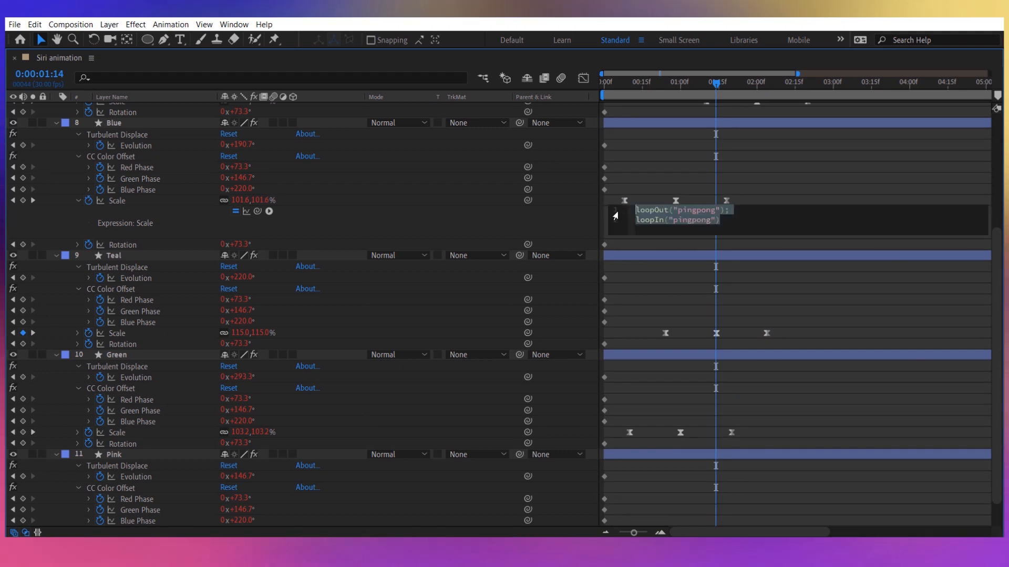
left_click(635, 211)
key("Return")
key("Up")
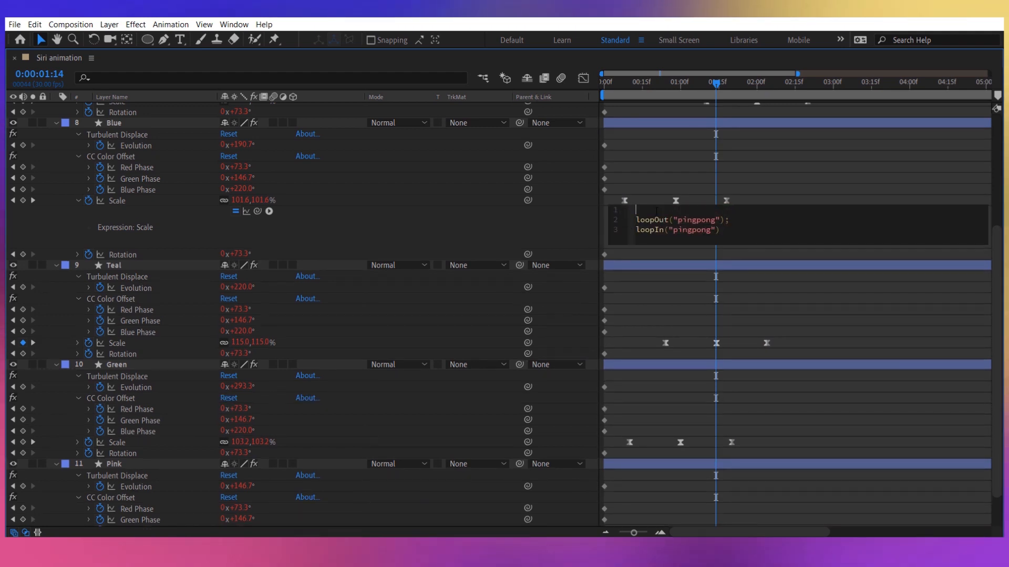
type("if(time")
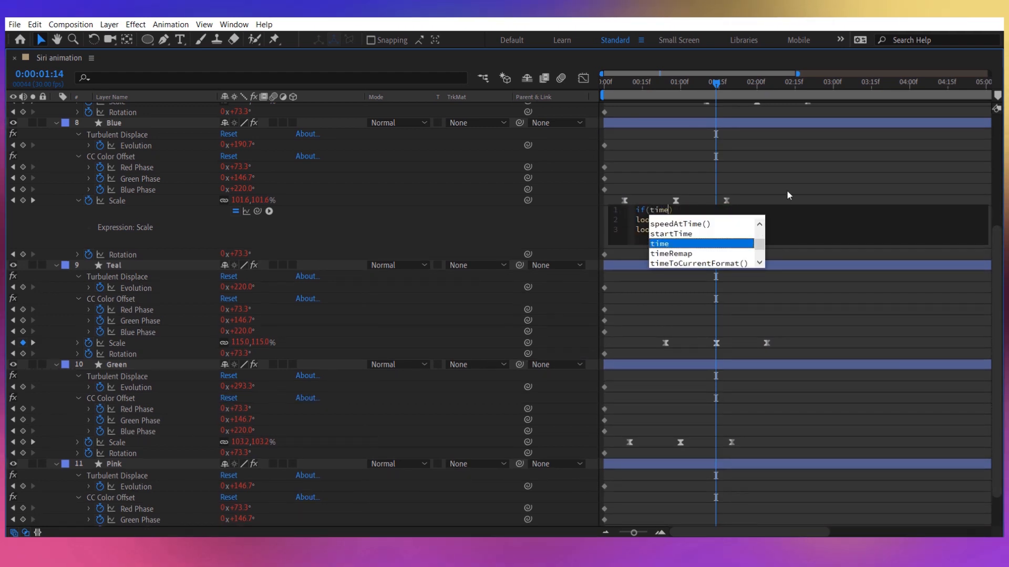
type("<ke")
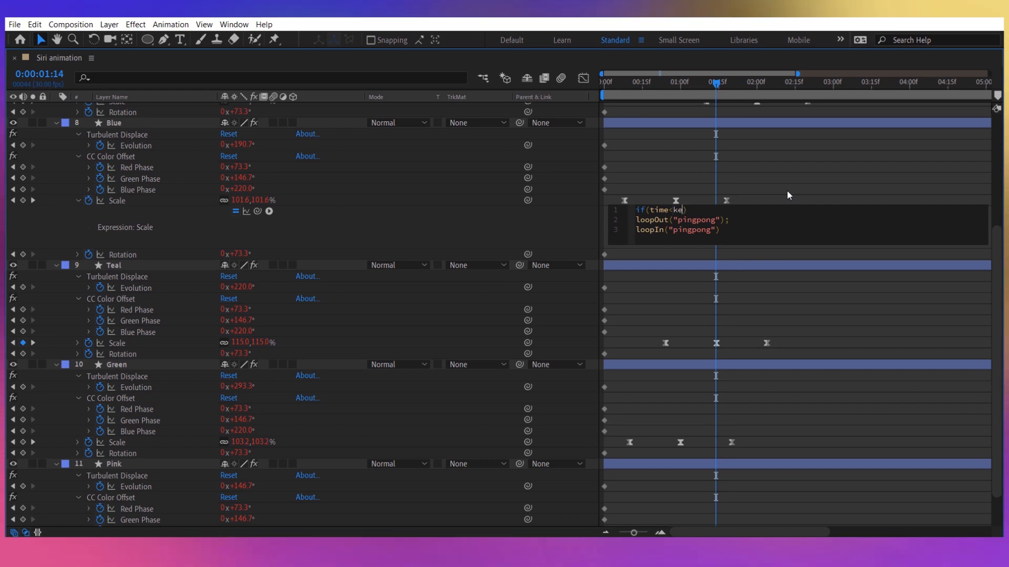
type("y(1")
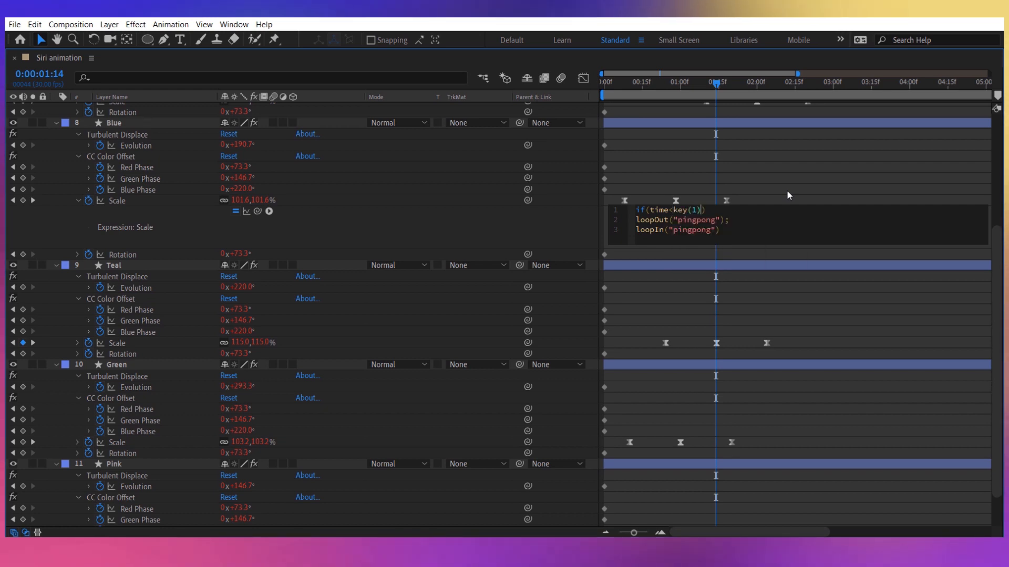
type(").time")
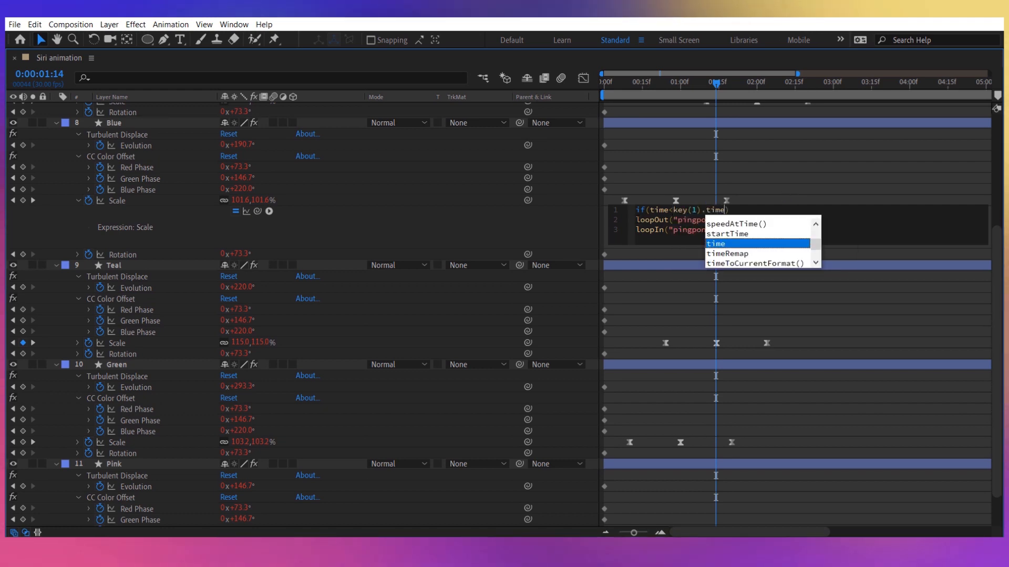
Place loopIn("pingpong") else before loopOut("pingpong"); in Blue's Scale expression, apply it and scrub the timeline to check.
left_click(637, 220)
key("BackSpace")
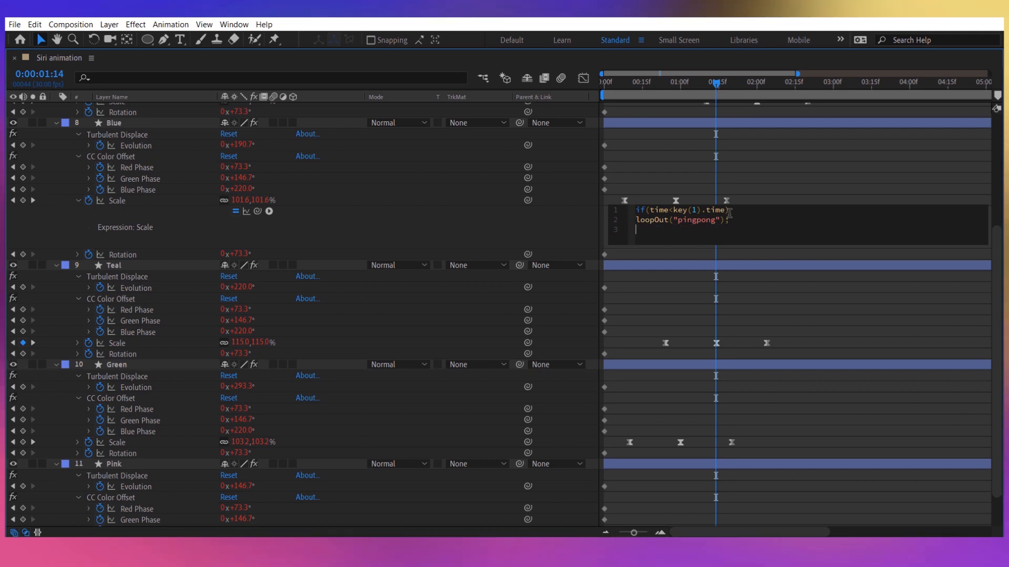
key("Return")
type("loopIn(\"pingpong\")")
key("Left")
type("e")
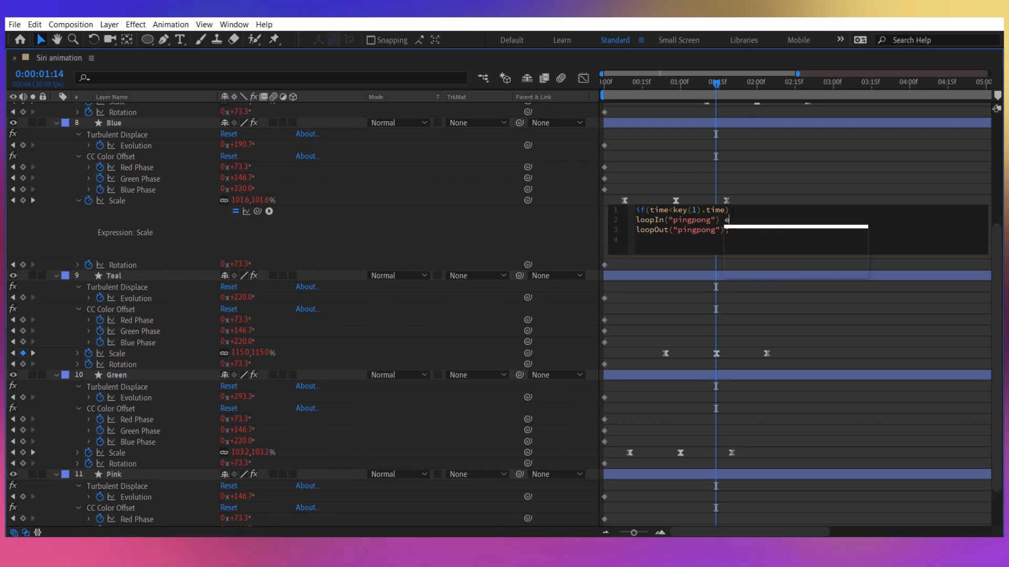
type("lse")
key("Right")
key("Right")
key("Right")
key("Right")
key("Right")
key("Right")
key("Right")
key("Right")
key("Right")
key("Right")
key("Right")
key("Right")
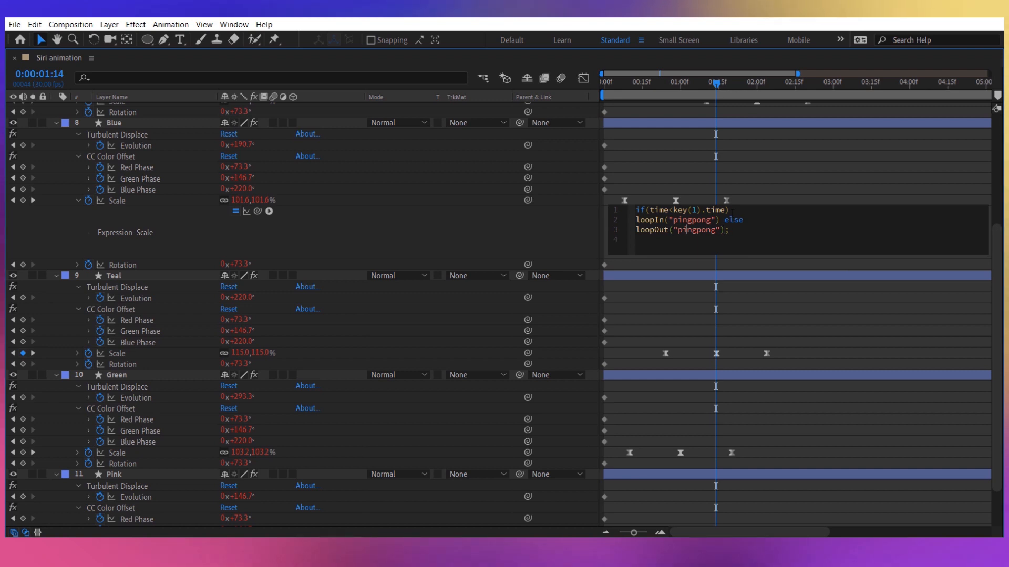
key("Left")
key("Left")
key("Left")
key("Left")
key("Left")
key("Left")
key("Left")
key("Left")
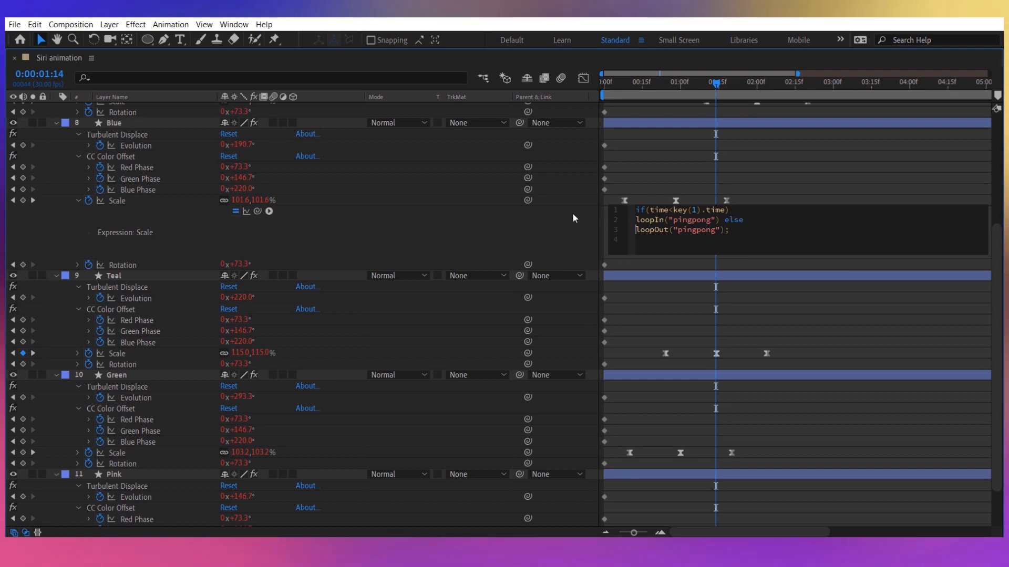
left_click(572, 212)
left_click(737, 85)
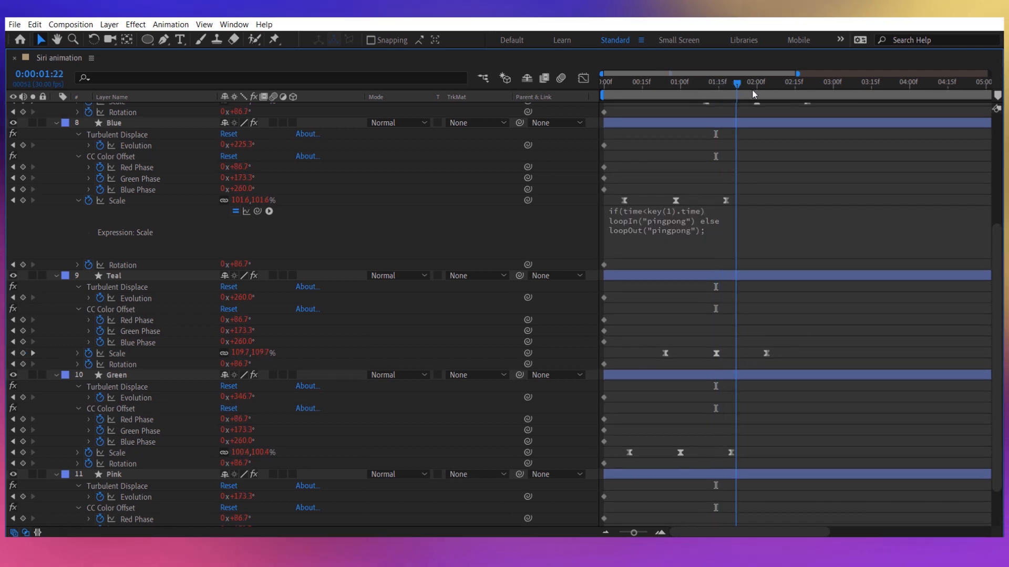
left_click_drag(752, 90, 585, 115)
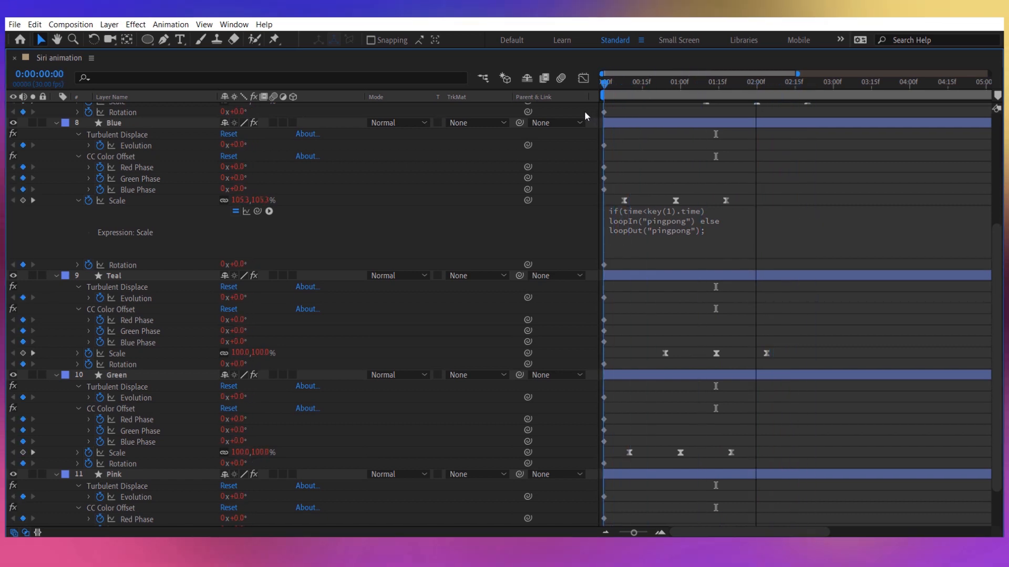
Copy Blue's conditional pingpong Scale expression and use it to replace the Violet layer's Scale expression.
left_click(729, 247)
key("ctrl+c")
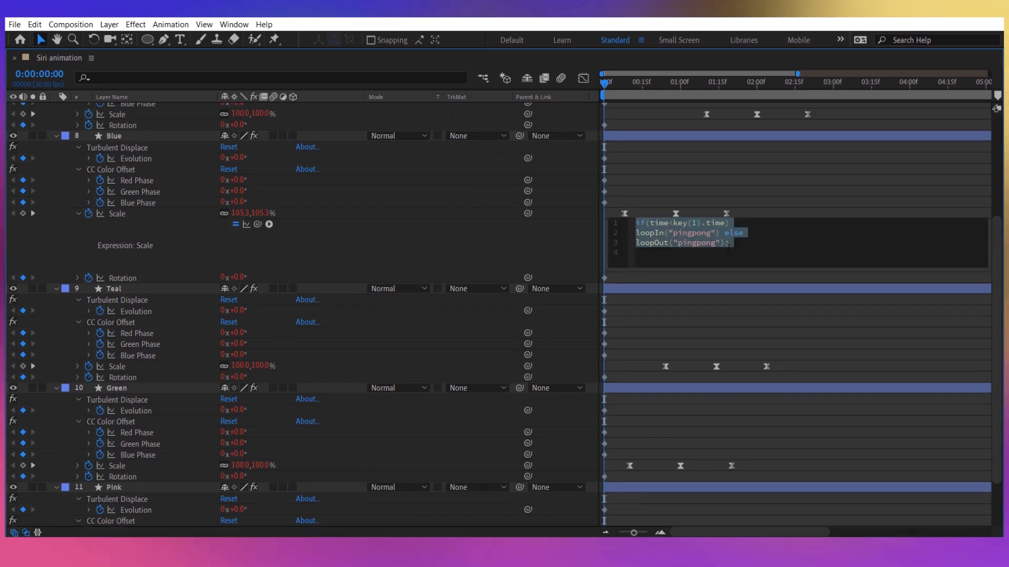
left_click(438, 204)
scroll(213, 226, "up", 5)
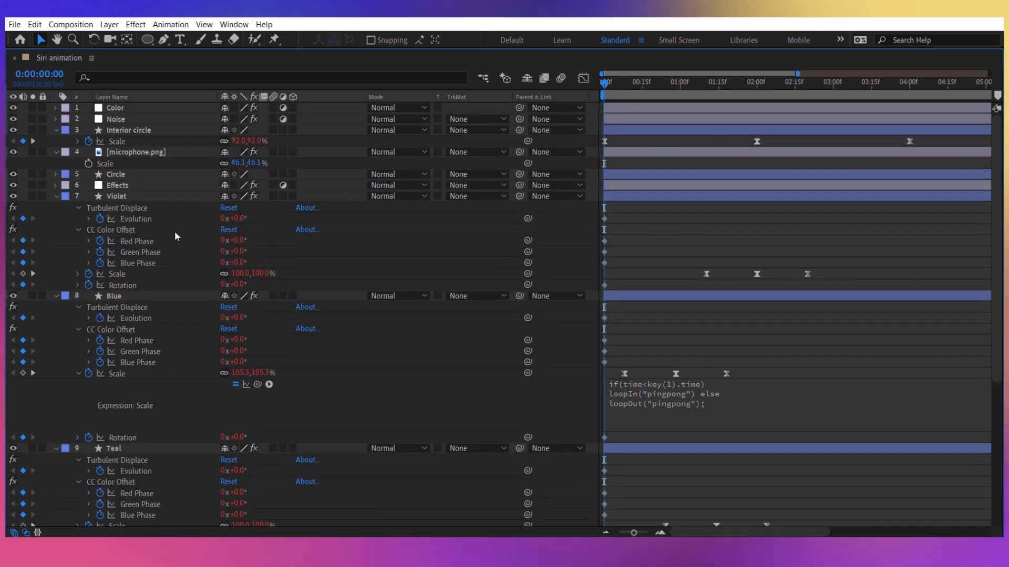
left_click(78, 272)
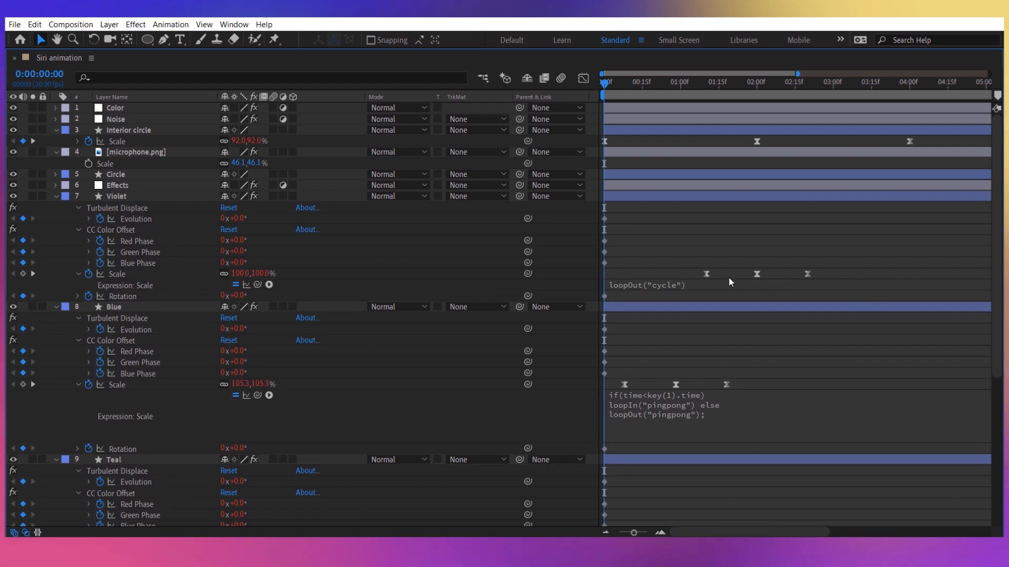
left_click(740, 282)
left_click(564, 281)
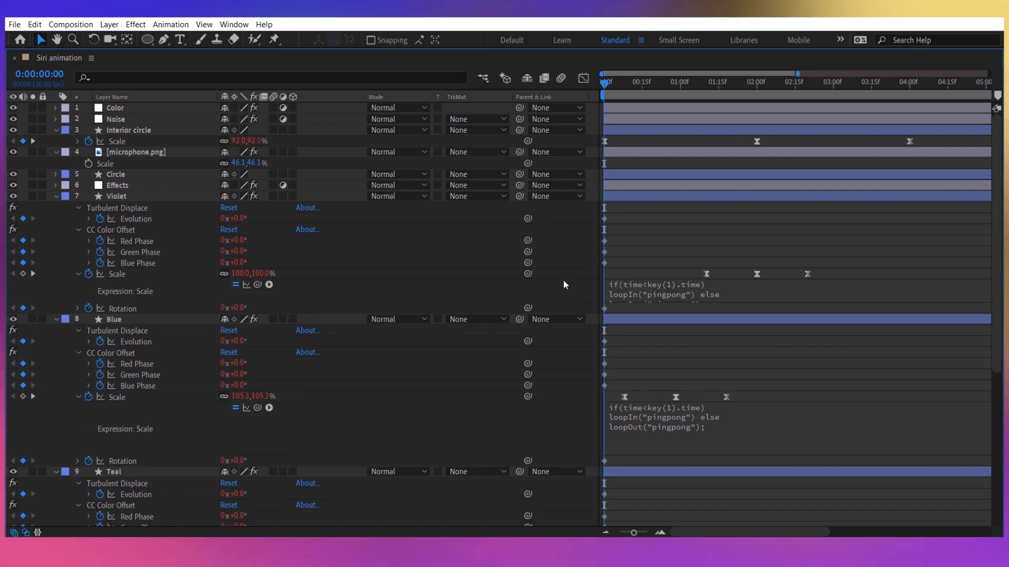
Replace the Teal layer's Scale expression with the copied conditional loopIn/loopOut pingpong expression and apply it.
scroll(157, 384, "down", 5)
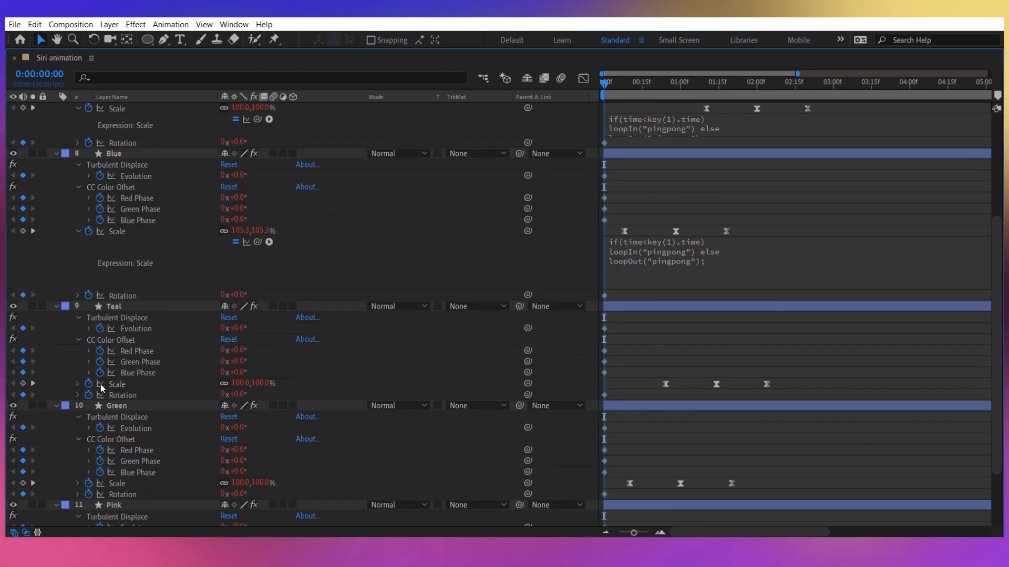
left_click(78, 383)
left_click(683, 394)
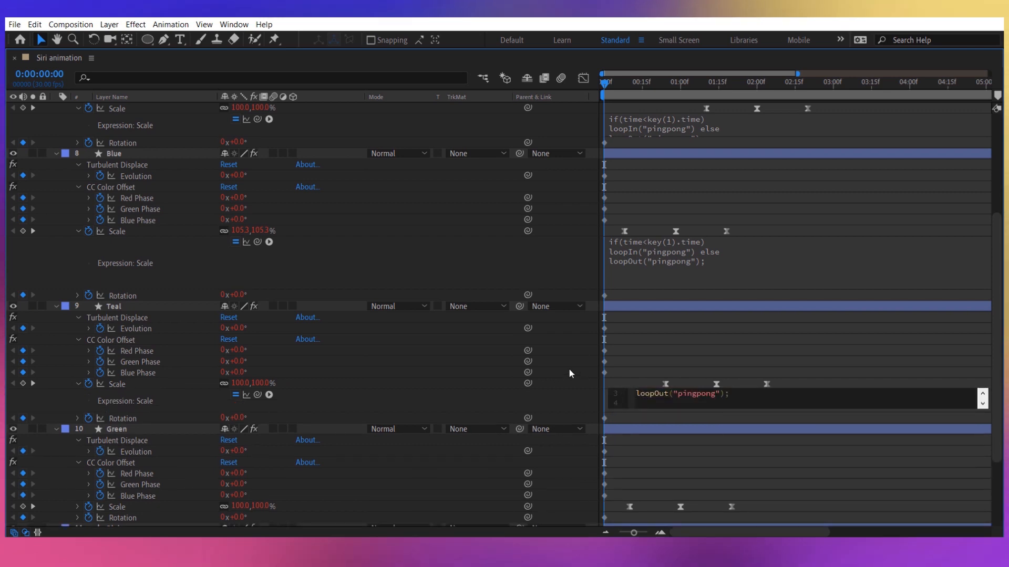
left_click(566, 369)
Reveal the Green layer's loopOut("cycle") Scale expression and overwrite it with the copied conditional pingpong expression.
scroll(326, 408, "down", 3)
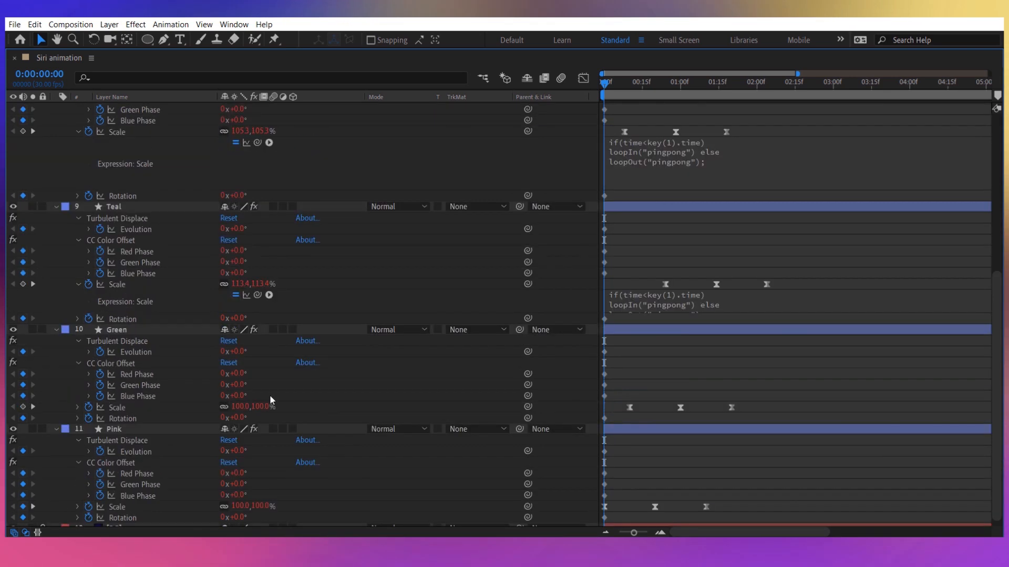
left_click(77, 409)
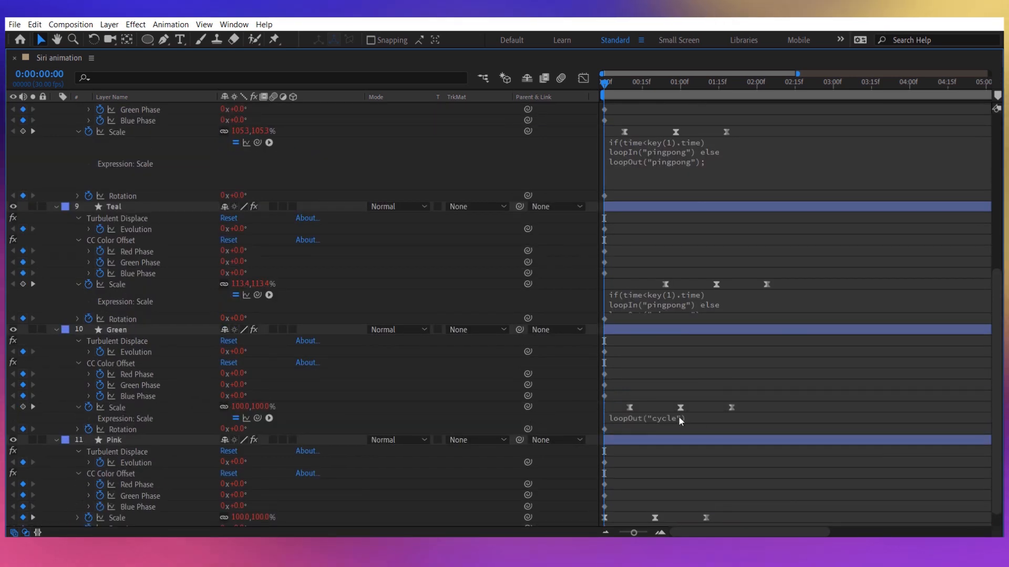
left_click(680, 418)
left_click(547, 412)
Paste the conditional pingpong expression over loopOut("cycle") in the Pink layer's Scale property and apply it.
scroll(424, 402, "down", 1)
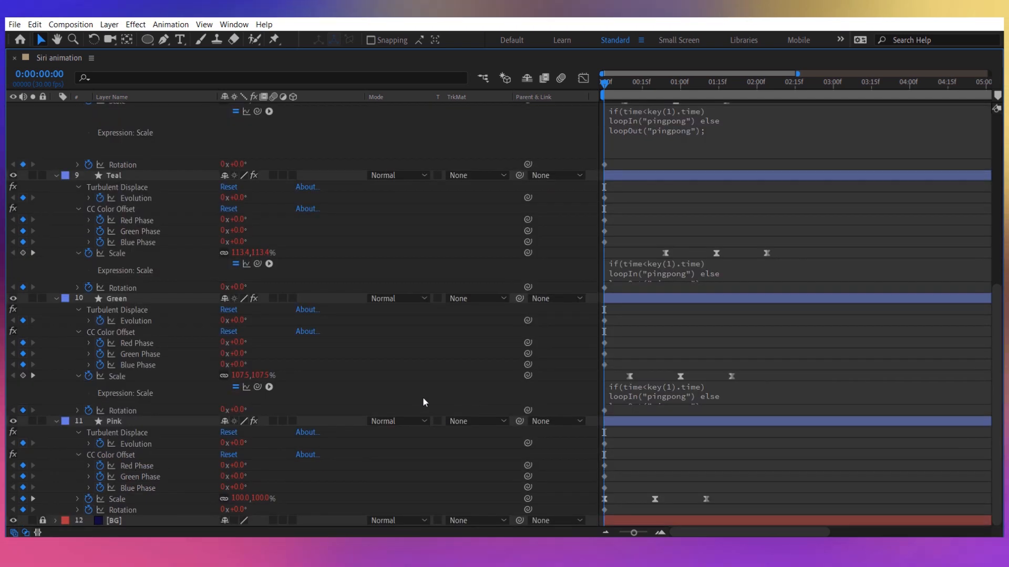
left_click(76, 499)
scroll(703, 515, "down", 1)
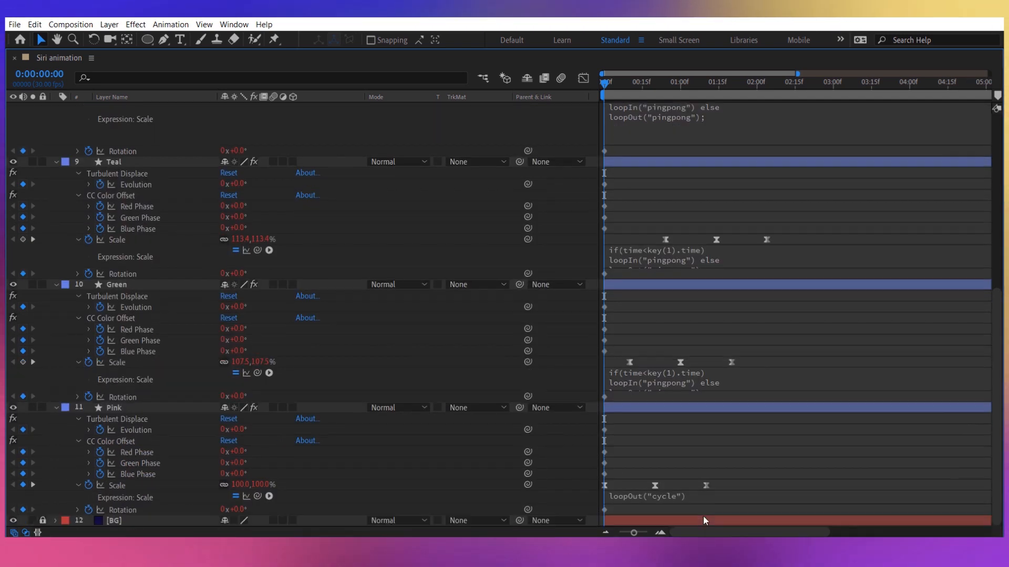
left_click(657, 488)
key("ctrl+v")
left_click(580, 453)
Bring the composition view back from the maximized timeline, set its preview resolution to Third and scrub through the looping pulse.
key("grave")
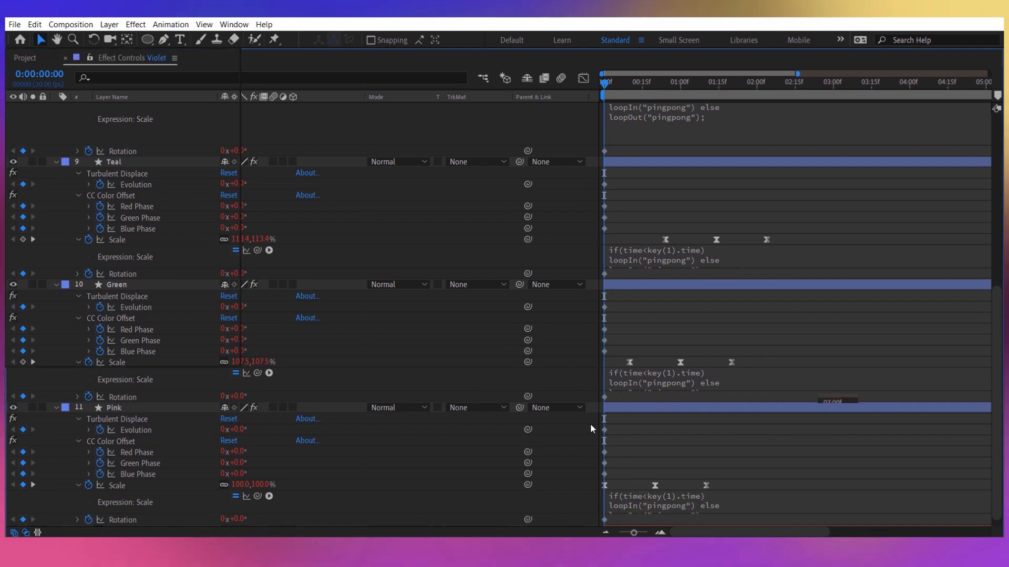
left_click_drag(610, 403, 668, 416)
left_click(462, 359)
left_click(493, 416)
left_click_drag(667, 417, 572, 421)
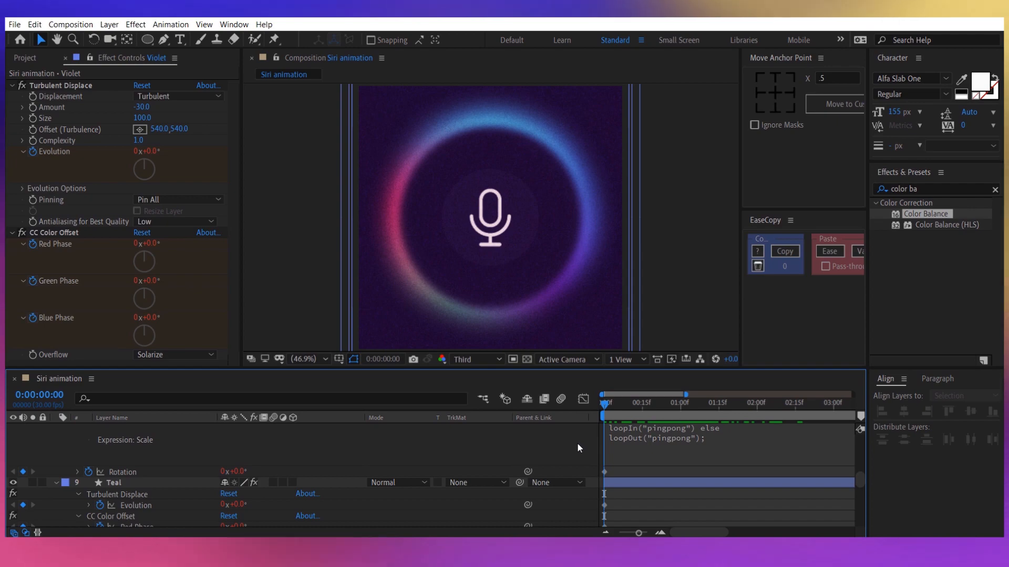